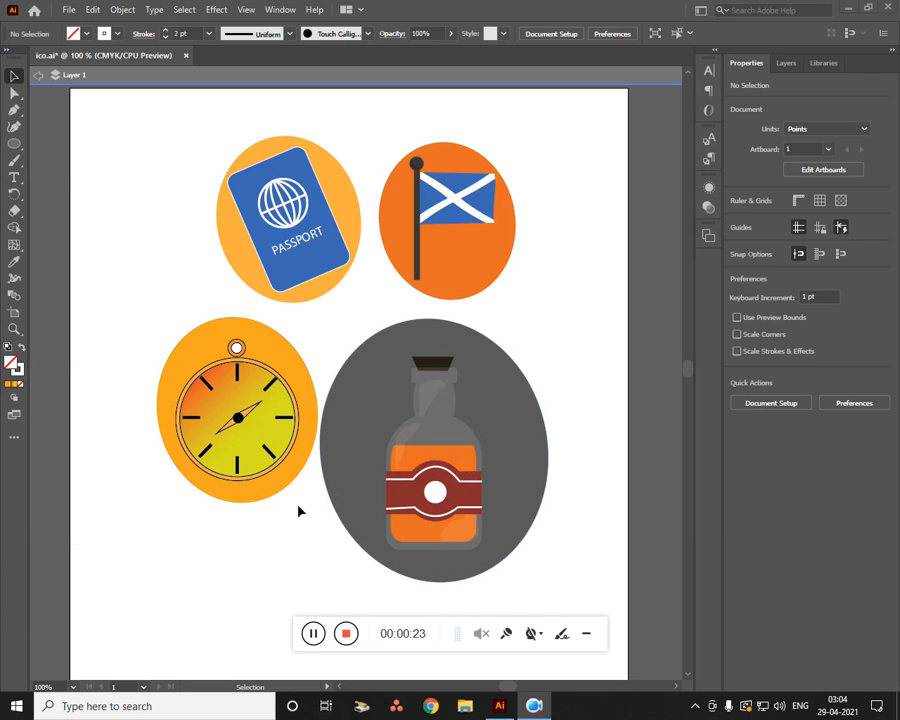
Scale the passport, flag, compass and bottle icons down together to about 187 × 213 pt
drag(558, 563, 160, 166)
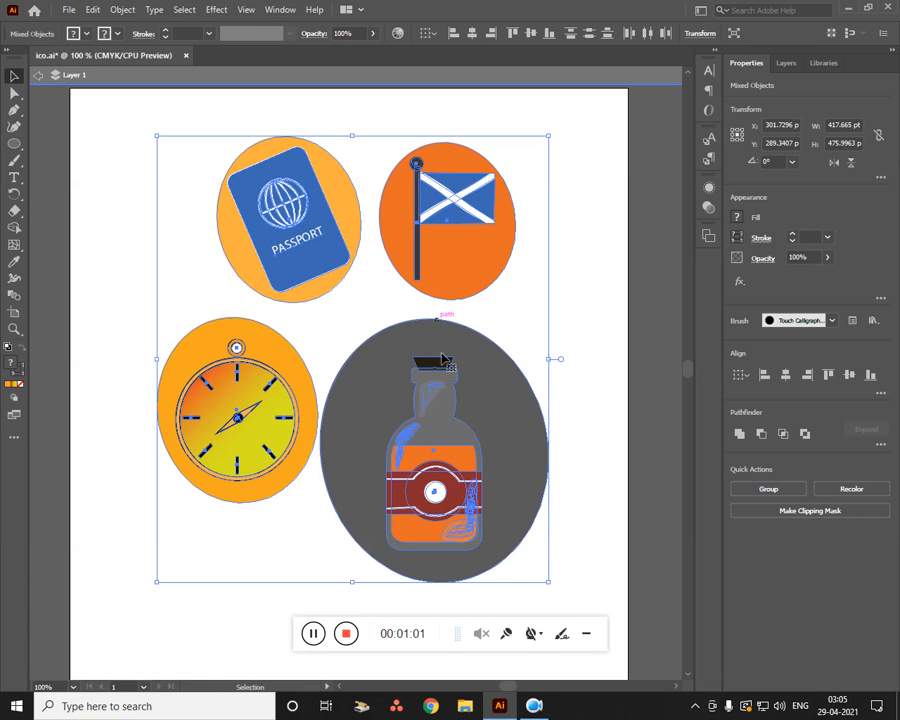
drag(552, 586, 333, 335)
click(270, 474)
drag(312, 275, 227, 249)
key(ctrl+z)
drag(410, 370, 216, 204)
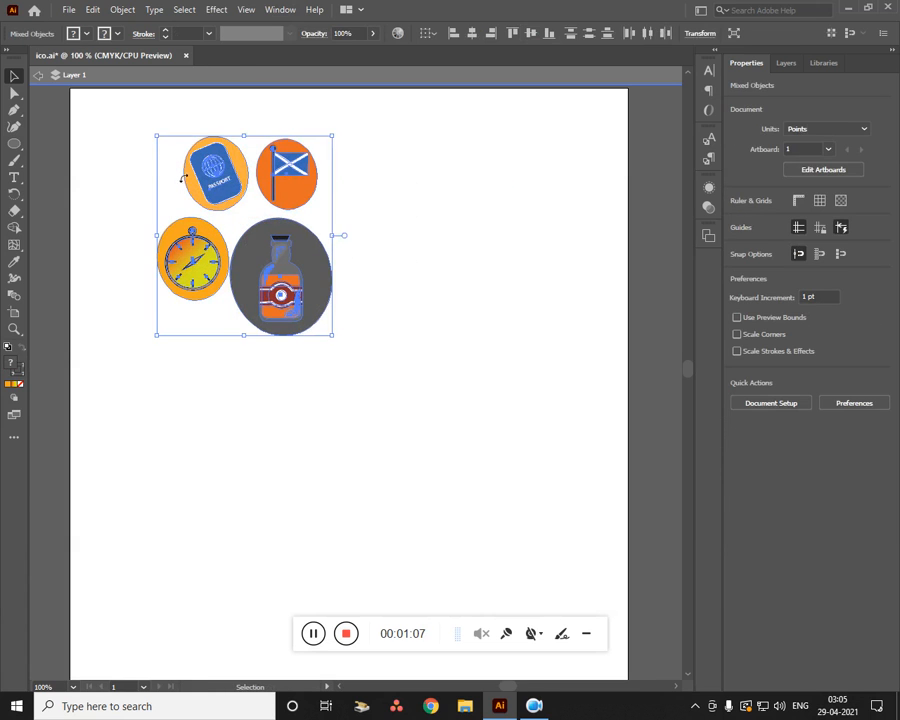
Group the four icons and move the group to the upper-left corner of the artboard
key(ctrl+g)
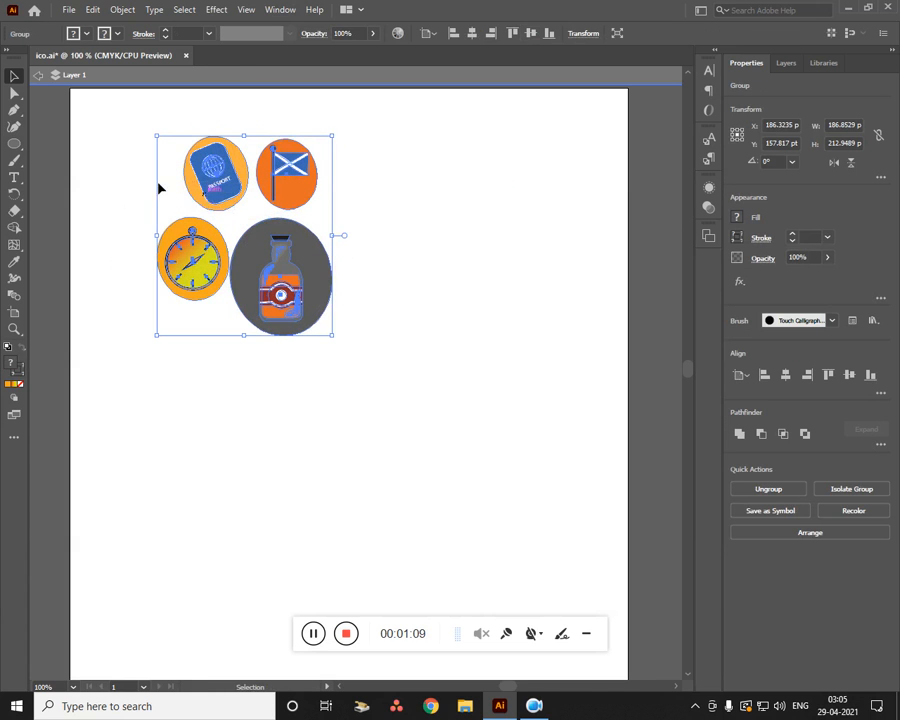
mouse_move(159, 187)
mouse_down()
mouse_move(137, 161)
mouse_move(165, 175)
mouse_up()
click(252, 388)
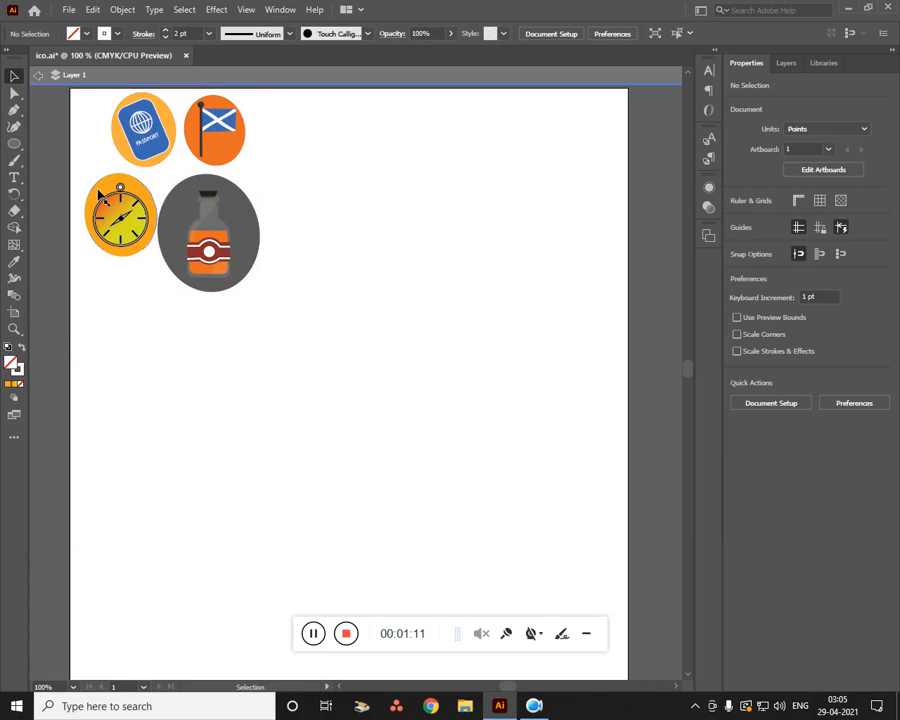
Draw a circle about 160 pt in diameter on the empty area right of the icons with the Ellipse tool
drag(14, 143, 50, 160)
drag(380, 300, 530, 450)
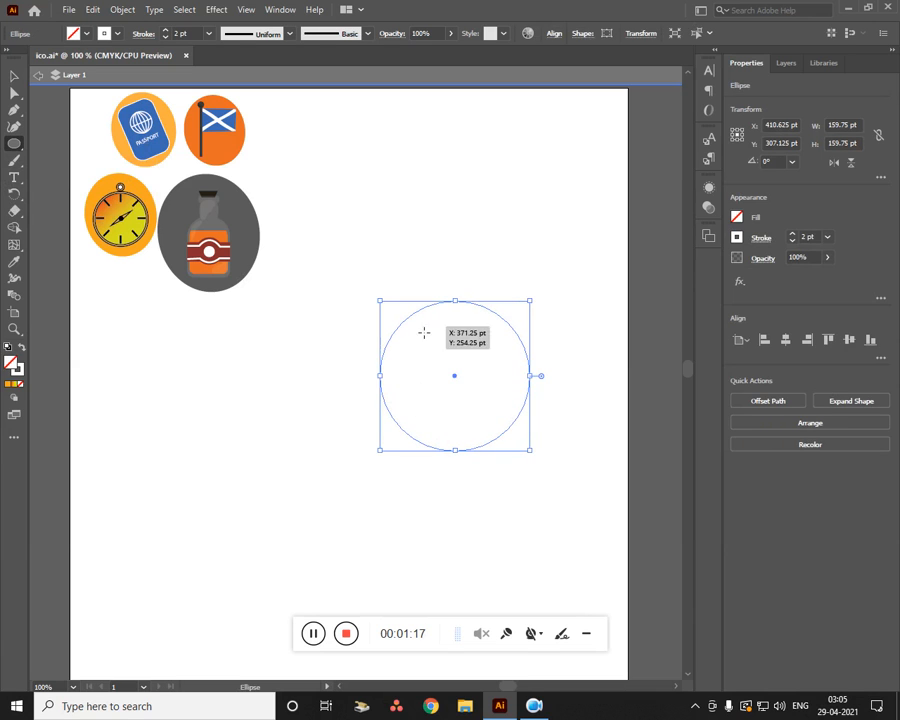
drag(420, 328, 487, 396)
key(ctrl+z)
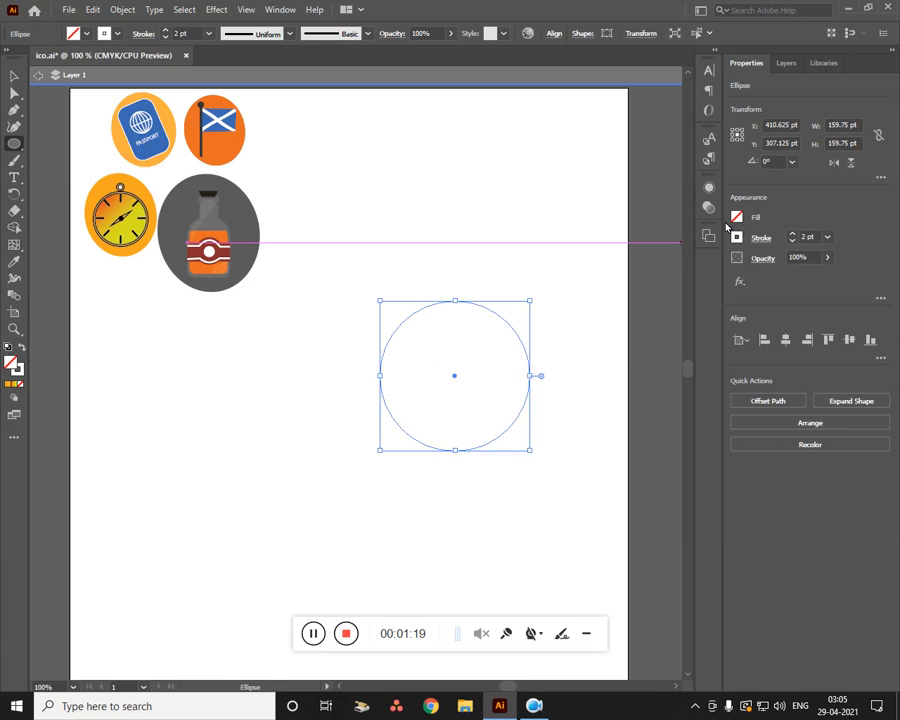
click(187, 452)
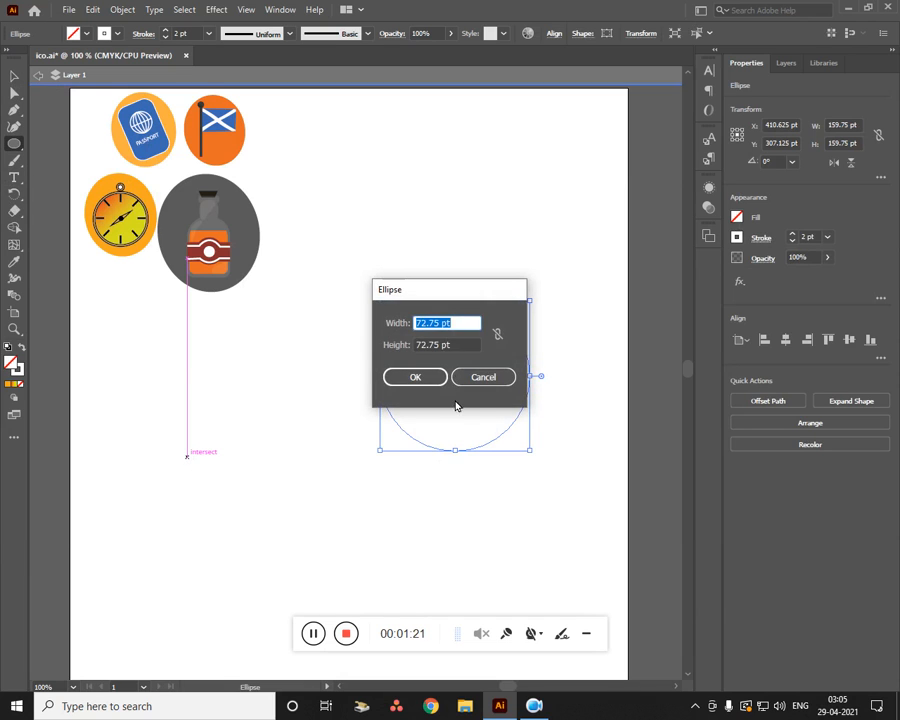
click(483, 380)
click(169, 504)
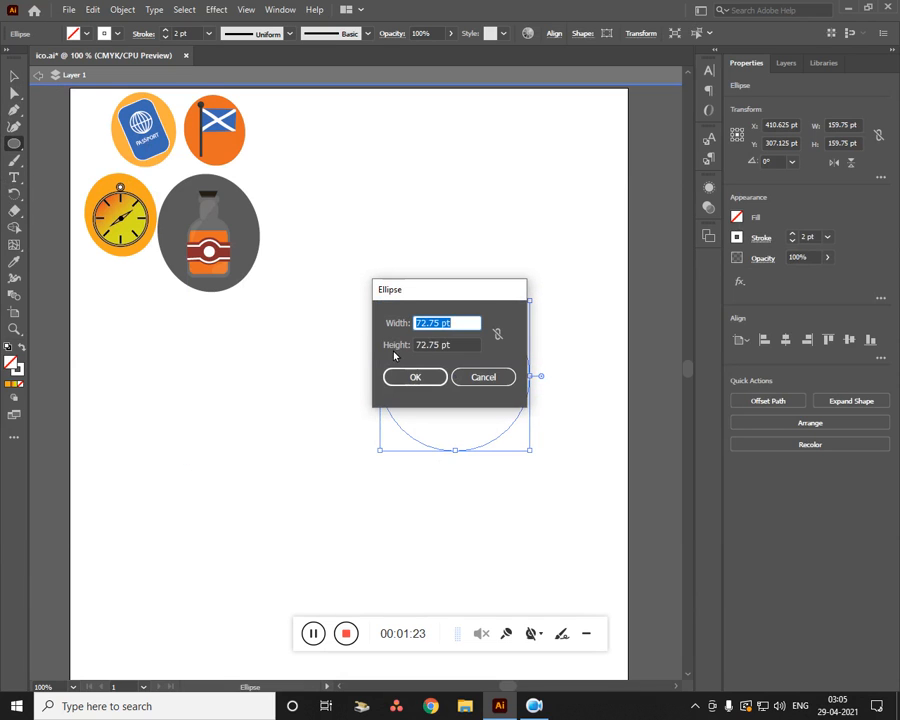
click(510, 375)
click(321, 443)
click(483, 377)
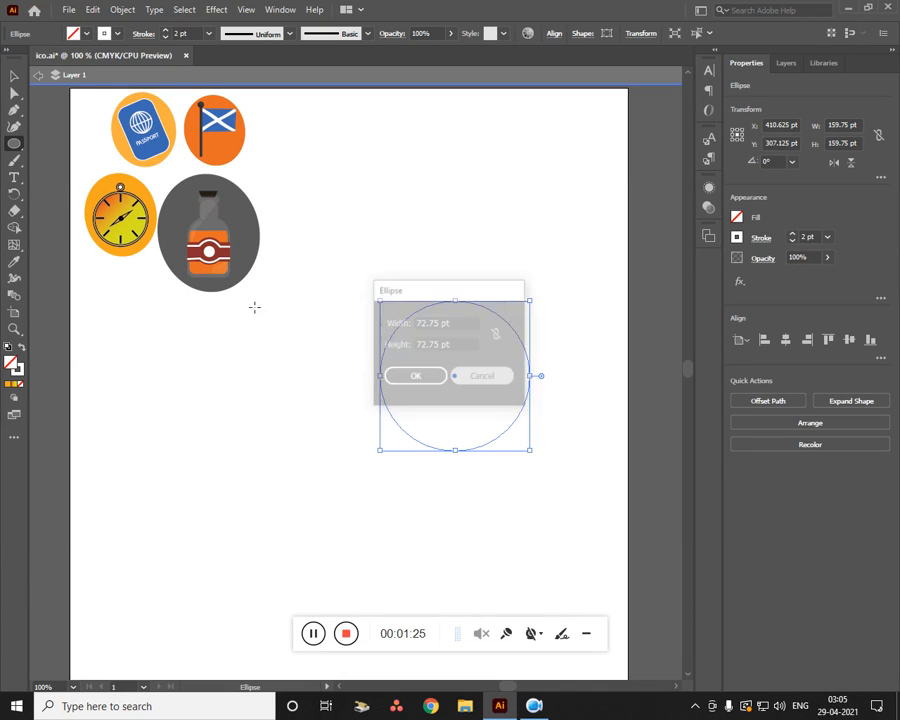
key(v)
key(Delete)
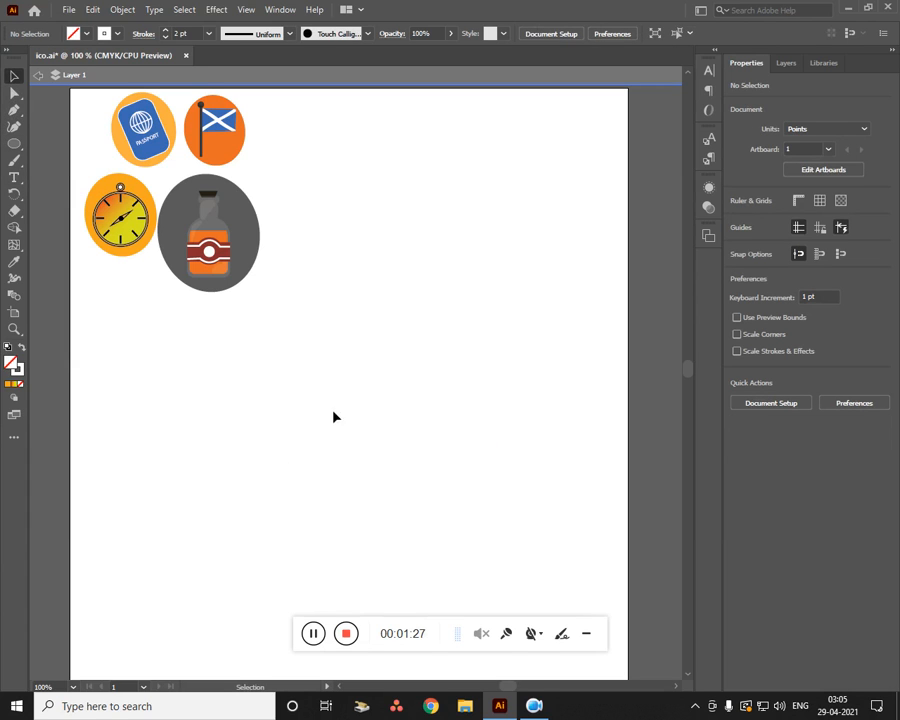
key(ctrl+z)
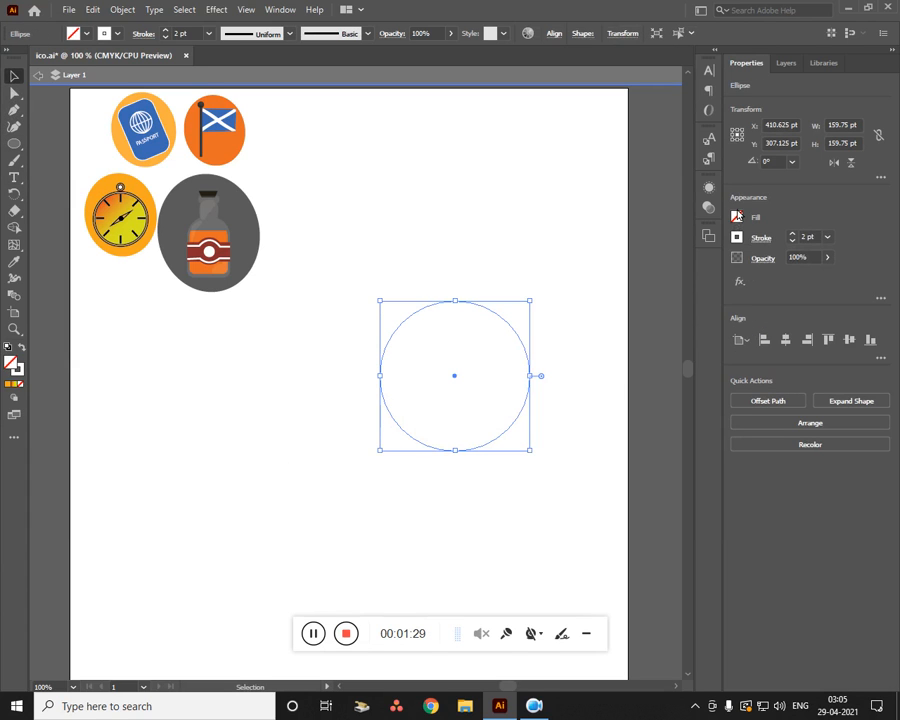
Fill the new circle with the orange of the compass icon's background, sampled with the Eyedropper
click(737, 216)
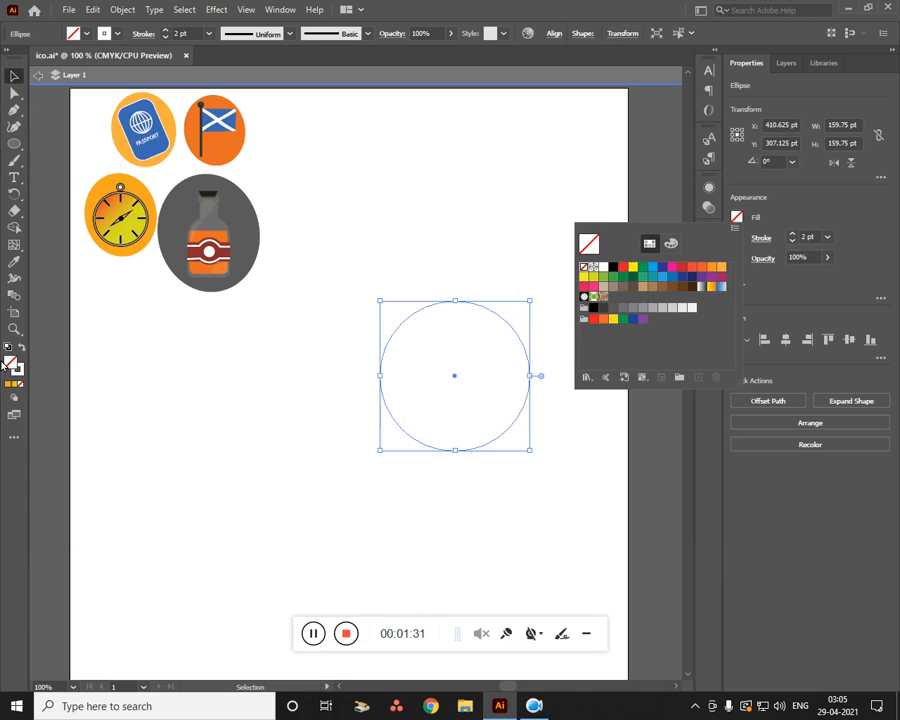
click(19, 264)
key(ctrl+plus)
key(ctrl+plus)
key(ctrl+plus)
key(ctrl+plus)
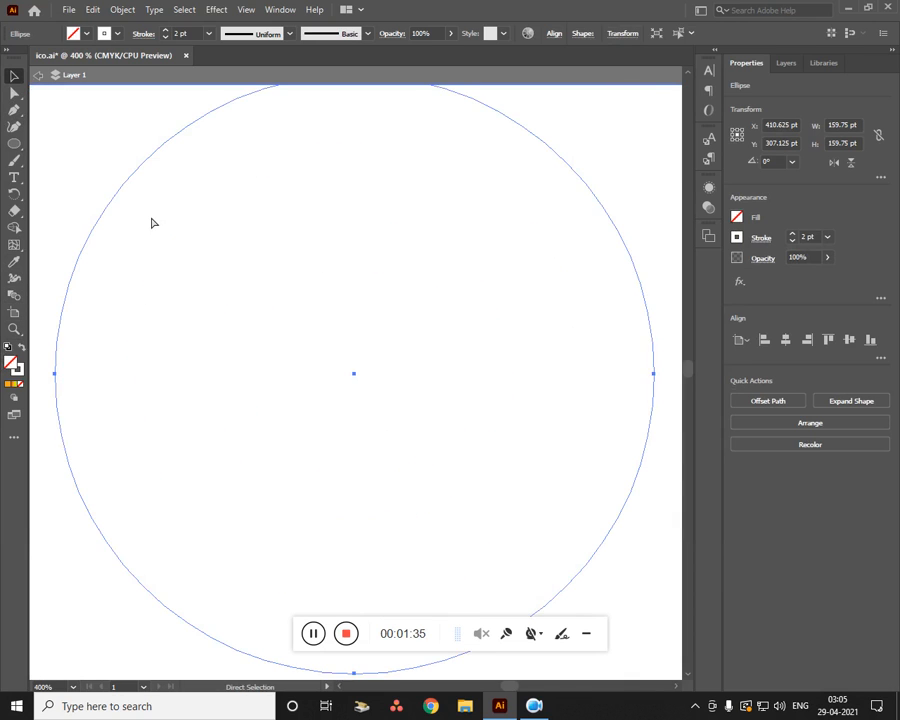
drag(142, 224, 394, 392)
drag(102, 265, 296, 355)
drag(142, 315, 410, 420)
drag(225, 354, 430, 436)
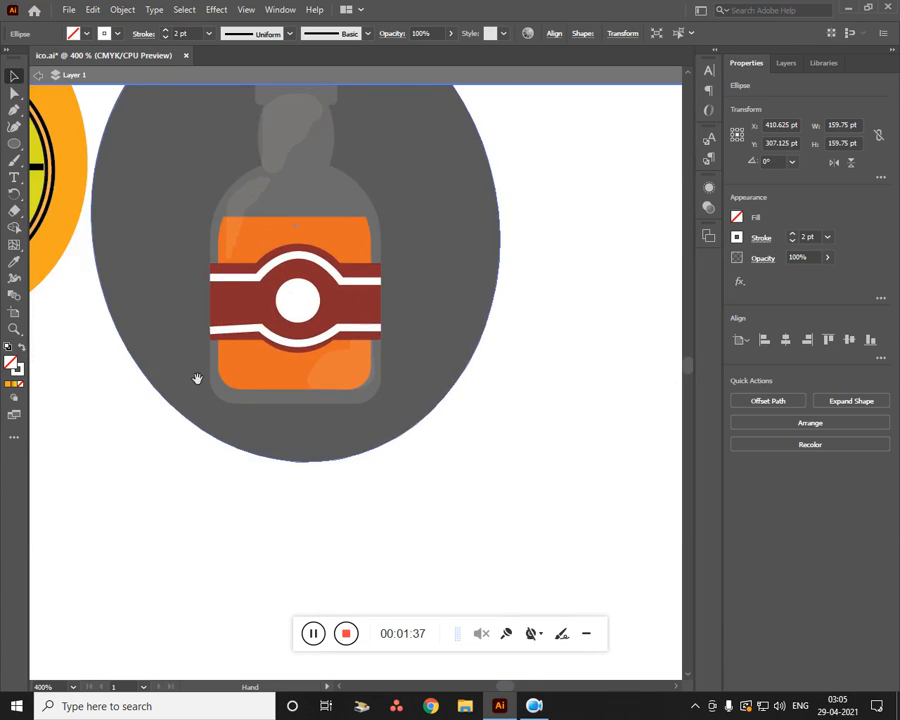
drag(197, 378, 259, 462)
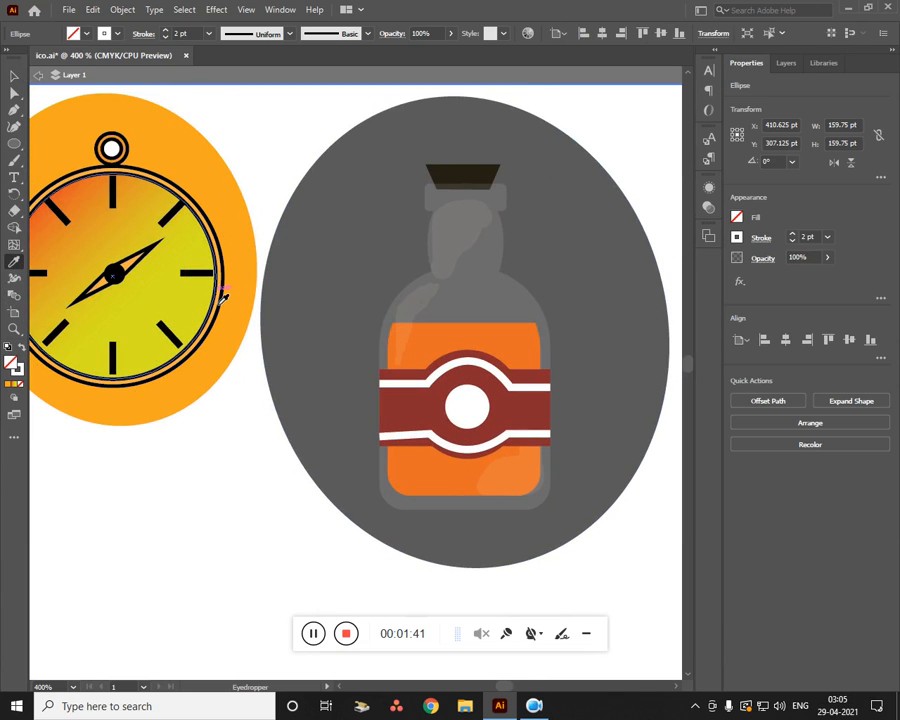
click(233, 300)
key(ctrl+minus)
key(ctrl+minus)
key(ctrl+minus)
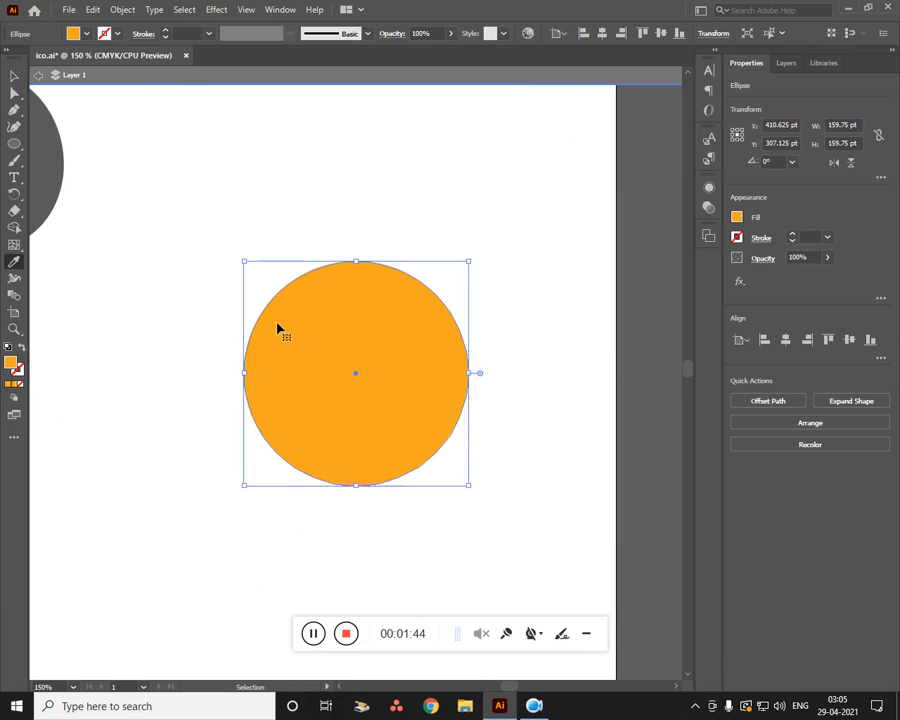
Duplicate the orange circle, scale the copy to about 139 pt and position it inside the original
click(14, 76)
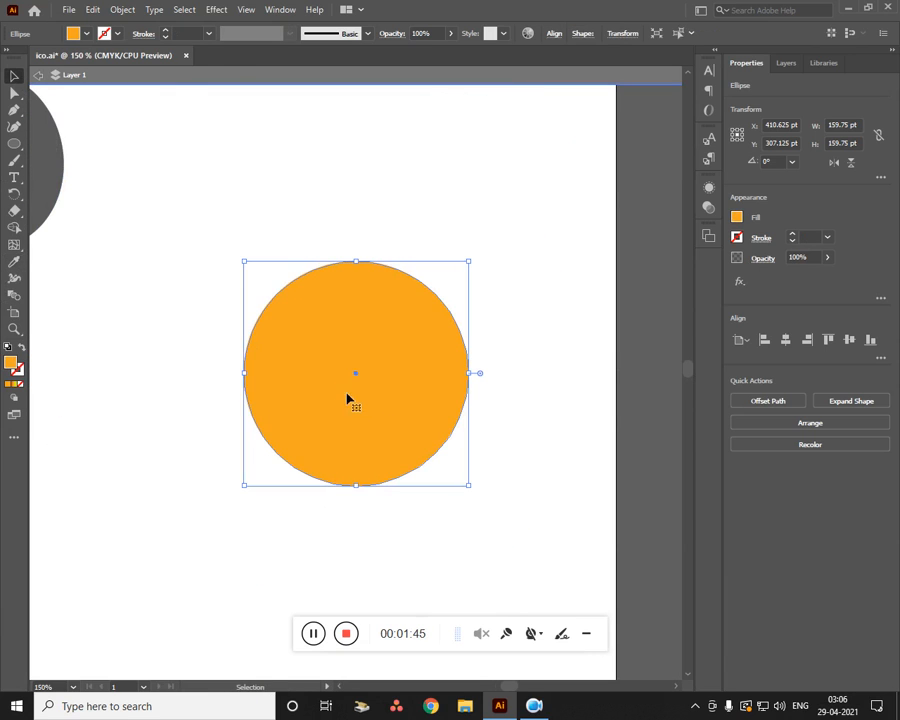
drag(350, 412, 361, 430)
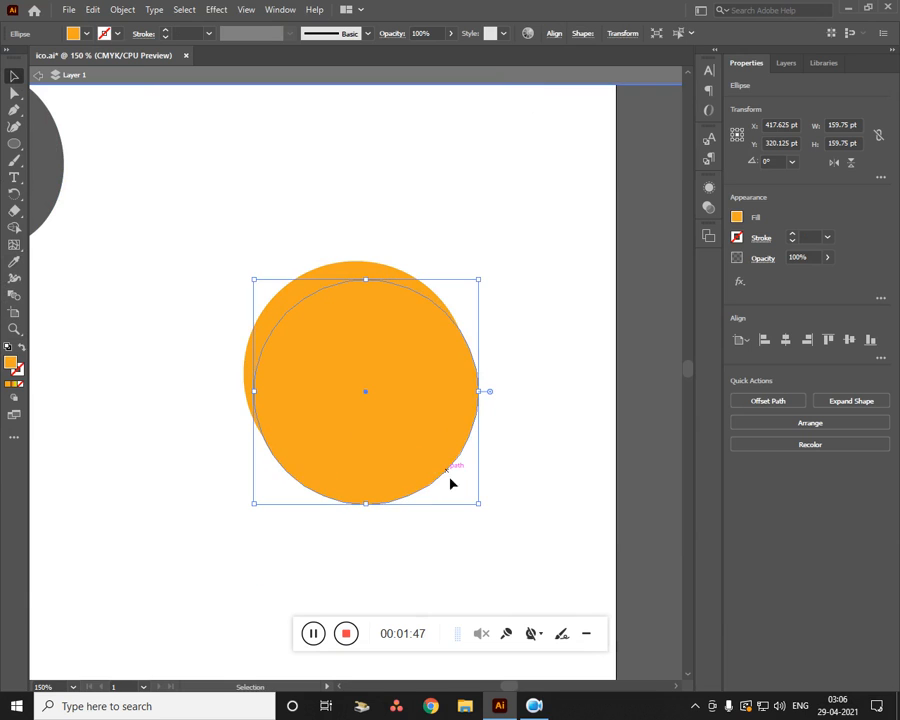
drag(480, 505, 460, 476)
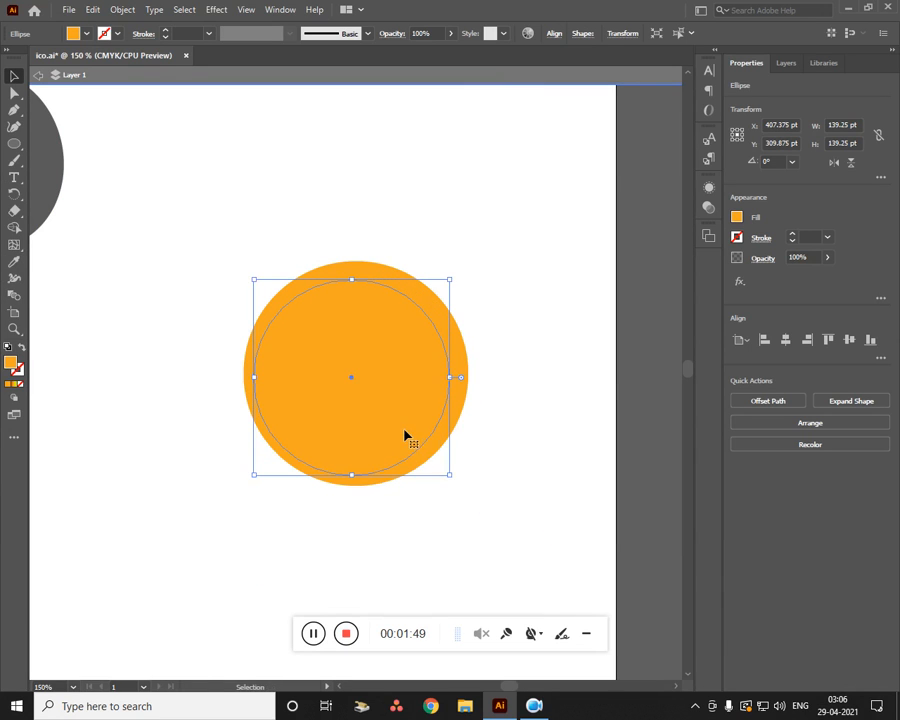
drag(408, 436, 414, 428)
click(423, 462)
click(424, 419)
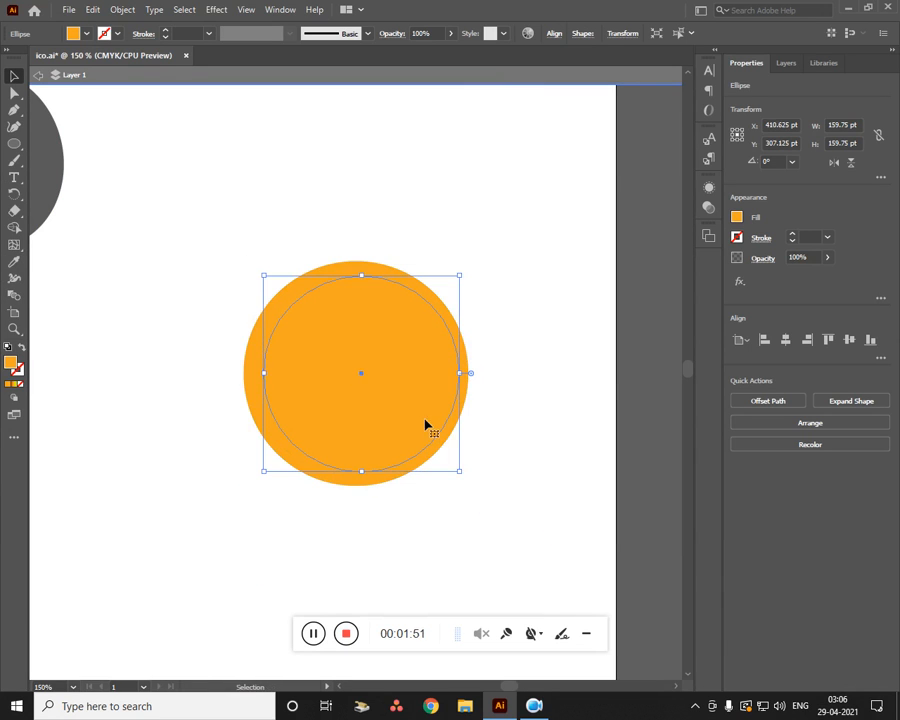
Fill the inner circle with the yellow swatch C=0 M=10 Y=95 K=0
click(738, 217)
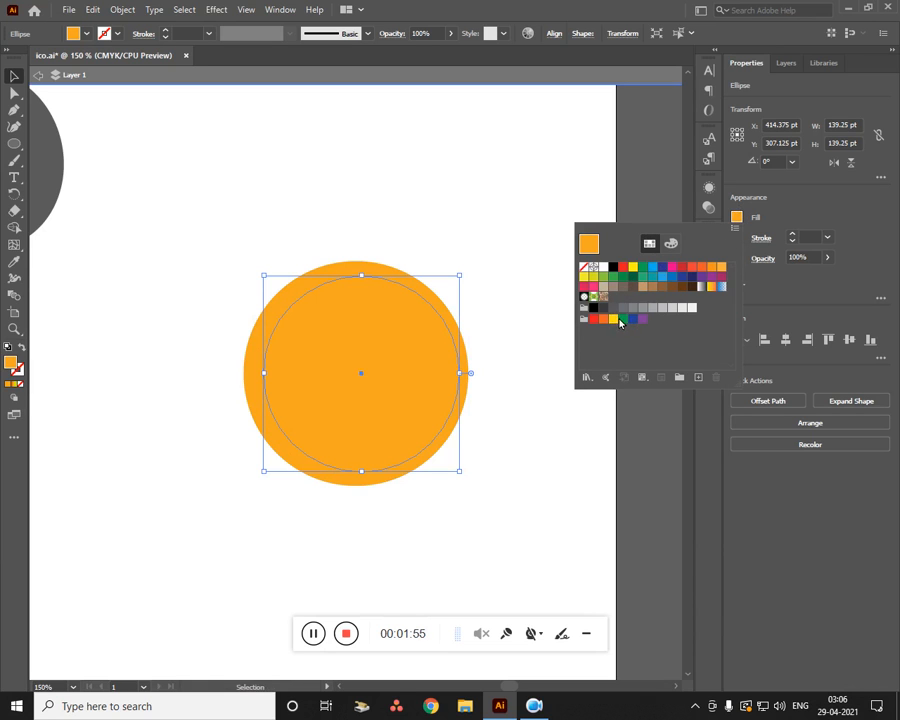
double_click(614, 319)
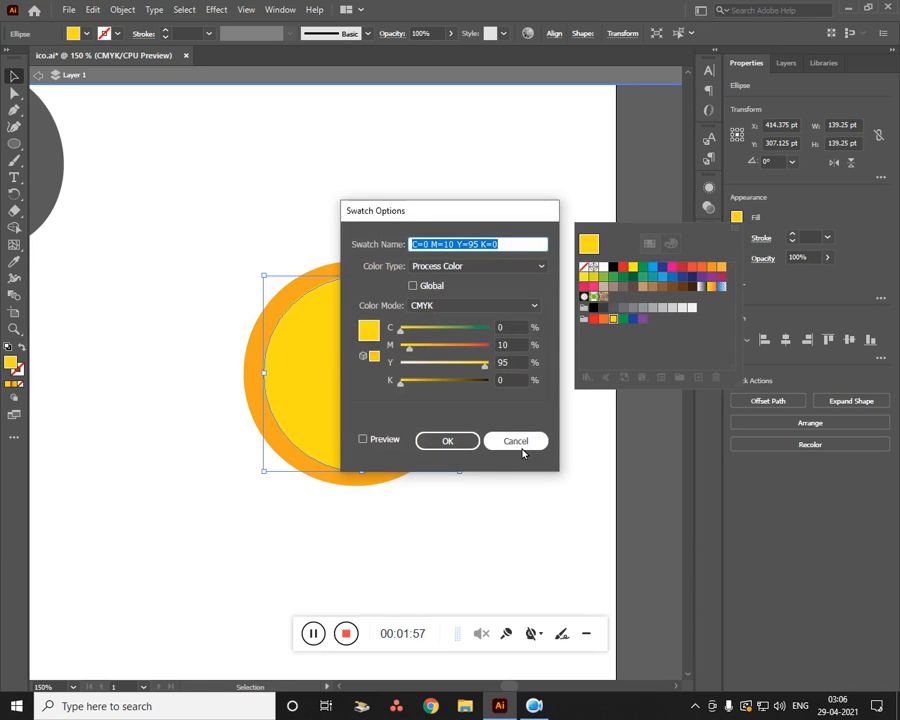
click(516, 441)
click(168, 309)
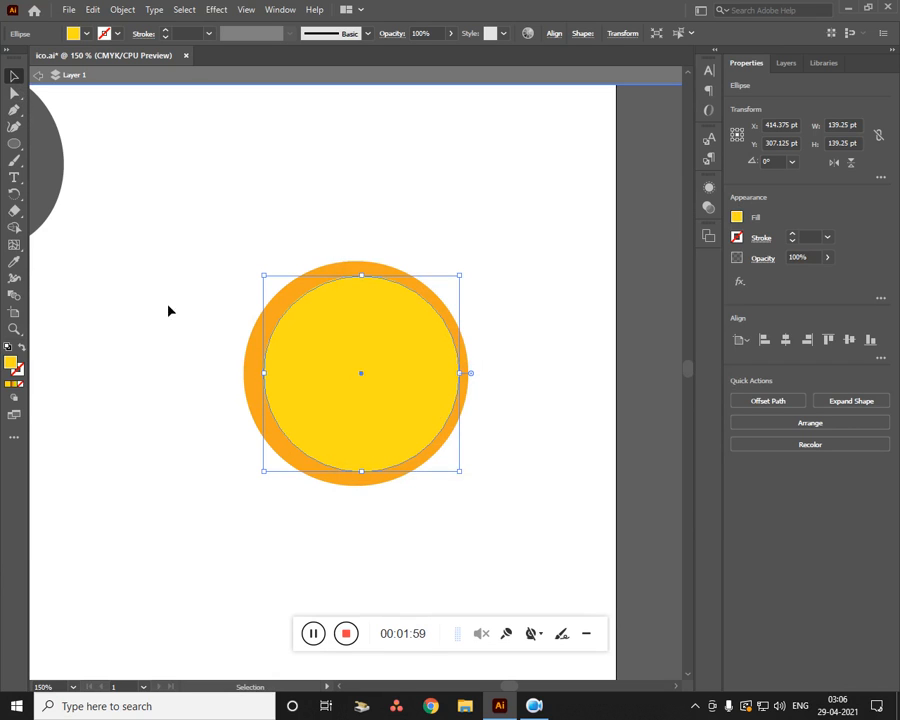
Align the centres of the yellow and orange circles and group the two circles
drag(168, 305, 528, 468)
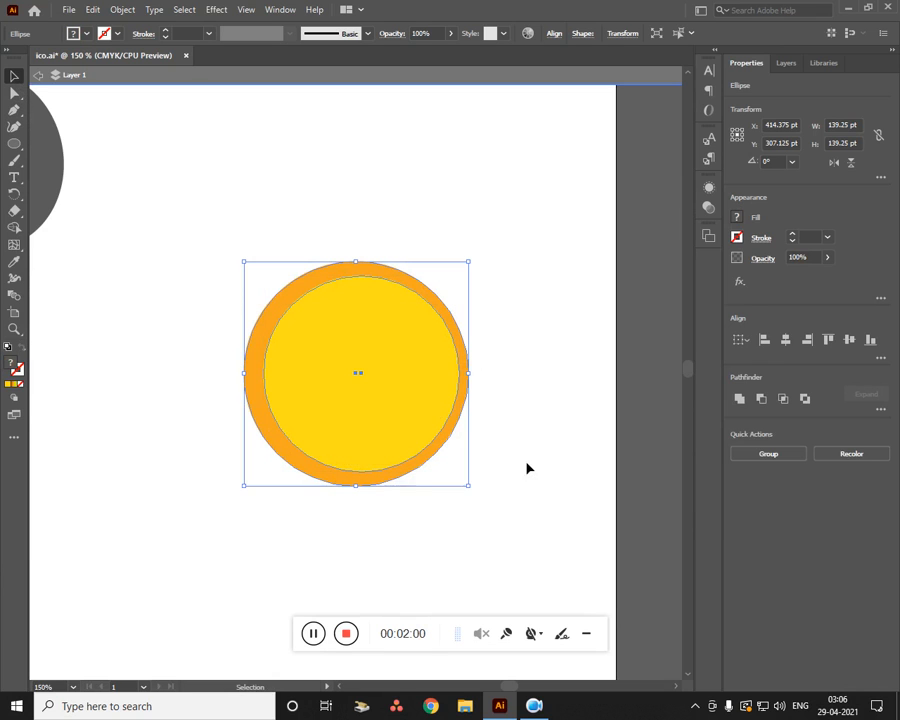
click(785, 342)
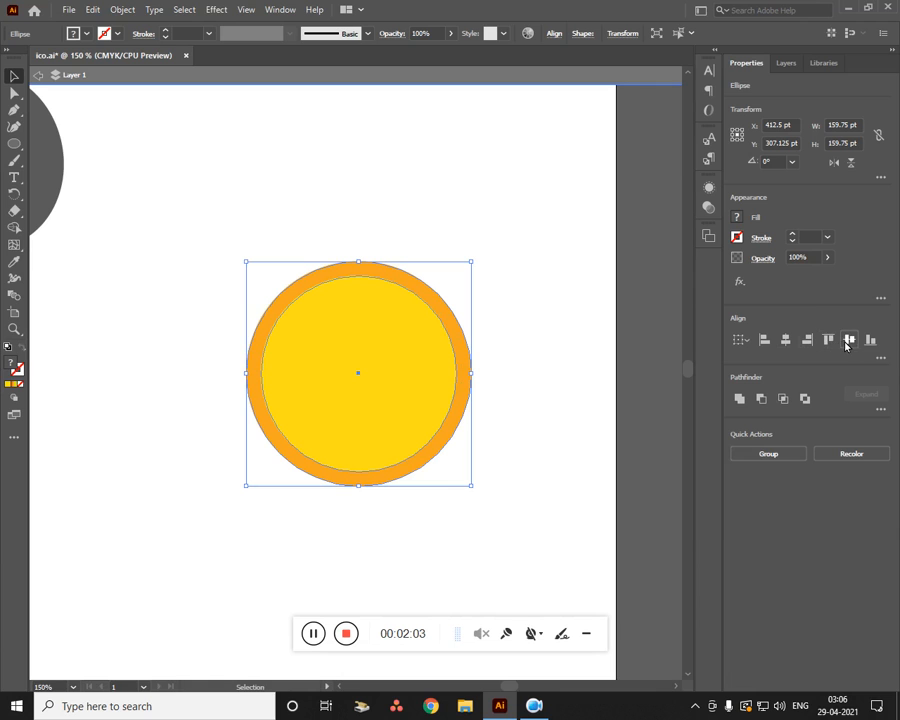
click(519, 471)
drag(506, 487, 271, 291)
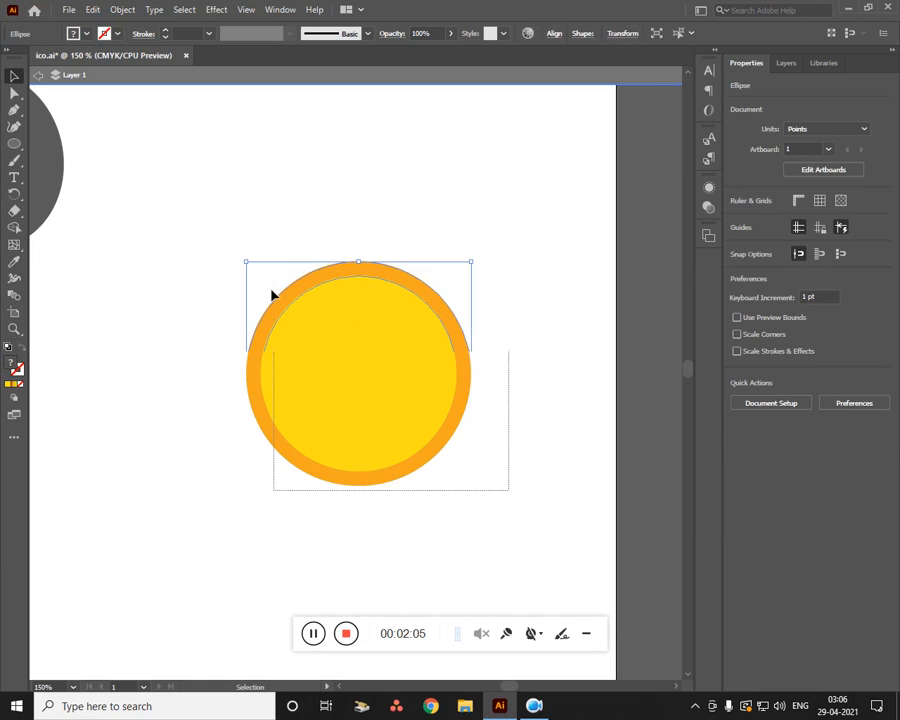
key(a)
key(ctrl+g)
click(231, 471)
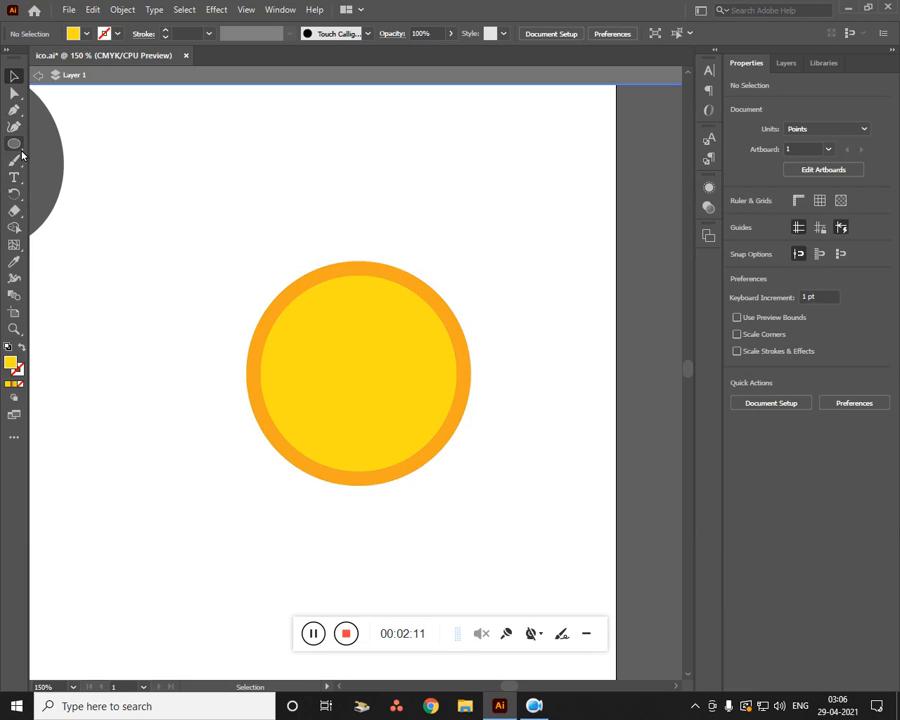
Draw a narrow rectangle about 4 × 19 pt at the top of the yellow circle and fill it with black
drag(14, 143, 80, 144)
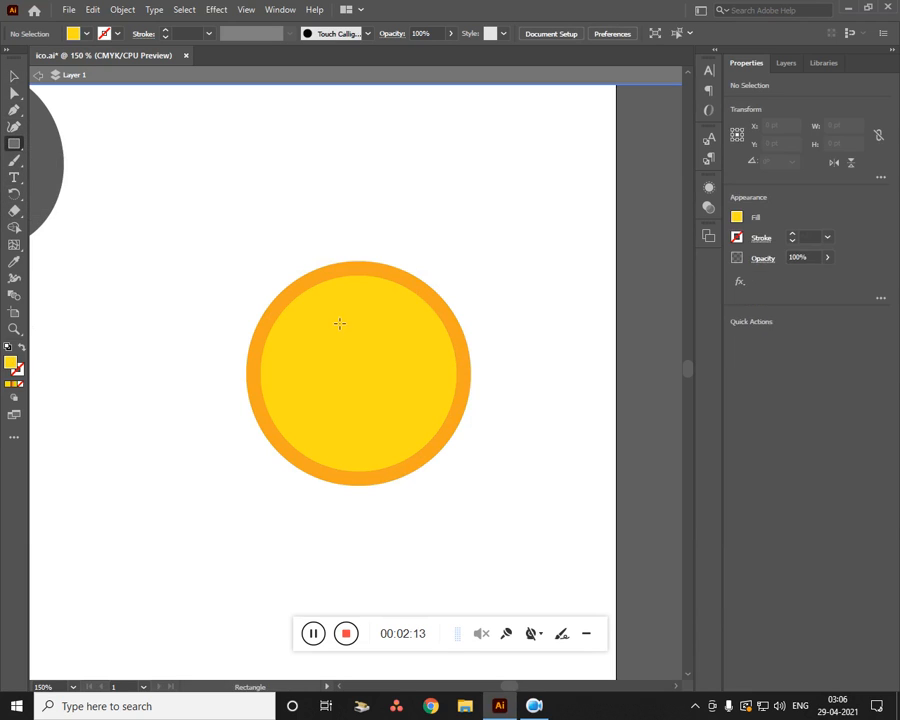
drag(359, 290, 365, 310)
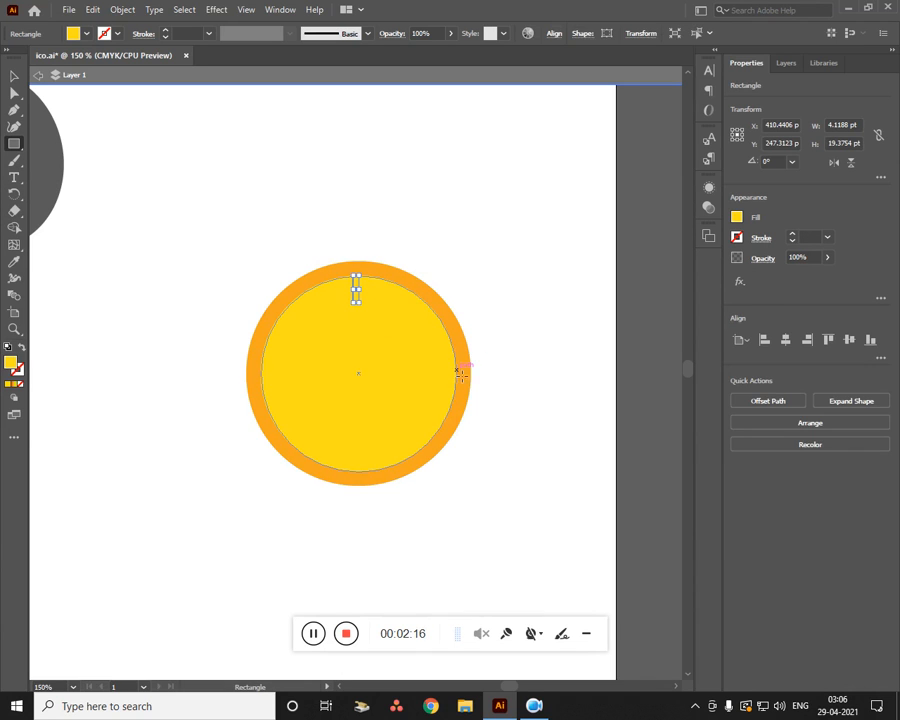
click(737, 217)
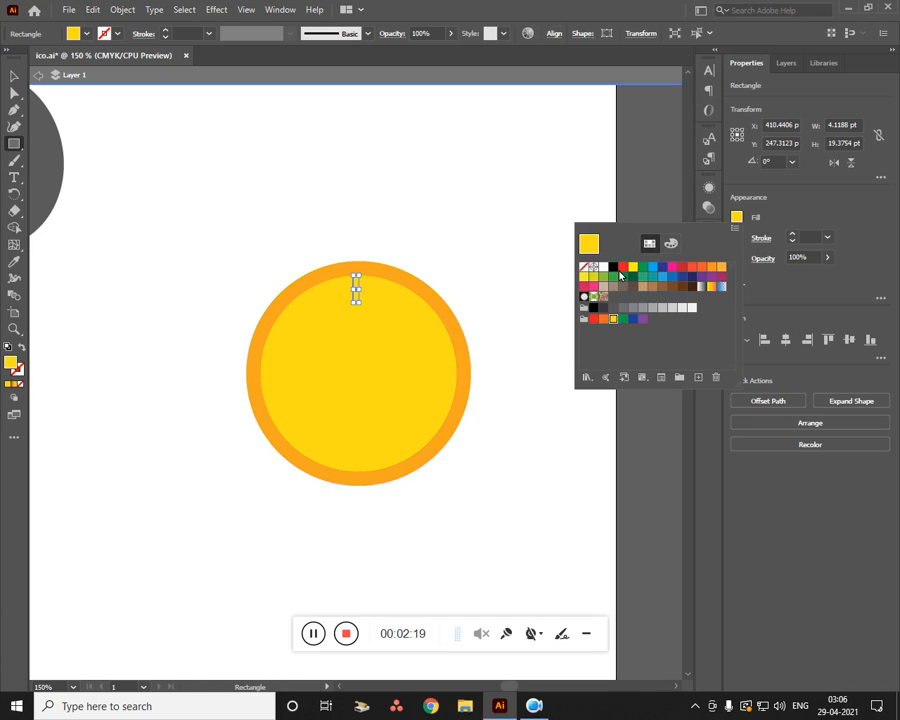
click(614, 266)
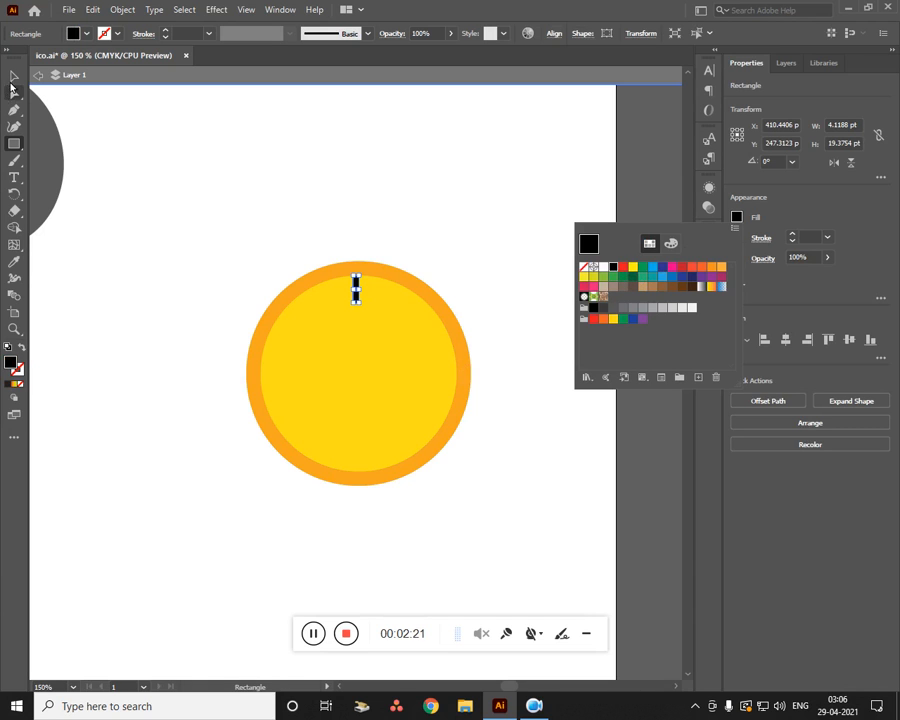
click(305, 326)
click(492, 379)
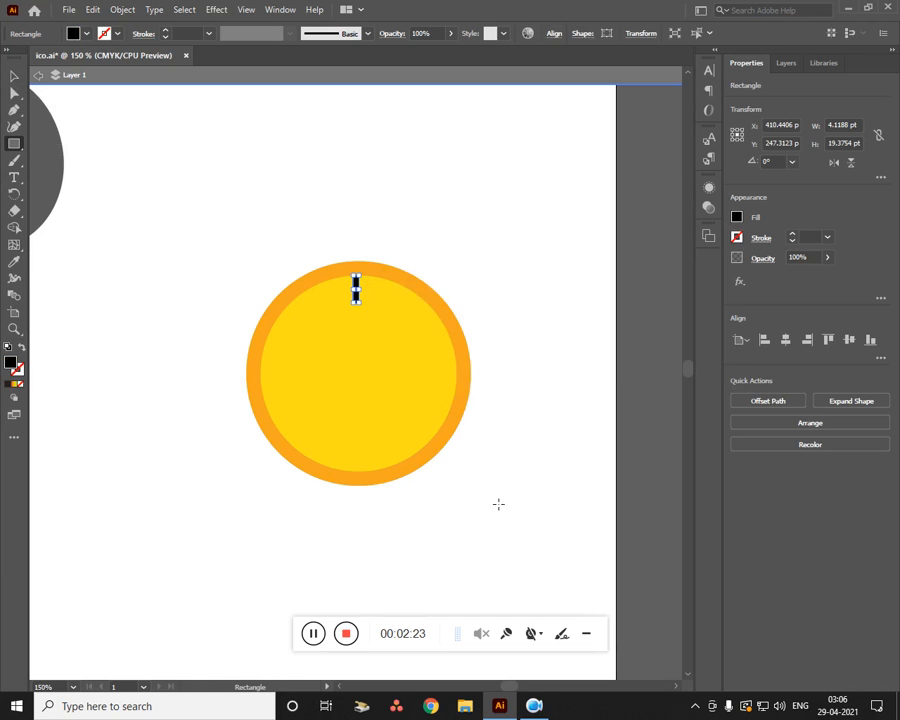
click(370, 418)
click(490, 377)
Set the black rectangle's opacity to 71% and nudge it slightly down inside the yellow circle
click(451, 36)
drag(446, 52, 432, 52)
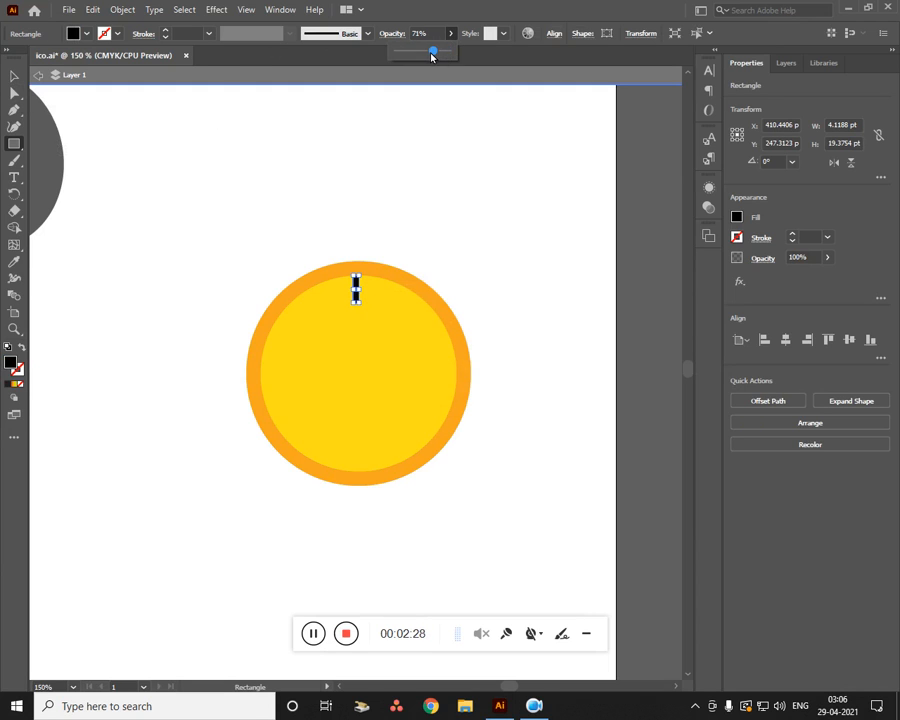
click(14, 76)
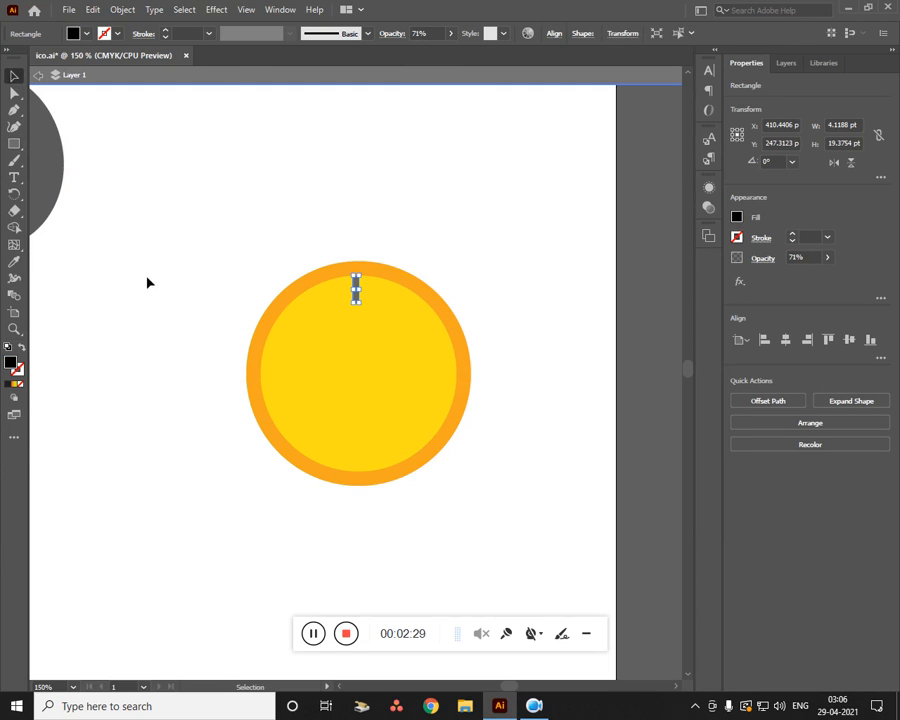
click(147, 281)
click(355, 300)
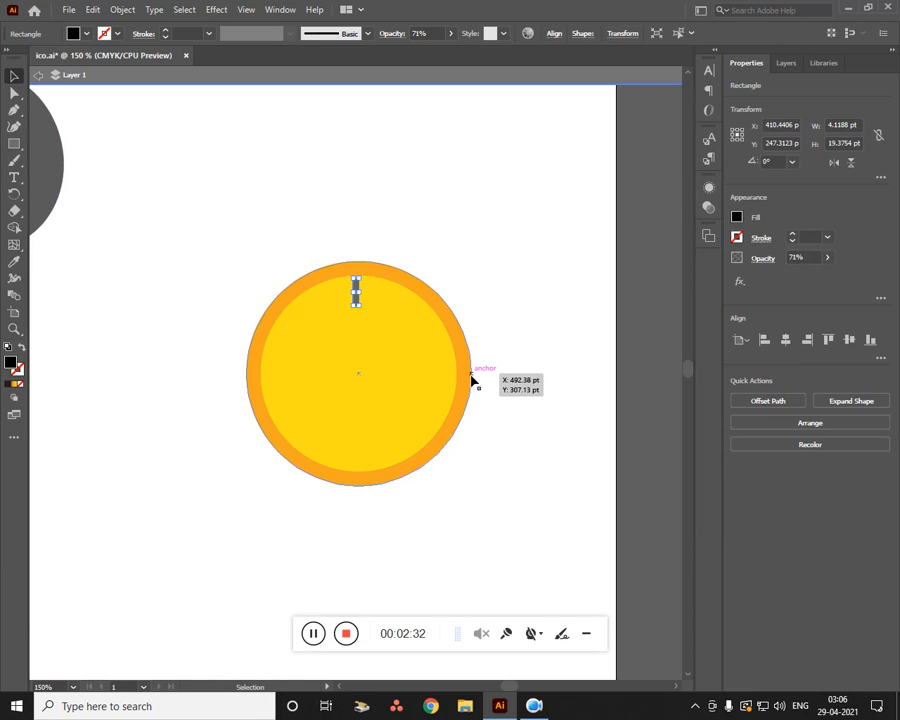
Duplicate the dark tick straight down to the bottom of the yellow circle
click(474, 374)
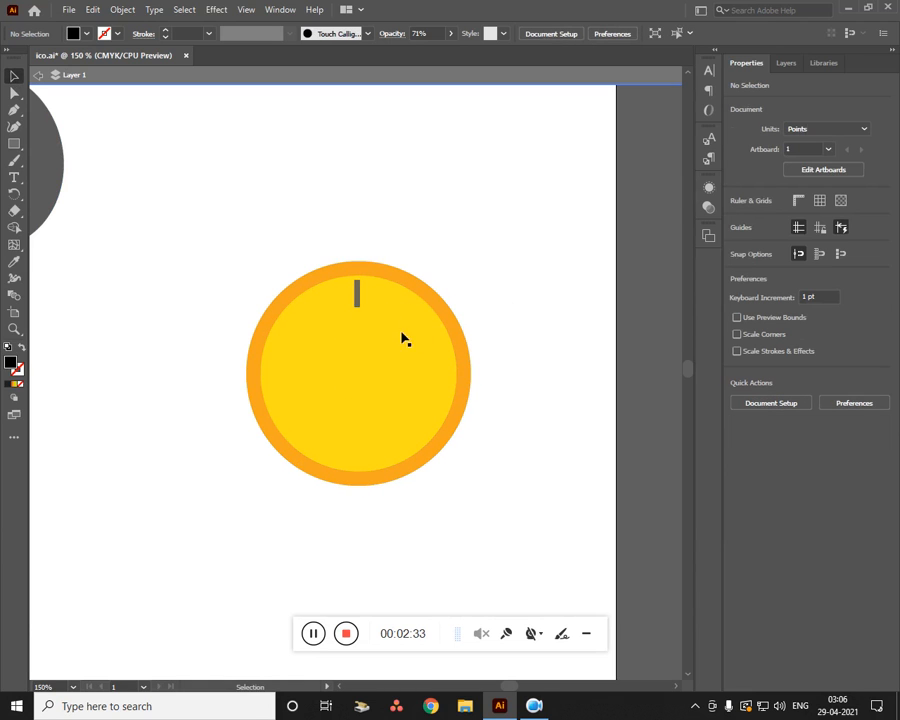
click(359, 305)
drag(360, 306, 362, 462)
click(442, 568)
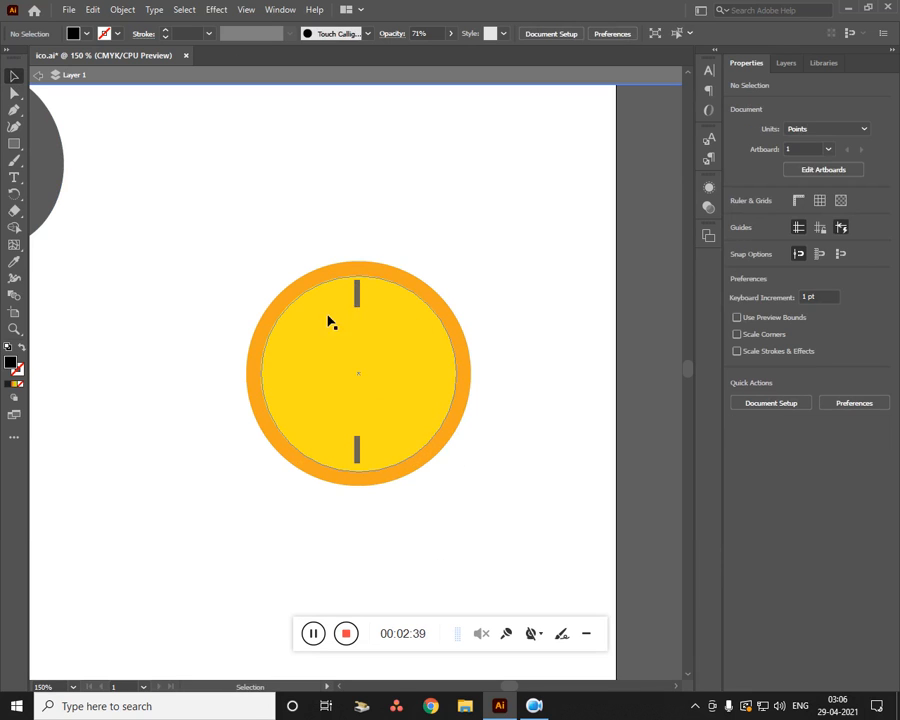
Make a copy of the top and bottom tick pair rotated 45° clockwise about the dial's centre
click(362, 306)
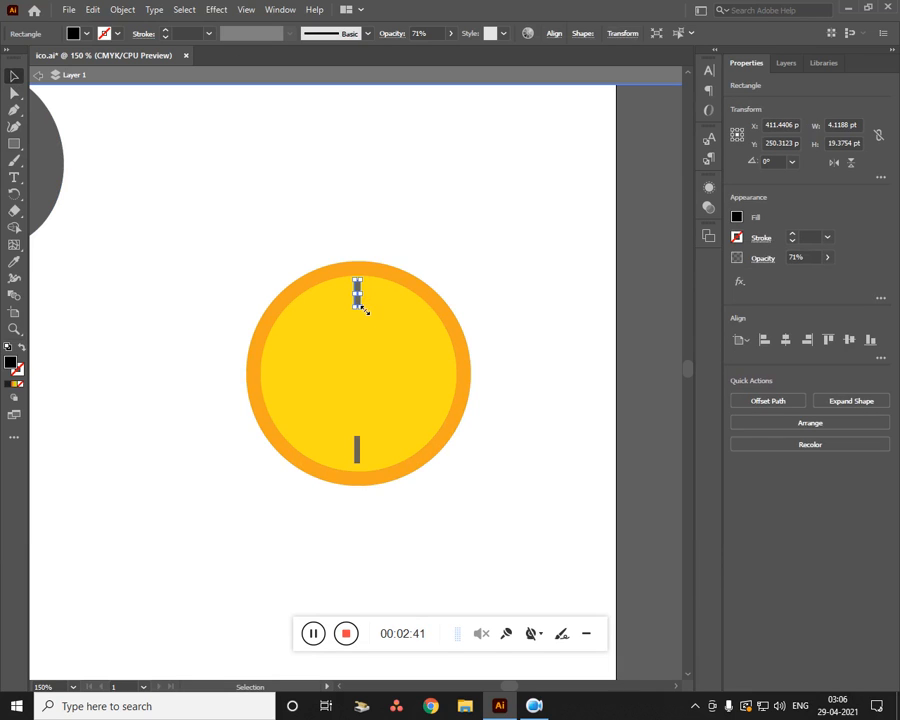
shift+click(358, 458)
key(a)
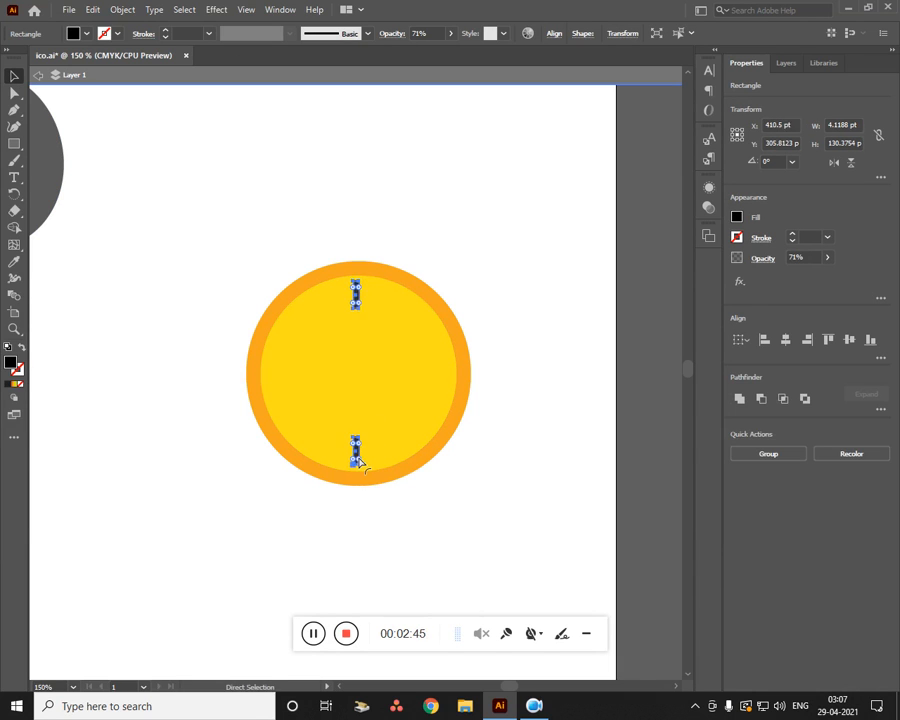
key(v)
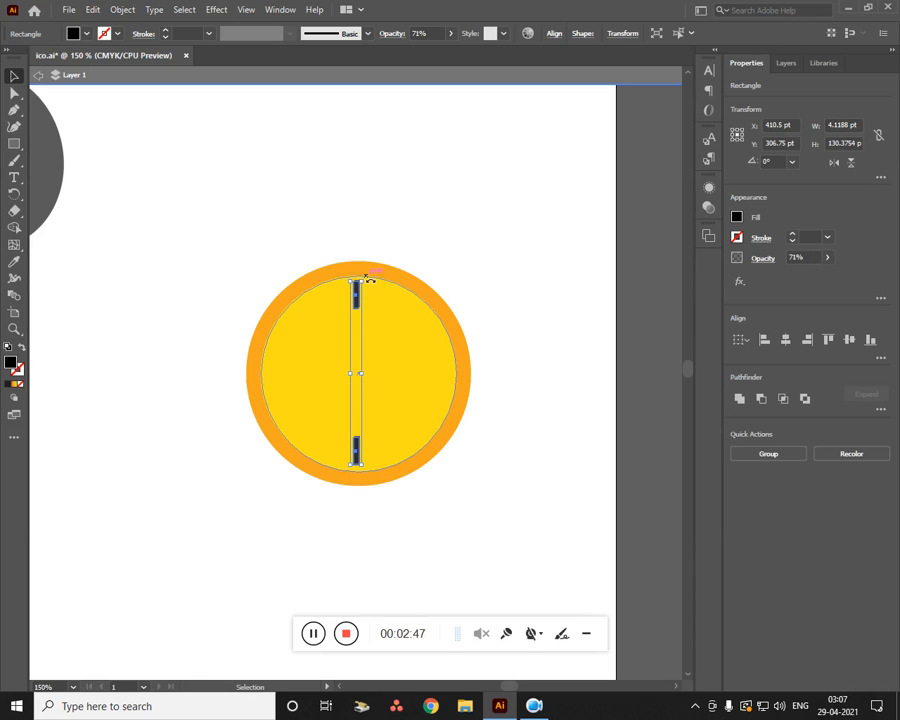
key(shift)
drag(372, 290, 412, 322)
Add two more rotated copies of the tick pair, one horizontal and one on the other diagonal, to complete eight evenly spaced ticks
key(a)
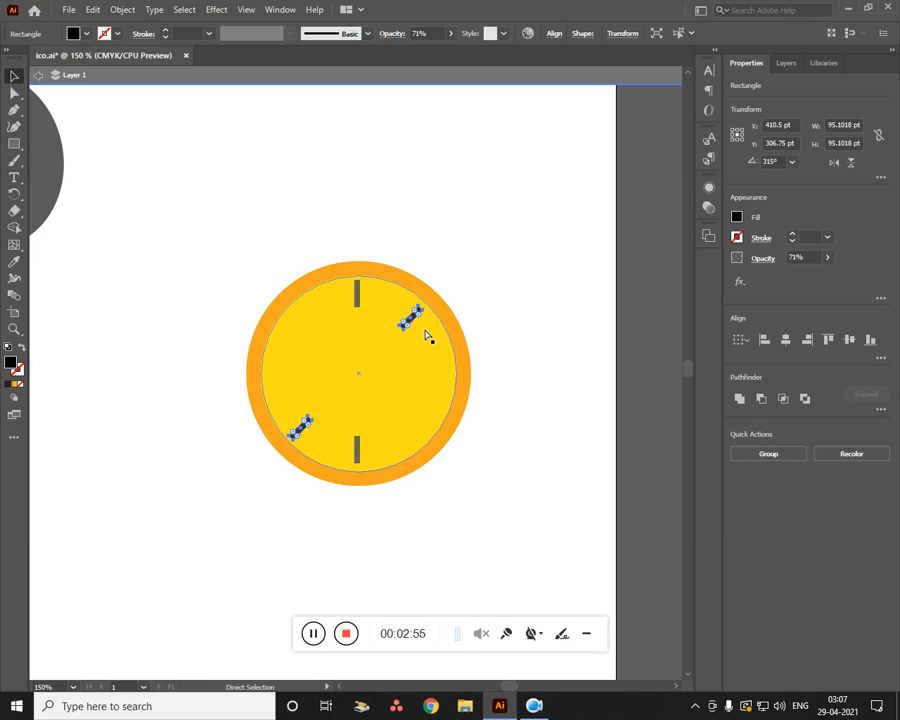
key(v)
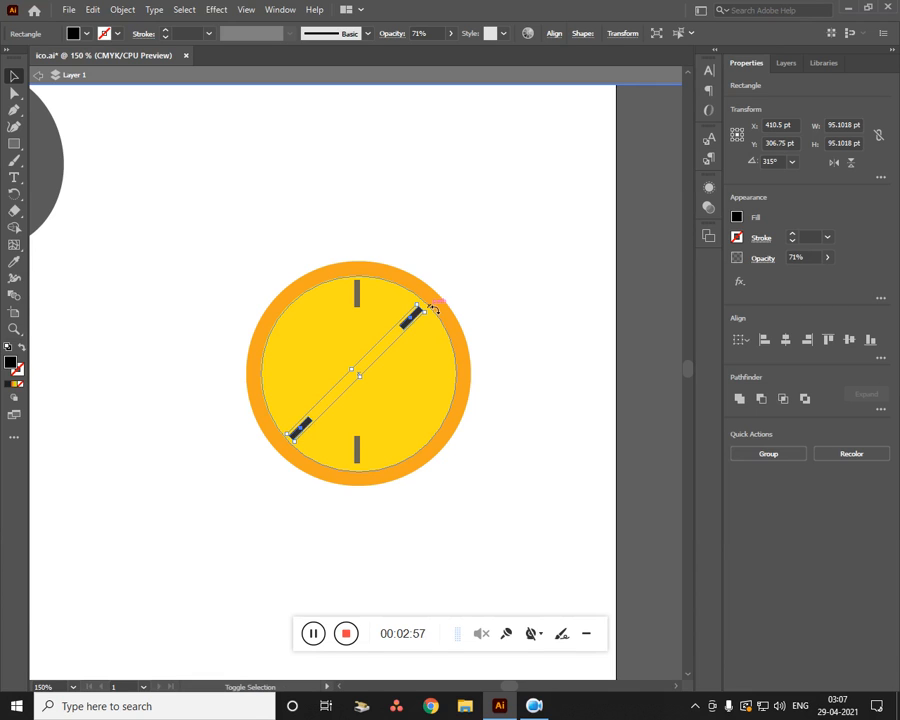
drag(434, 310, 452, 381)
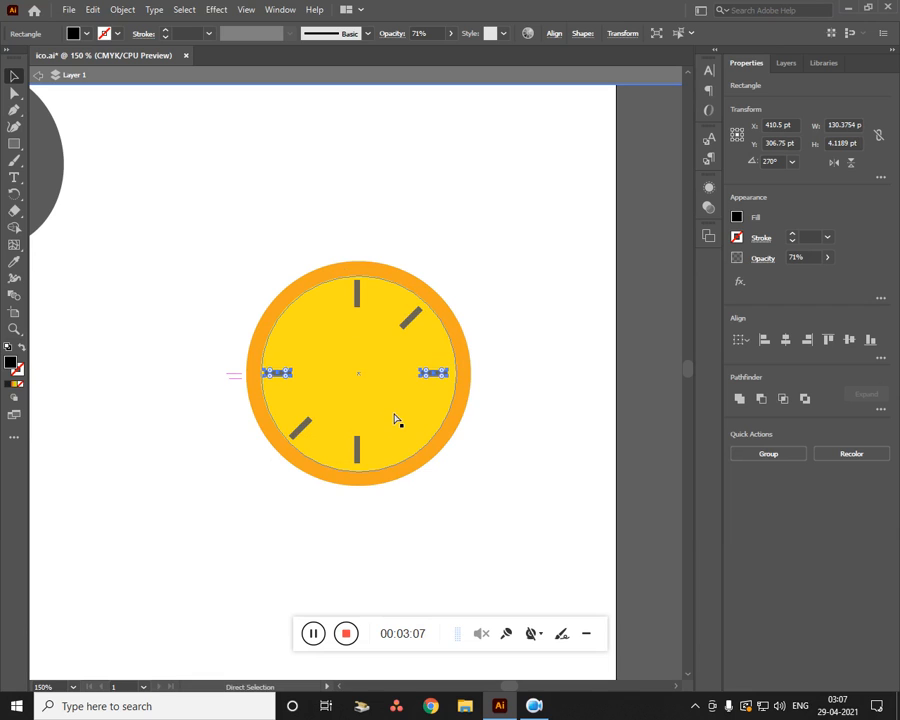
drag(459, 385, 450, 445)
key(Delete)
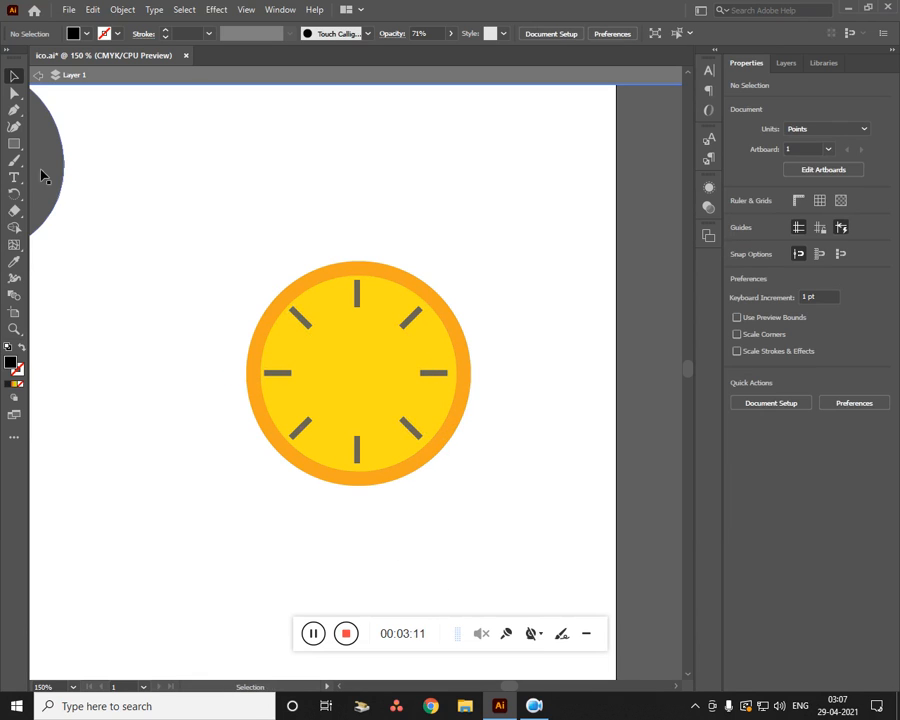
Draw a black circle about 44 pt across in the empty area to the upper left of the dial
click(8, 145)
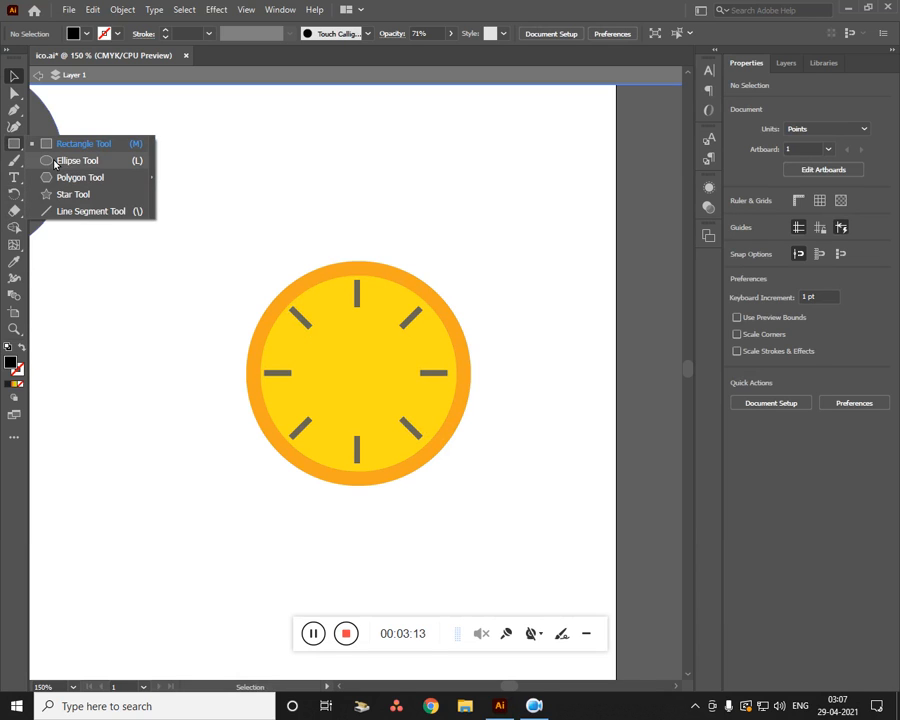
click(89, 161)
drag(120, 234, 179, 293)
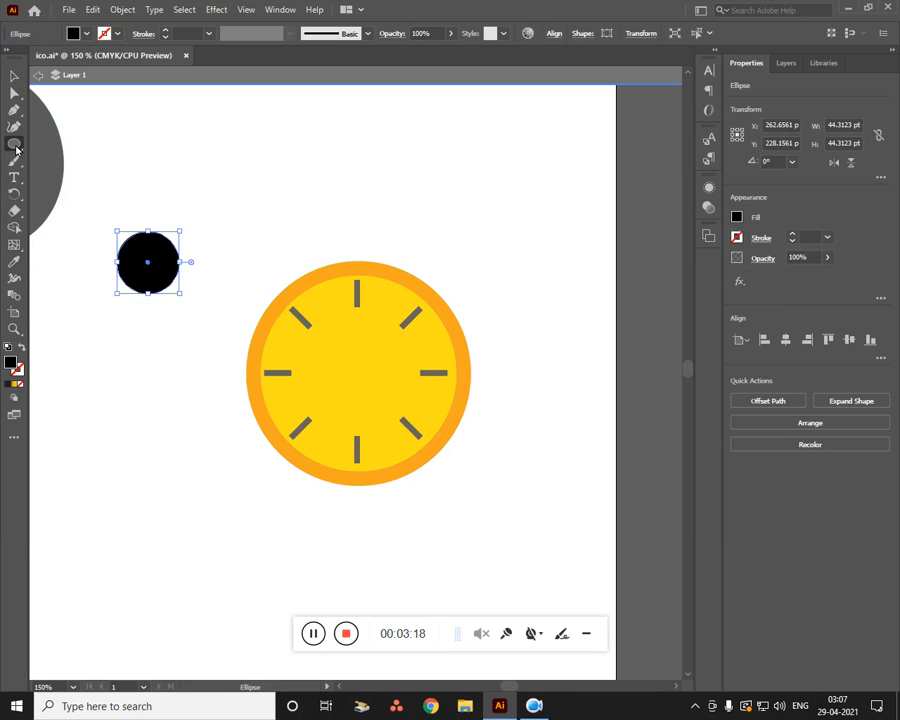
Create a three-sided polygon with a 50 pt radius above the small black circle
click(16, 149)
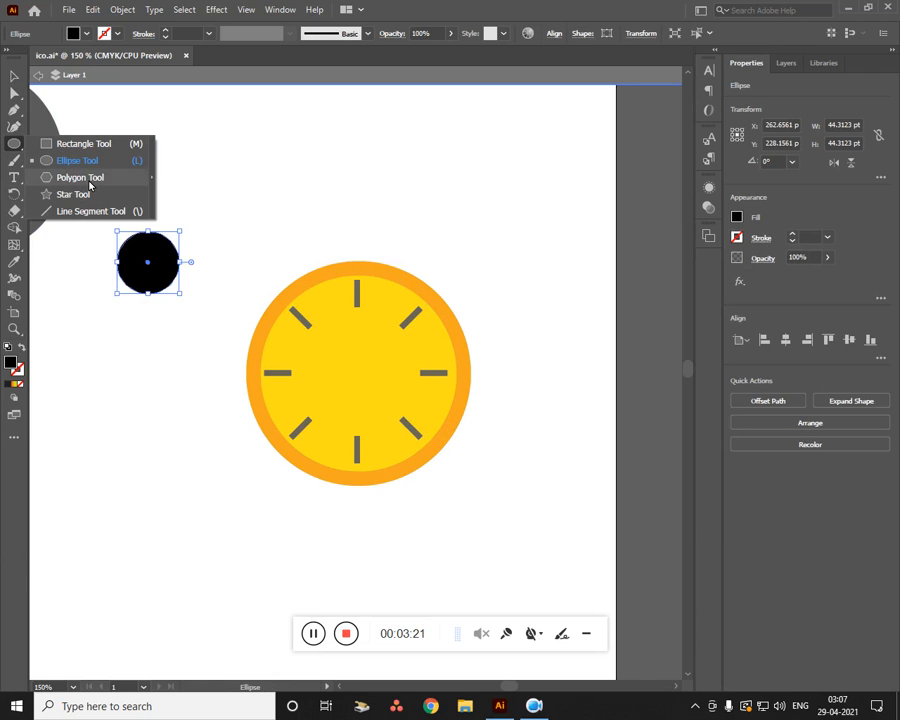
click(88, 178)
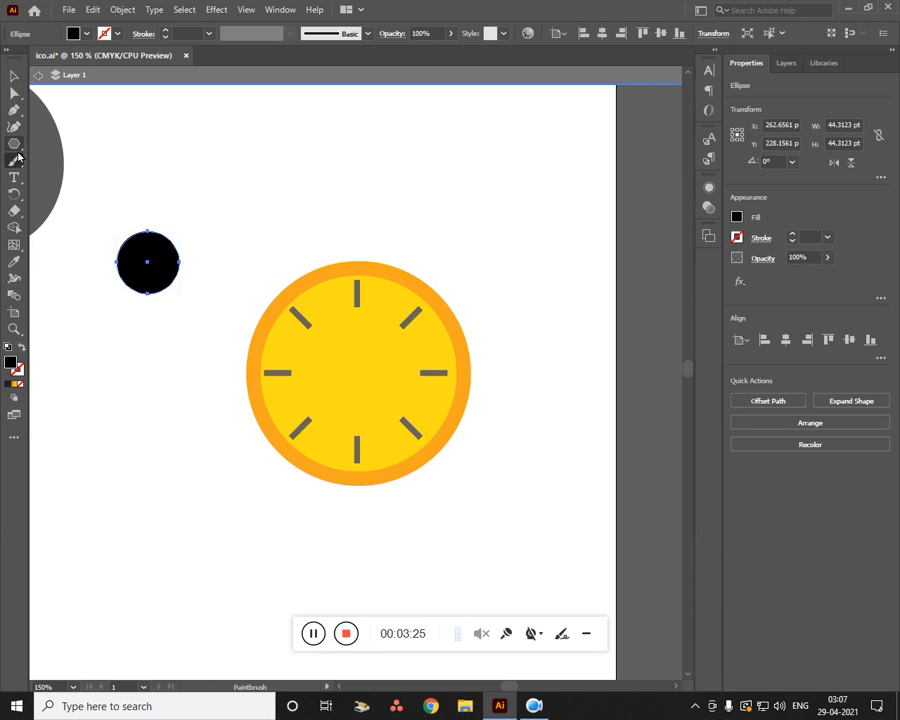
click(14, 143)
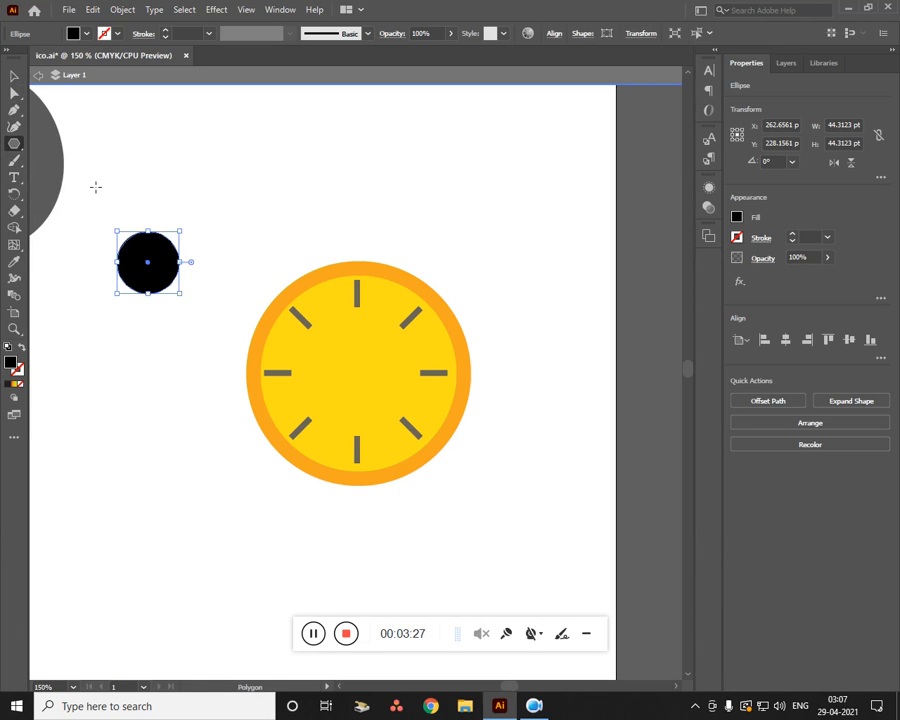
click(288, 201)
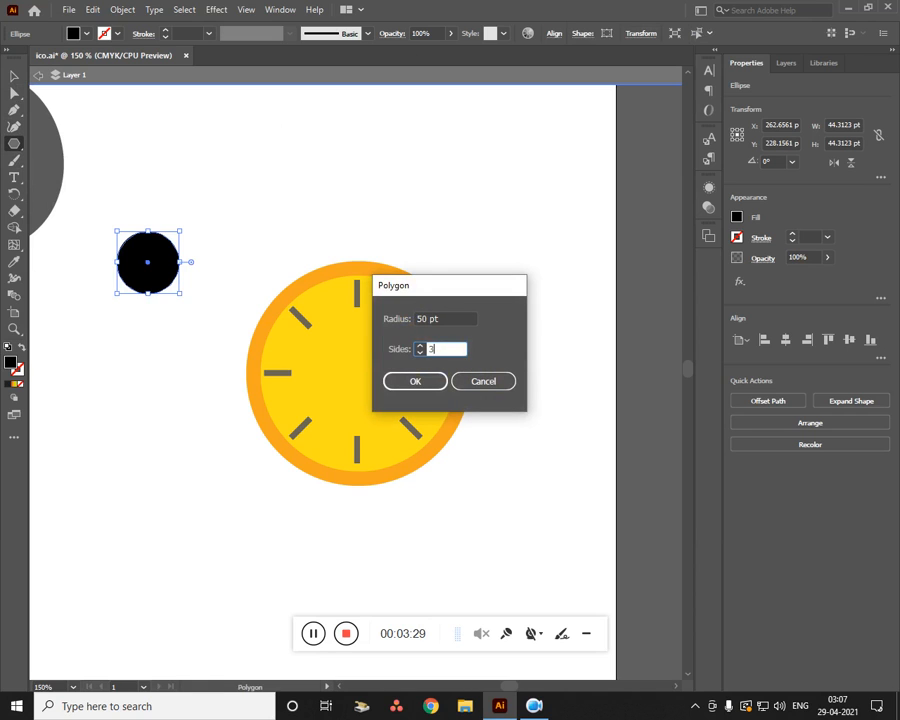
click(395, 381)
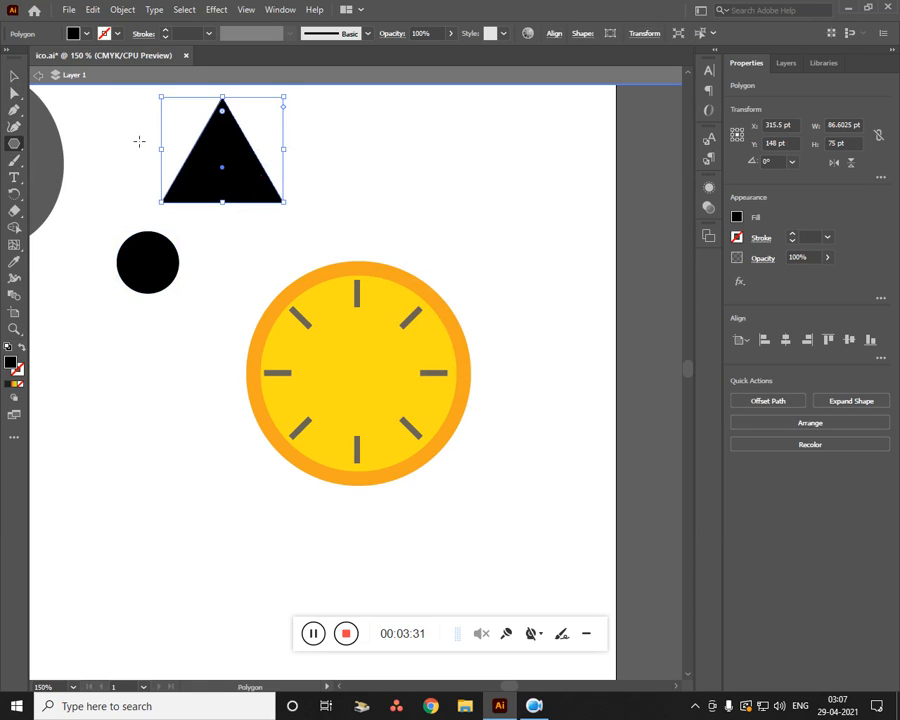
Narrow the triangle to about 35 pt wide and place it centred on top of the small black circle as a needle
drag(288, 157, 215, 155)
drag(197, 168, 158, 221)
key(ctrl+z)
key(v)
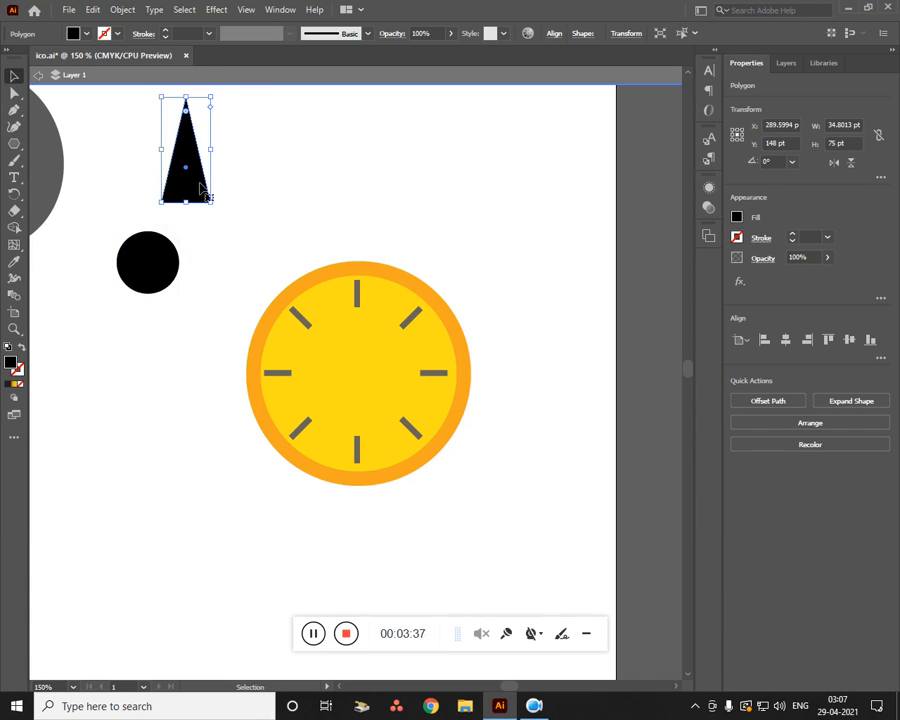
drag(185, 170, 148, 215)
click(134, 330)
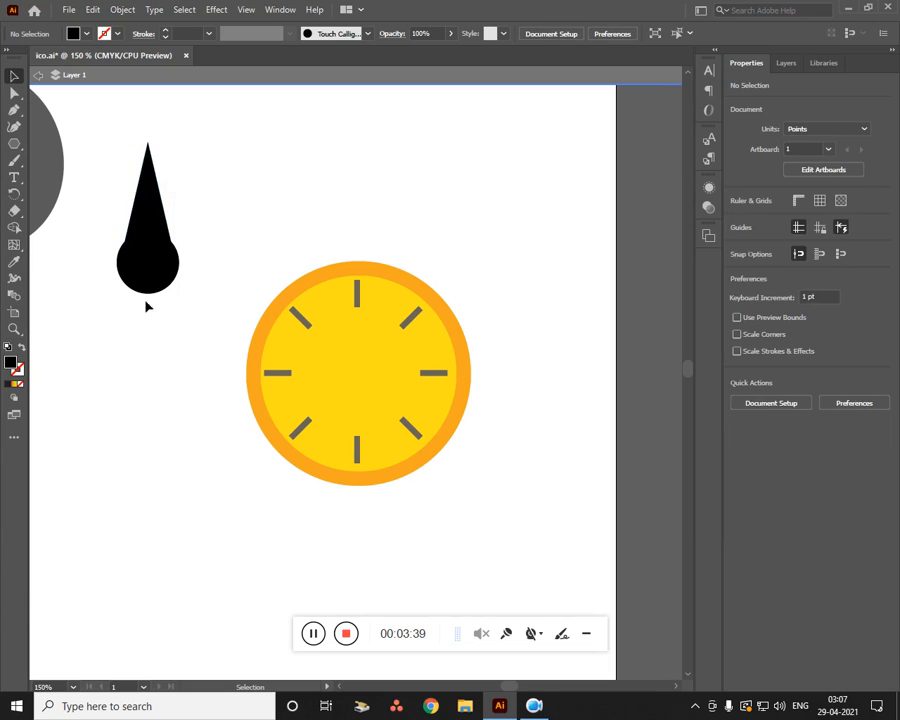
click(159, 200)
click(157, 310)
Copy the dial tick's appearance with the Eyedropper to the triangle and the small circle, giving both 71% opacity
click(147, 205)
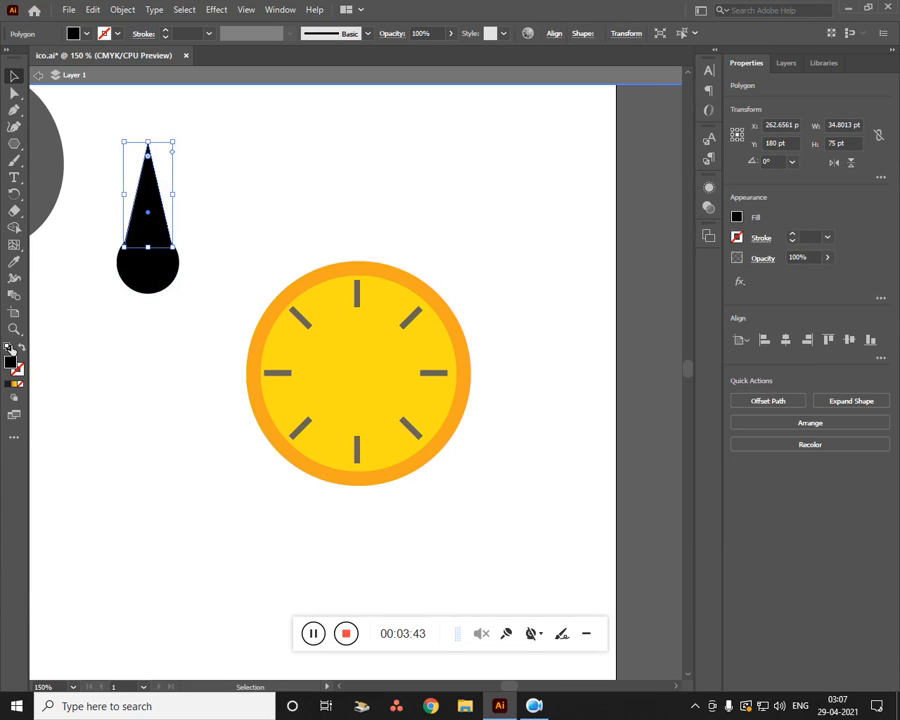
click(14, 262)
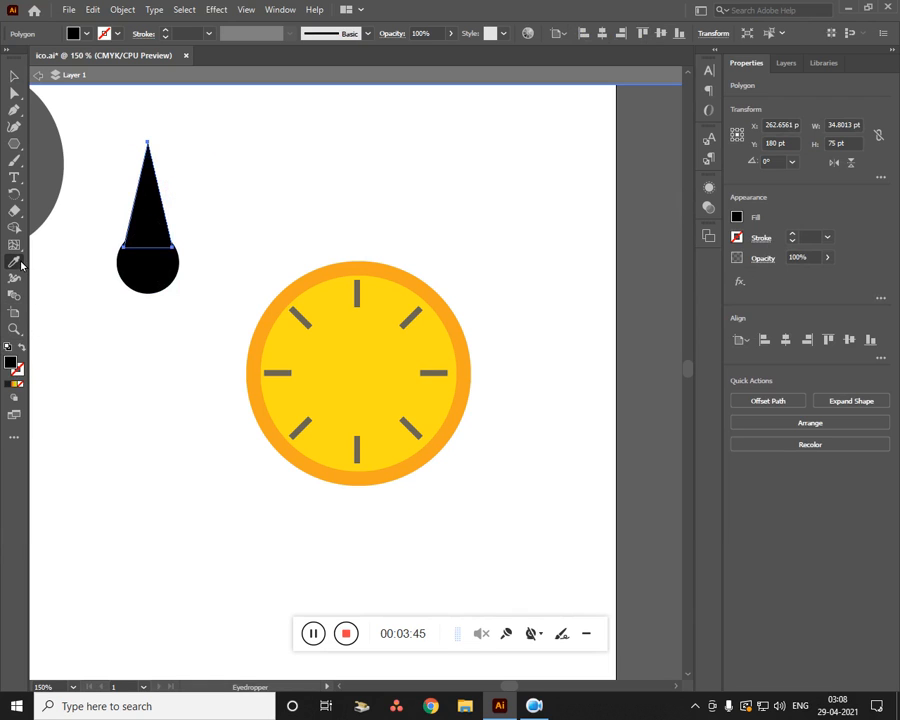
click(362, 300)
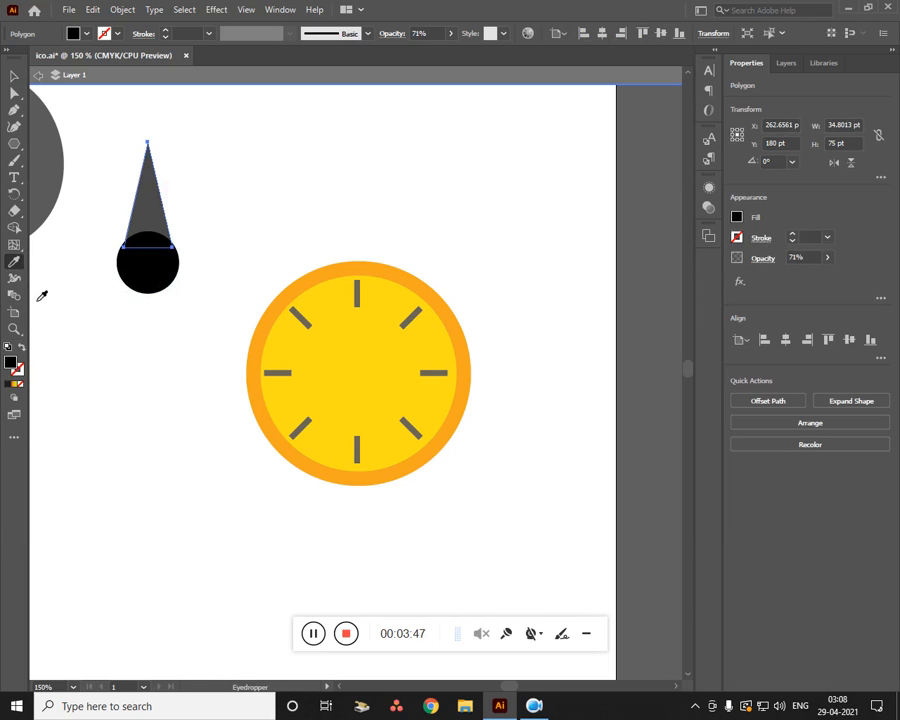
click(14, 75)
click(162, 279)
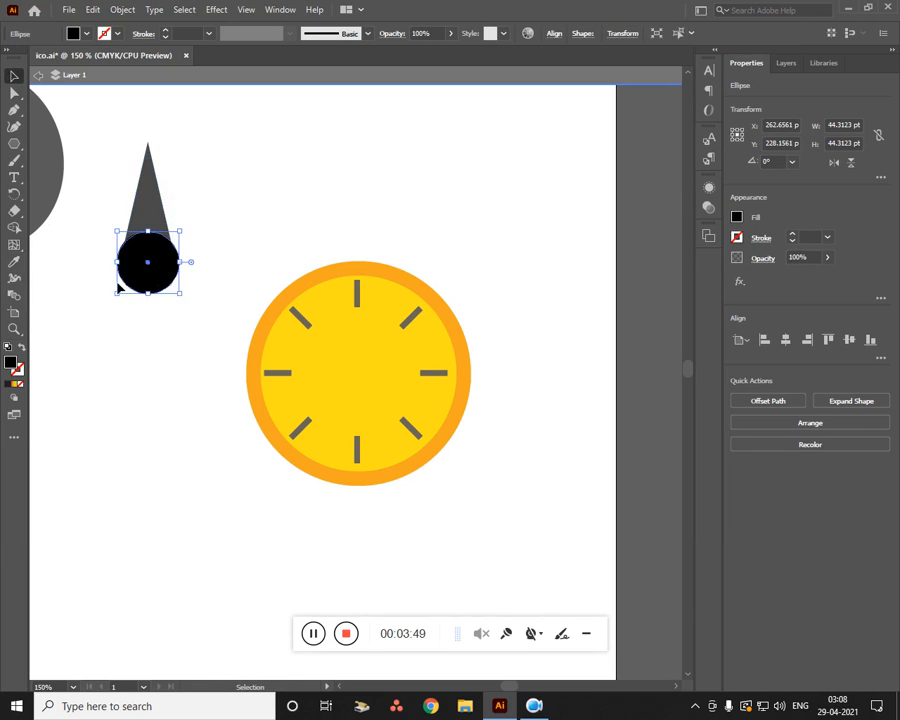
click(14, 262)
click(166, 233)
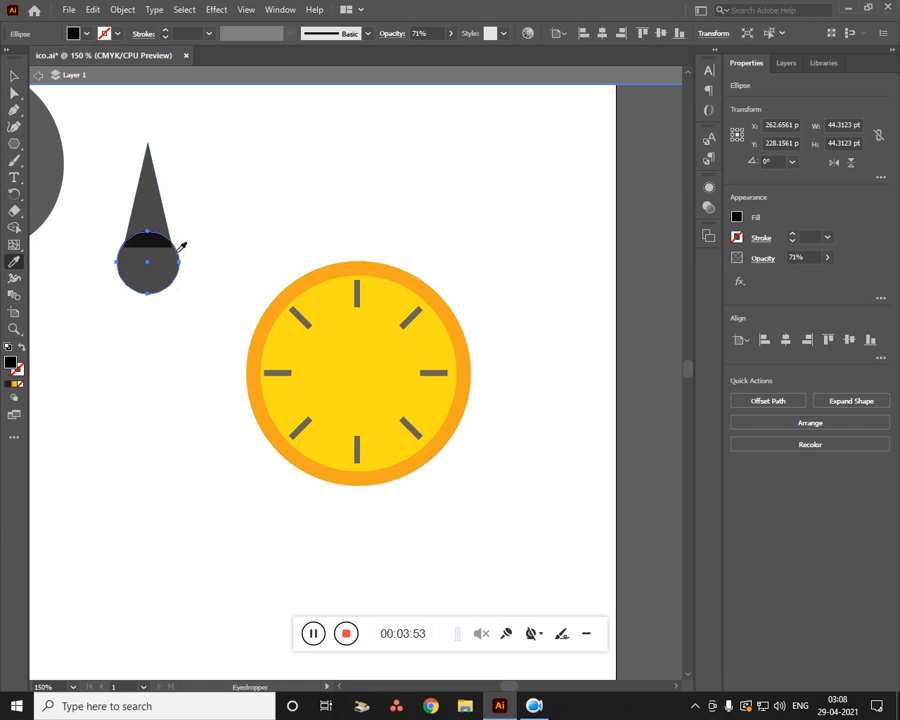
click(14, 75)
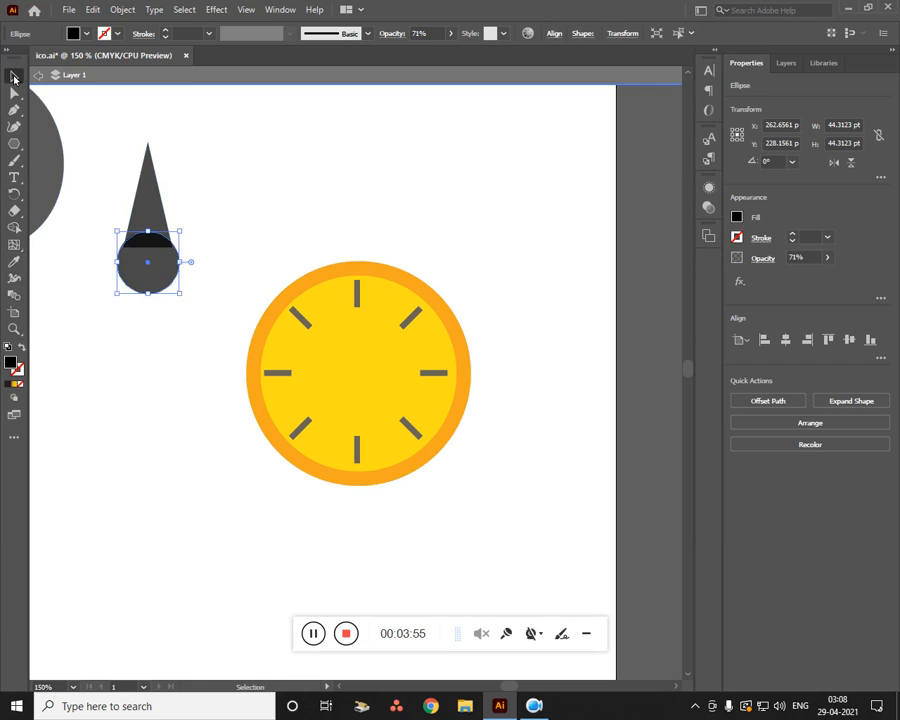
Duplicate the narrow triangle and rotate the copy 180° so it points downward
click(125, 324)
drag(183, 306, 110, 221)
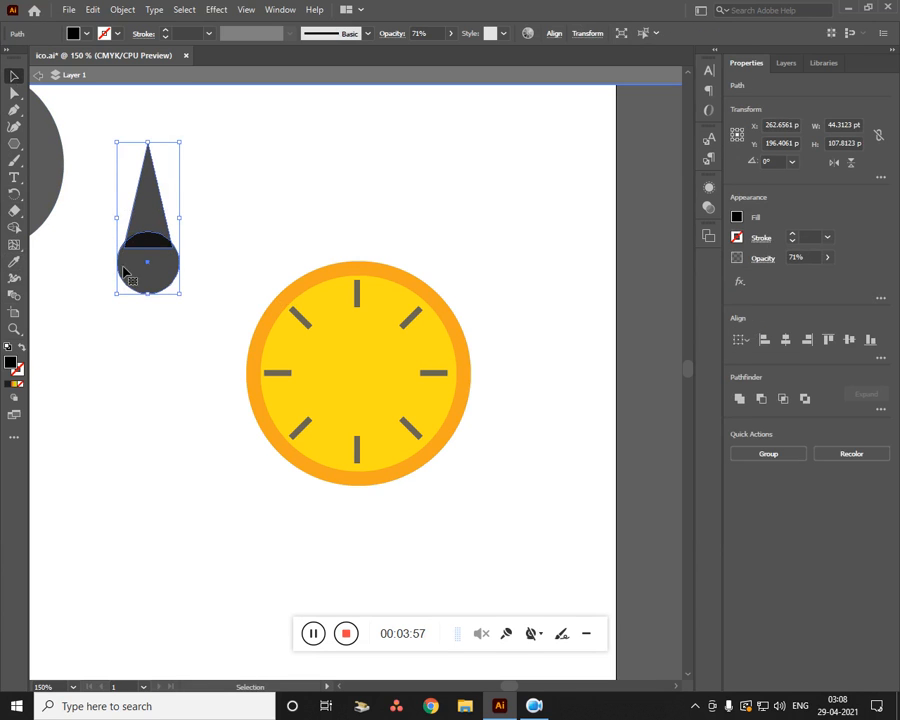
click(146, 234)
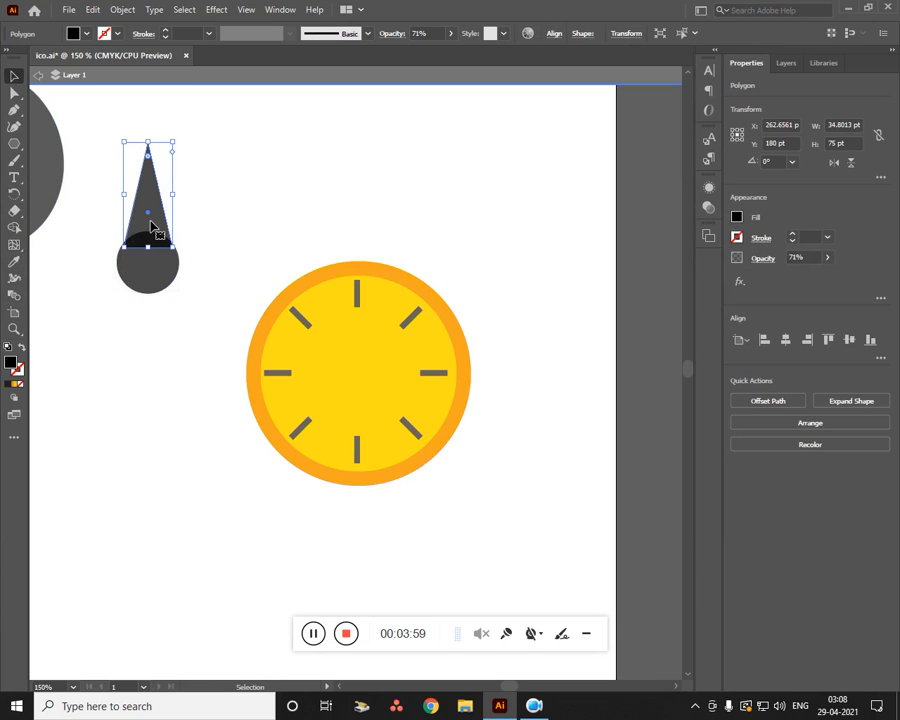
drag(151, 224, 176, 221)
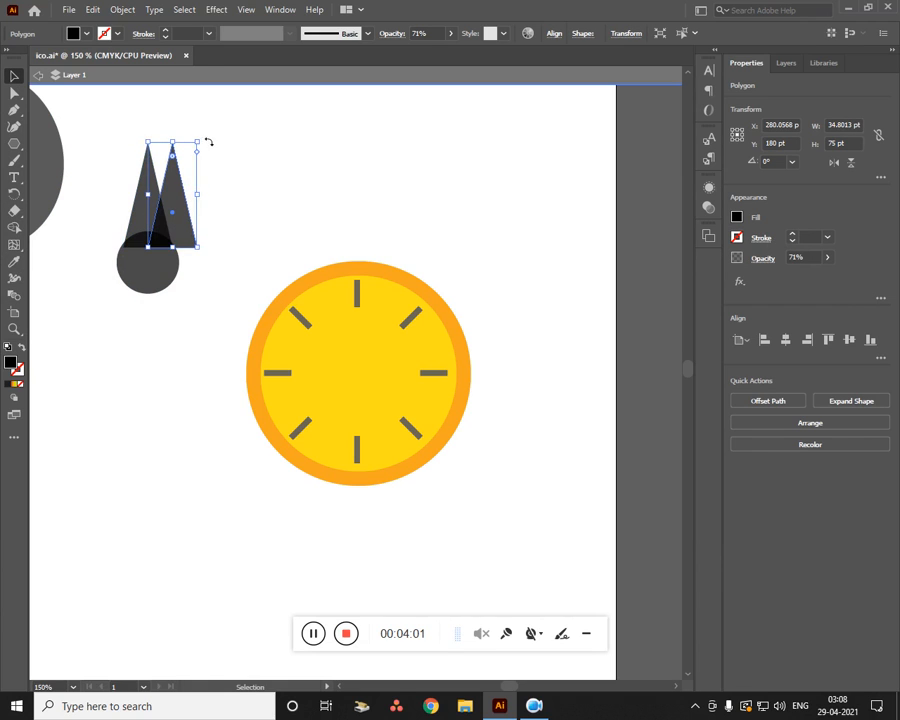
drag(207, 143, 160, 321)
Place the inverted triangle below the small circle, overlapping its lower edge and lined up with the upper triangle
drag(184, 186, 155, 293)
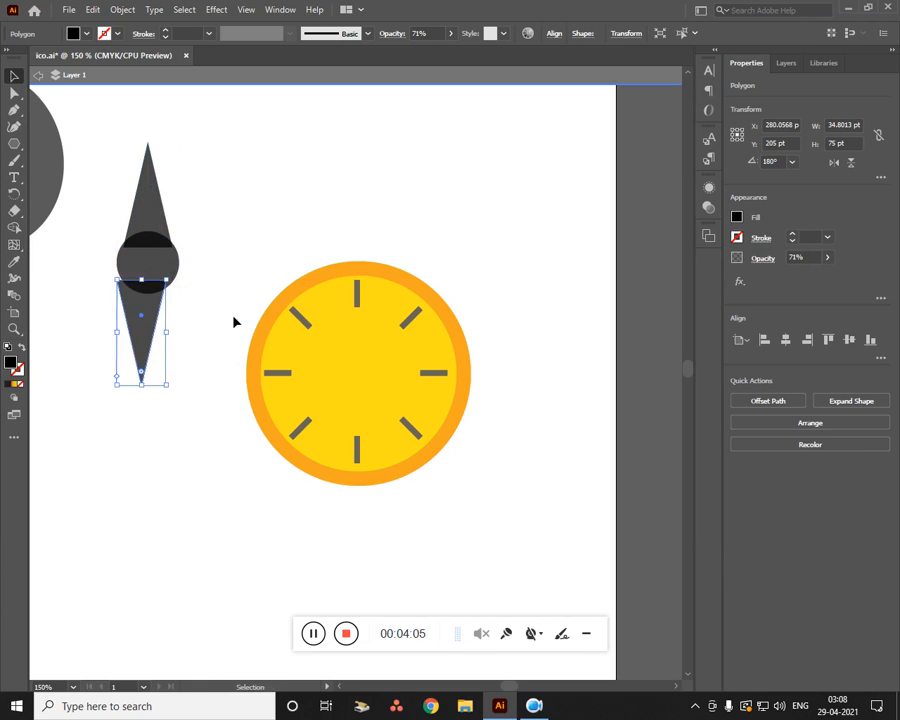
key(Right)
key(Right)
key(Right)
key(Right)
key(Up)
key(Up)
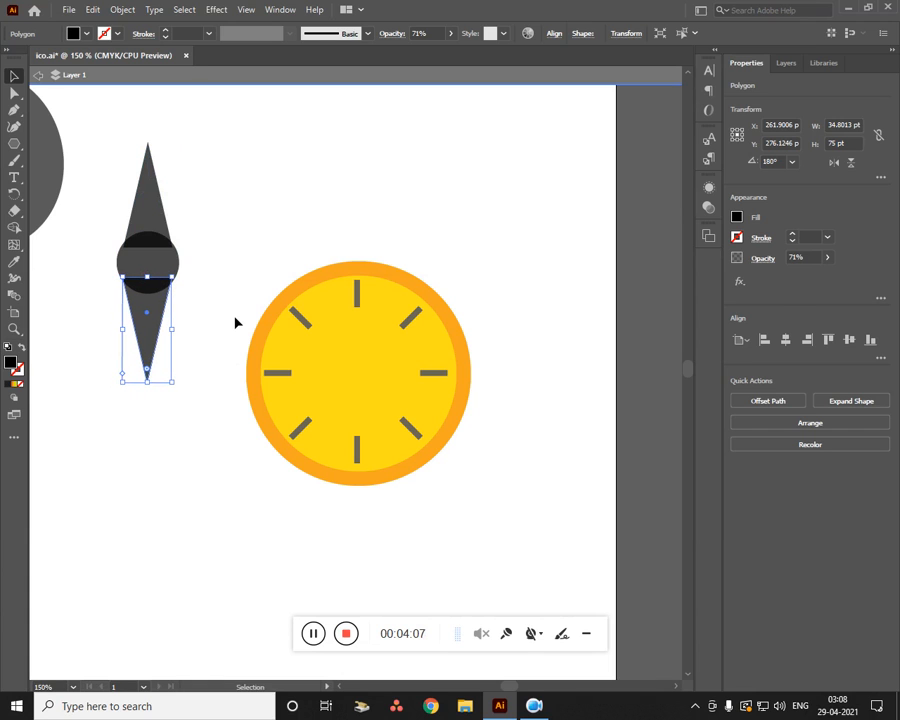
click(236, 322)
Unite the two triangles and the small circle into a single needle shape
drag(188, 392, 80, 168)
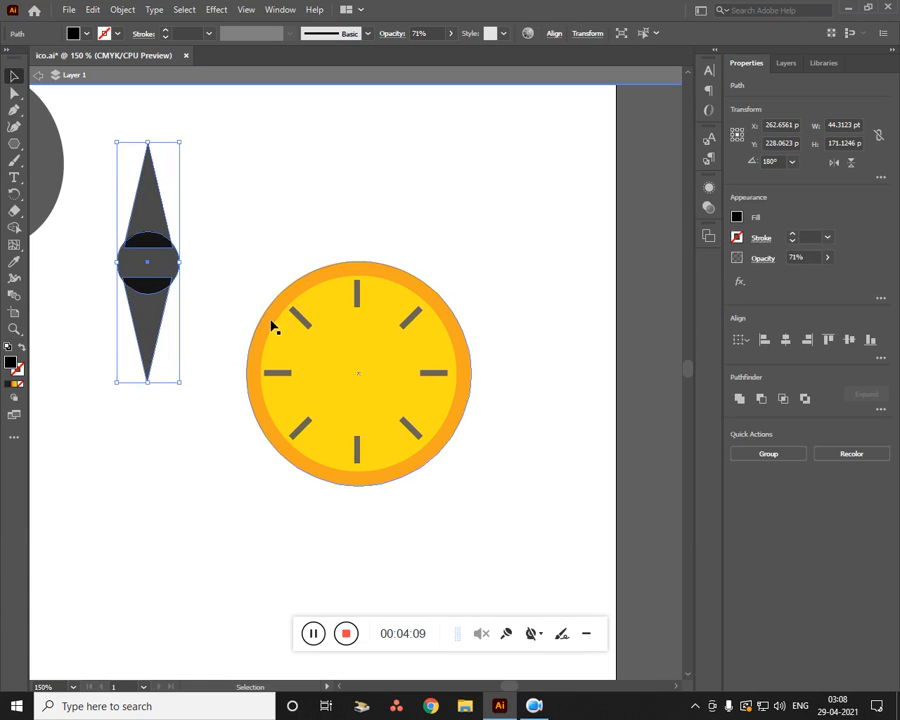
click(740, 399)
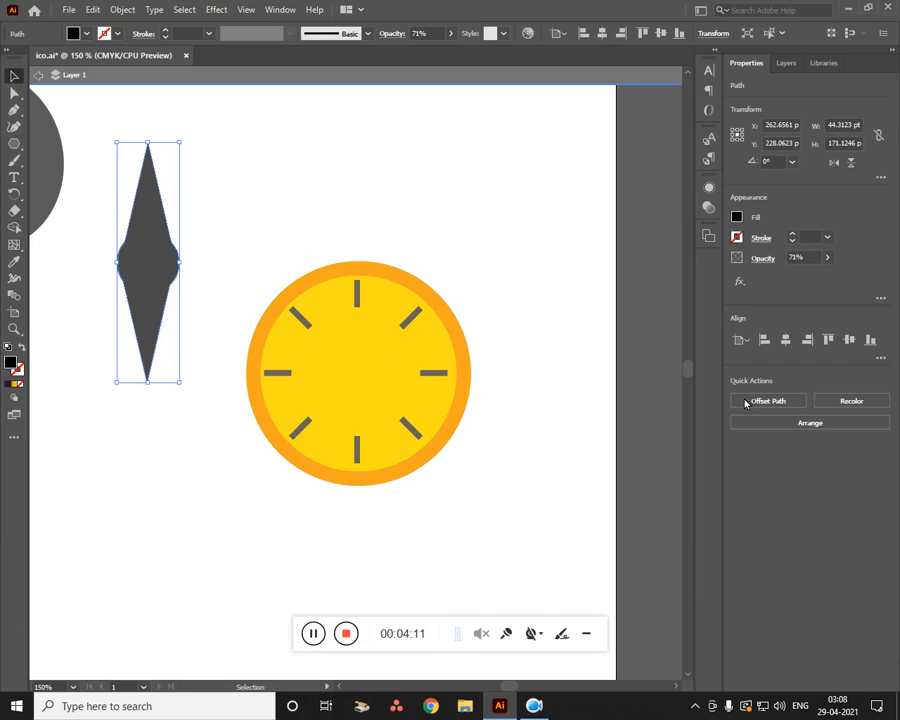
click(411, 146)
click(166, 215)
click(208, 229)
Draw a black 24 pt circle at the middle of the needle's hub and deselect it
key(u)
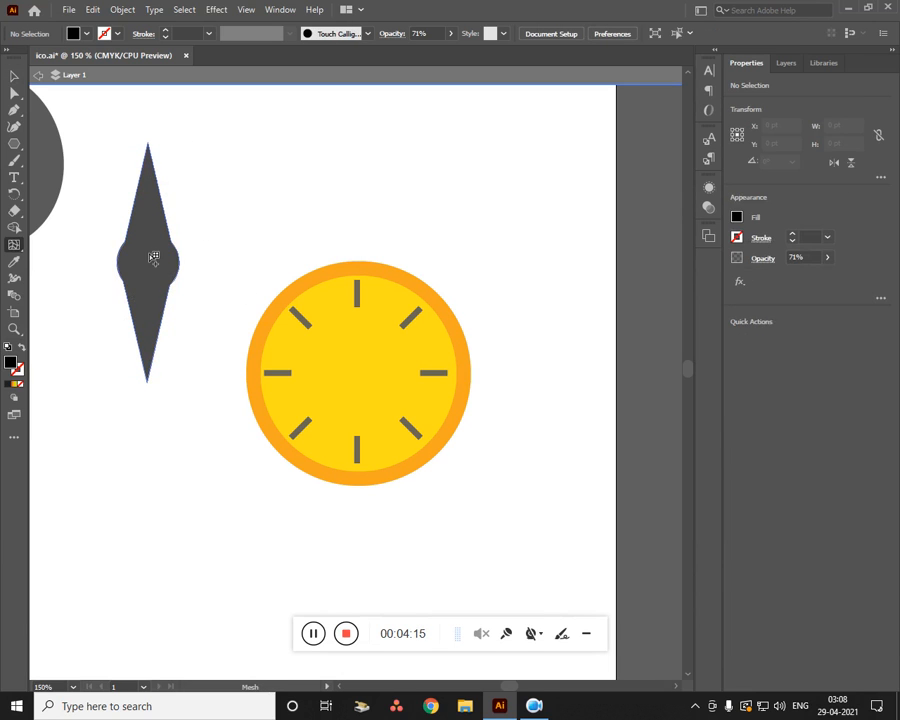
drag(14, 143, 62, 159)
drag(150, 259, 173, 281)
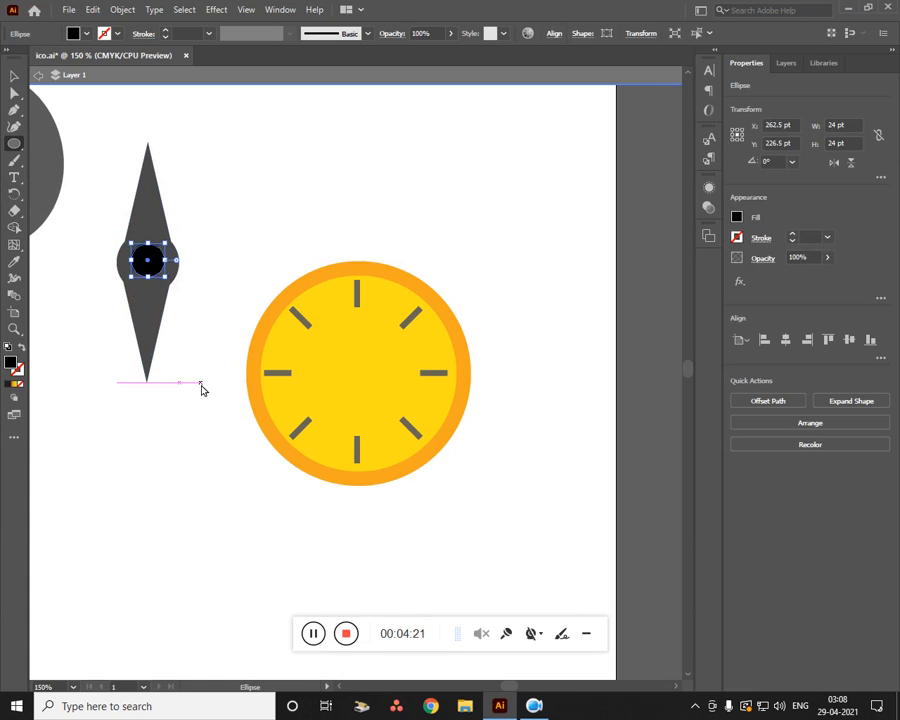
click(200, 382)
click(495, 377)
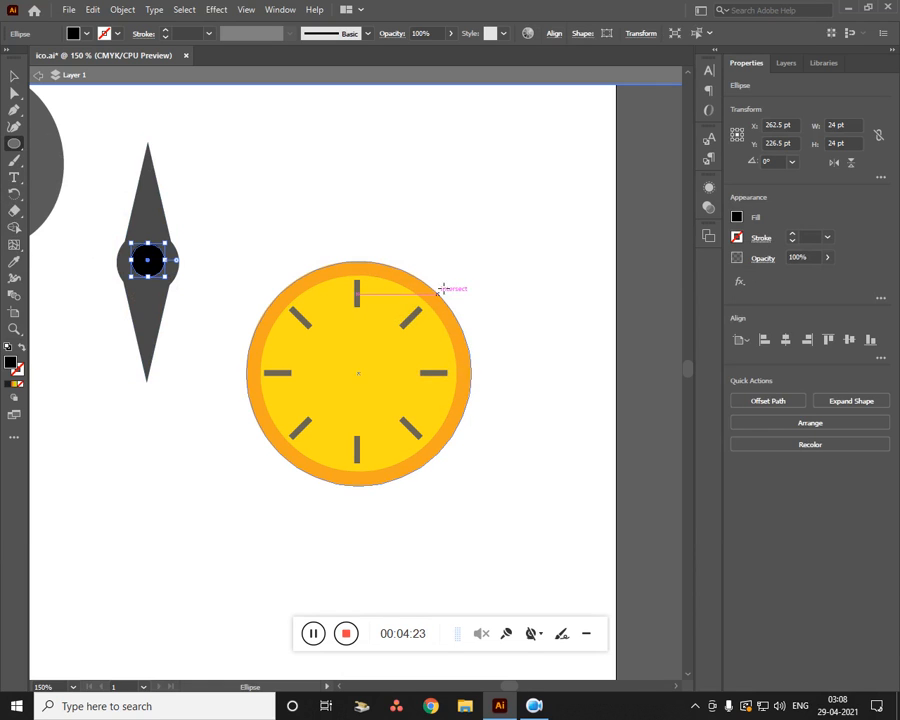
click(14, 76)
drag(94, 220, 193, 348)
click(135, 384)
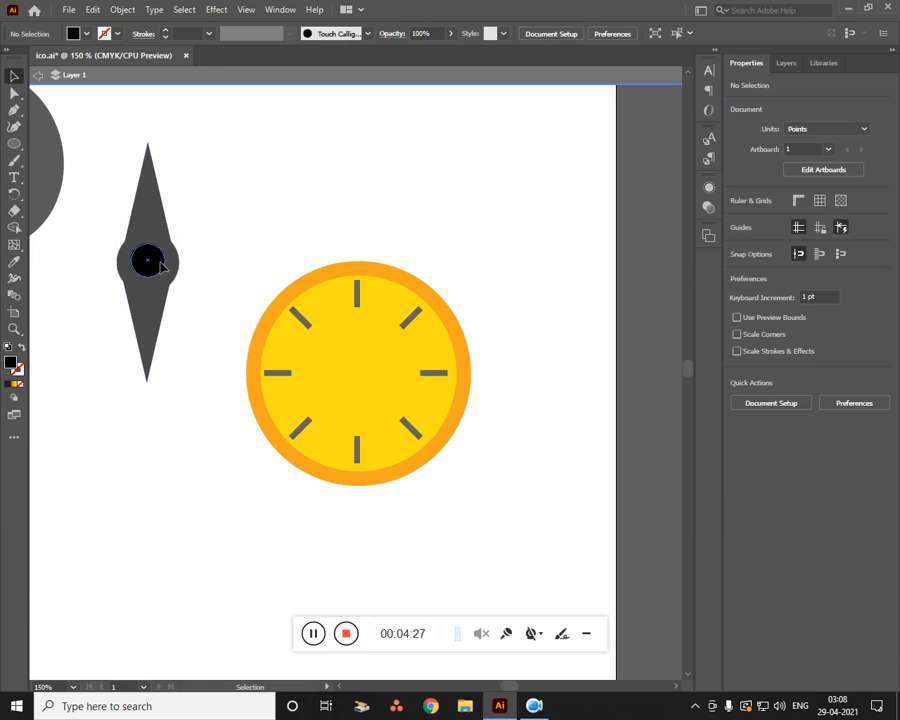
Enlarge the black circle to 45.5 pt and nudge it into place over the needle's round hub
click(147, 260)
drag(173, 285, 191, 305)
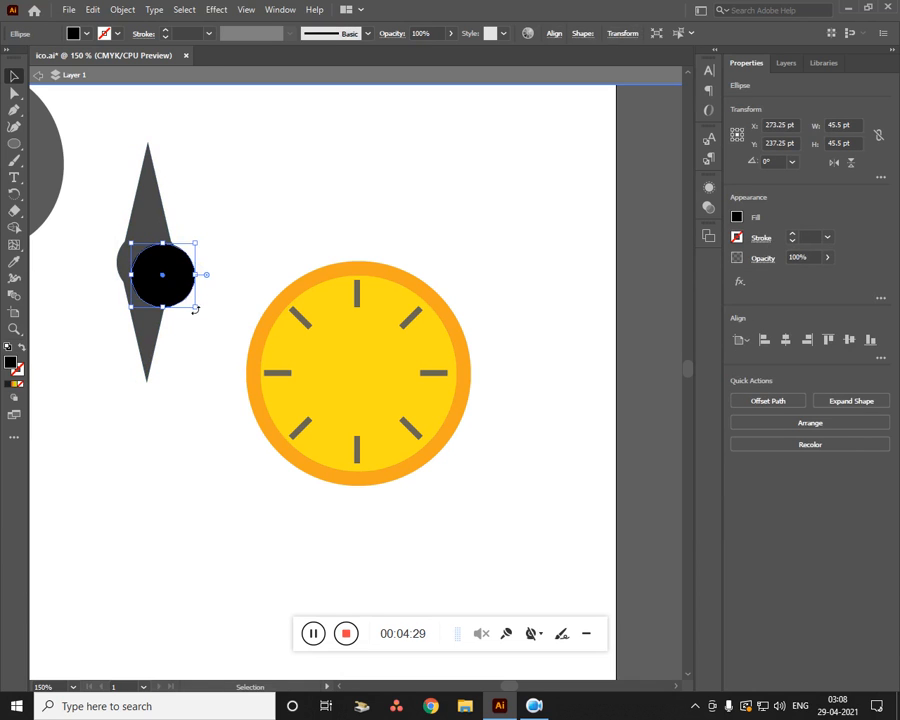
key(Left)
key(Left)
key(Left)
key(Left)
key(Left)
key(Left)
key(Left)
key(Left)
key(Left)
key(Left)
key(Up)
key(Up)
key(Up)
key(Up)
key(Up)
key(Up)
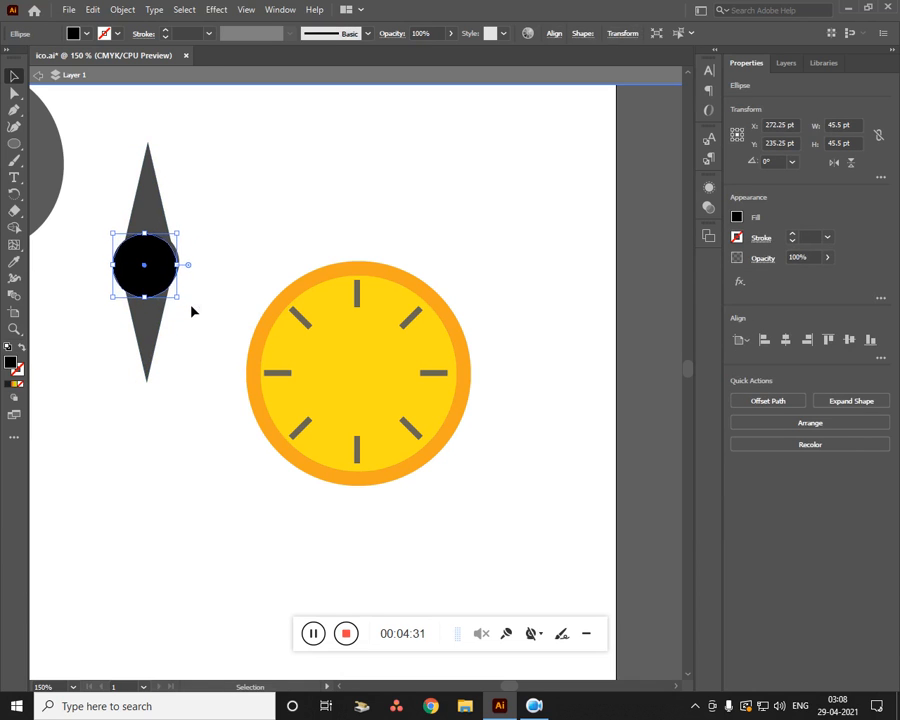
key(Up)
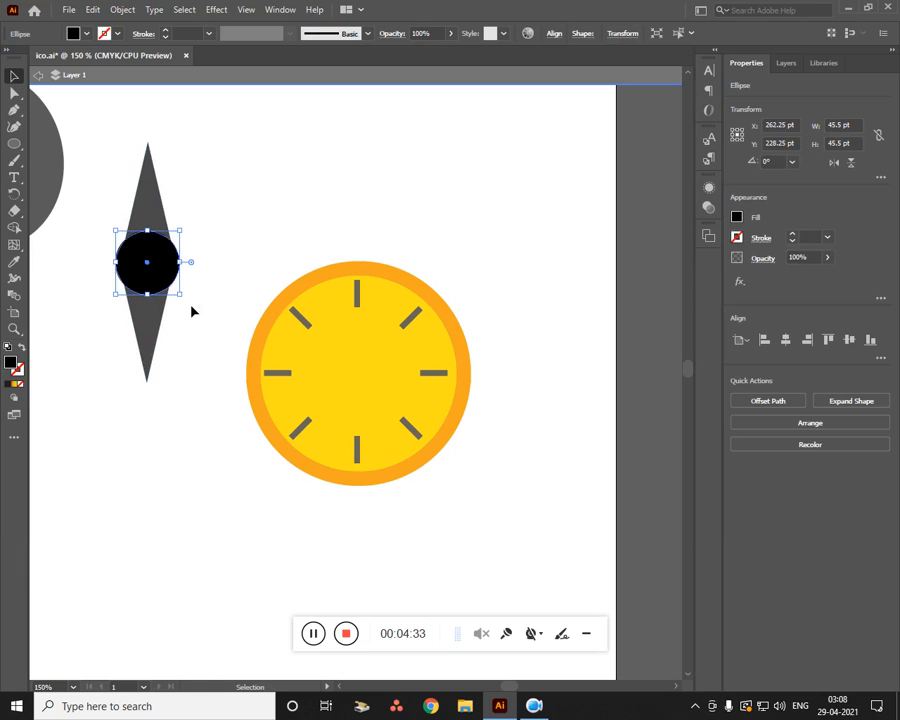
Align the black circle and the needle on their horizontal centres
click(101, 332)
drag(195, 416, 103, 205)
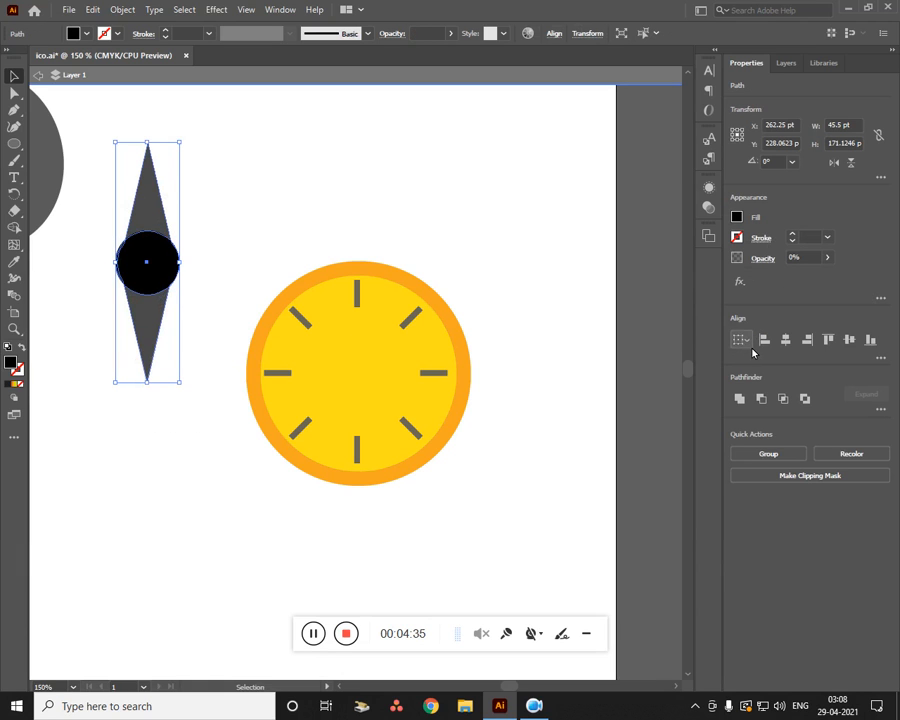
click(786, 340)
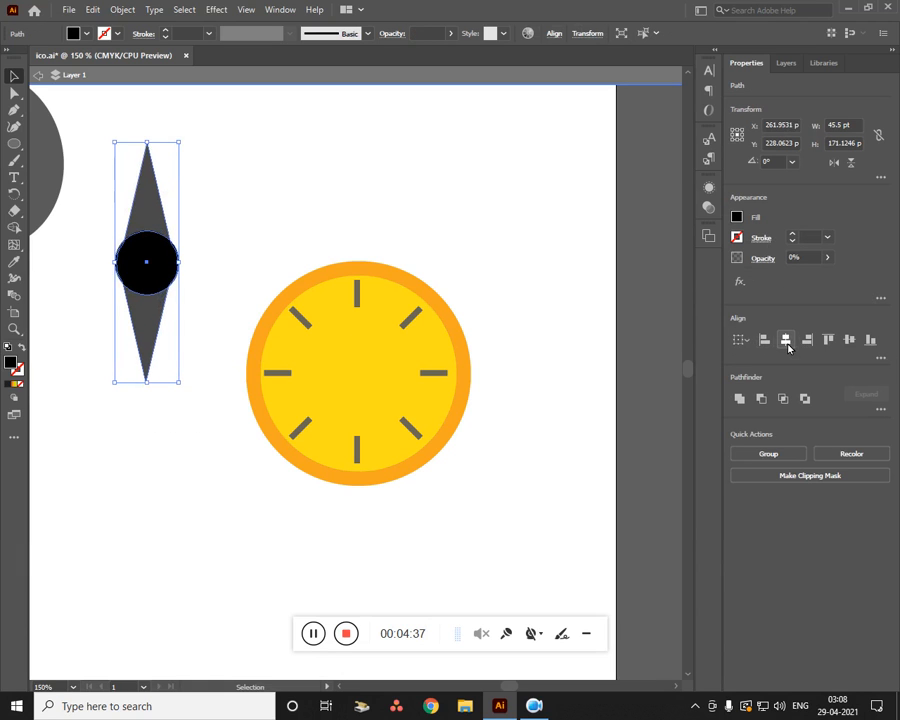
key(a)
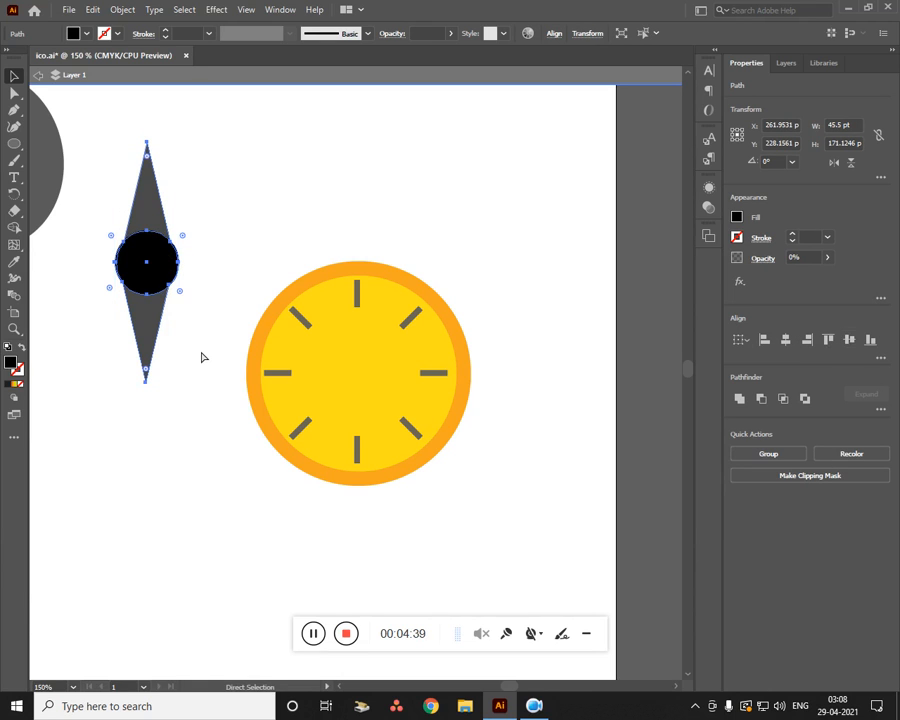
Place the needle with its black hub at the dial's centre, scaled down to fit inside the ticks and tilted about 45° clockwise
key(v)
click(153, 163)
drag(183, 147, 381, 366)
click(424, 507)
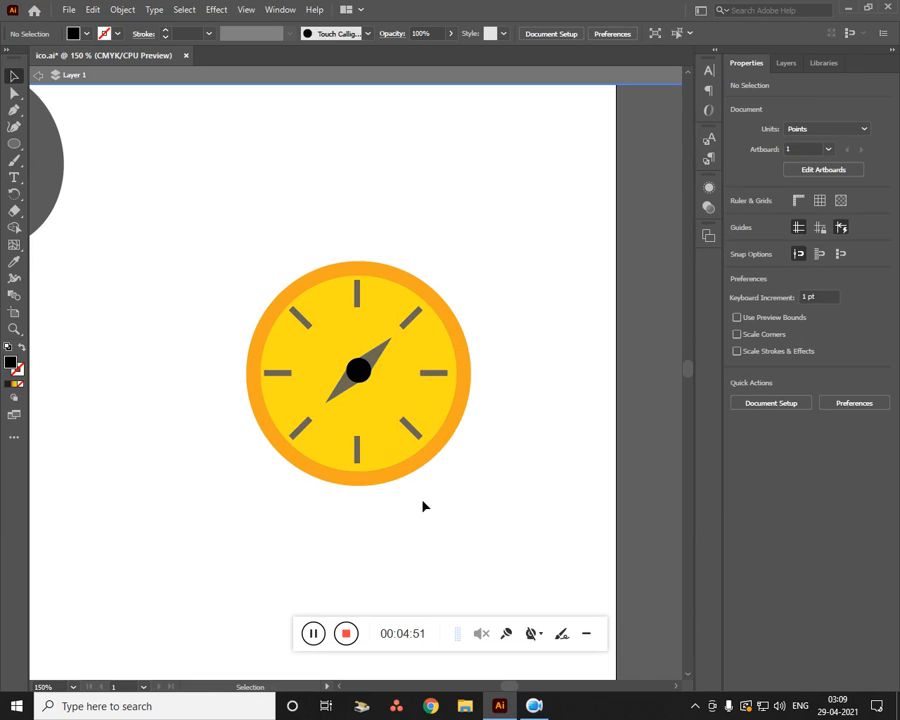
Rotate the needle slightly further clockwise about the dial's centre and deselect it
click(384, 350)
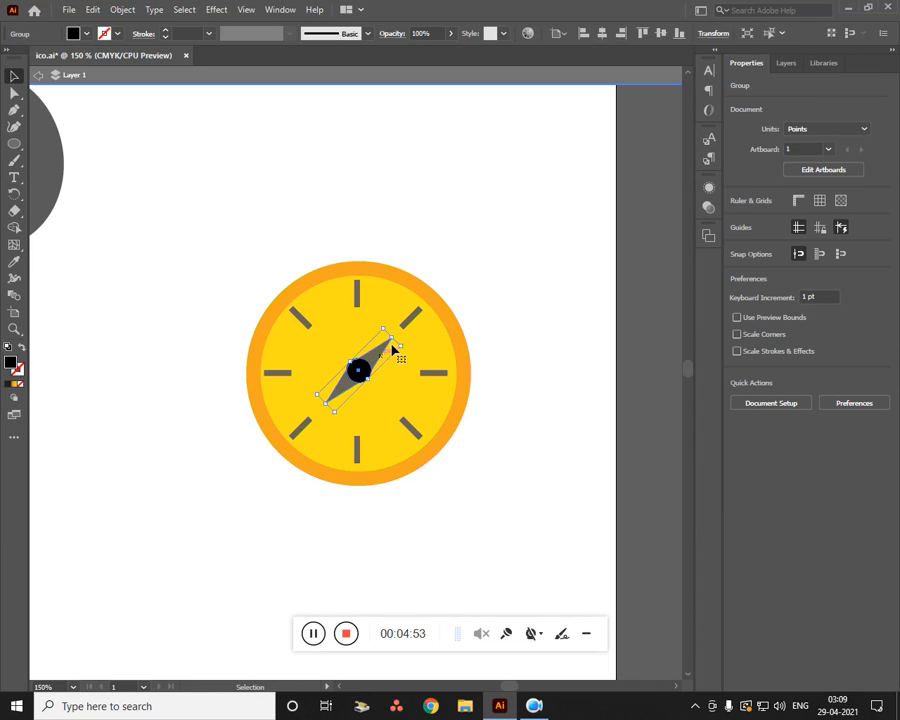
drag(408, 344, 414, 364)
click(438, 536)
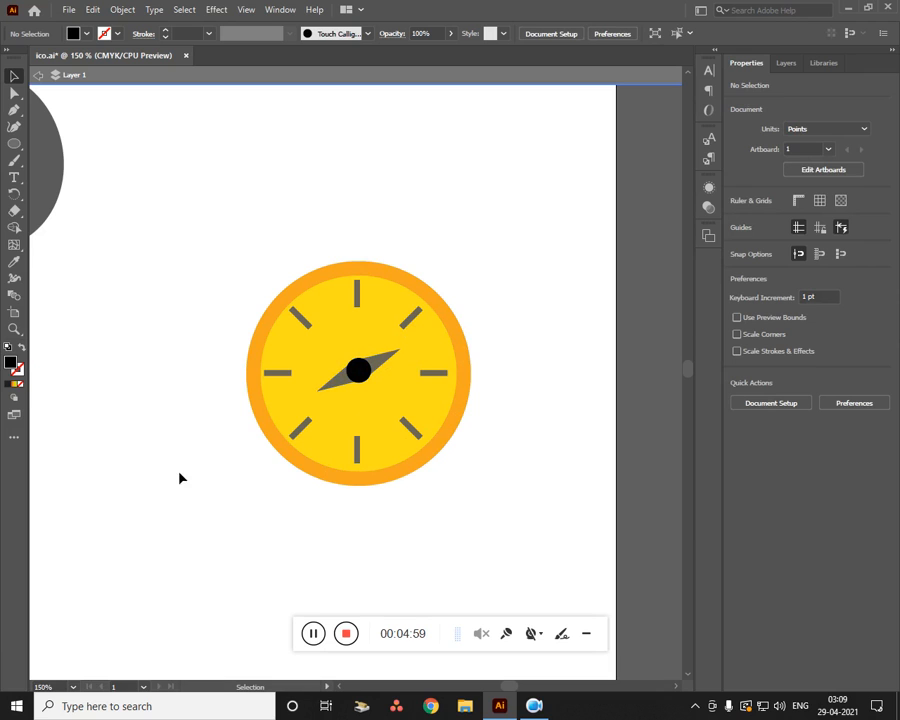
Ungroup the dial's two circles and select only the yellow inner face
click(344, 431)
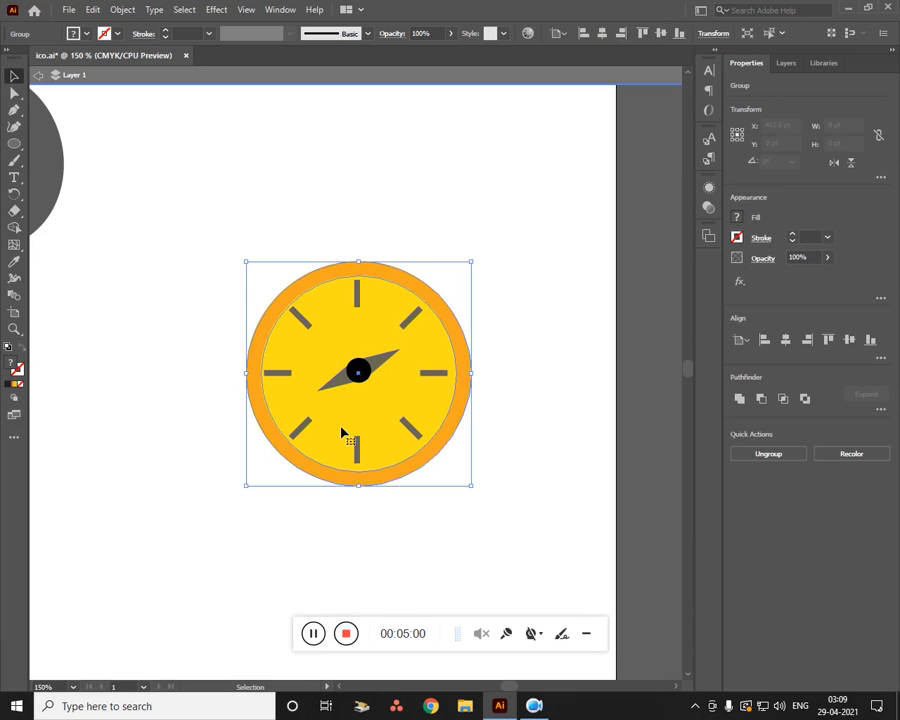
right_click(425, 400)
click(468, 525)
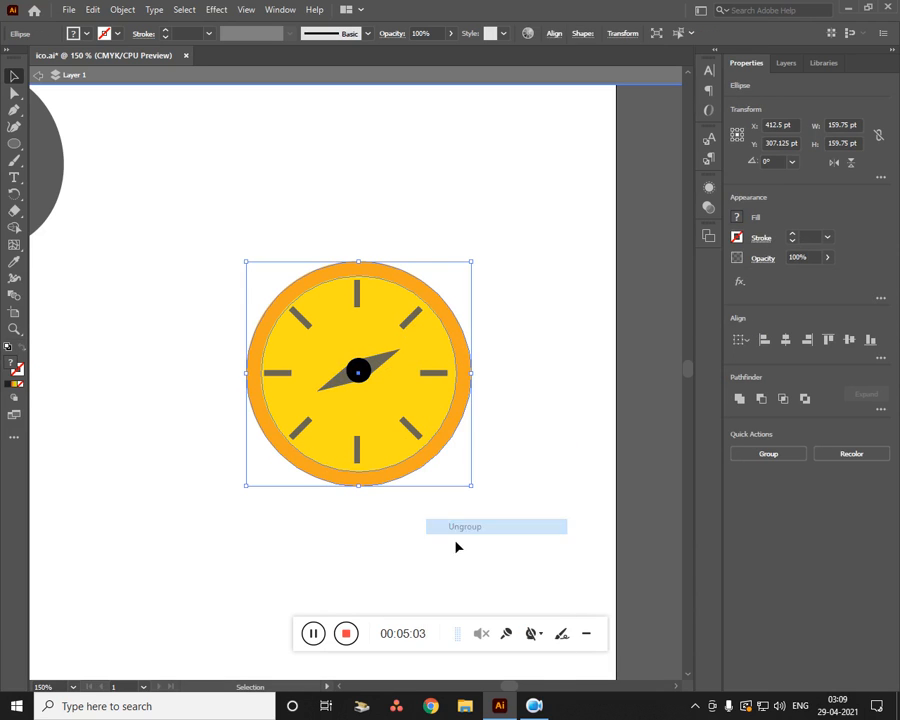
click(456, 546)
click(396, 420)
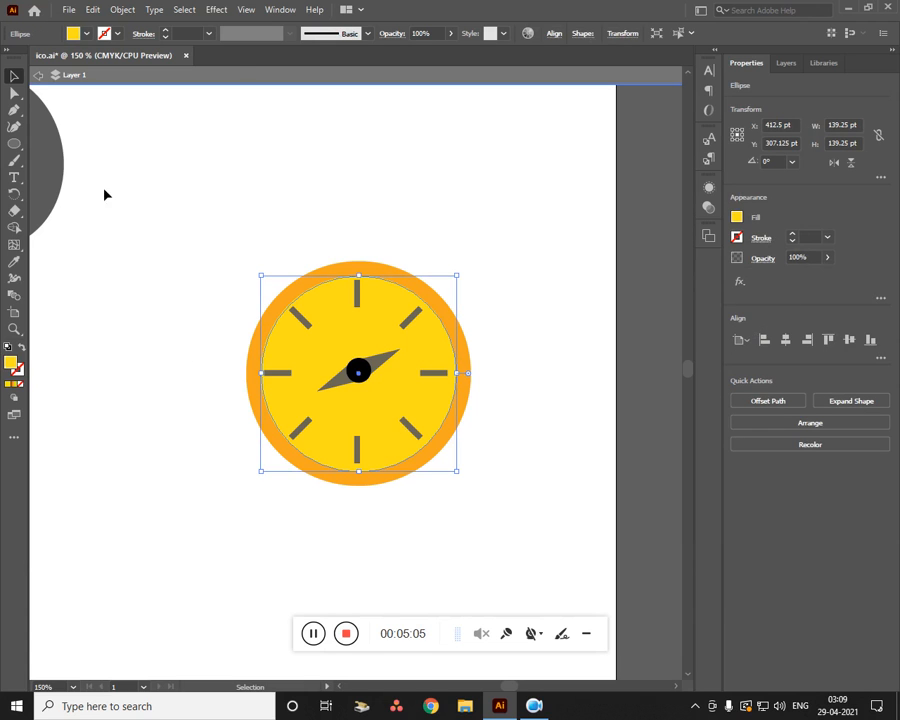
Apply the orange-to-yellow linear gradient to the dial's inner face, with the Gradient controls floating beside the dial
click(280, 9)
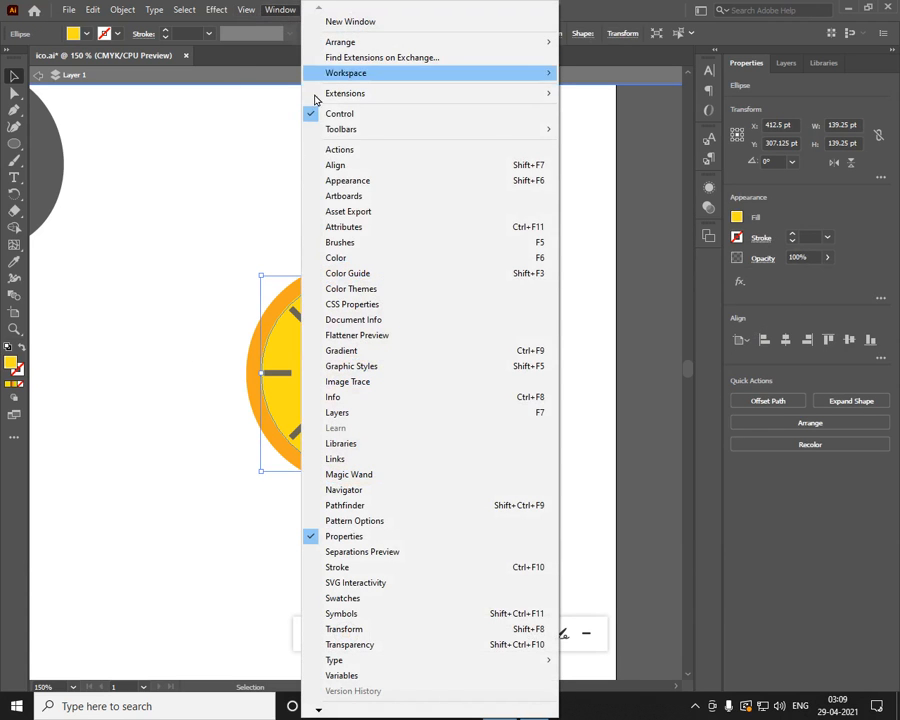
click(366, 352)
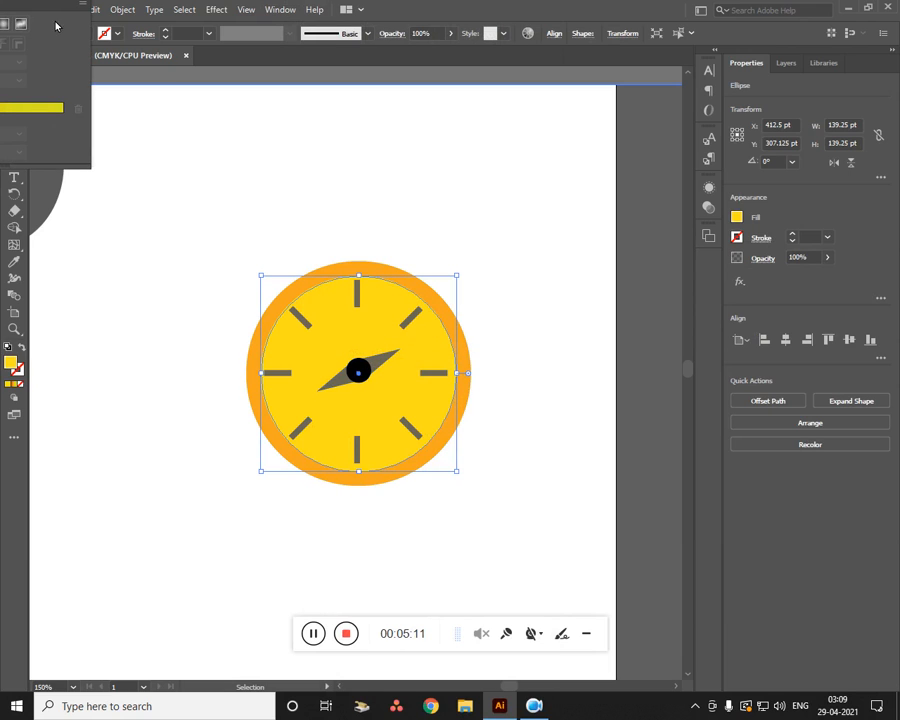
drag(30, 10, 690, 262)
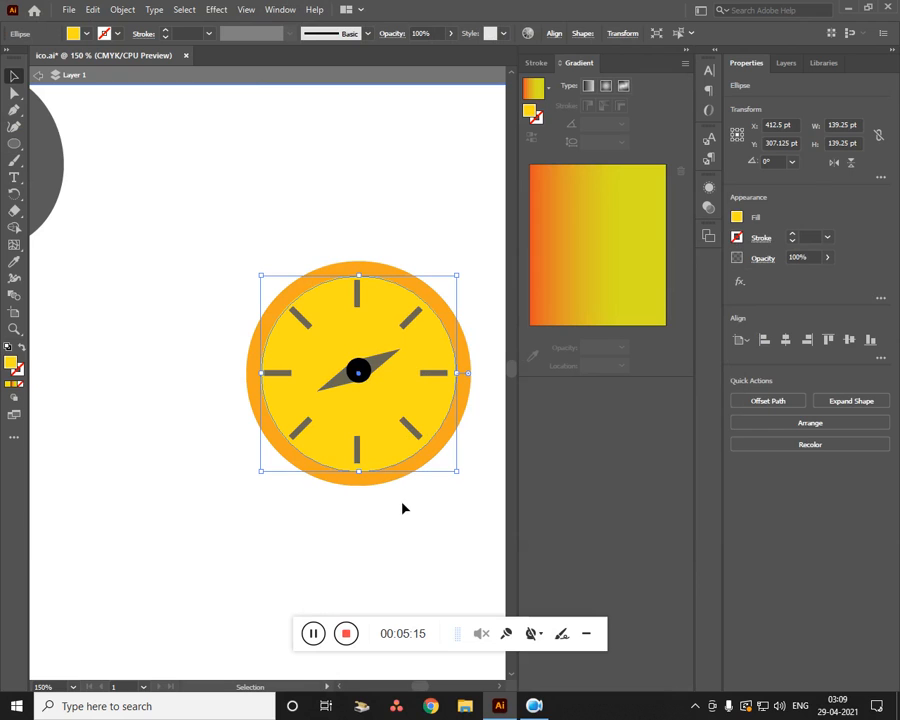
drag(582, 72, 159, 111)
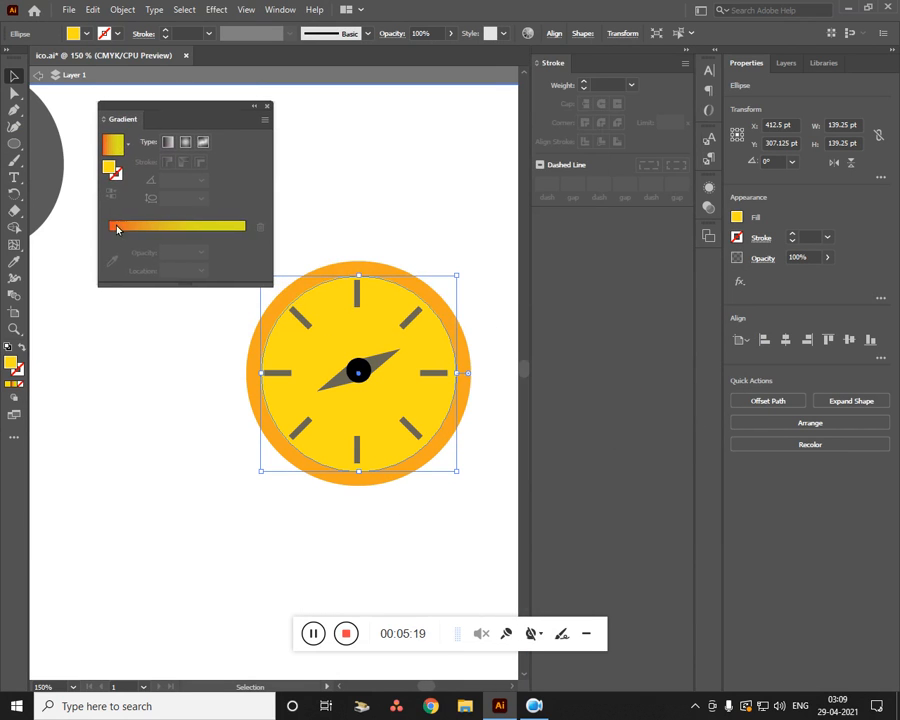
click(141, 226)
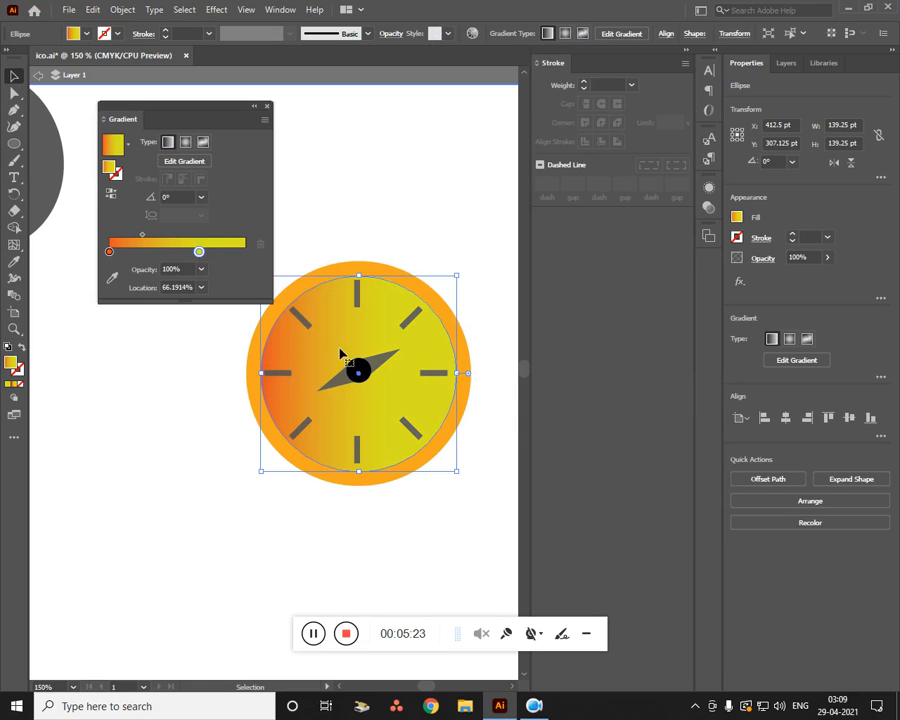
mouse_move(341, 354)
mouse_down()
mouse_move(348, 372)
mouse_move(329, 367)
mouse_up()
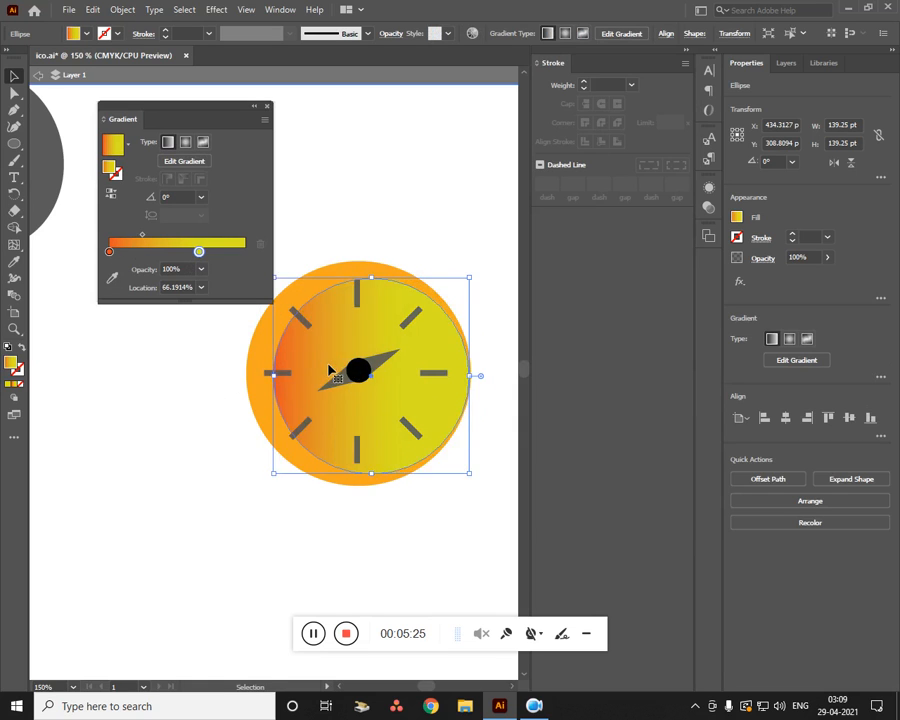
key(ctrl+z)
key(ctrl+z)
key(v)
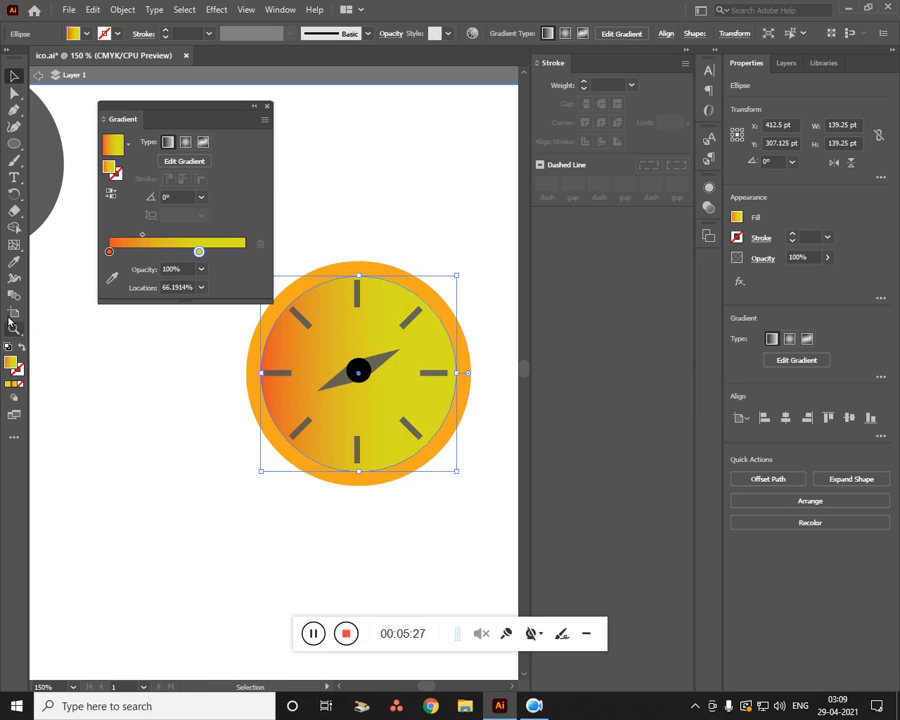
Set the angle of the inner face's linear gradient to 135°
key(g)
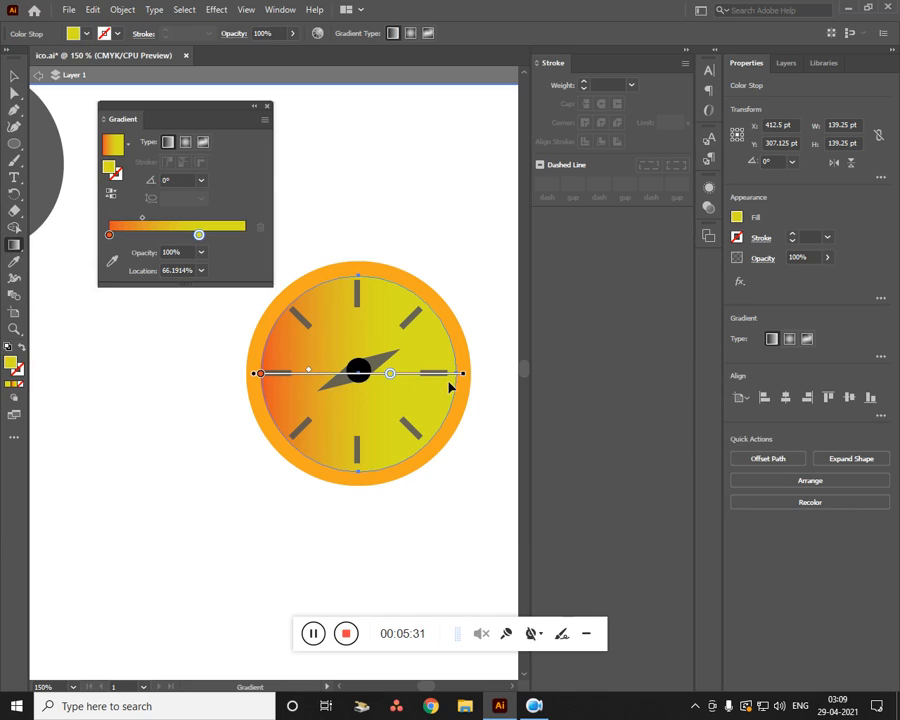
click(177, 184)
scroll(177, 185, up, 6)
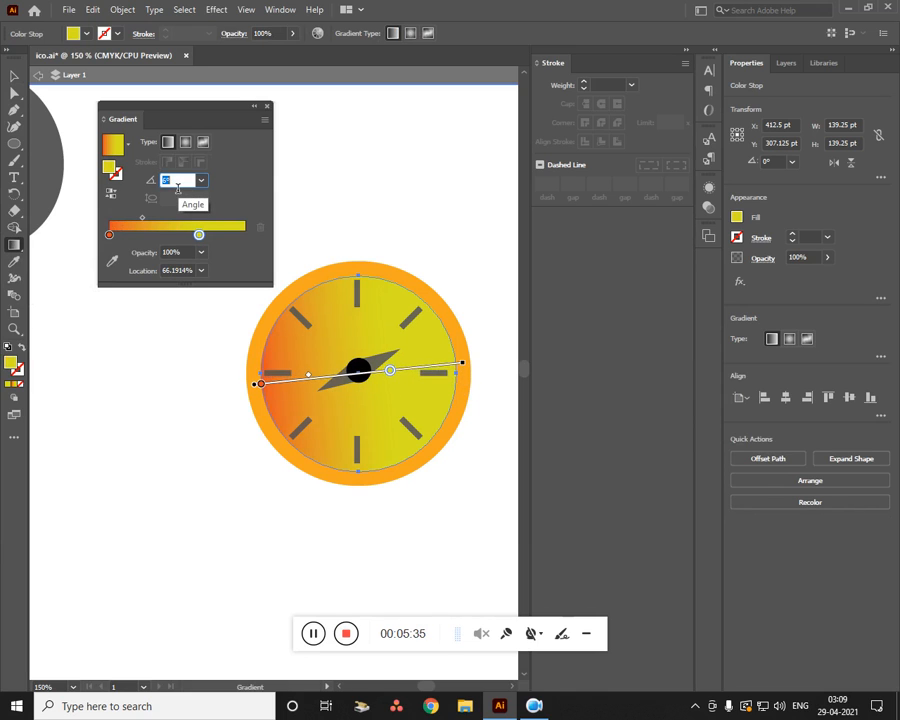
scroll(177, 188, up, 20)
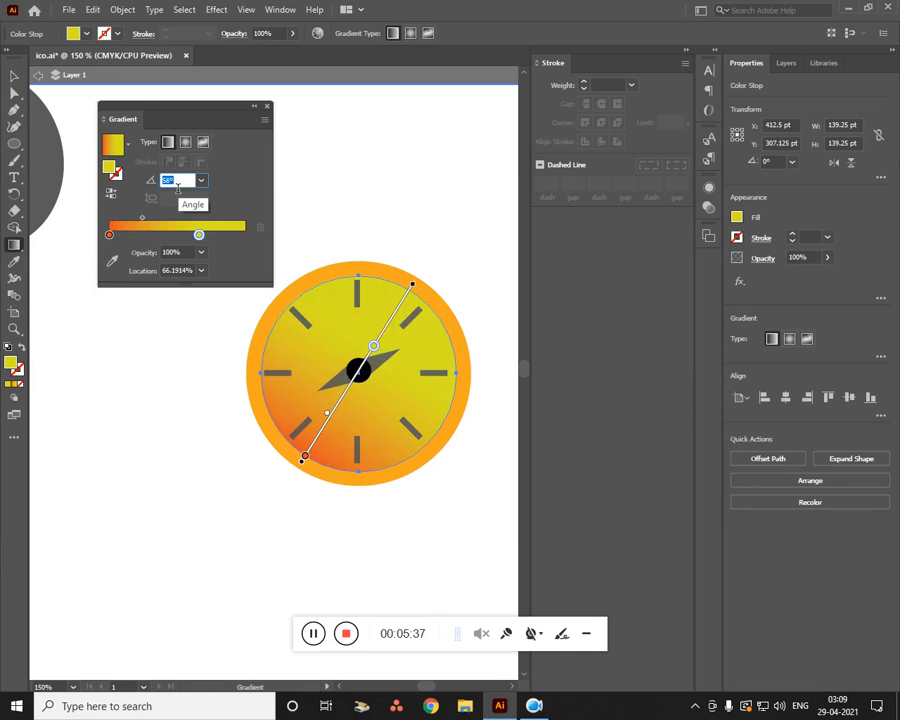
scroll(177, 188, up, 20)
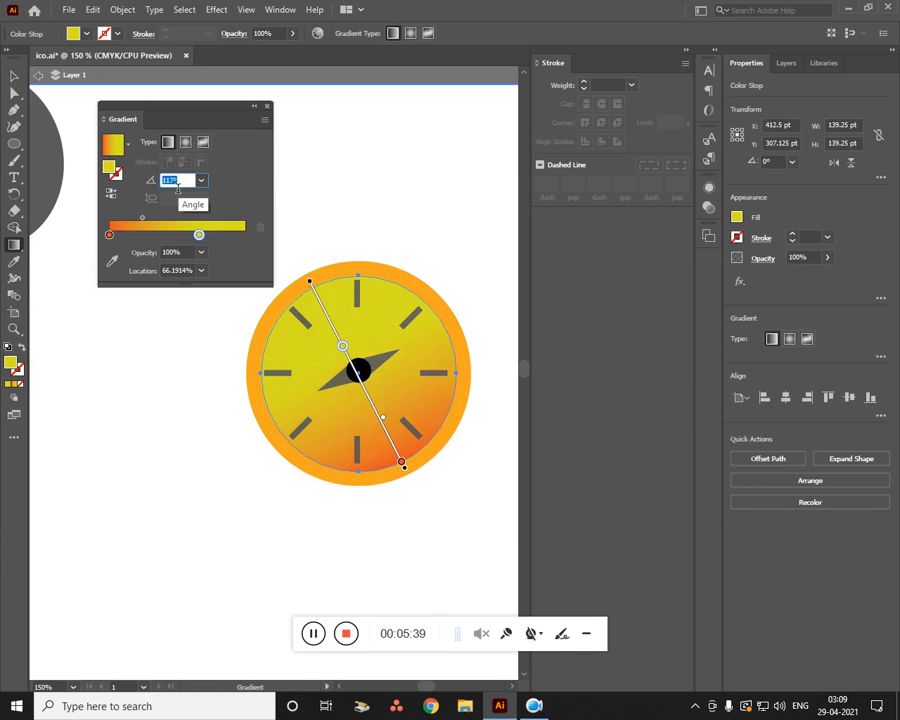
scroll(177, 188, up, 18)
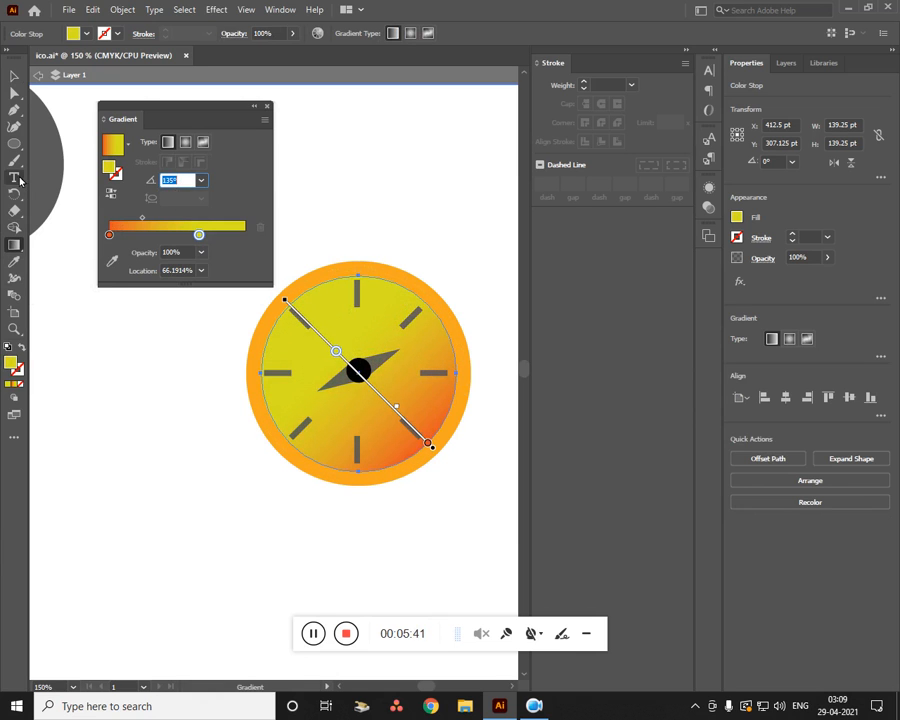
Try recolouring the gradient's orange start stop to golden yellow (FFCB15)
double_click(109, 235)
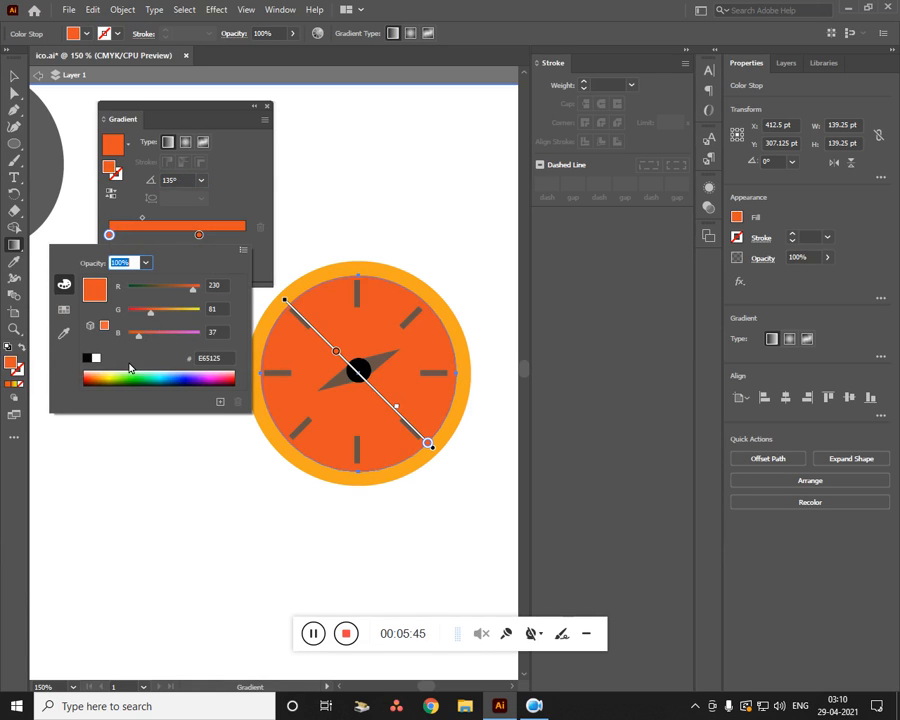
drag(105, 379, 107, 382)
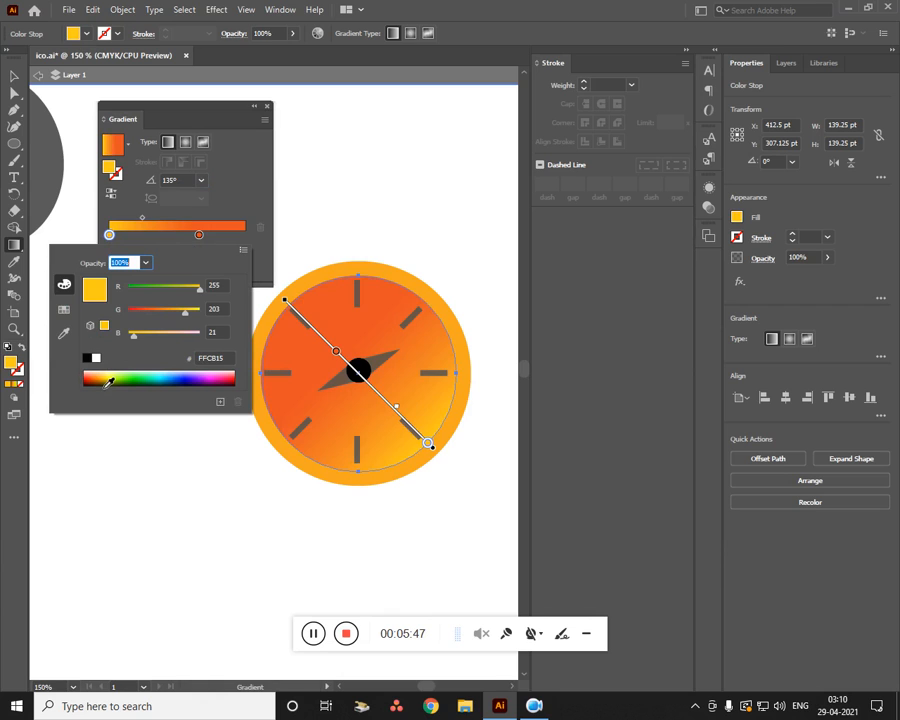
click(238, 197)
click(199, 235)
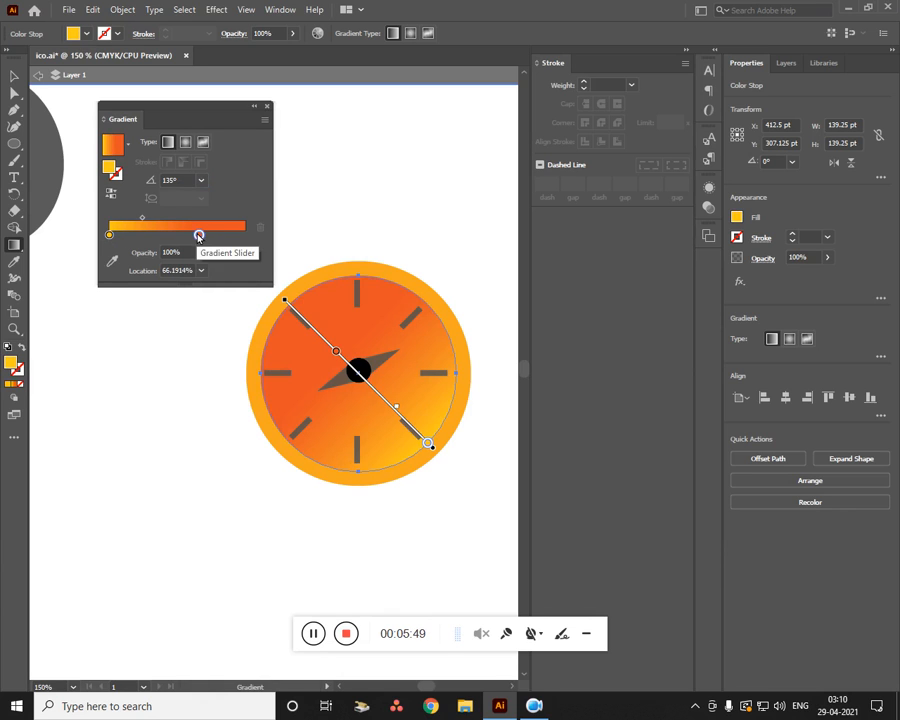
double_click(199, 235)
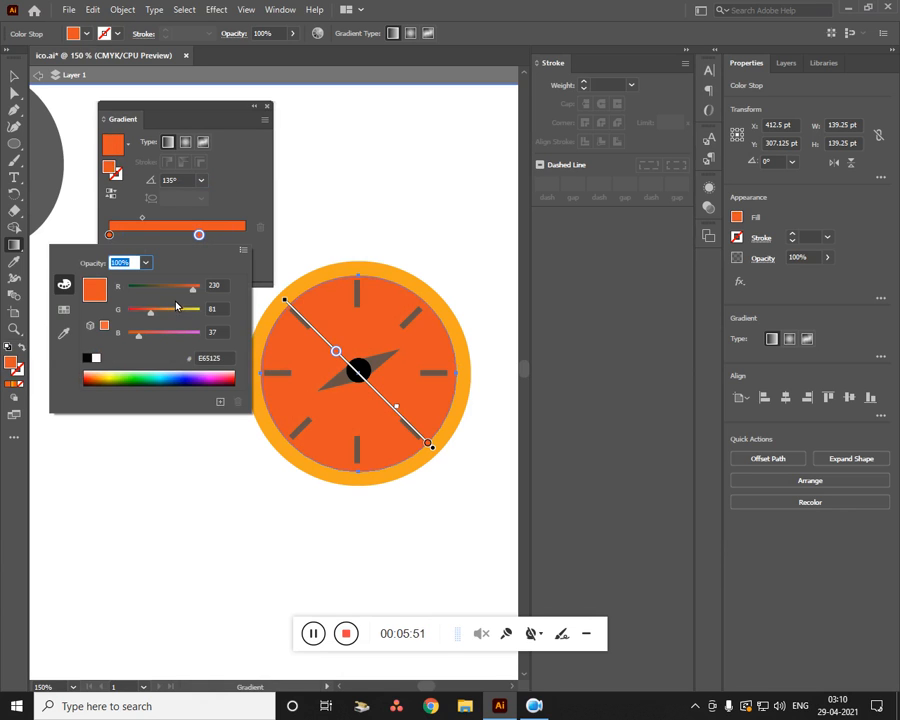
click(227, 206)
Recolour the gradient's end stop, at the 66.19% location, to a bright yellow (E8E900)
double_click(199, 236)
click(116, 384)
mouse_move(118, 384)
mouse_down()
mouse_move(115, 372)
mouse_move(113, 383)
mouse_up()
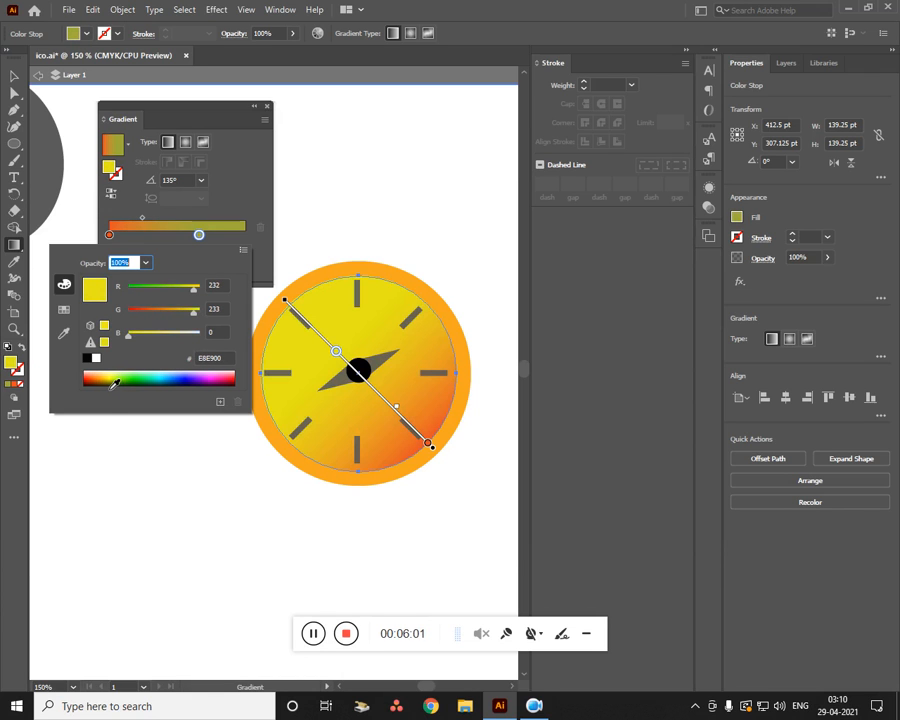
click(245, 198)
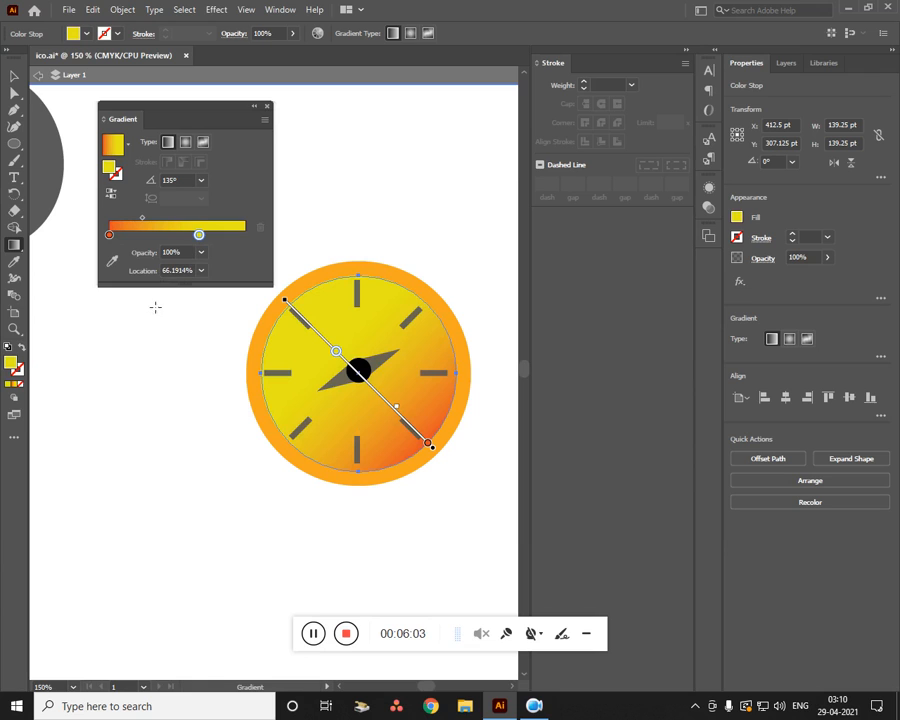
Try the radial gradient type on the inner face and return it to linear
click(185, 142)
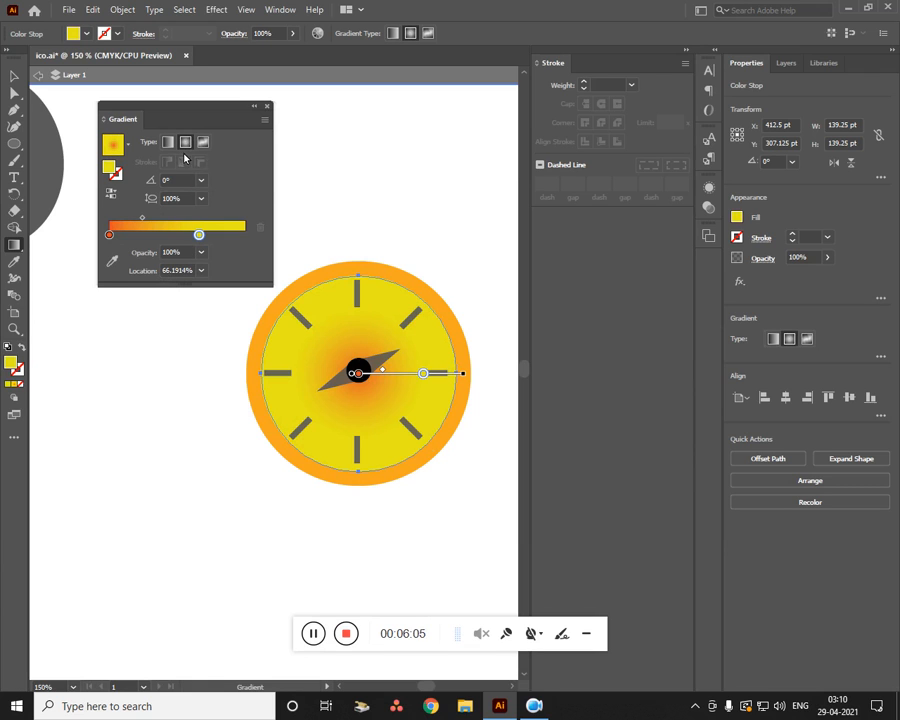
click(168, 143)
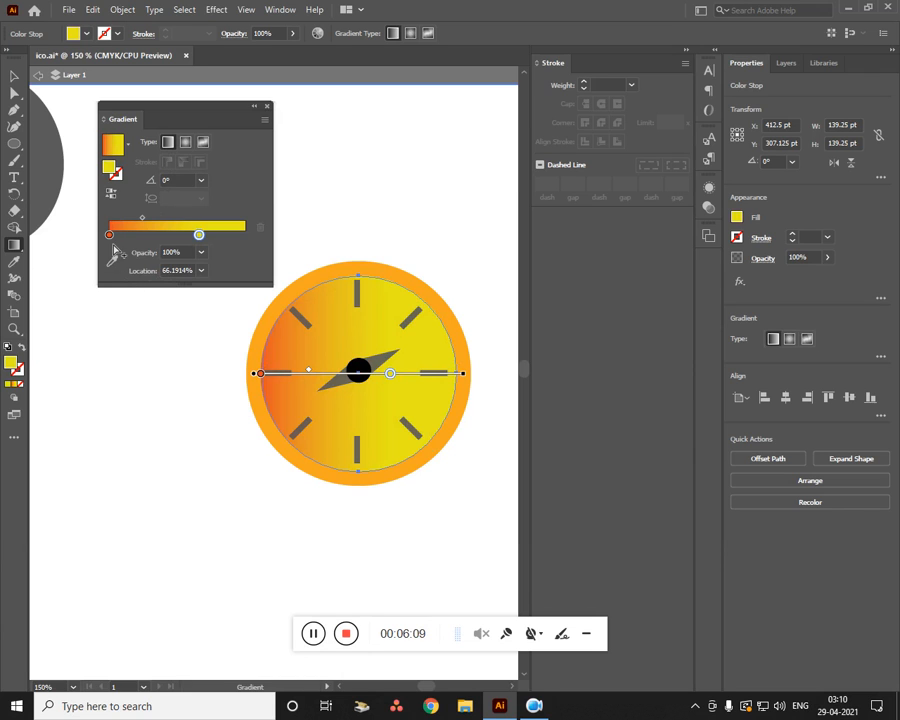
Try recolouring the start stop of the inner face's gradient to golden orange (EFAA0F)
click(109, 234)
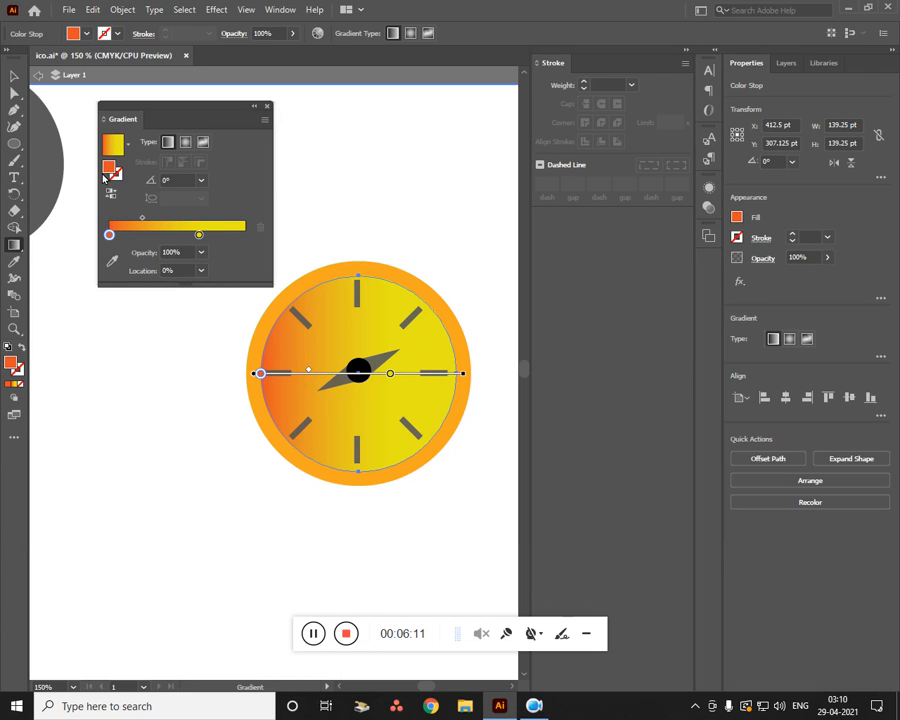
double_click(112, 170)
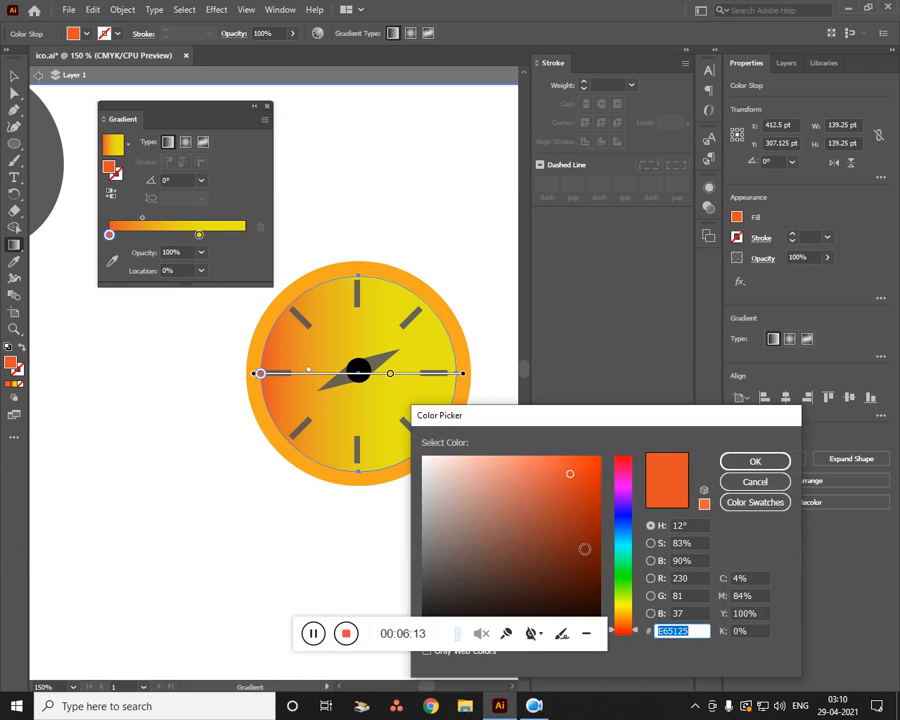
mouse_move(585, 549)
mouse_down()
mouse_move(522, 506)
mouse_move(482, 502)
mouse_move(558, 488)
mouse_move(590, 471)
mouse_up()
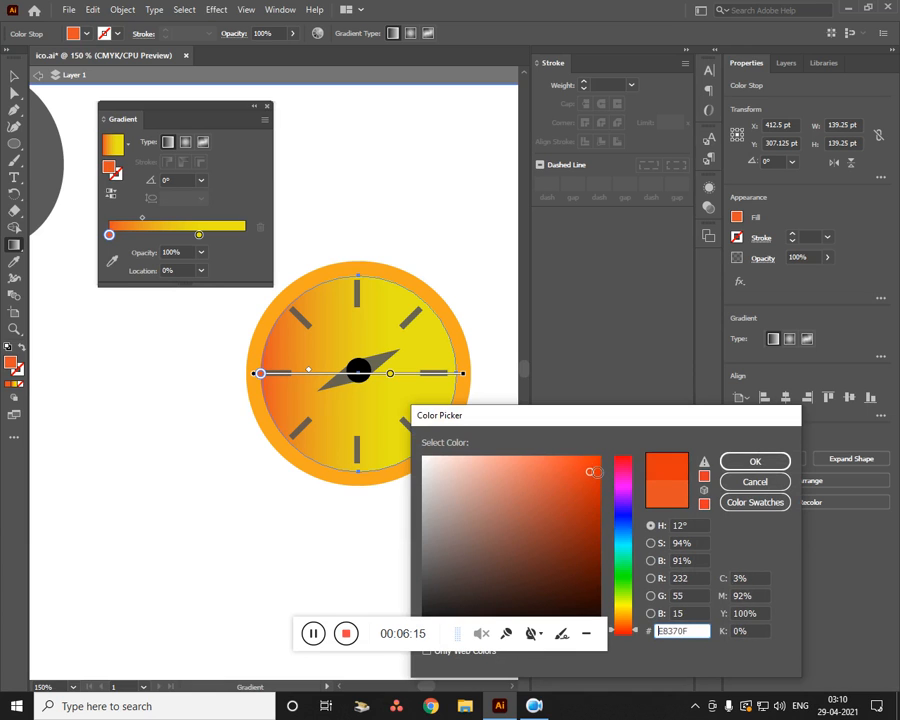
drag(631, 622, 631, 609)
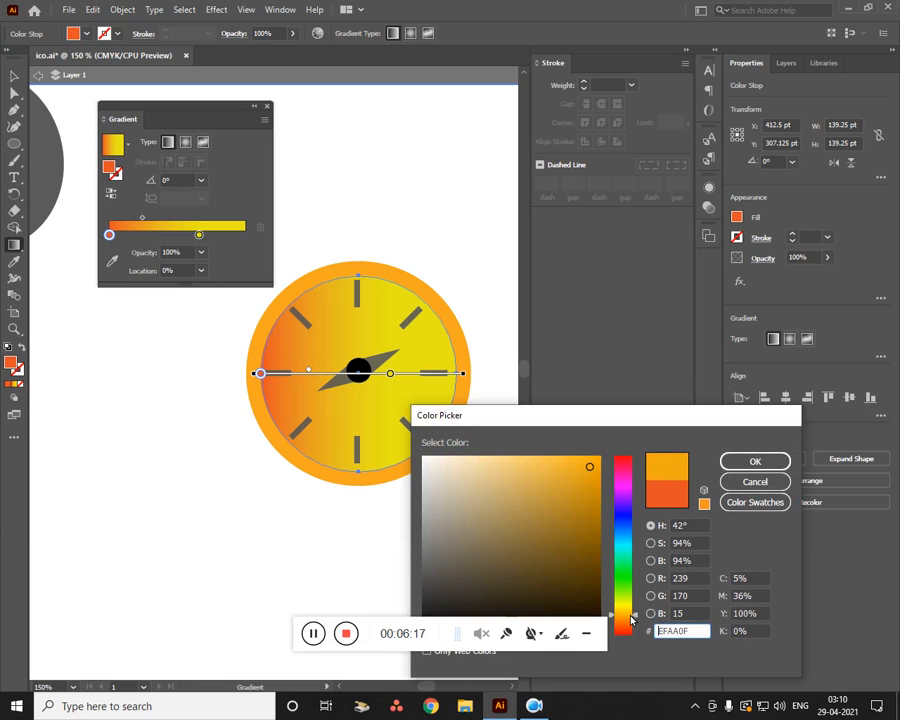
click(741, 464)
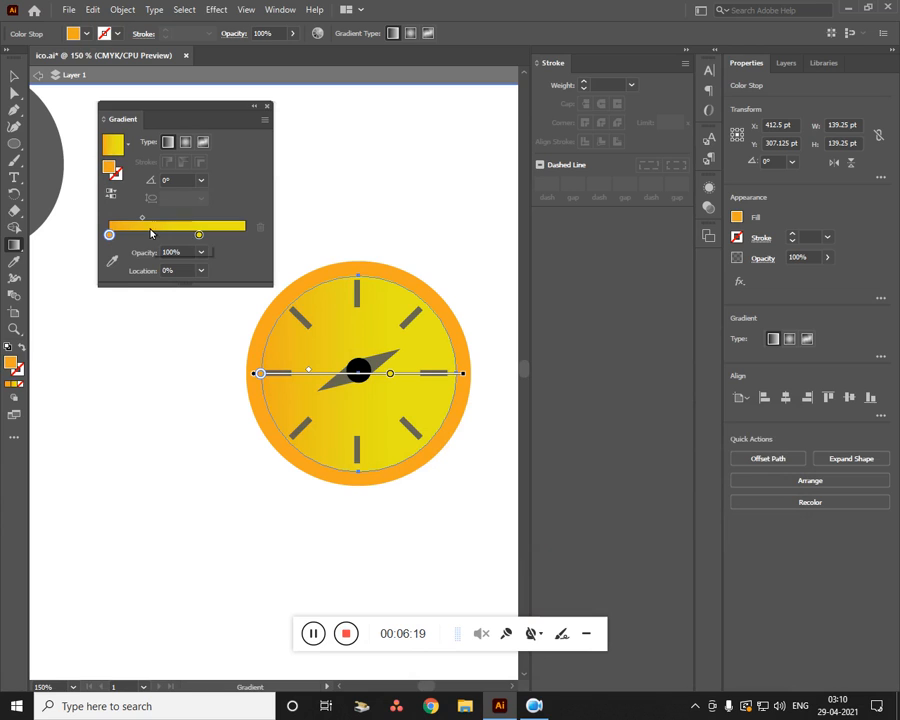
Set the location of the gradient's start stop to 25%
click(181, 253)
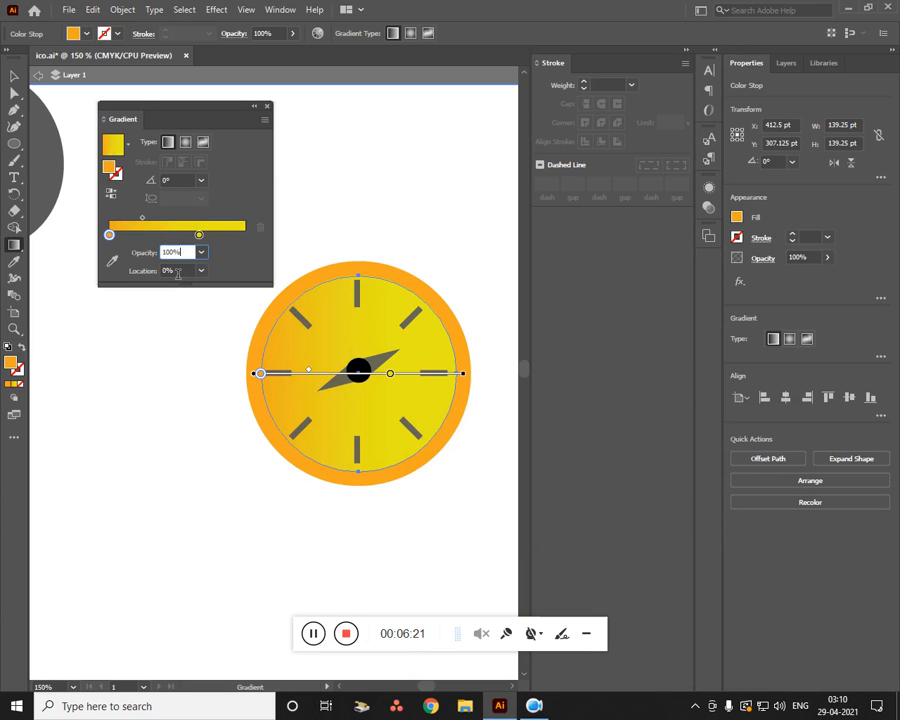
click(177, 271)
double_click(177, 271)
text(10)
key(Return)
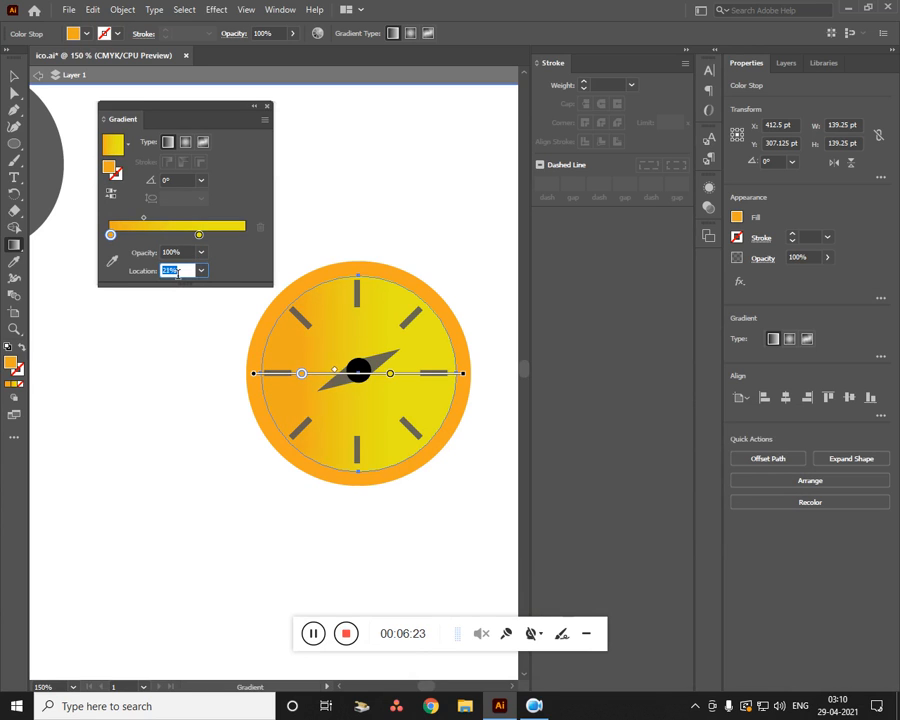
text(25)
key(Return)
click(179, 280)
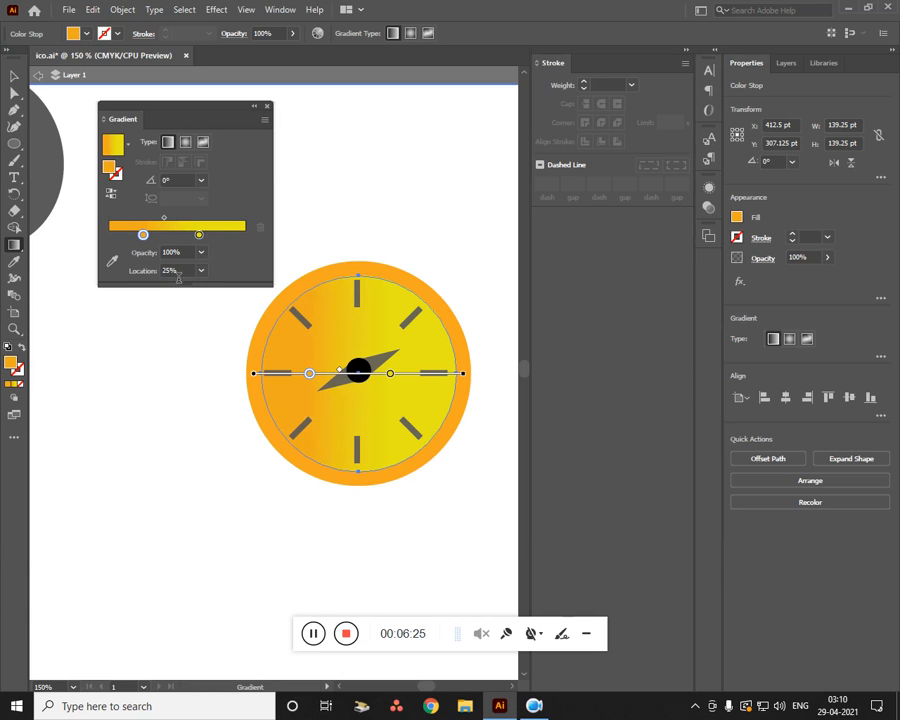
Set the angle of the inner face's linear gradient to 129°
click(173, 180)
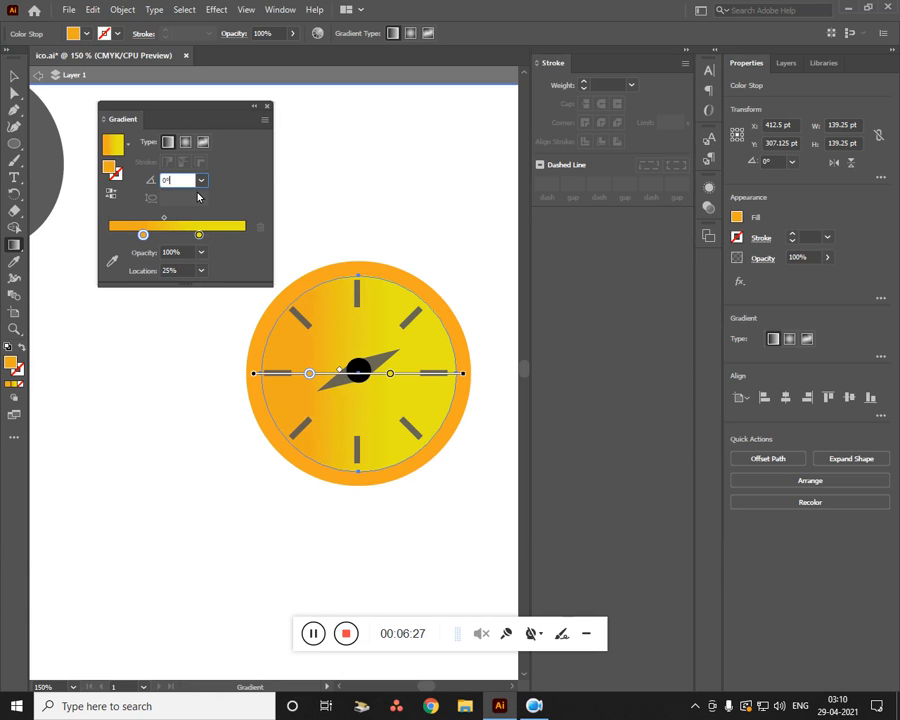
key(Up)
key(Up)
key(Up)
key(Up)
key(Up)
key(Up)
key(Up)
key(Up)
key(Up)
key(Up)
key(Up)
key(Up)
key(Up)
key(Up)
key(Up)
key(Up)
key(Up)
key(Up)
key(Up)
key(Up)
key(Up)
key(Up)
key(Up)
key(Up)
key(Up)
key(Up)
key(Up)
key(Up)
key(Up)
key(Up)
key(Up)
key(Up)
key(Up)
key(Up)
key(Up)
key(Up)
key(Up)
key(Up)
key(Up)
key(Up)
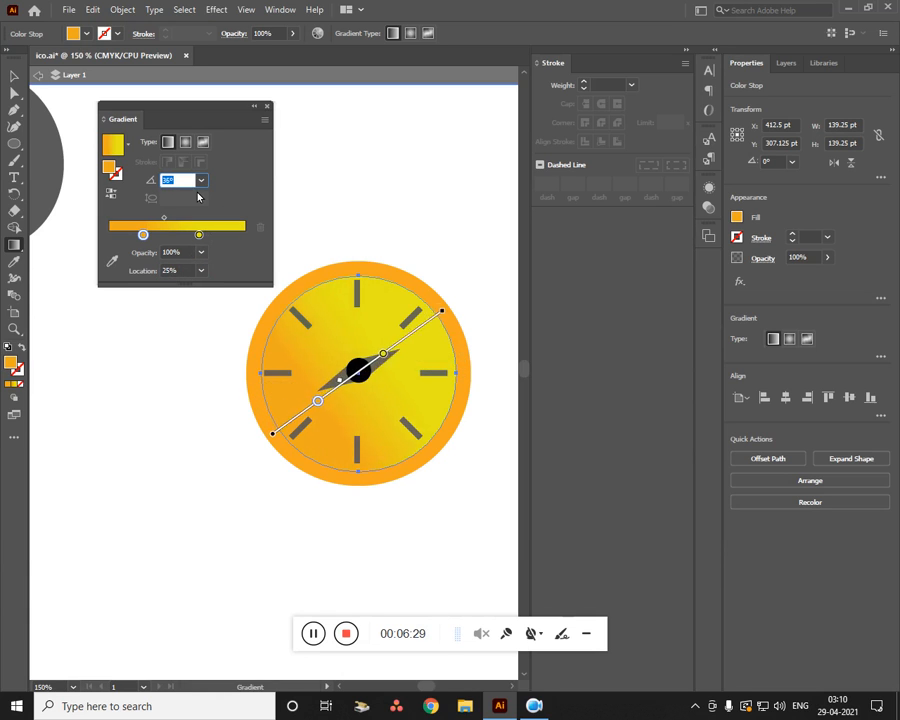
key(Up)
key(Up)
key(Up)
key(Up)
key(Up)
key(Up)
key(Up)
key(Up)
key(Up)
key(Up)
key(Up)
key(Up)
key(Up)
key(Up)
key(Up)
key(Up)
key(Up)
key(Up)
key(Up)
key(Up)
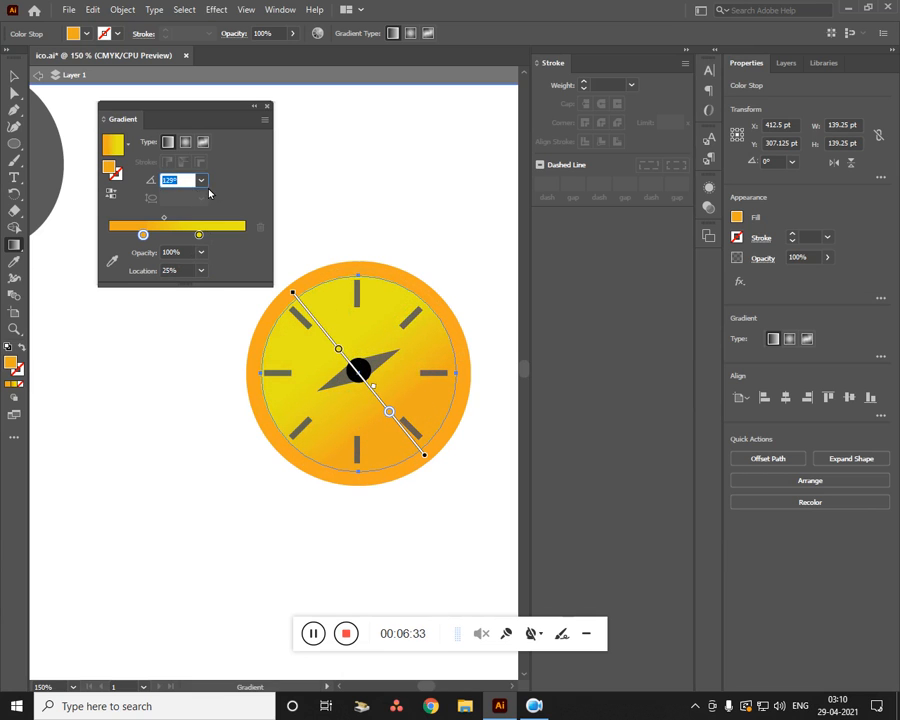
key(Return)
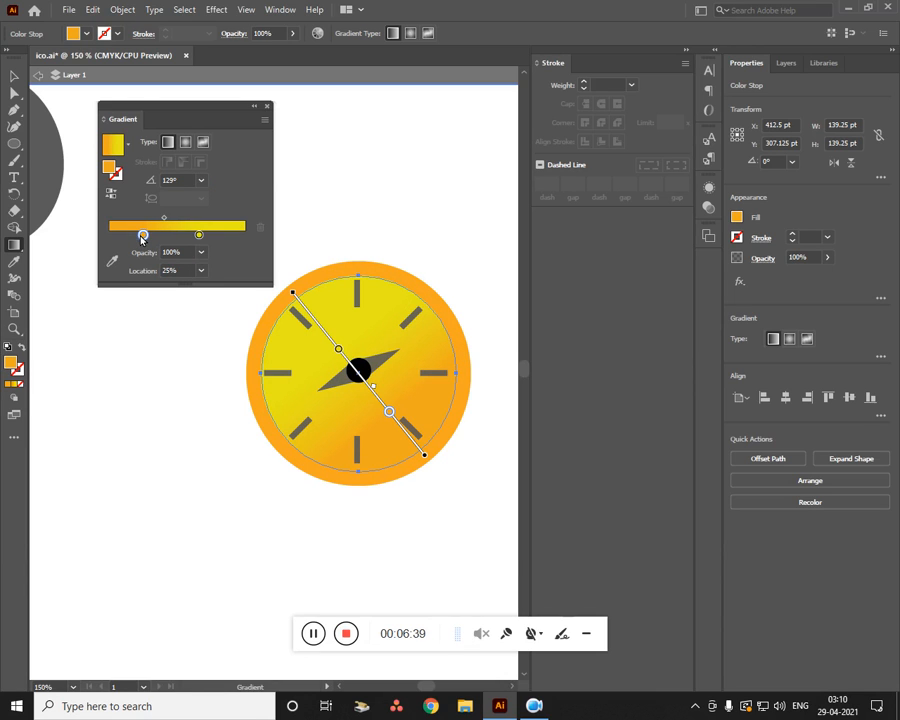
Try recolouring the gradient stop at the 25% location to a fully saturated orange (FF9700)
double_click(111, 168)
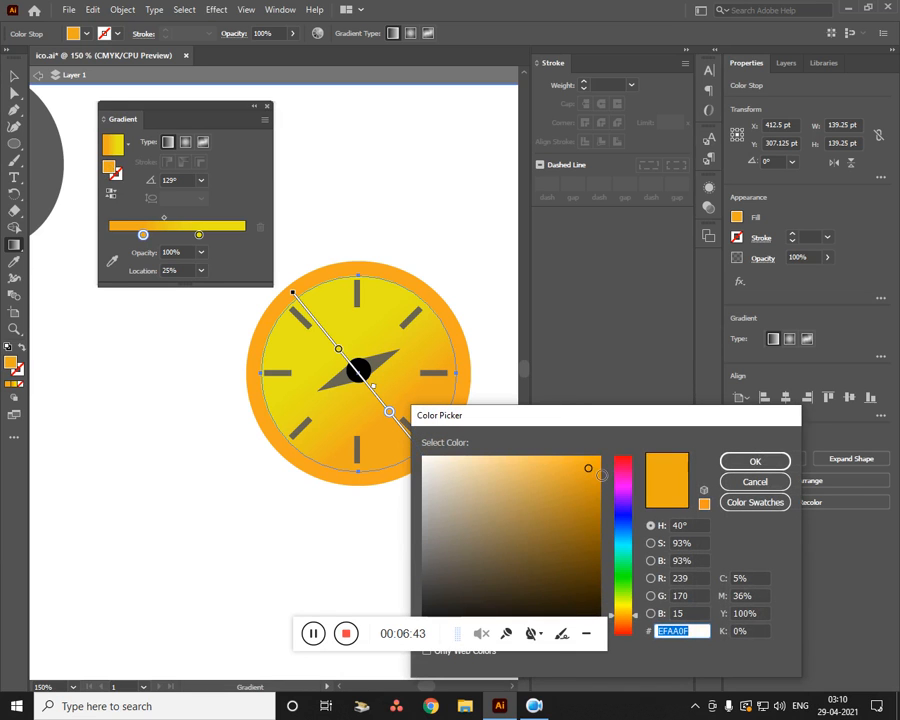
drag(601, 475, 605, 455)
drag(623, 614, 626, 623)
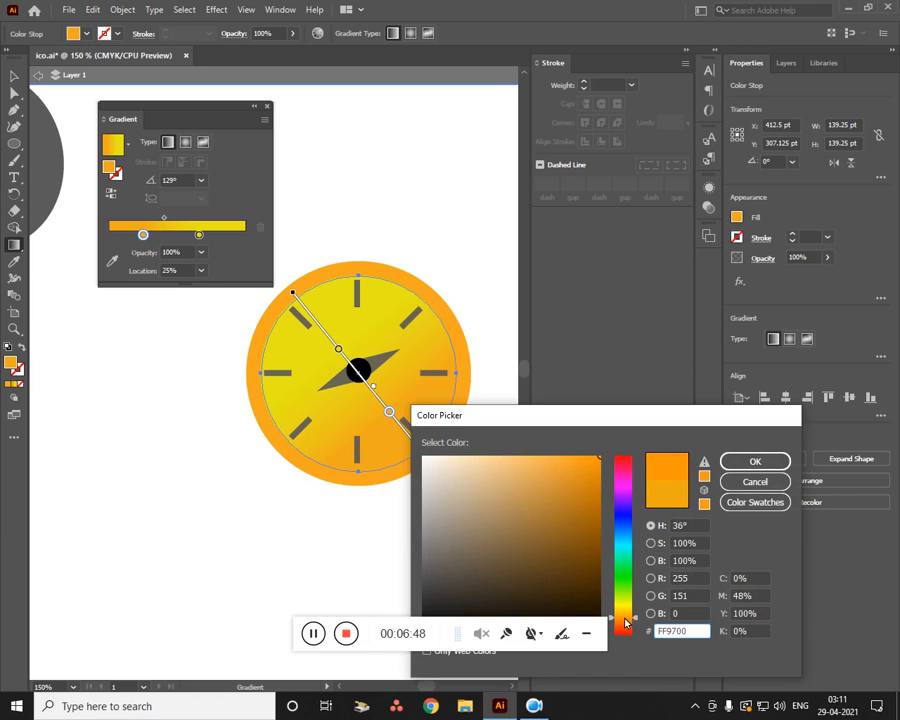
click(725, 460)
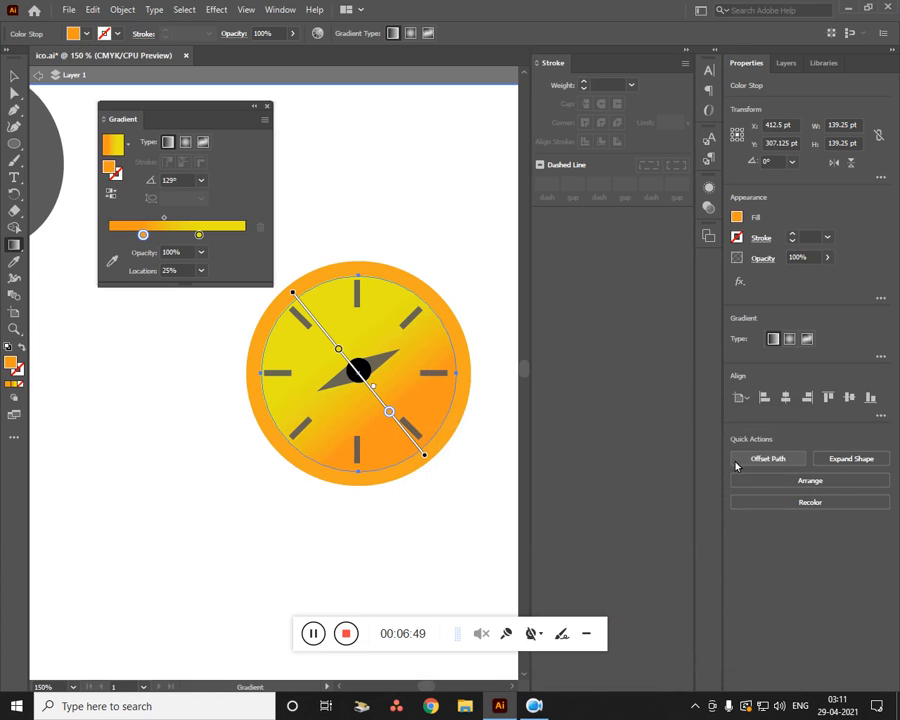
Recolour the gradient stop at the 25% location to a light yellow (F7E74F)
double_click(113, 171)
mouse_move(622, 616)
mouse_down()
mouse_move(620, 600)
mouse_move(622, 608)
mouse_up()
click(540, 458)
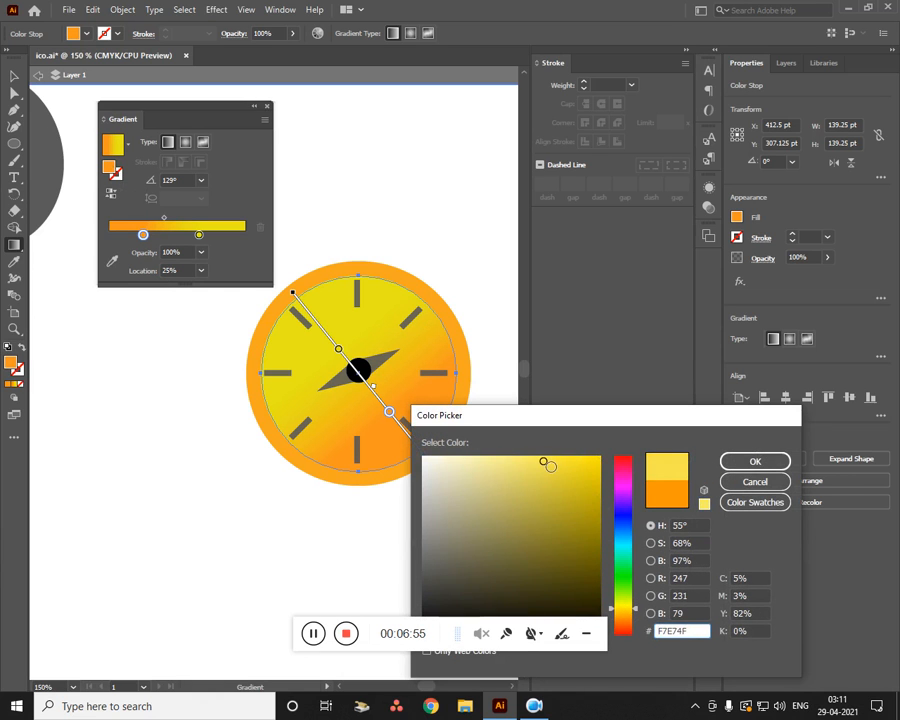
click(755, 461)
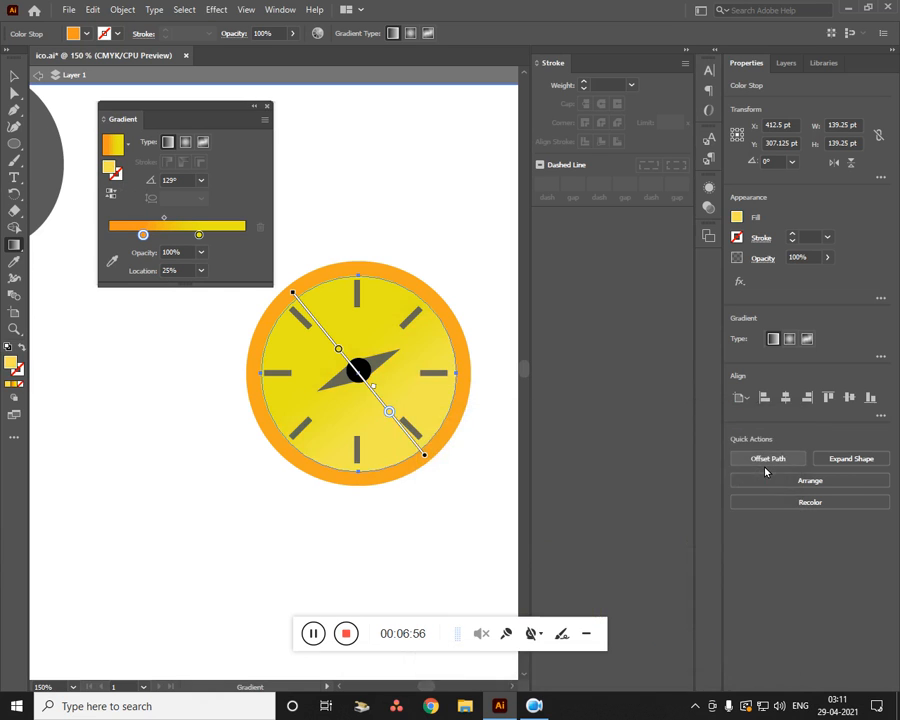
Close the gradient settings and group all parts of the dial, including the rim, face, tick marks and needle
click(14, 76)
click(267, 105)
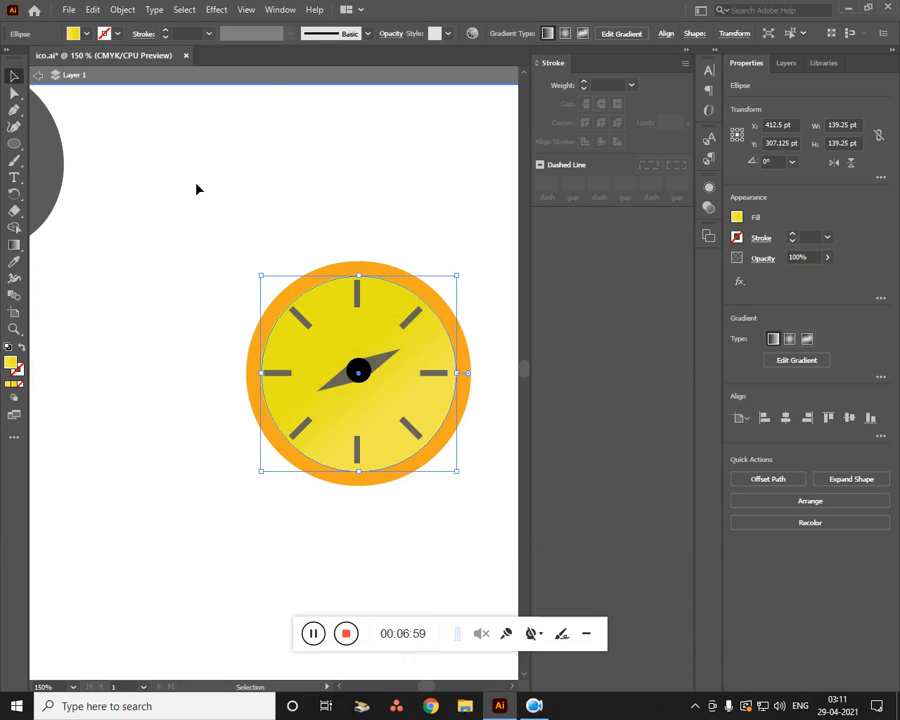
click(228, 294)
drag(203, 255, 524, 527)
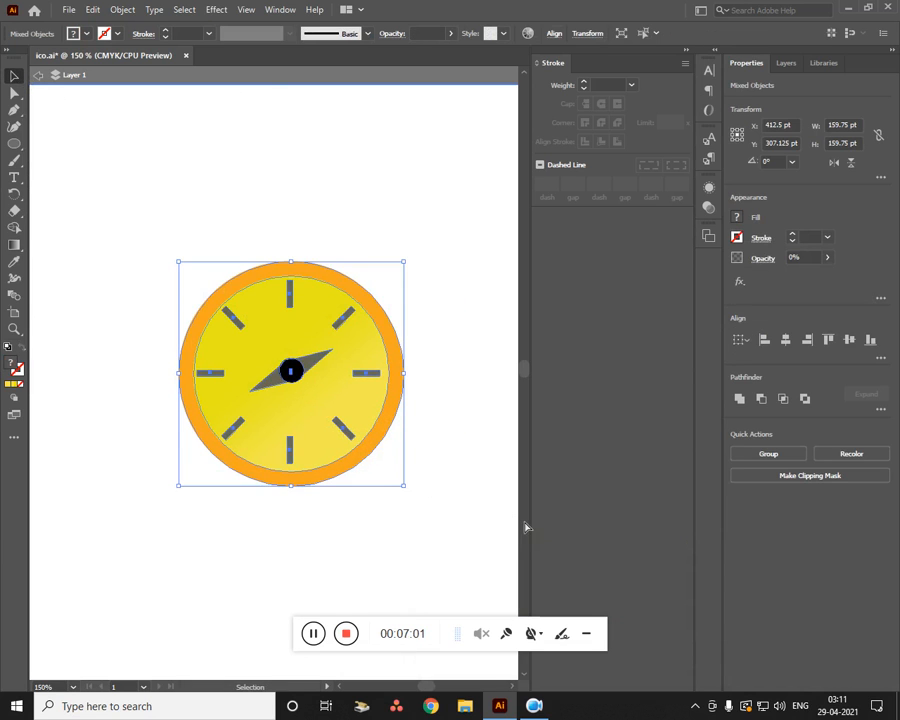
key(ctrl+z)
drag(110, 204, 450, 497)
key(ctrl+g)
click(446, 513)
Move the dial group below the sample icons at the page's left edge and delete it
drag(392, 482, 223, 315)
key(ctrl+minus)
key(ctrl+minus)
key(ctrl+minus)
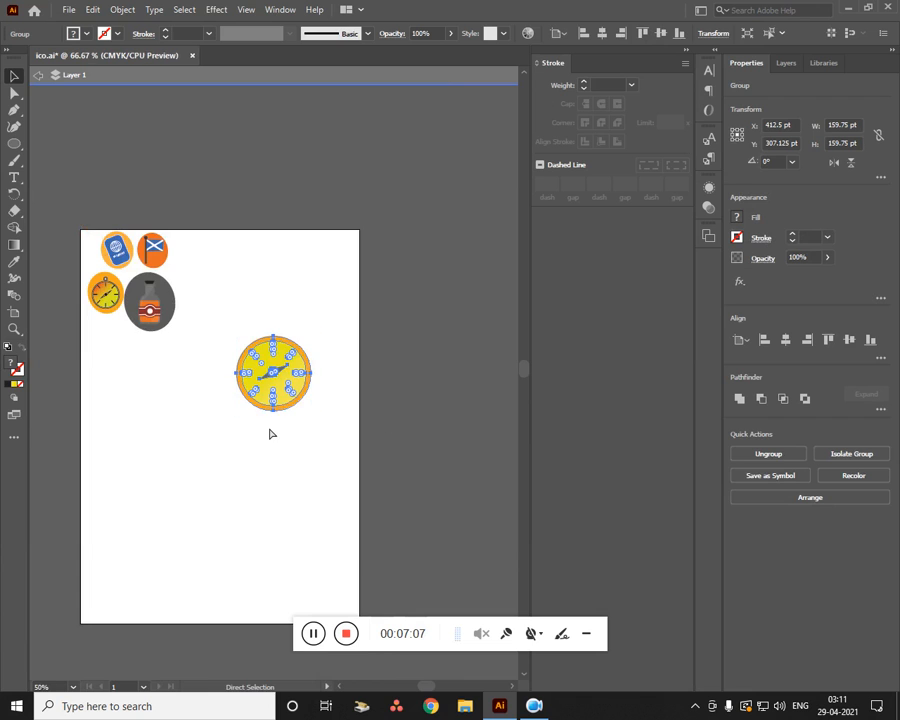
key(ctrl+plus)
drag(270, 454, 196, 496)
key(a)
key(ctrl+plus)
key(ctrl+plus)
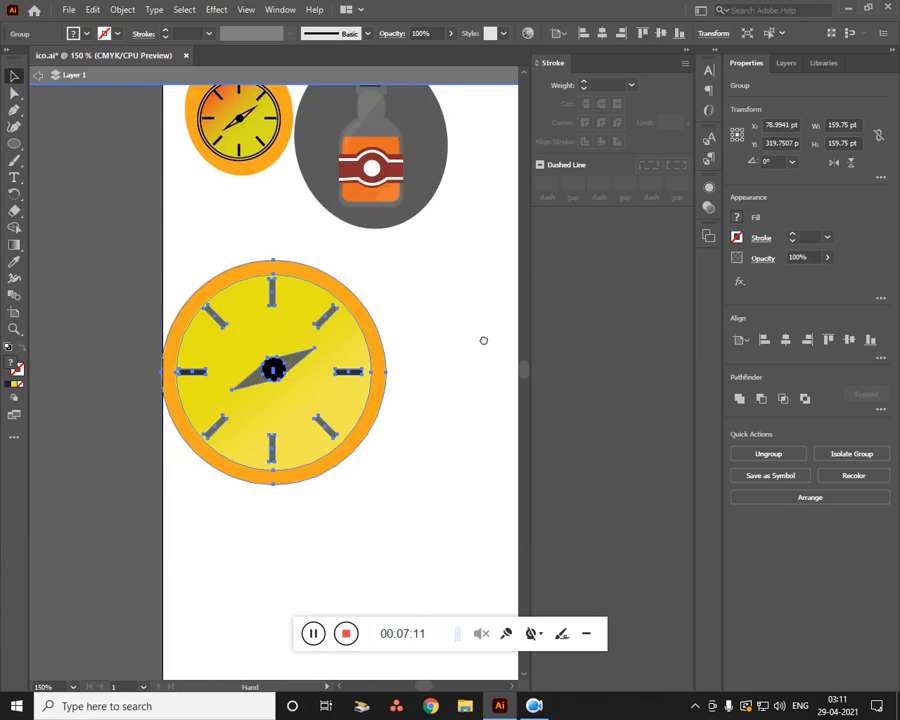
drag(482, 338, 490, 404)
key(v)
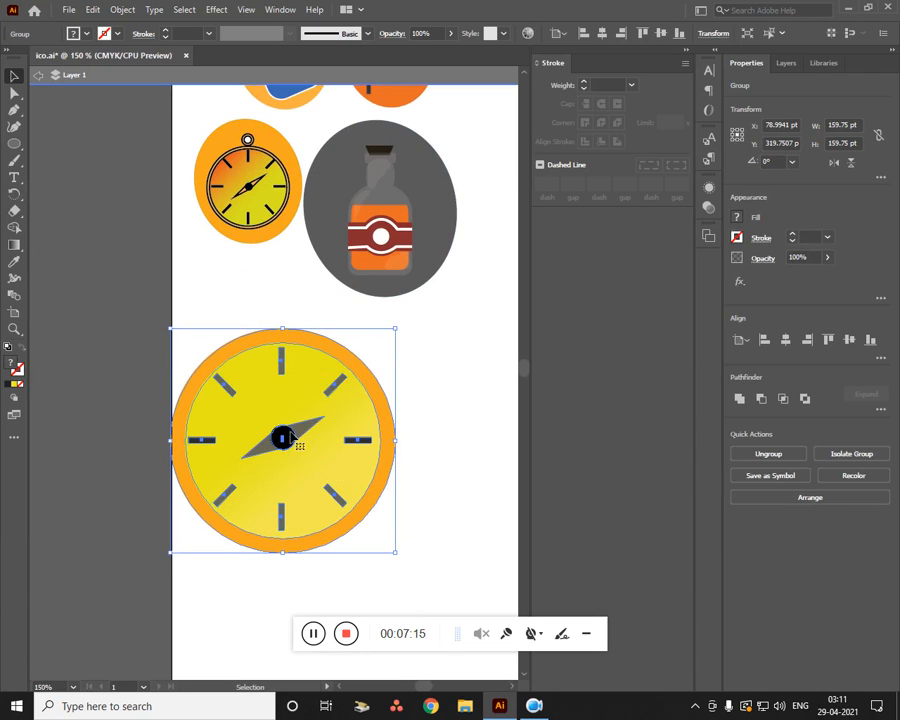
key(Delete)
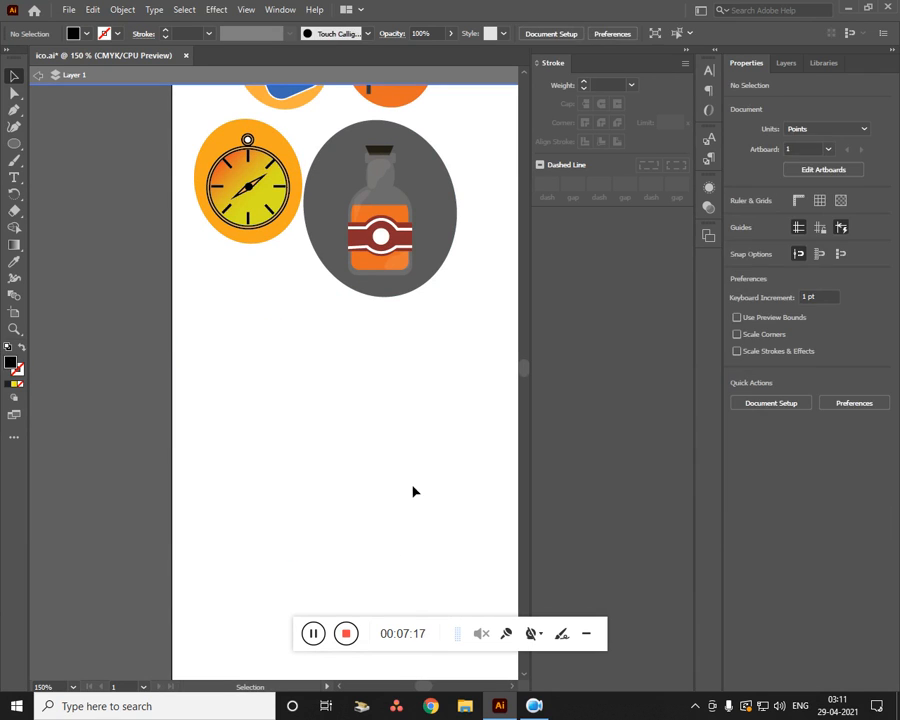
Draw an upright rectangle about 104.5 × 160.6 pt beside the bottle icon and round its corners
drag(370, 480, 249, 595)
drag(494, 469, 397, 490)
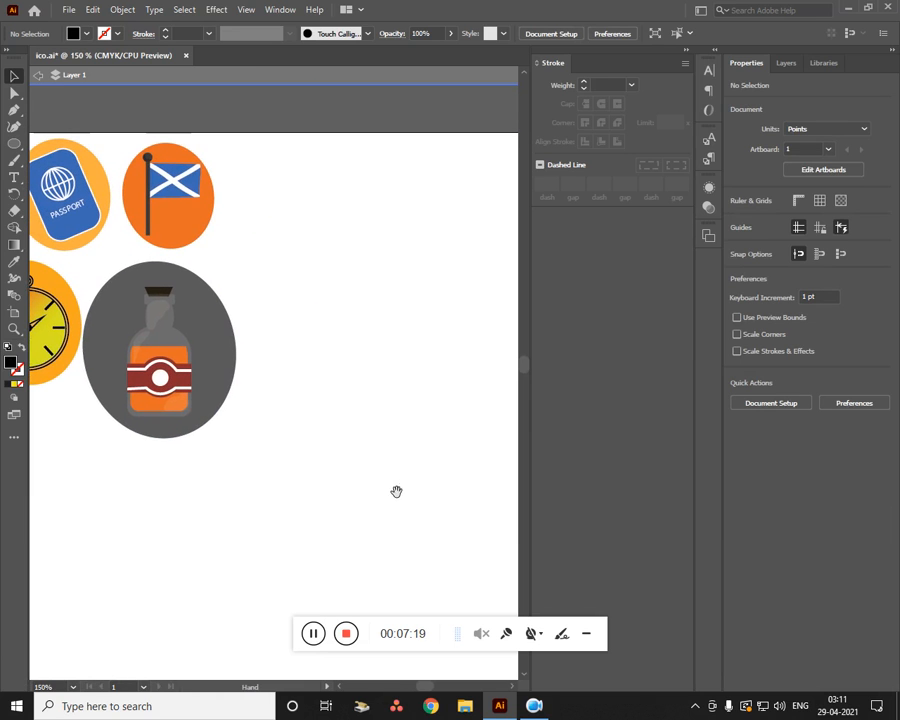
drag(18, 140, 60, 143)
drag(330, 236, 477, 461)
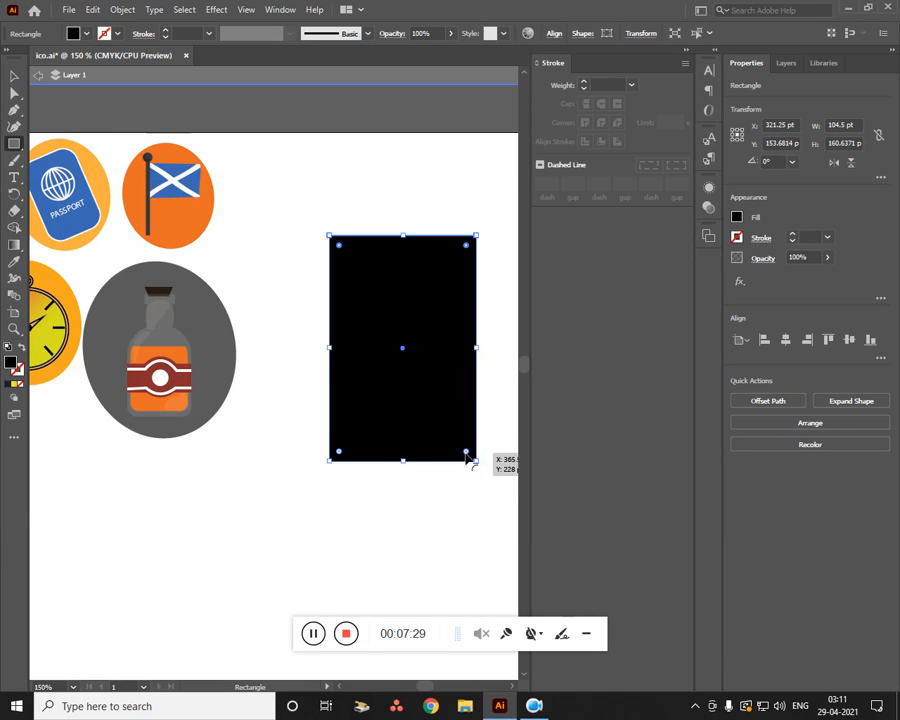
mouse_move(339, 451)
mouse_down()
mouse_move(350, 446)
mouse_move(342, 449)
mouse_up()
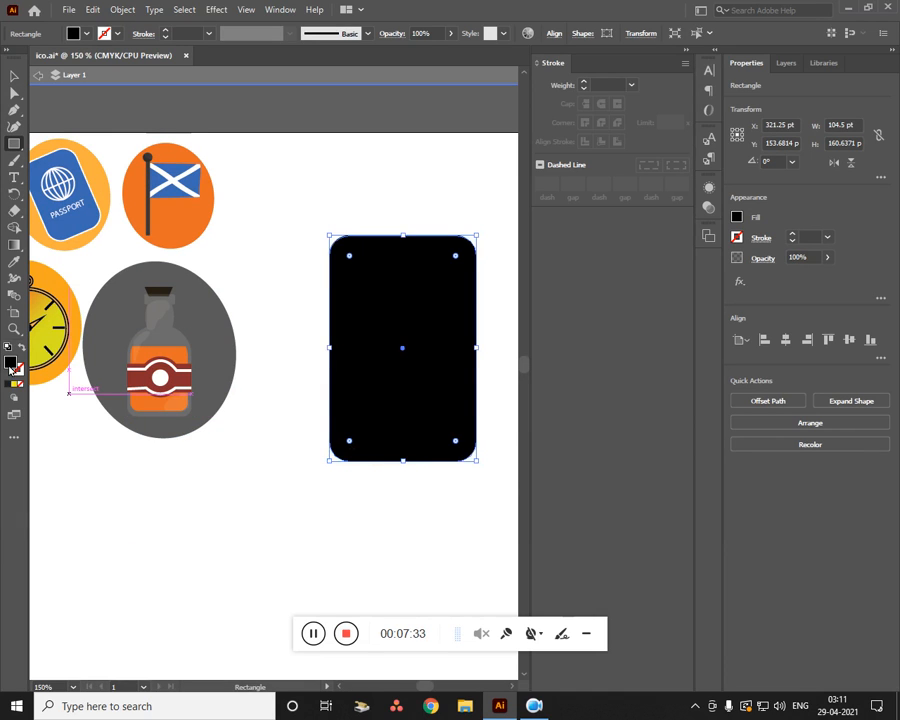
Copy the blue fill and white 1 pt stroke of the sample passport icon onto the rounded rectangle
double_click(11, 365)
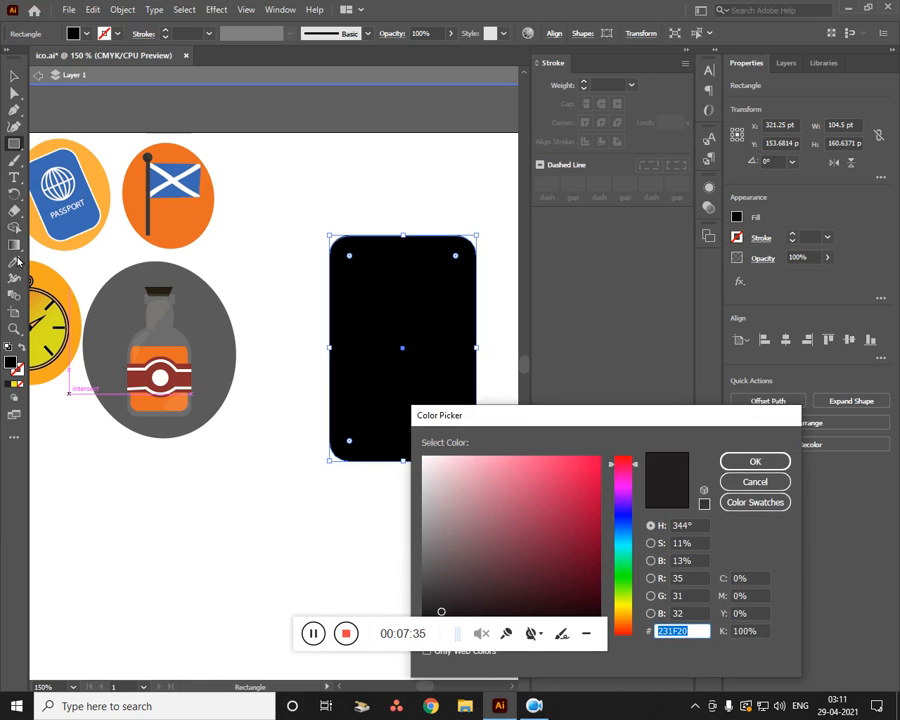
click(755, 481)
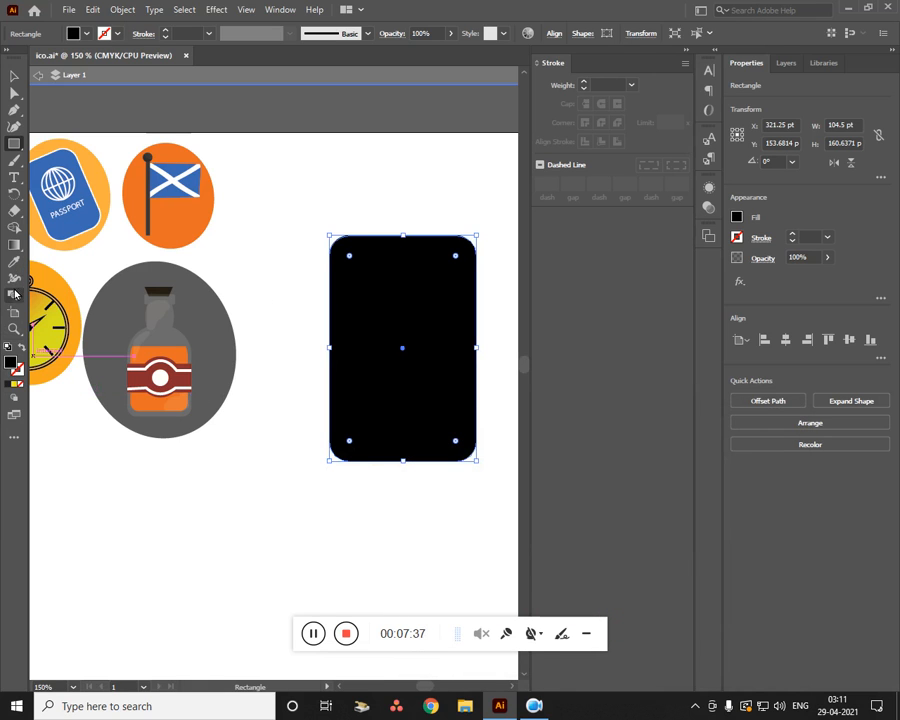
click(14, 261)
click(88, 198)
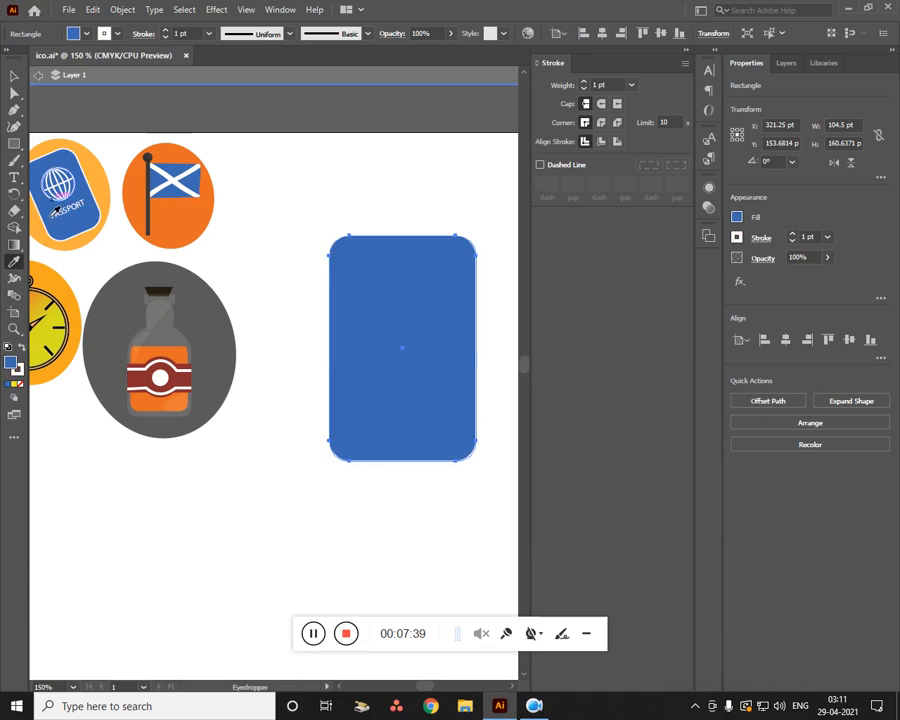
click(14, 75)
click(196, 495)
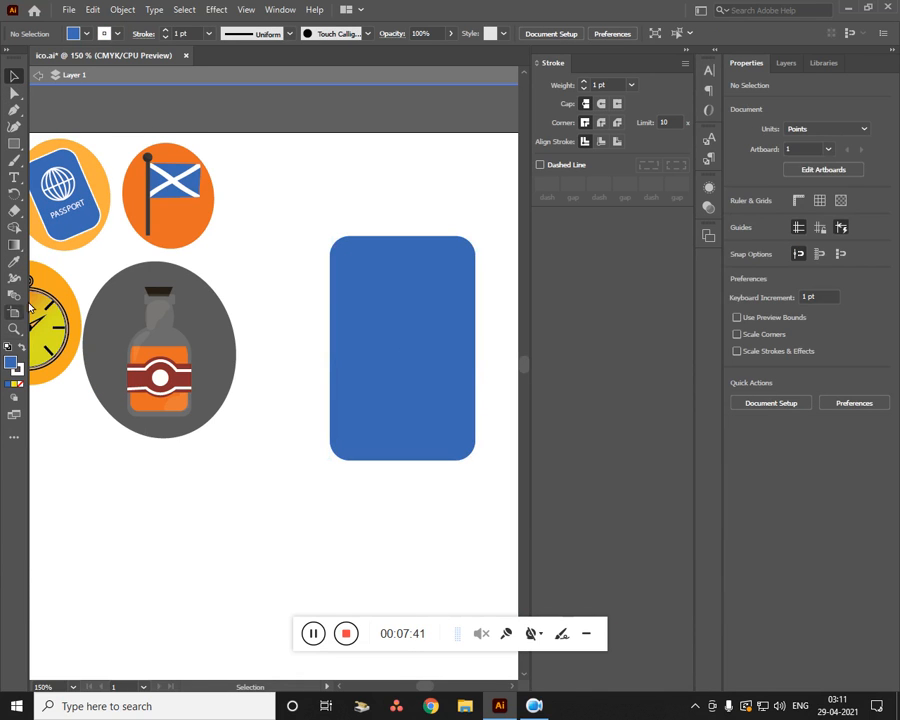
Draw a circle about 71.5 pt in diameter in the upper half of the blue rectangle, centred horizontally
right_click(15, 145)
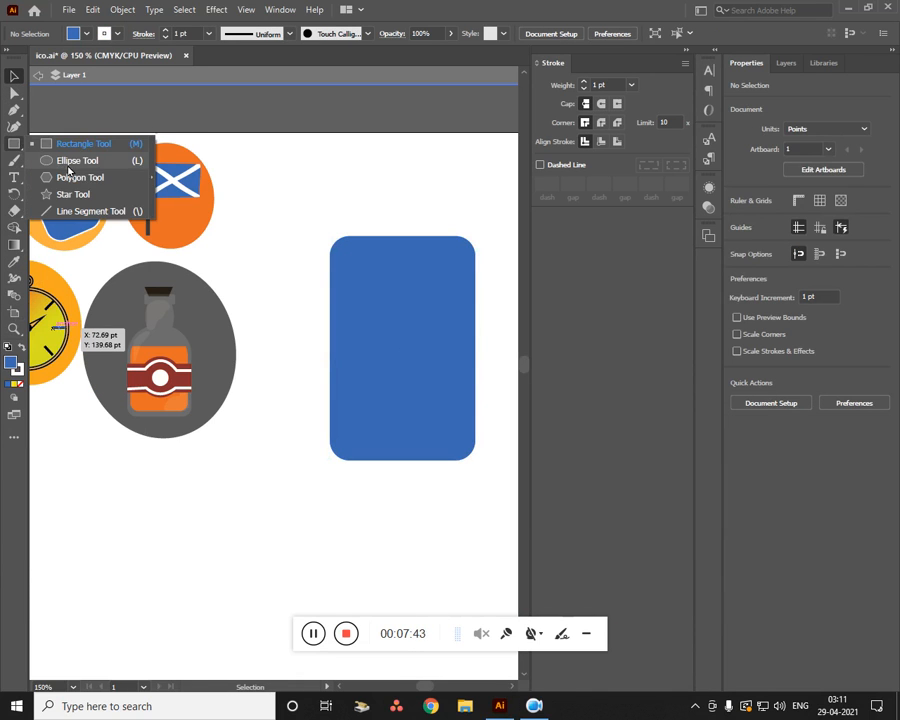
click(50, 158)
drag(417, 295, 423, 353)
key(Left)
key(Left)
key(Left)
key(Left)
key(Left)
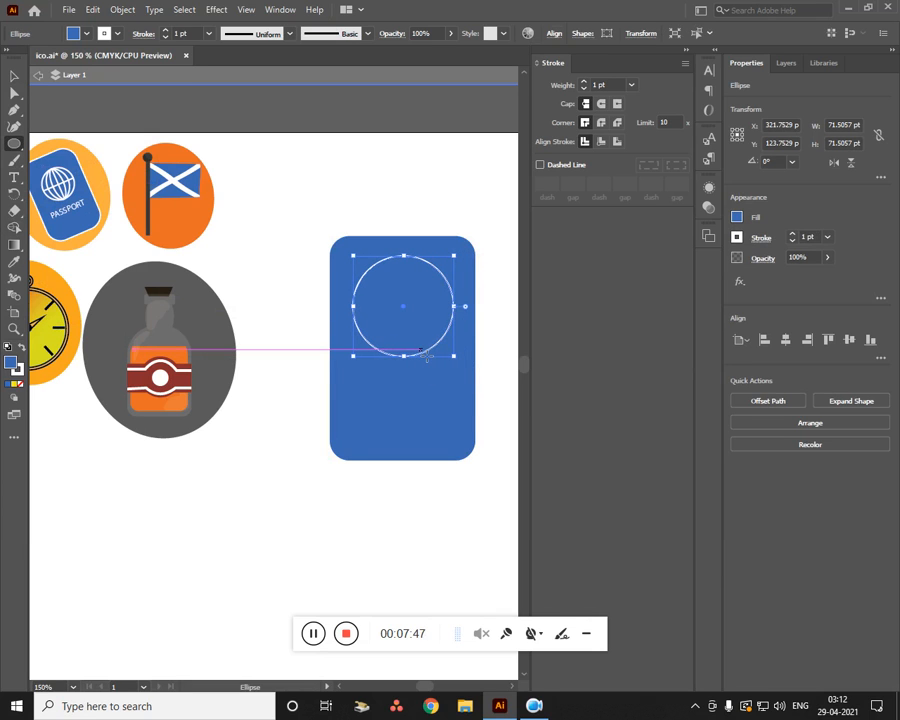
Set the circle's white stroke weight to 2 pt and deselect it
click(793, 241)
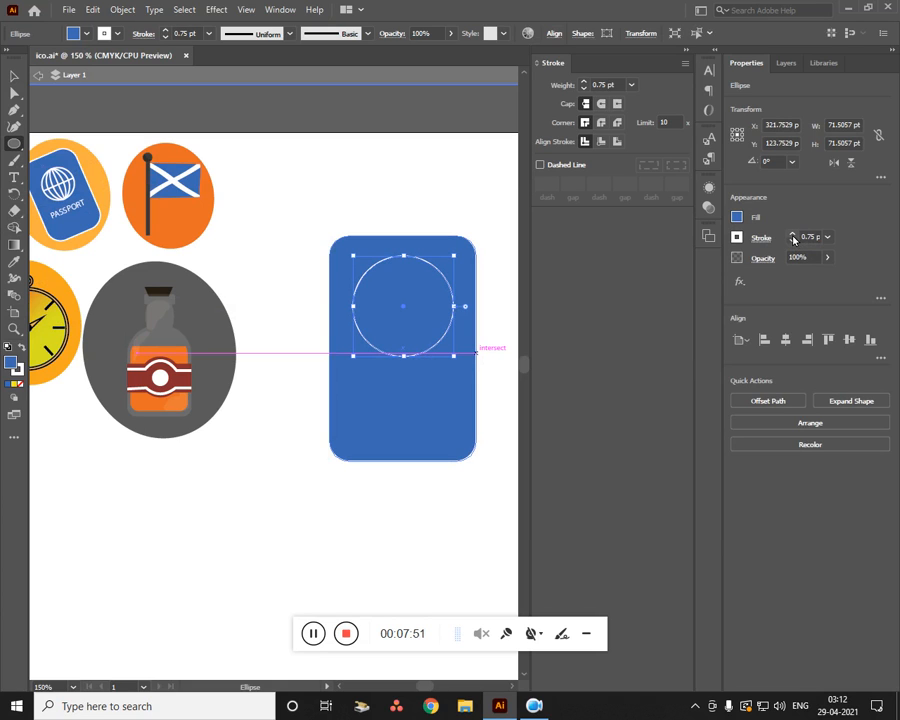
click(793, 236)
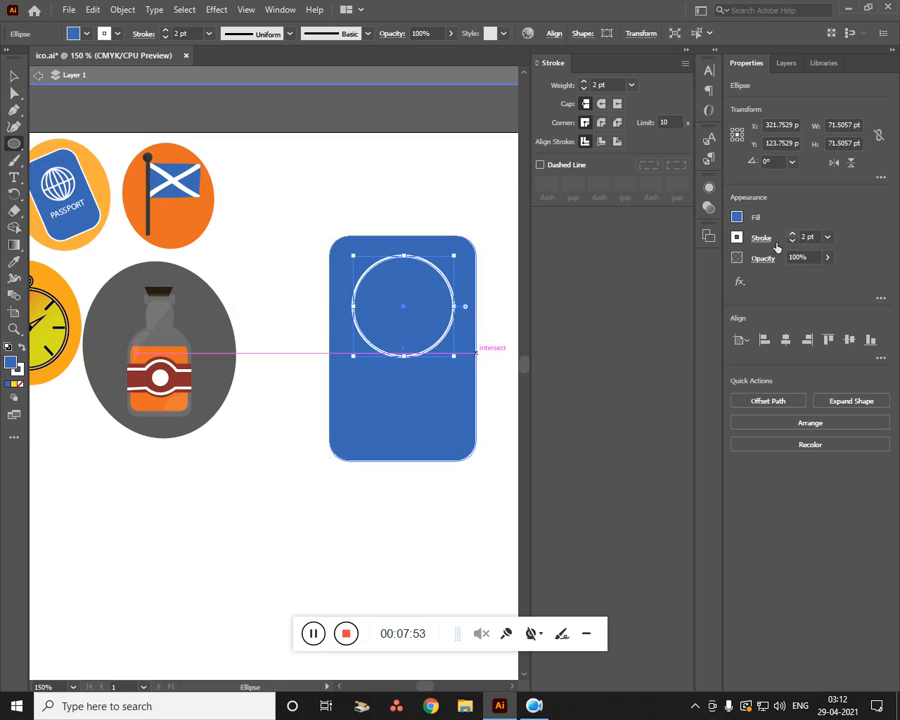
click(13, 77)
click(252, 503)
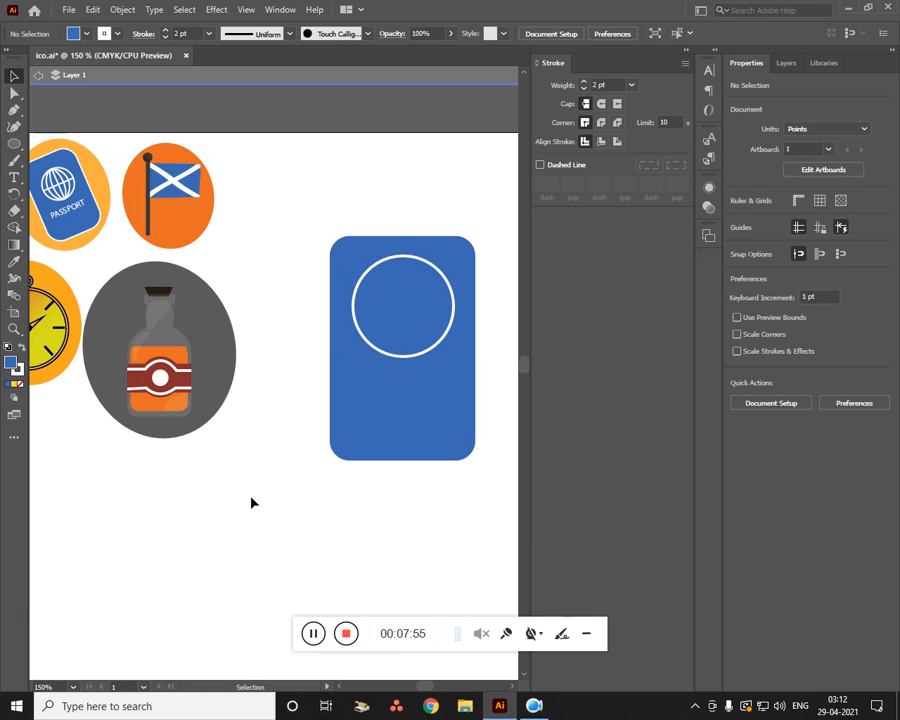
Draw a vertical and a horizontal line across the white circle, crossing at its centre, with the Pen tool
click(422, 354)
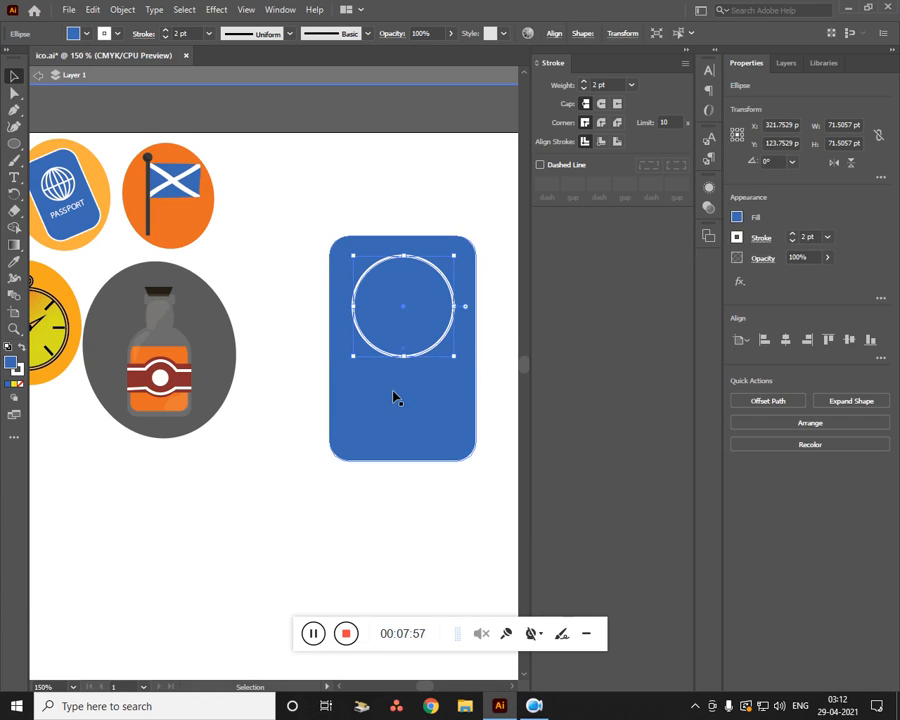
click(301, 460)
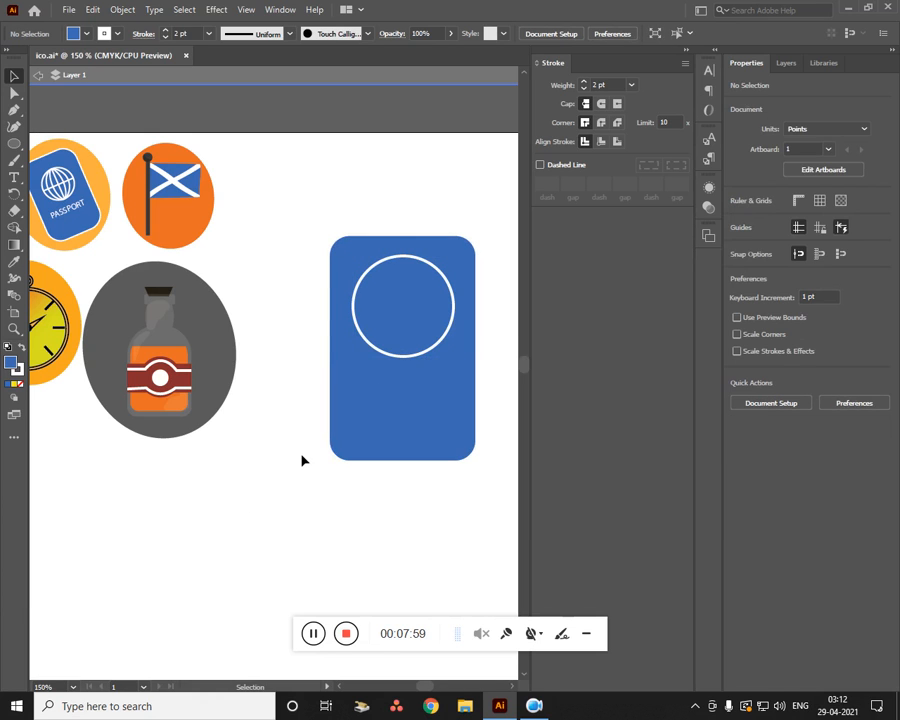
key(p)
click(403, 261)
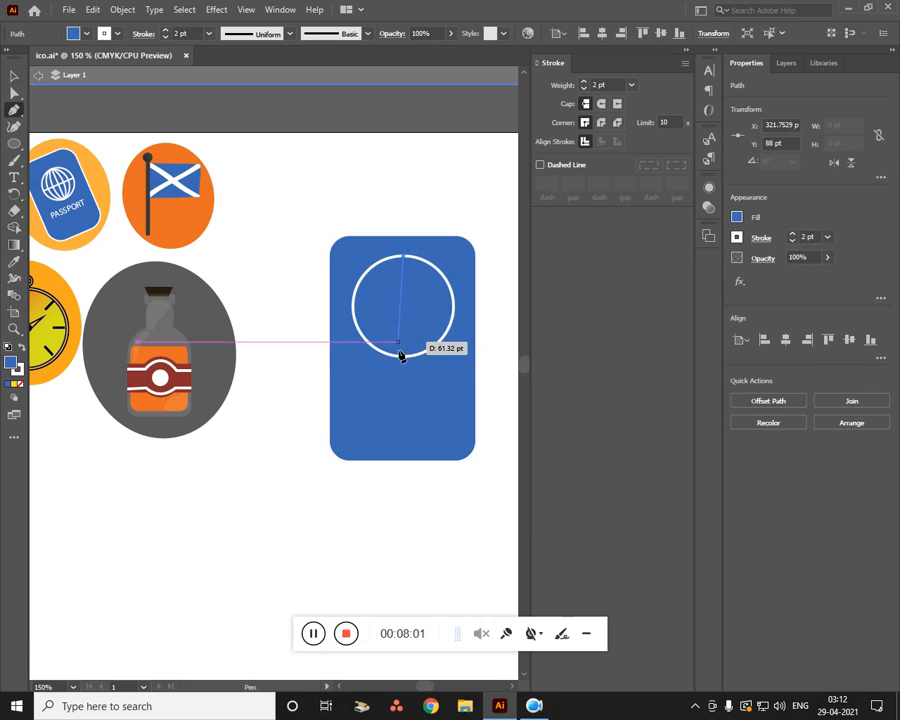
click(403, 355)
key(Escape)
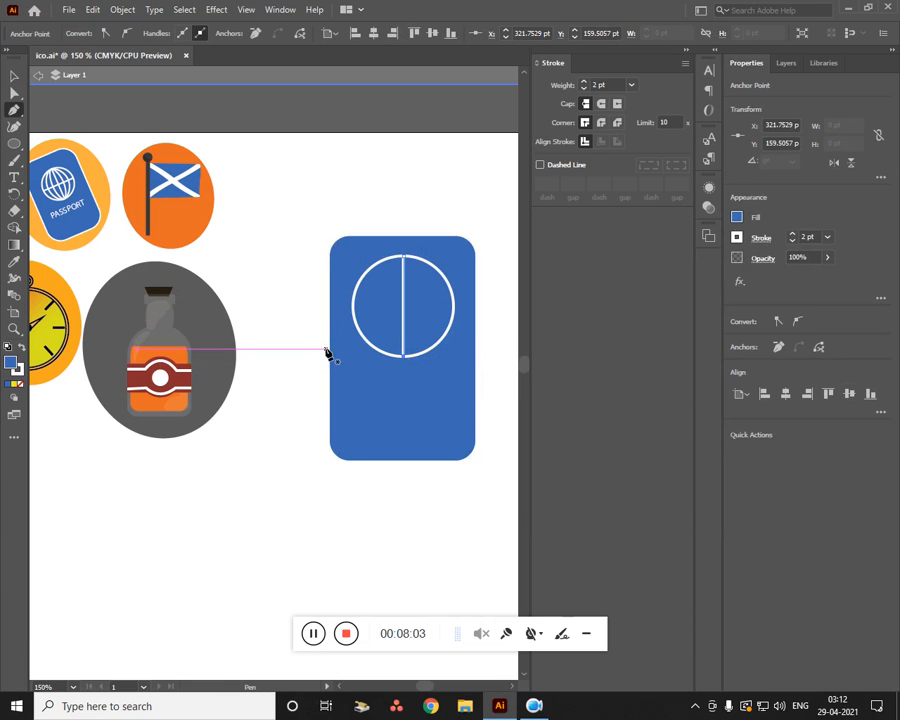
click(352, 309)
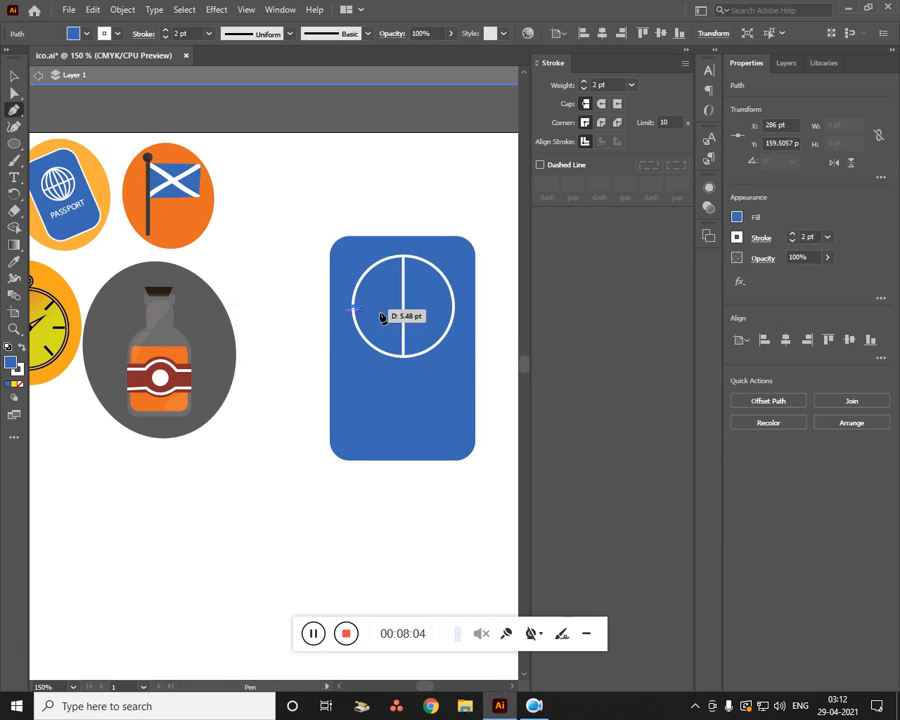
click(455, 307)
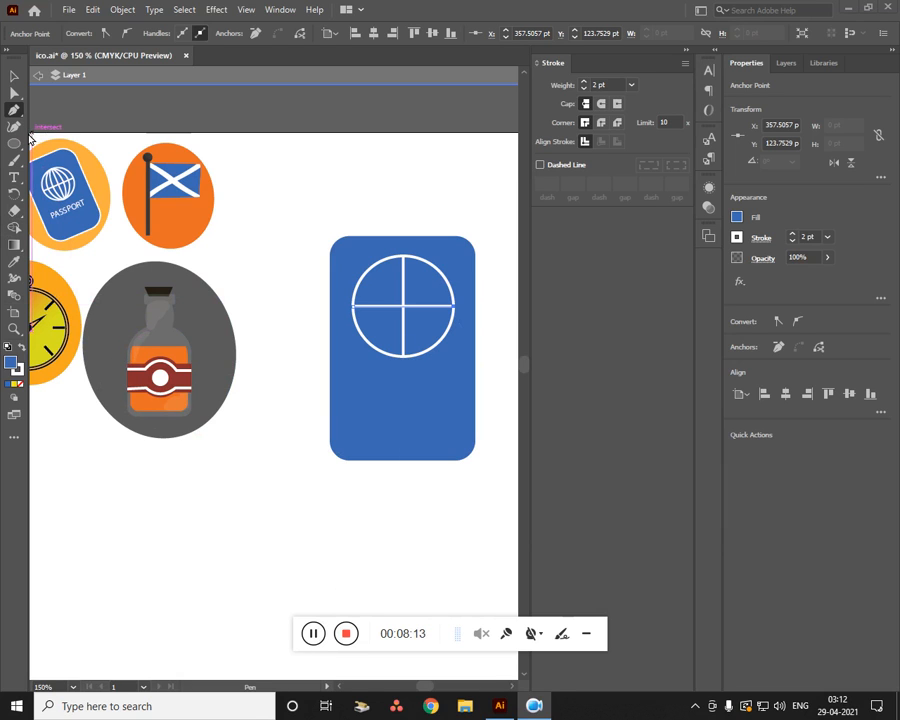
Draw a narrow upright ellipse about 20.3 × 71.1 pt inside the circle and nudge it onto the vertical line
drag(20, 150, 52, 160)
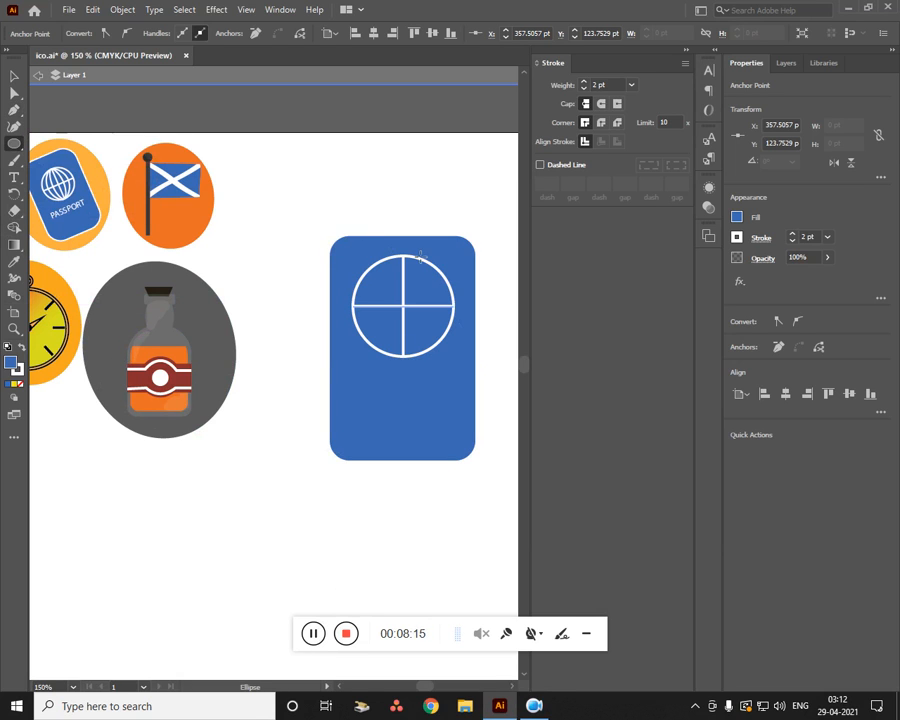
drag(410, 258, 431, 359)
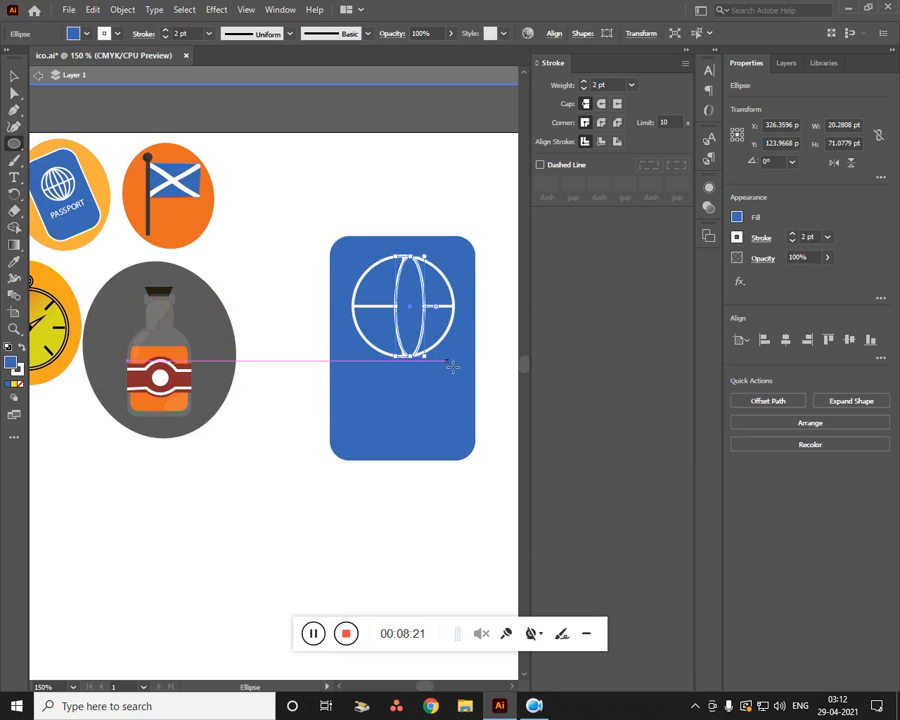
key(Left)
key(Left)
key(Left)
key(Left)
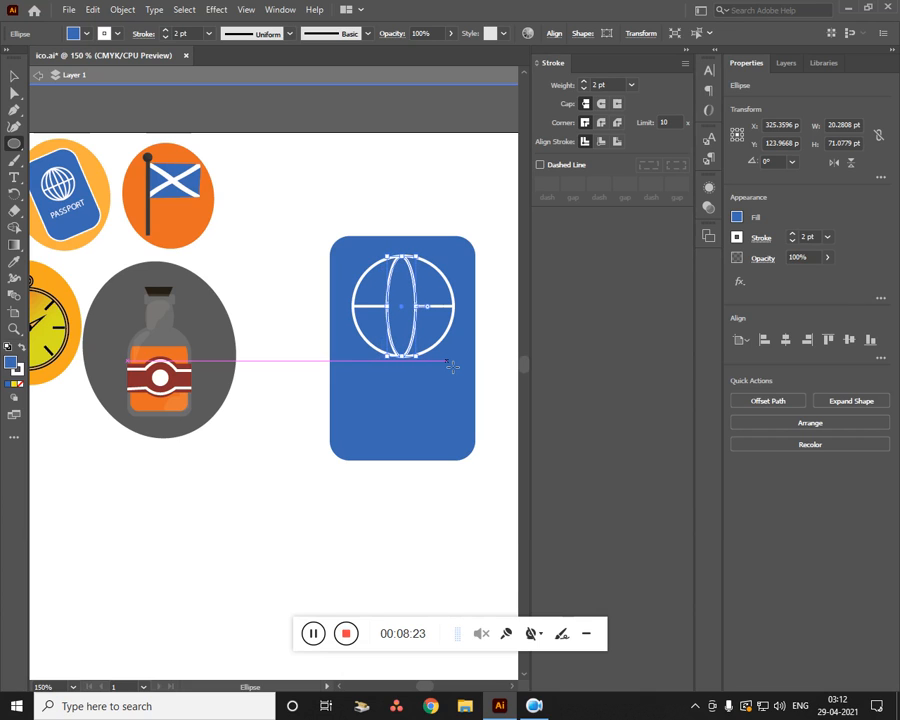
Remove the fill from the narrow ellipse, keeping its white stroke, and deselect it
click(737, 217)
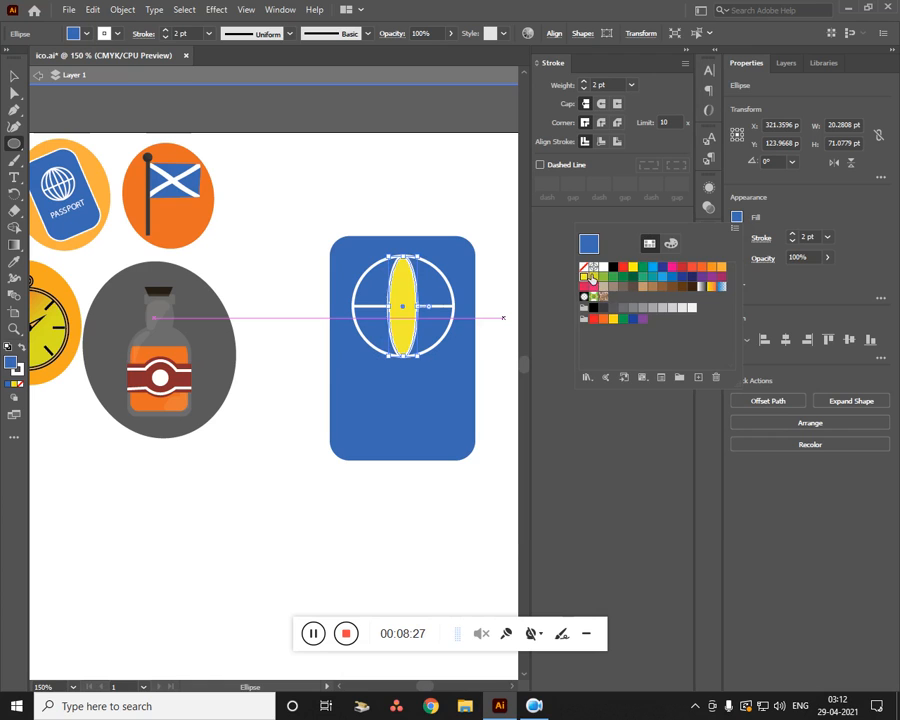
click(585, 268)
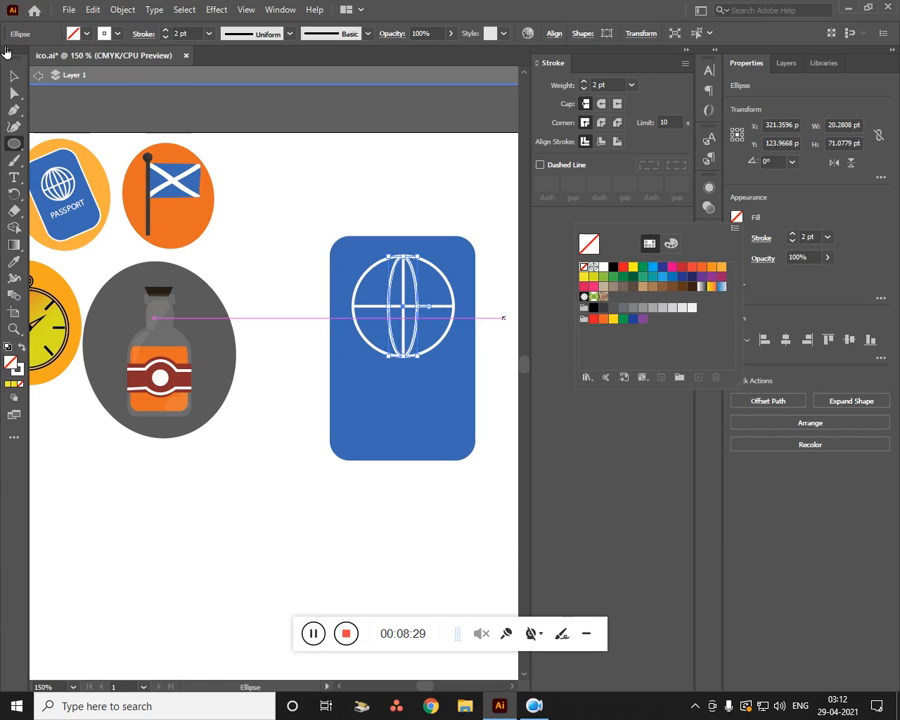
click(367, 533)
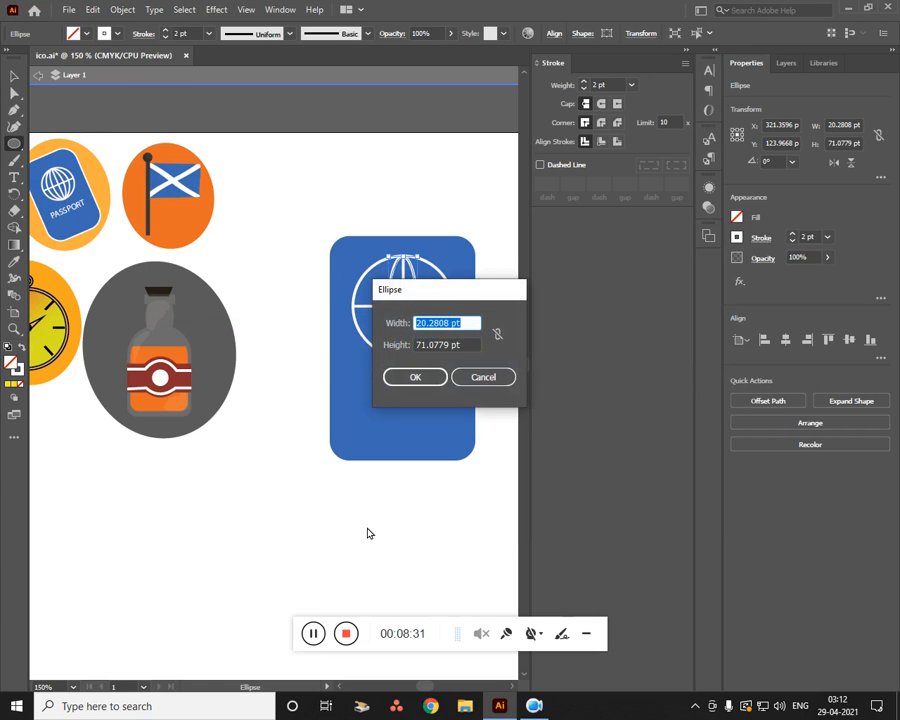
click(480, 377)
scroll(478, 376, up, 4)
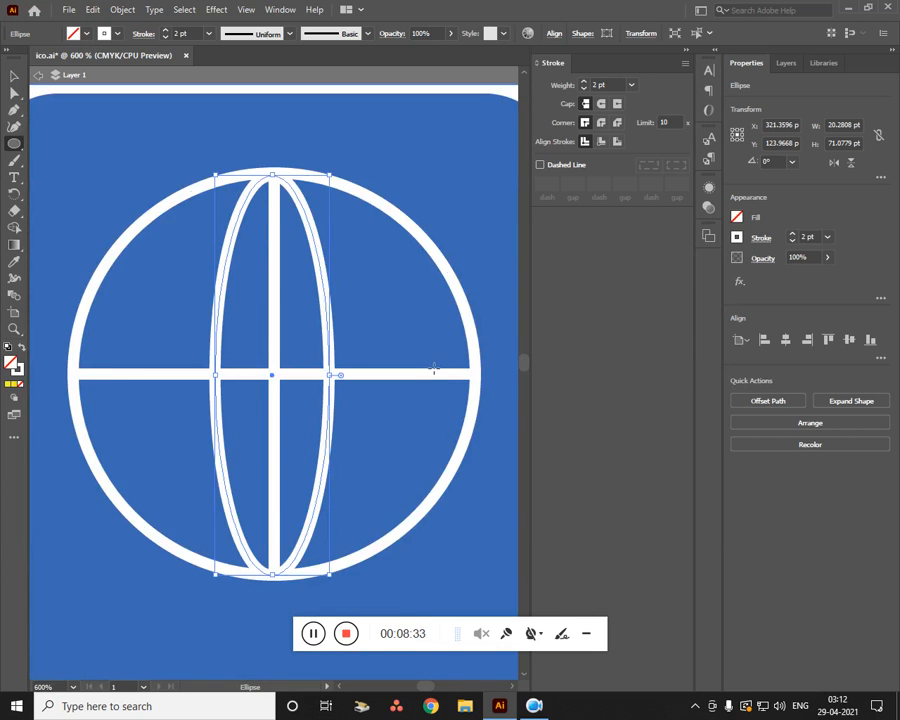
scroll(433, 368, down, 2)
click(275, 129)
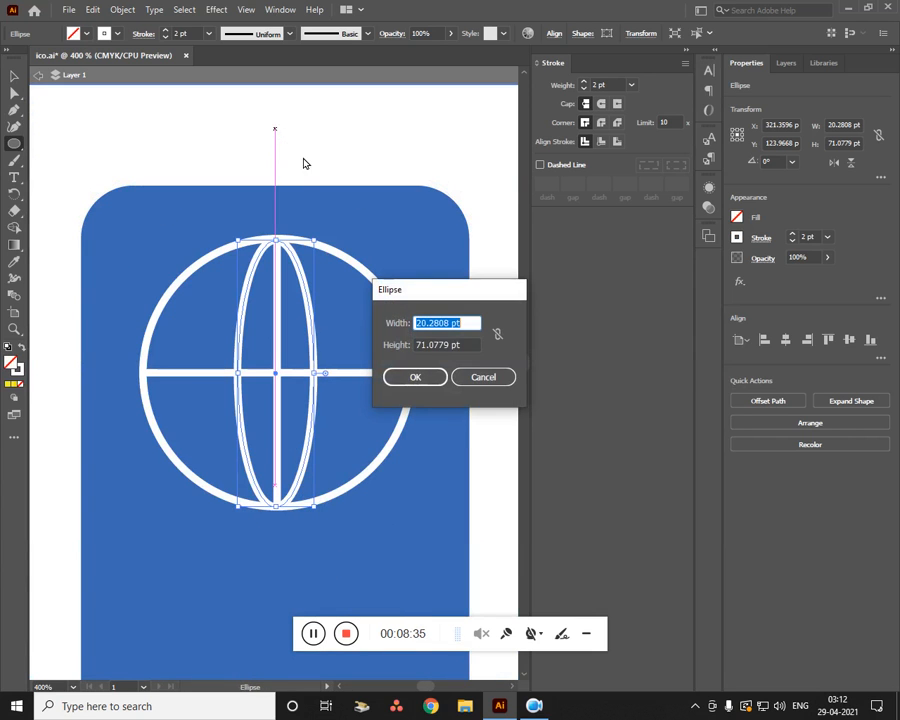
click(480, 377)
key(v)
click(346, 124)
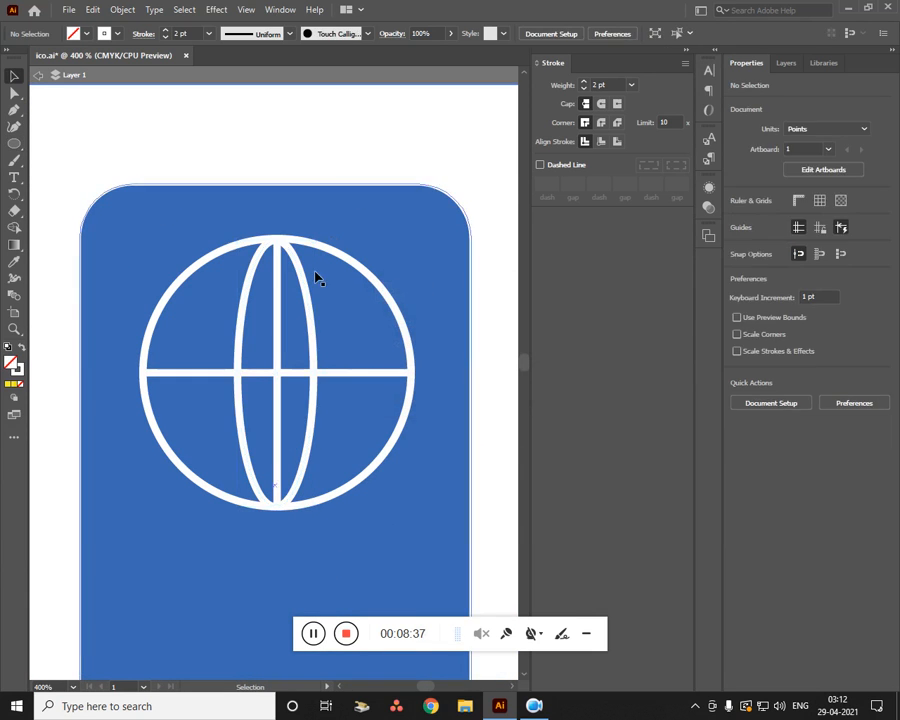
Widen the narrow ellipse on both sides to about 24 pt and deselect it
click(316, 346)
drag(318, 374, 322, 381)
drag(240, 380, 234, 380)
drag(328, 382, 332, 382)
click(368, 146)
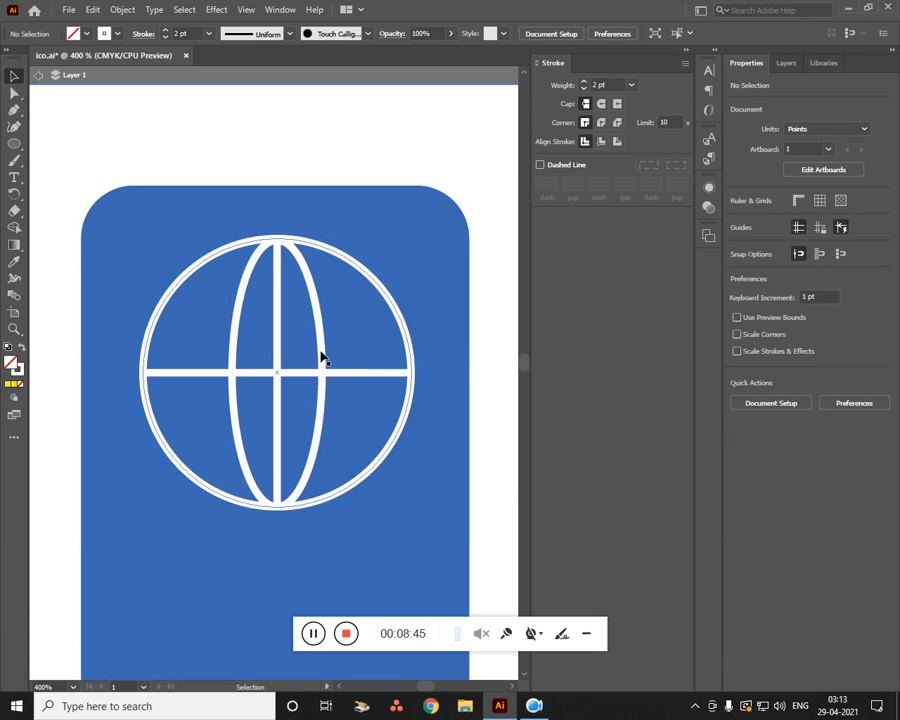
Duplicate the narrow ellipse and align the copy with the globe's vertical line
click(322, 355)
click(323, 353)
drag(329, 355, 340, 356)
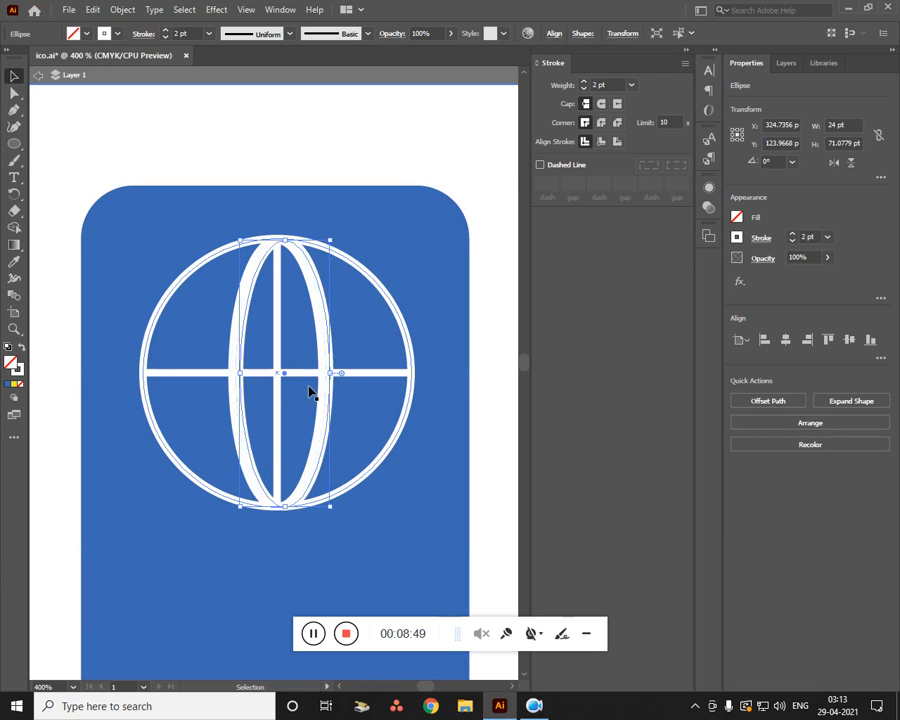
key(ctrl+z)
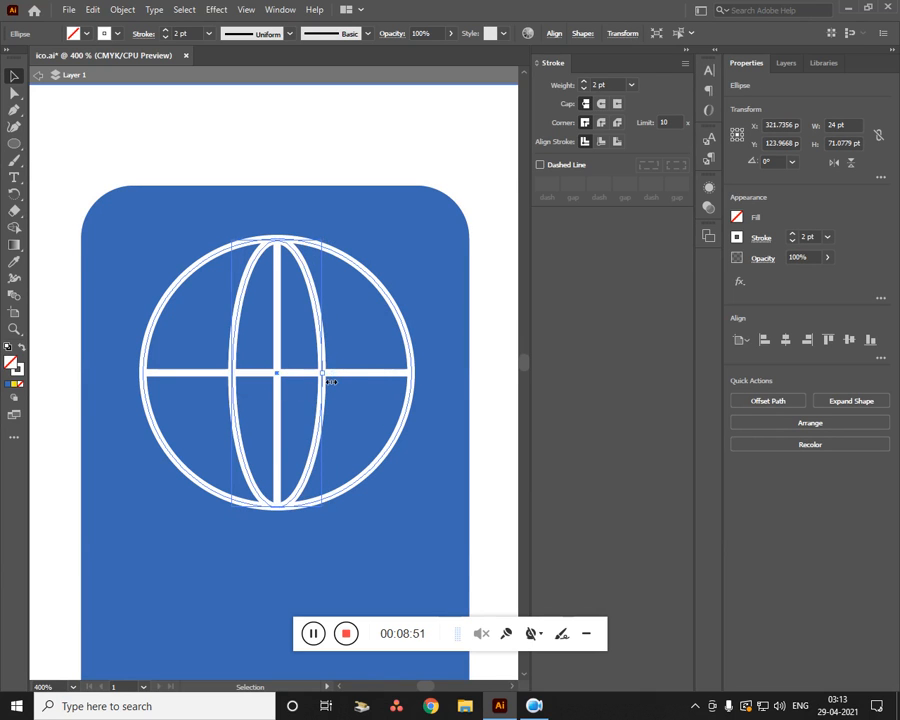
Widen the copied ellipse on both sides to about 45.6 pt, centred on the vertical line, and deselect it
drag(330, 375, 350, 375)
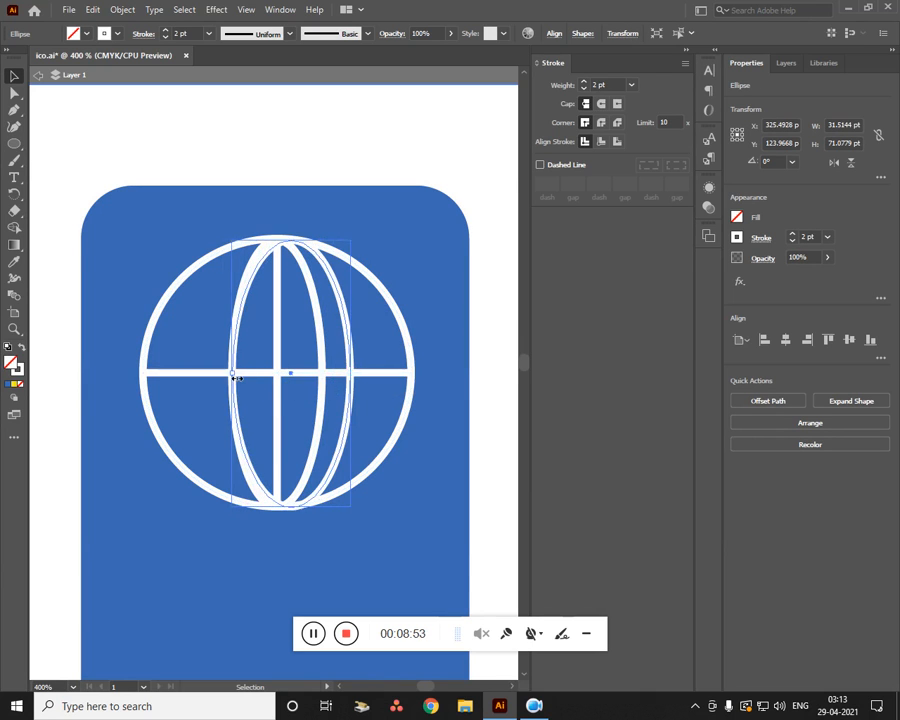
drag(232, 373, 205, 373)
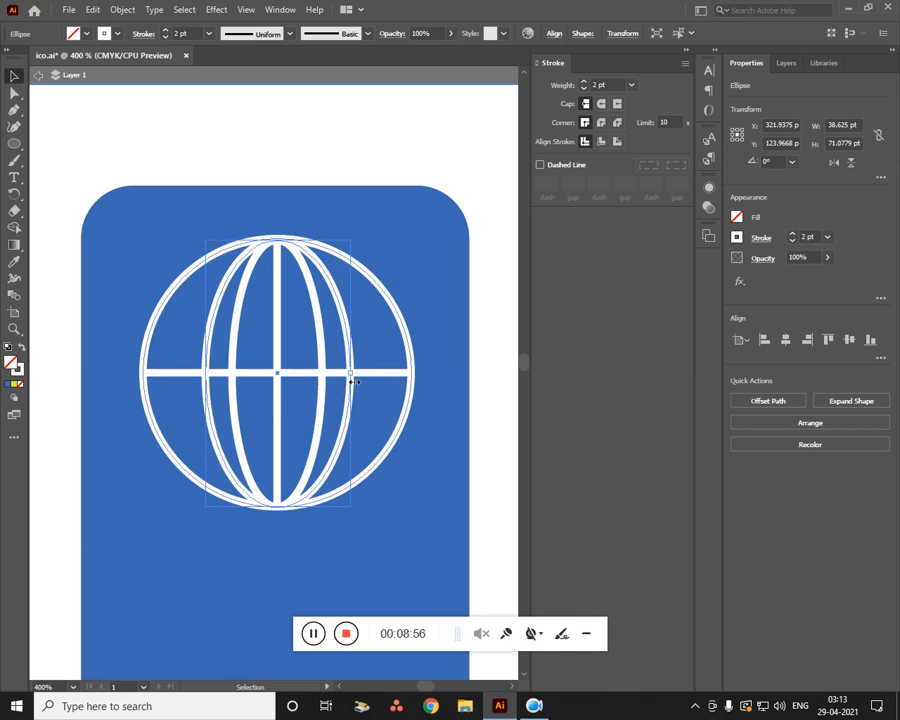
drag(352, 381, 360, 375)
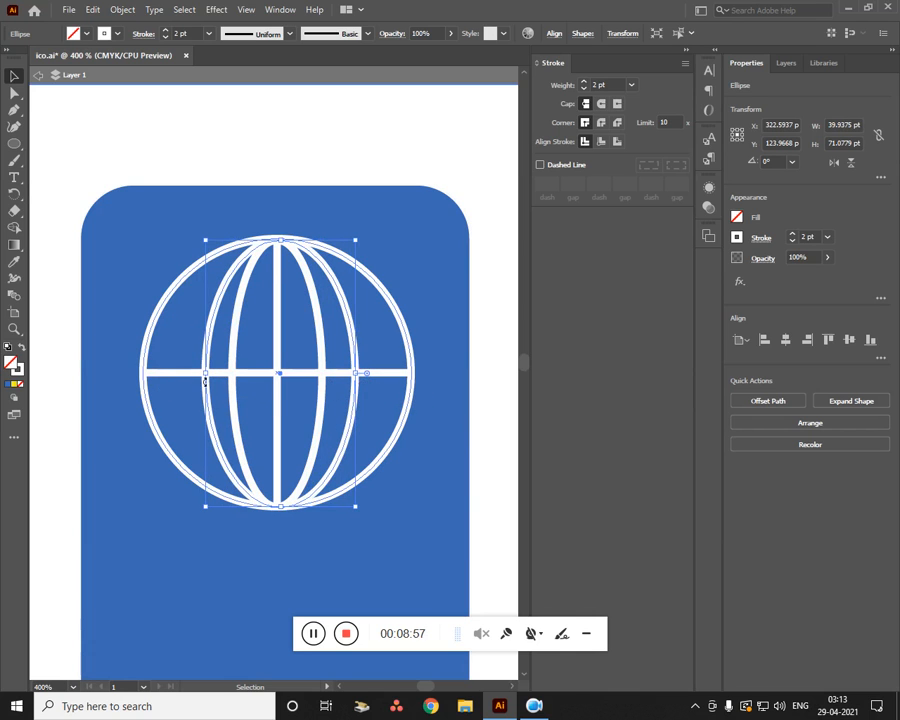
drag(205, 381, 195, 375)
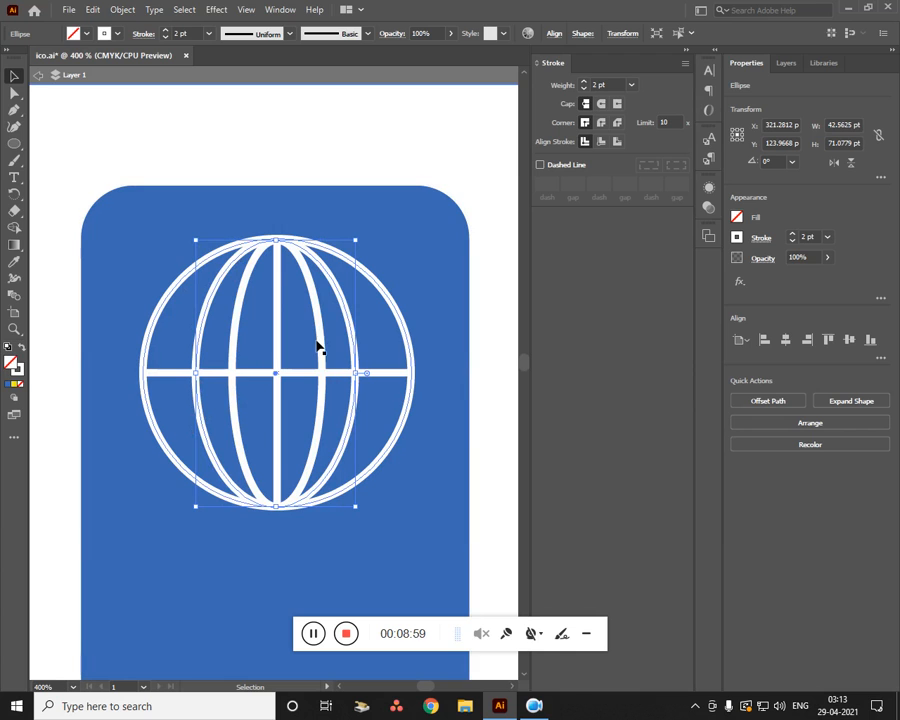
drag(360, 374, 372, 374)
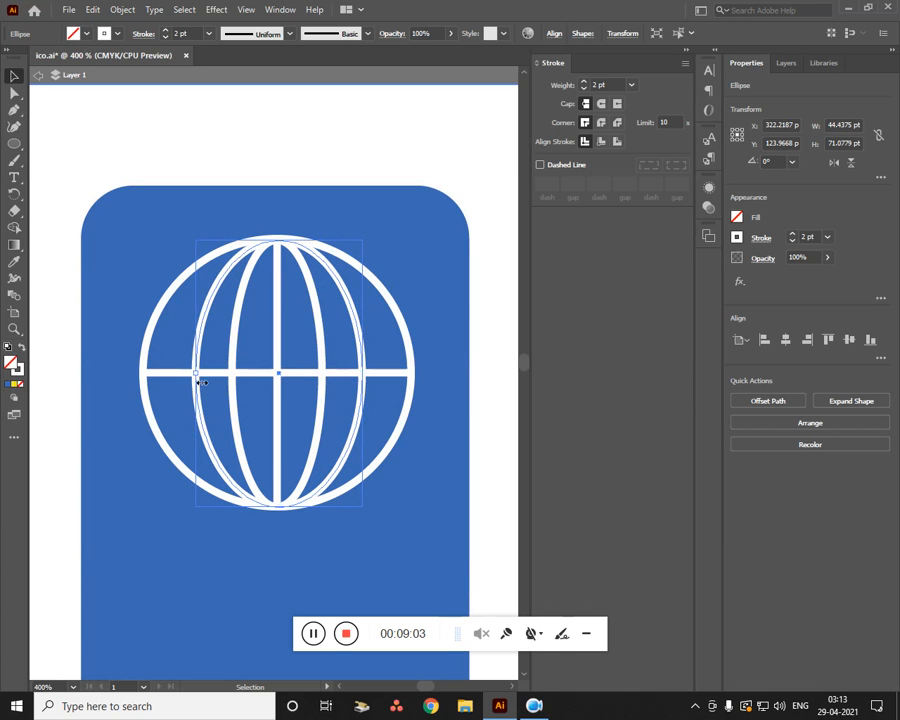
drag(196, 377, 191, 378)
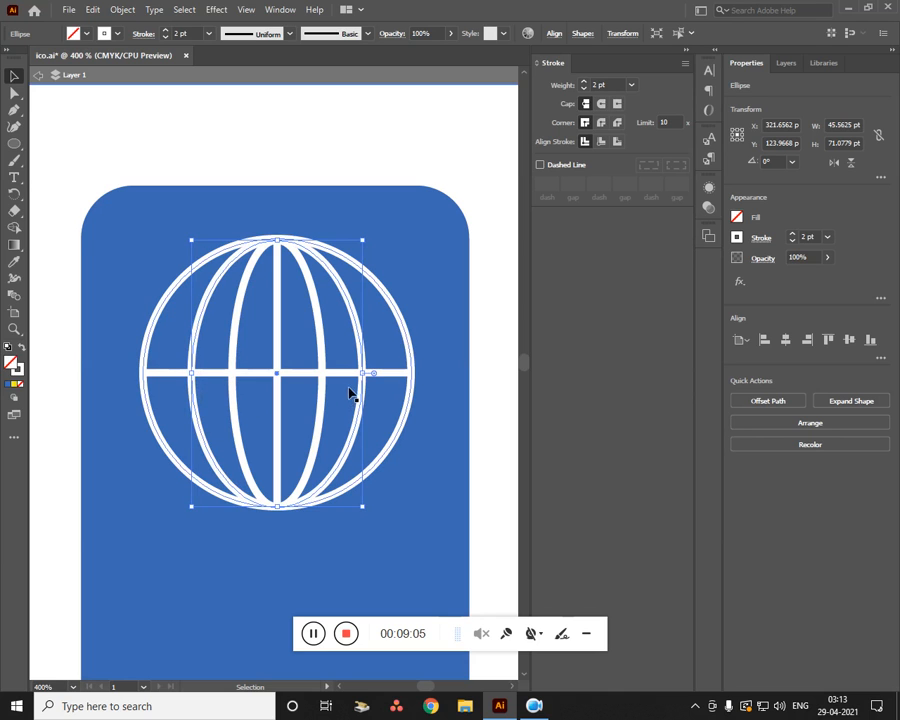
click(394, 155)
Duplicate the 45.6 pt wide ellipse in place and widen the copy on both sides to about 59.4 pt
click(353, 323)
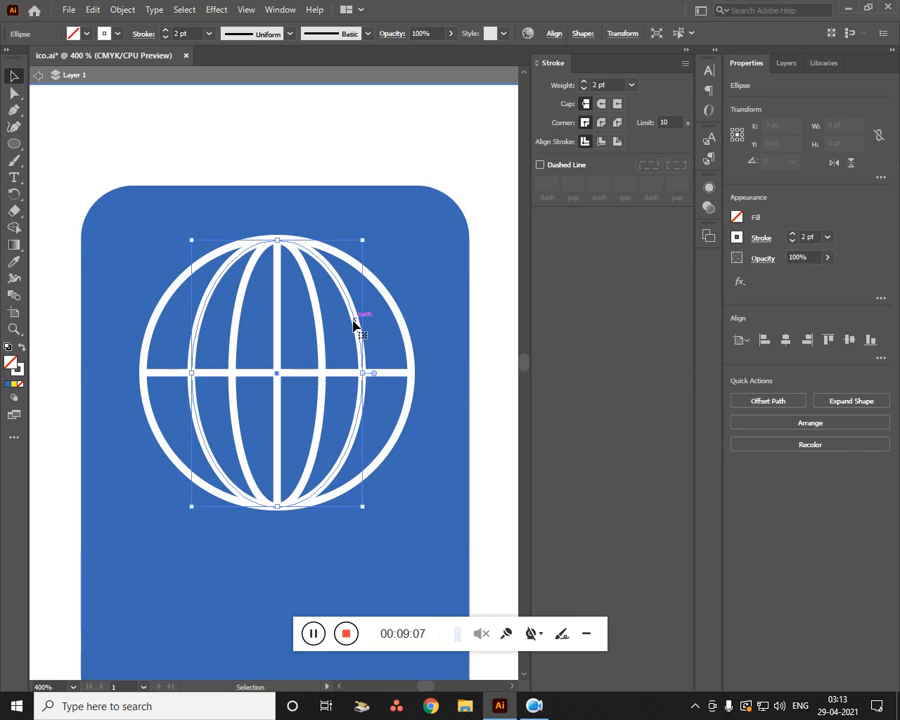
drag(355, 323, 357, 325)
click(364, 342)
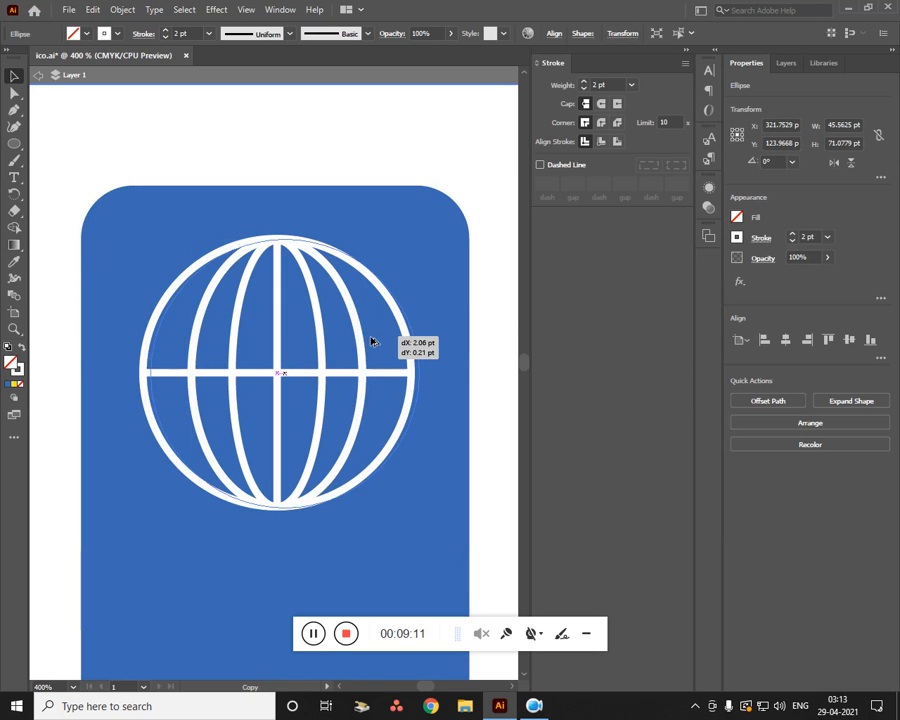
click(361, 343)
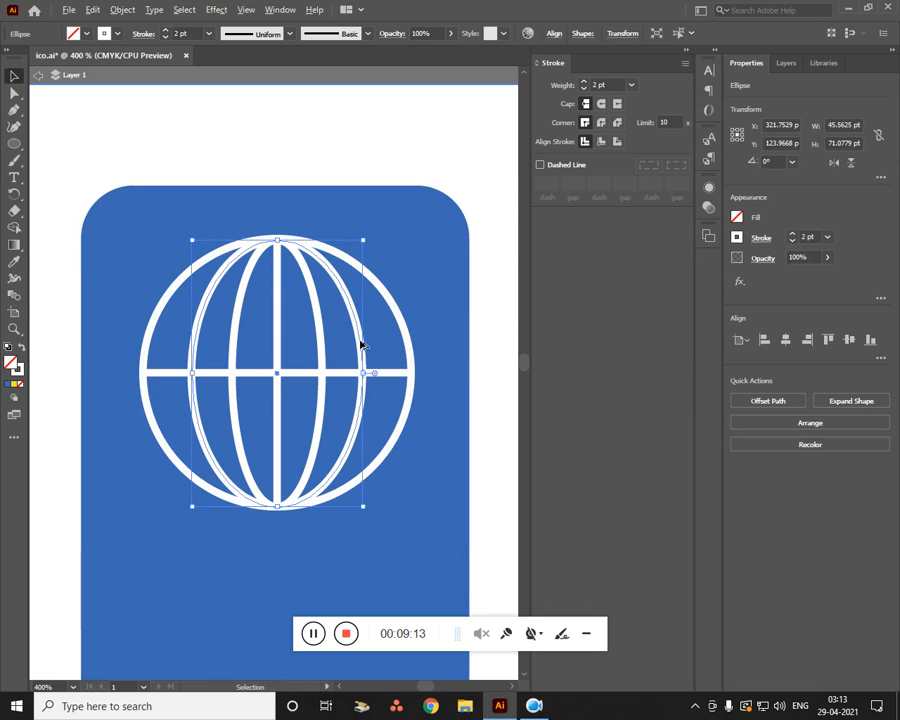
drag(361, 343, 364, 346)
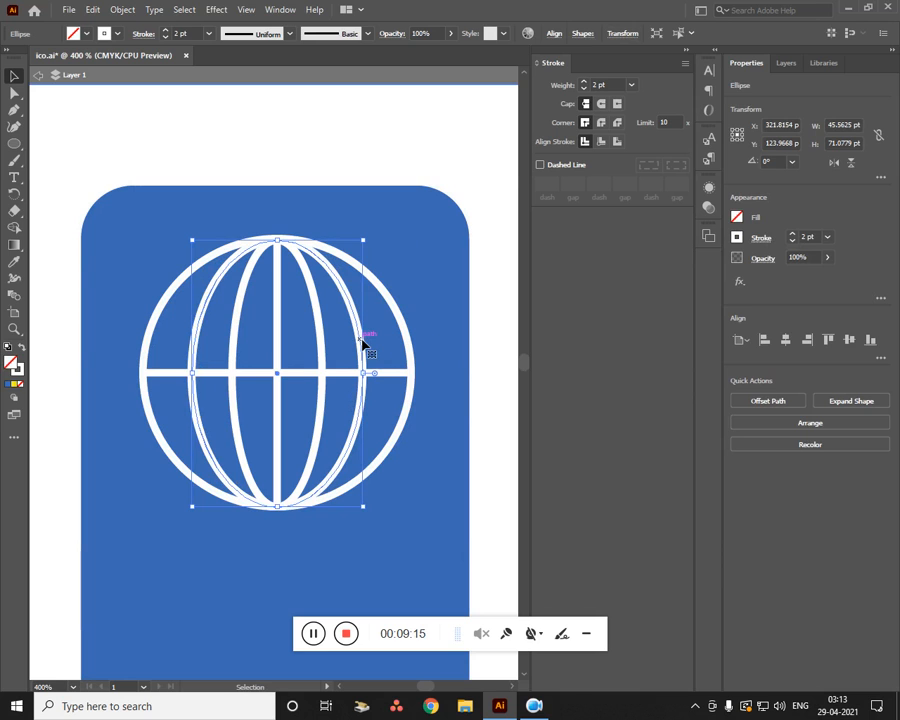
key(Left)
key(Right)
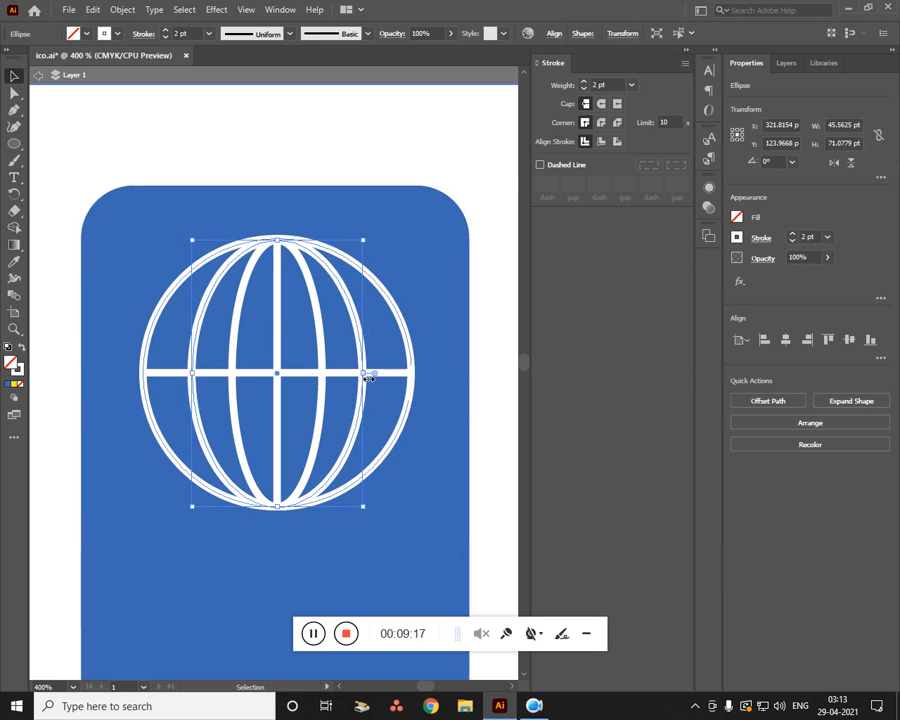
drag(364, 372, 386, 372)
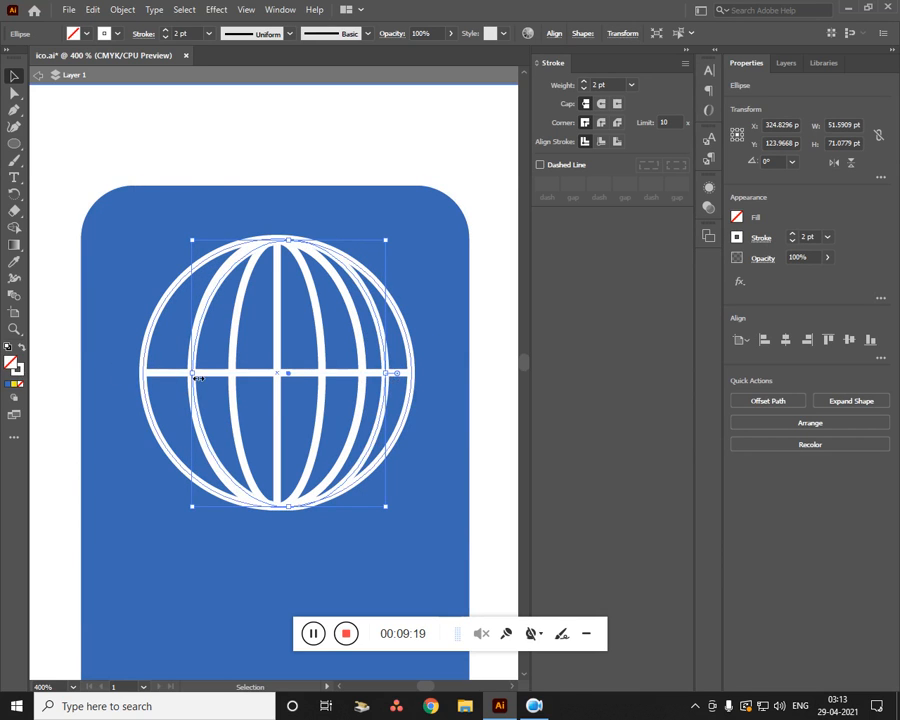
drag(191, 372, 162, 372)
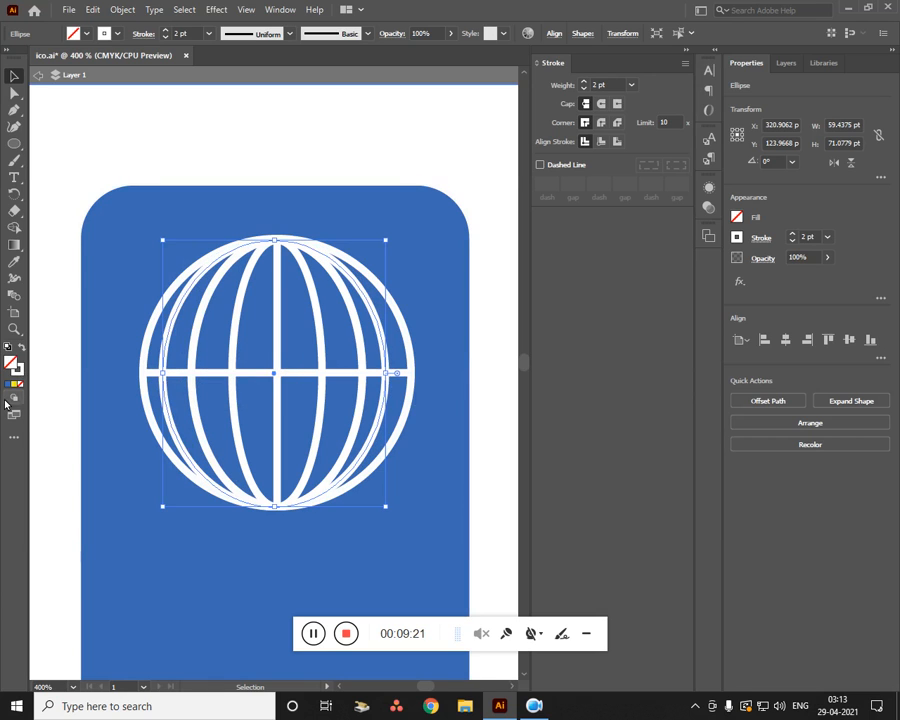
Lock the blue rounded rectangle of the passport cover in the layer list
click(452, 346)
click(496, 356)
click(452, 340)
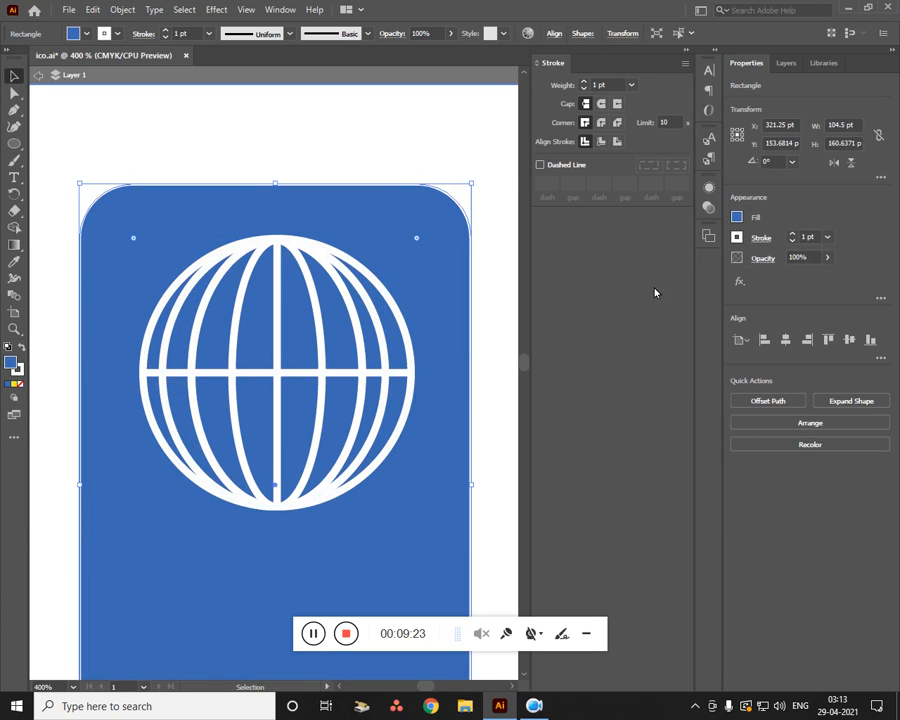
click(787, 63)
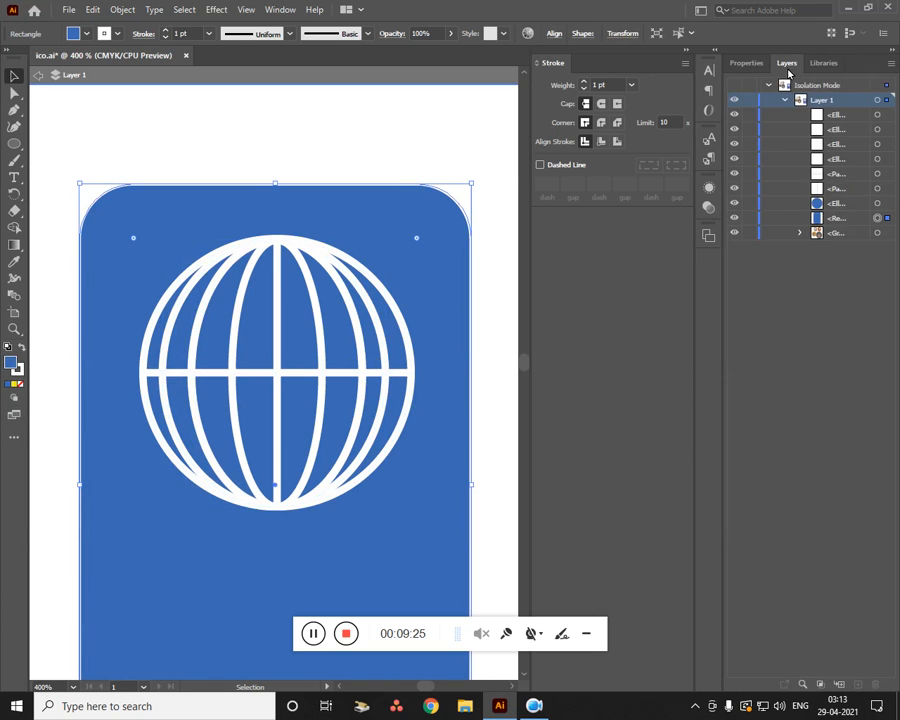
click(749, 218)
Try to expand the fill and stroke of all the globe's lines and ellipses
drag(476, 484, 67, 244)
click(122, 9)
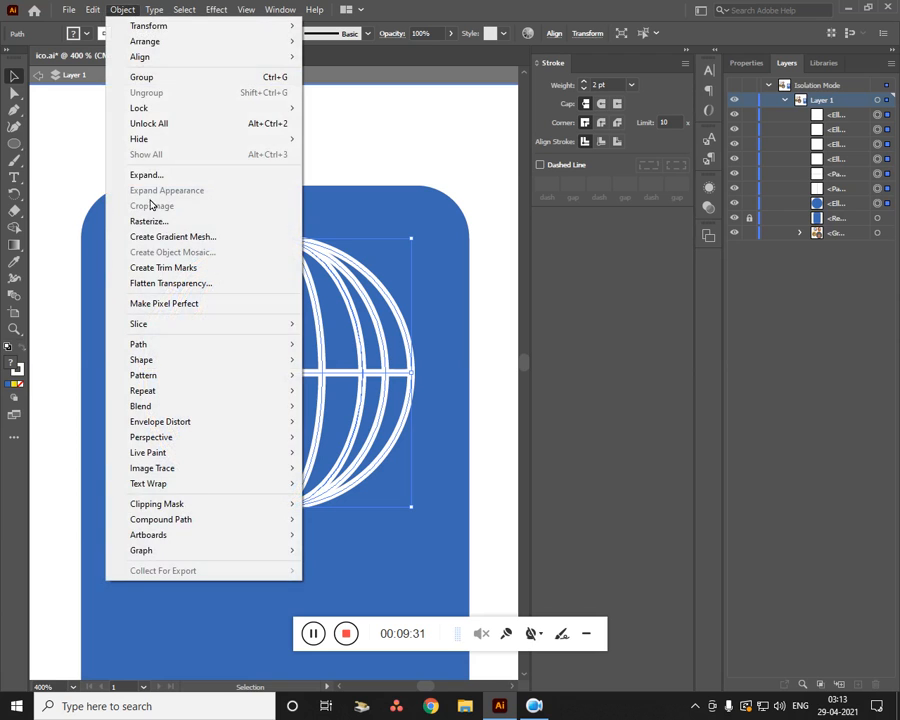
click(147, 175)
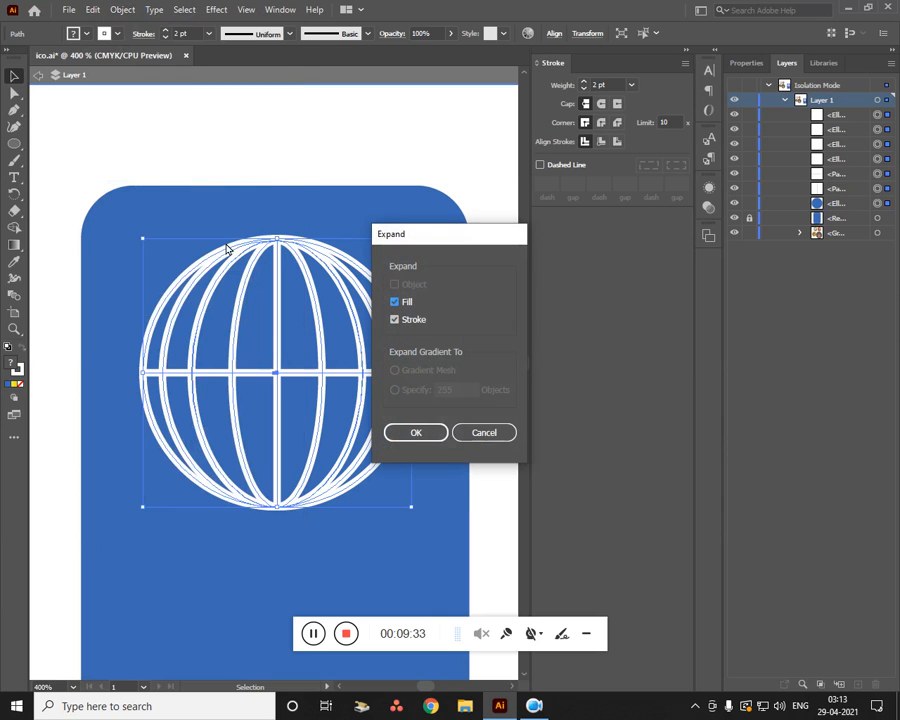
click(417, 441)
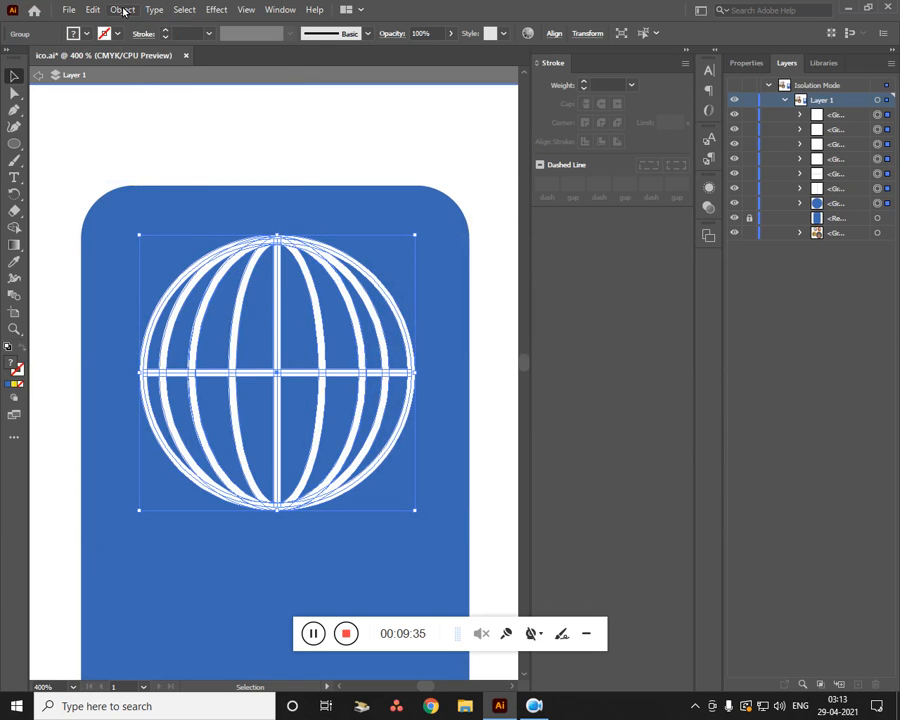
Try to unite the expanded globe shapes into a single shape, and undo the unite
click(746, 63)
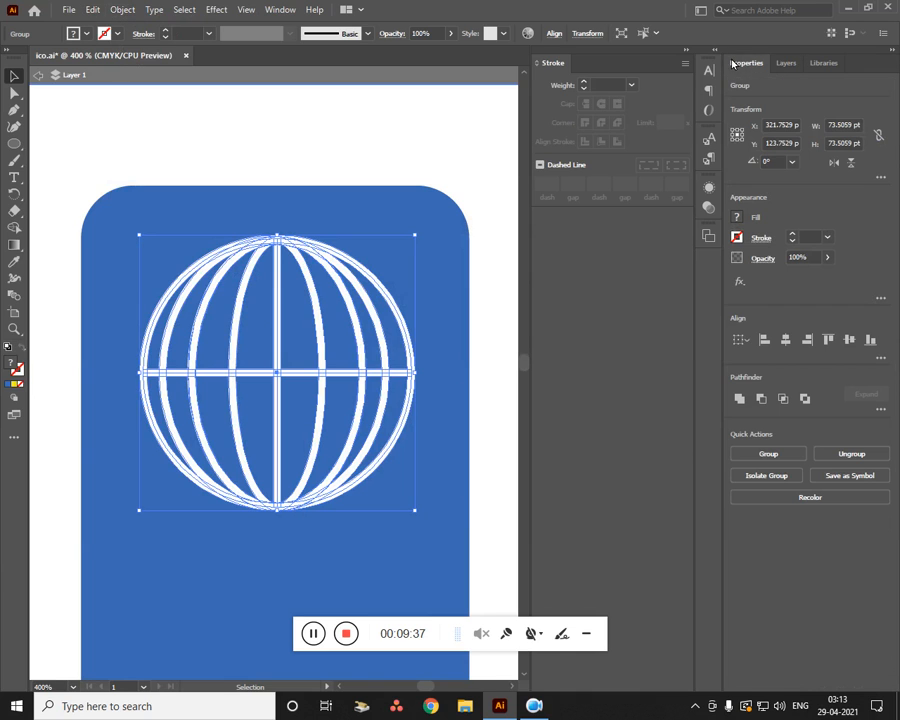
click(740, 398)
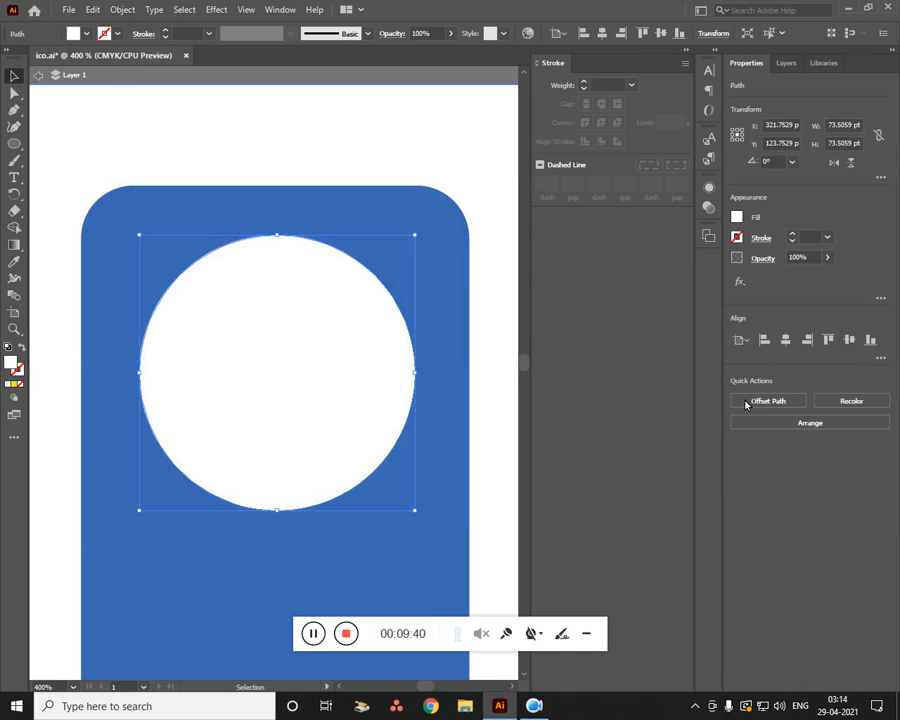
key(ctrl+z)
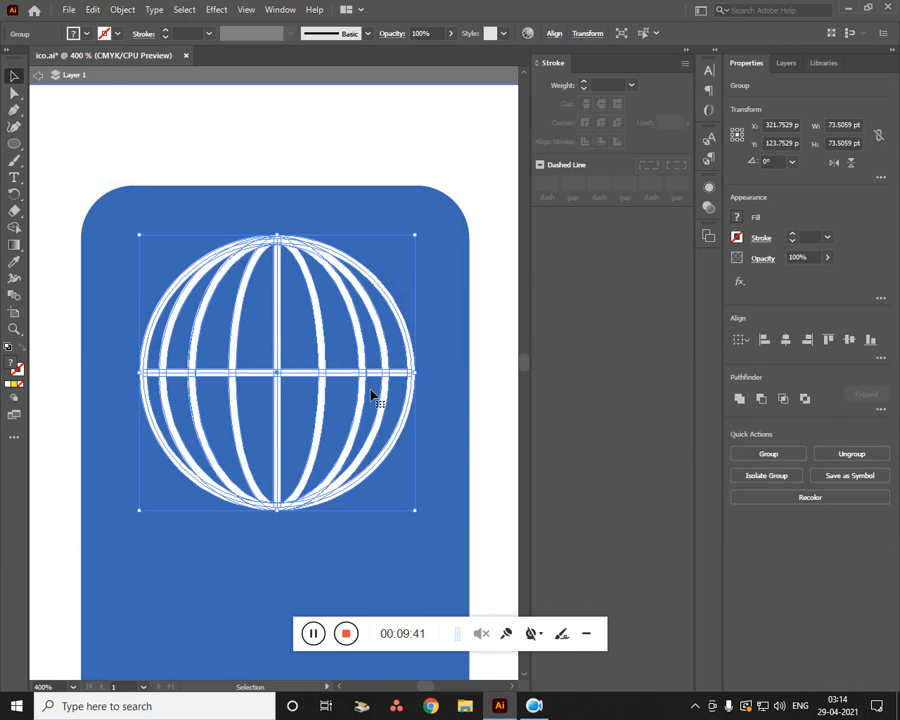
Exit the isolated group of the globe's outer circle and undo the expansion of the globe
click(420, 428)
double_click(404, 426)
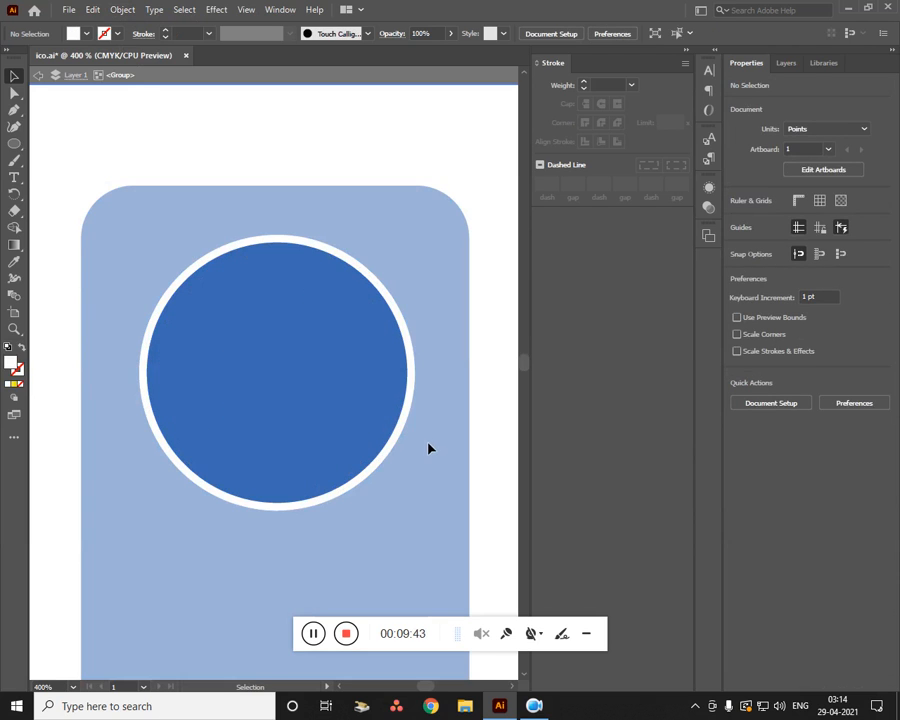
click(344, 430)
key(Escape)
click(75, 105)
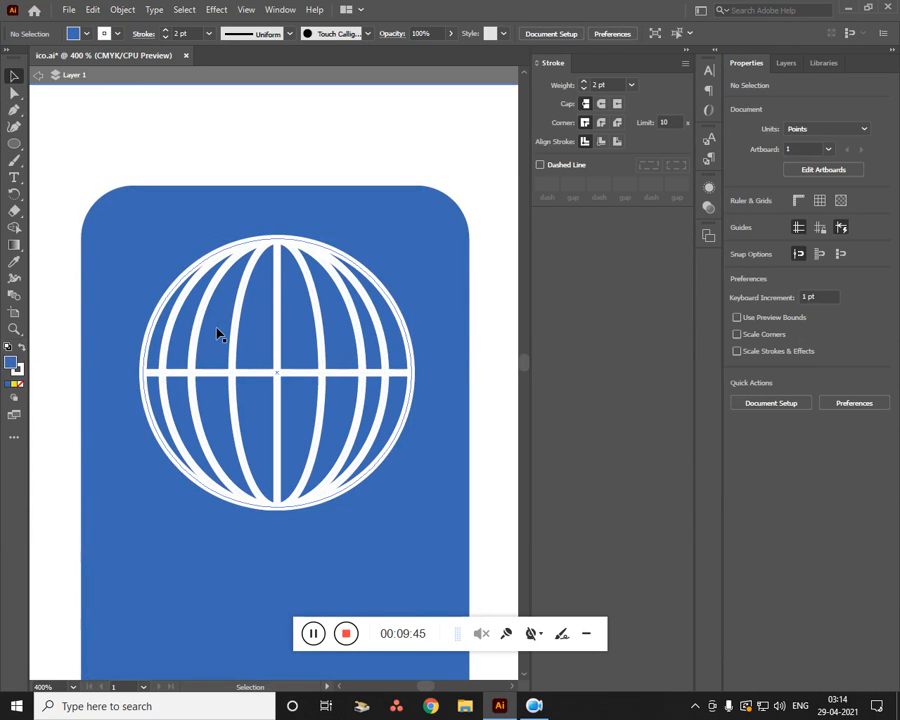
Group the globe's circle, lines and ellipses into one object and deselect it
drag(149, 245, 444, 482)
key(ctrl+g)
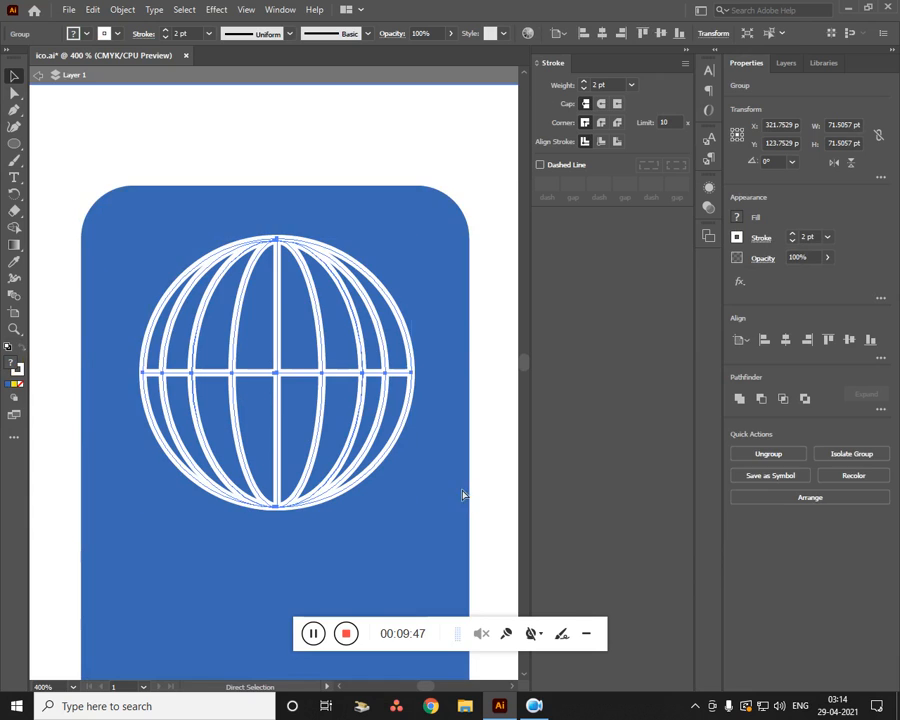
key(ctrl+minus)
key(ctrl+minus)
key(ctrl+minus)
key(ctrl+plus)
key(v)
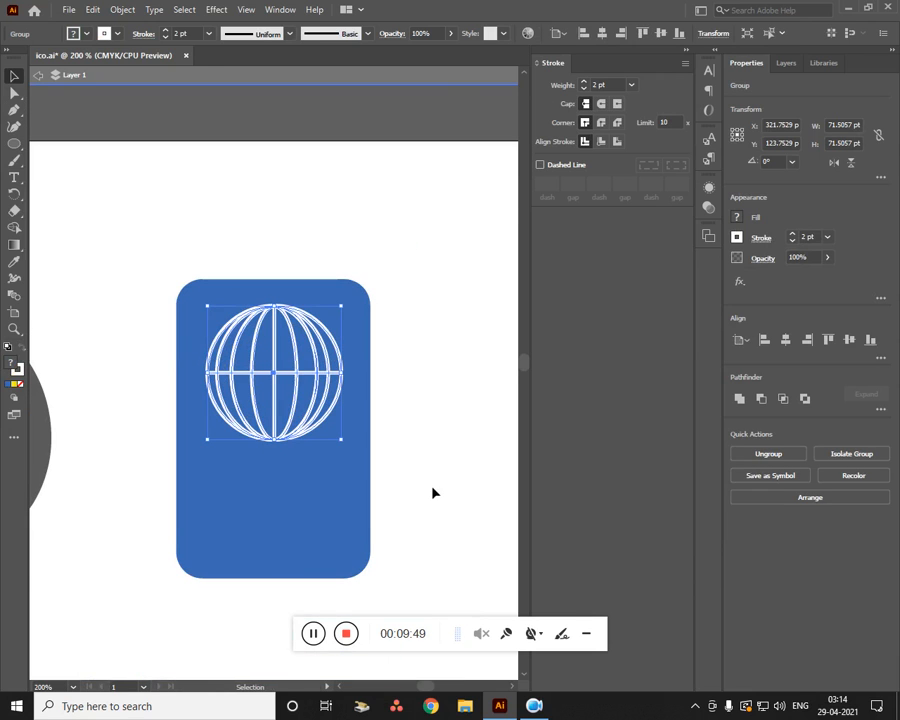
click(75, 82)
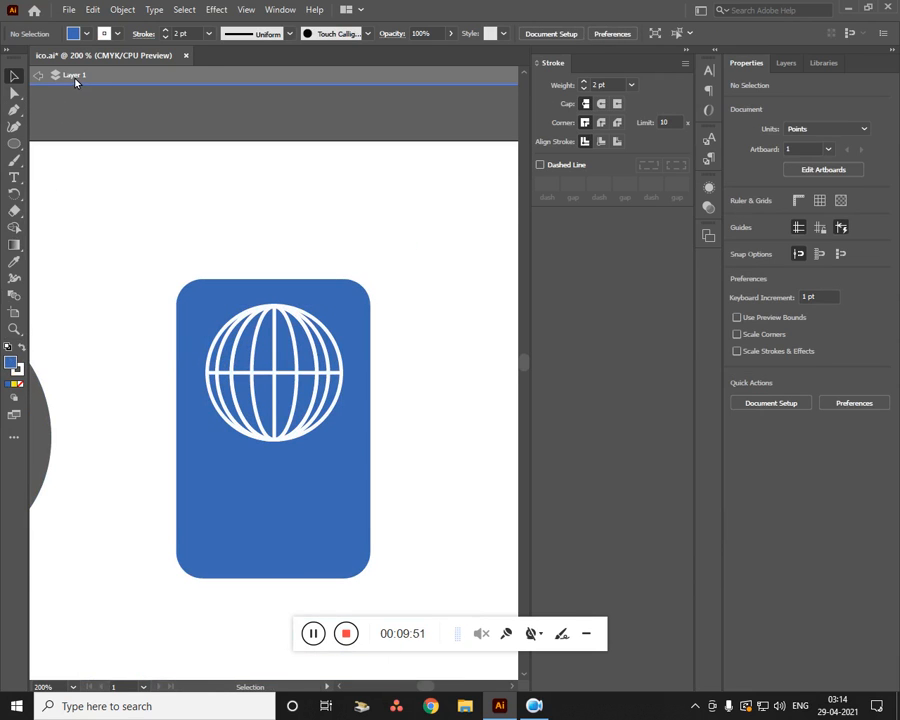
Add the text PASSPORT below the globe on the blue cover and centre it under the globe
key(t)
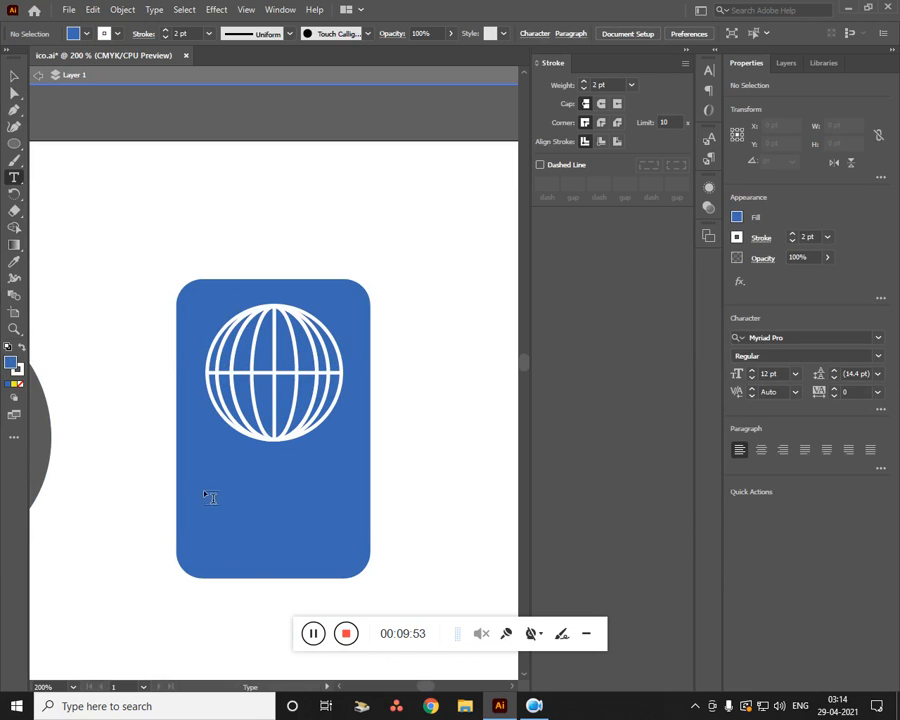
click(204, 489)
text(PAS)
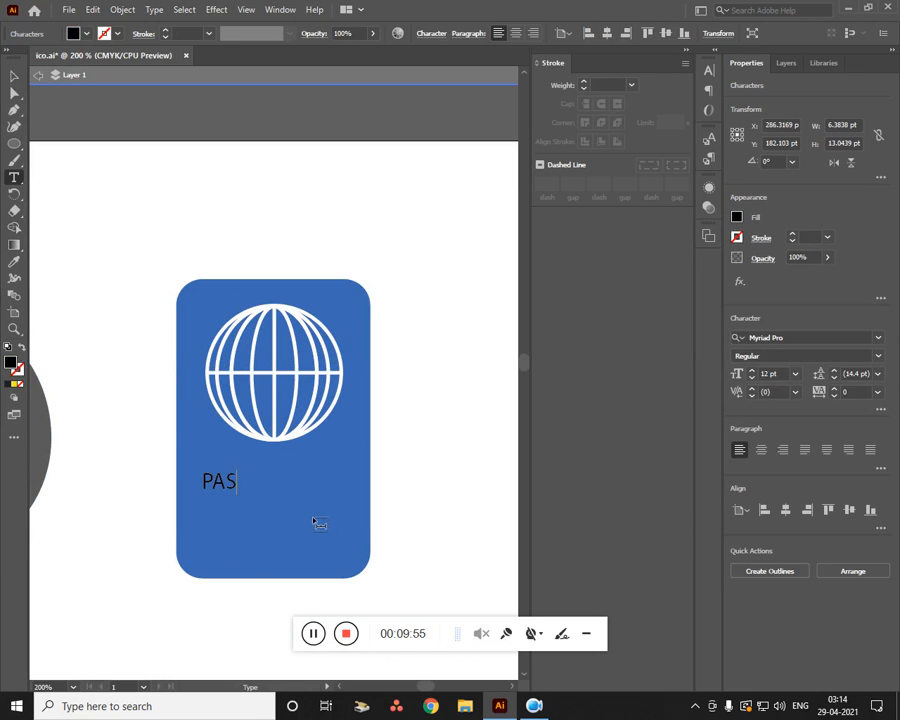
text(SPORT)
key(Escape)
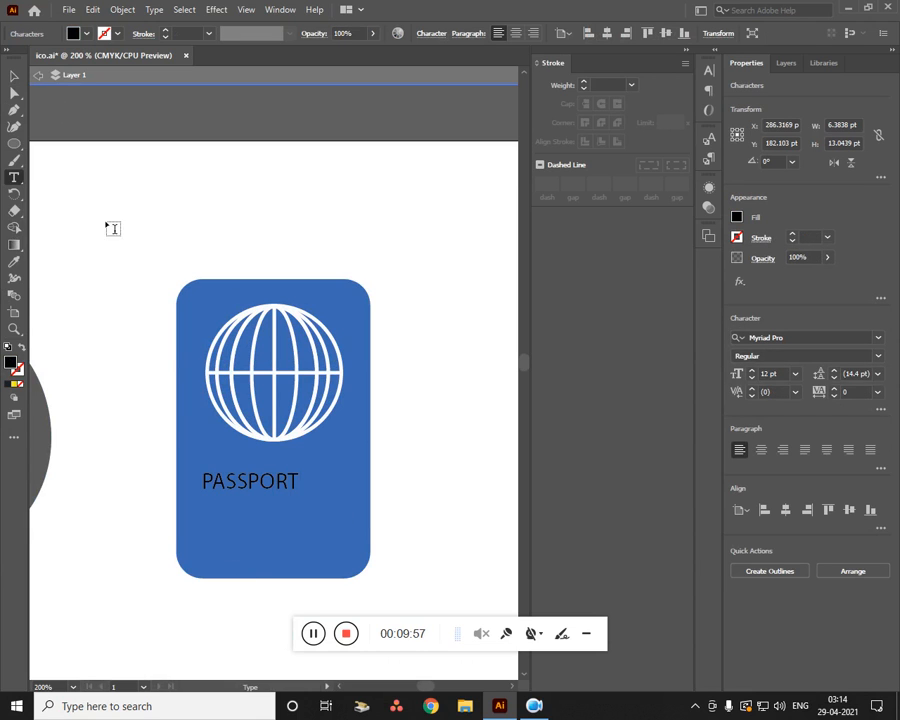
click(14, 76)
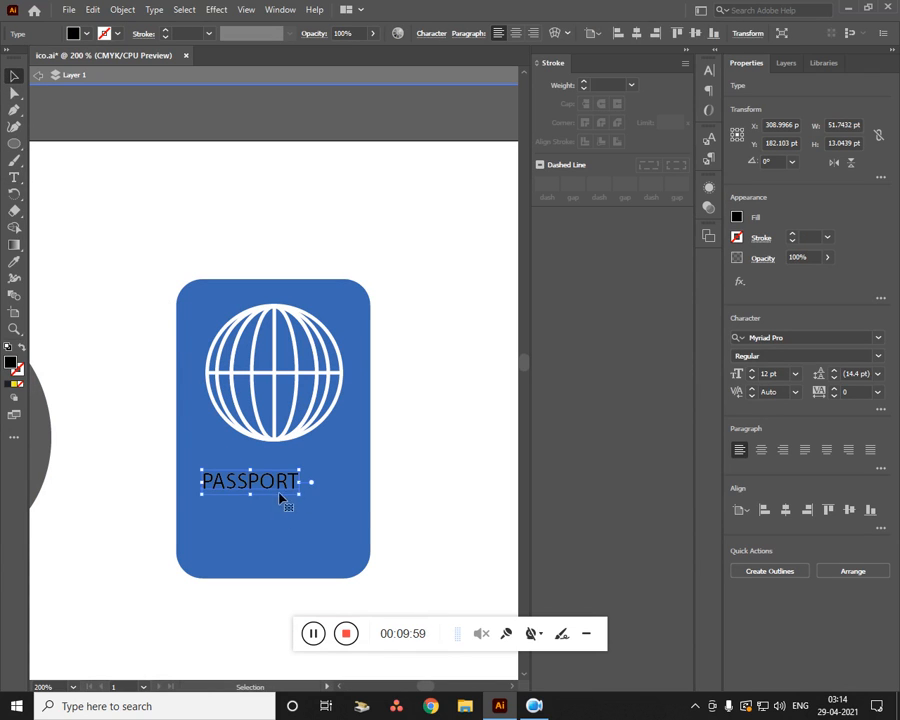
drag(281, 497, 306, 501)
Fill the PASSPORT text with the White swatch
key(t)
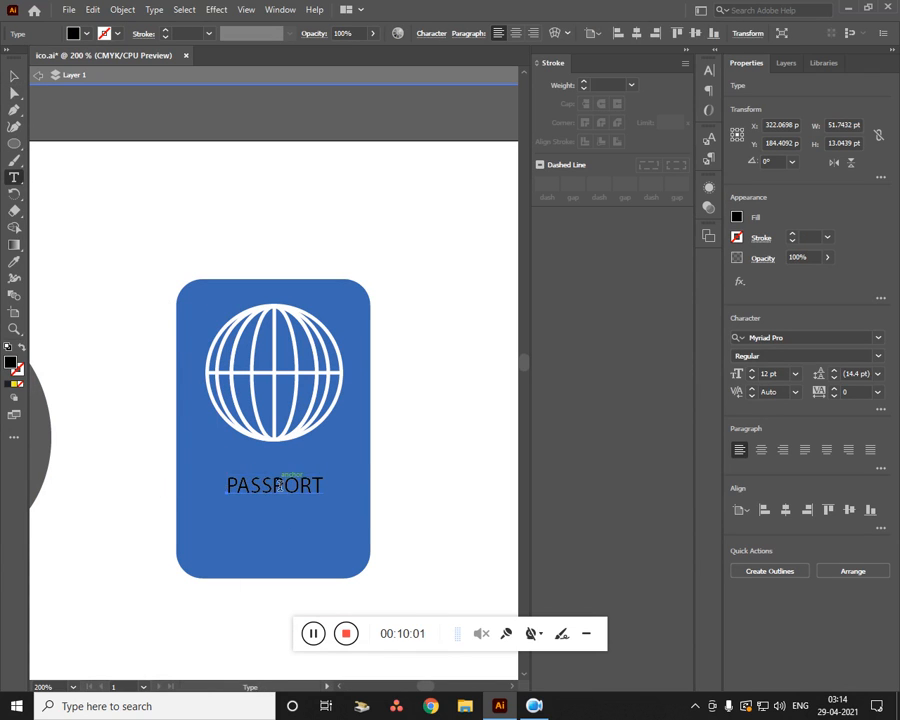
double_click(279, 485)
click(738, 218)
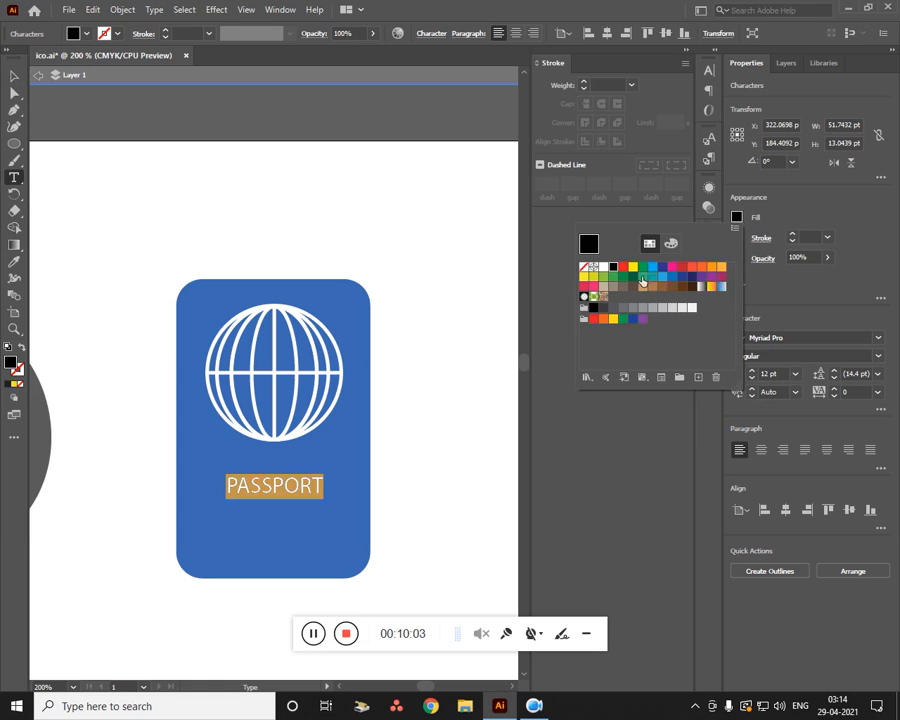
click(612, 277)
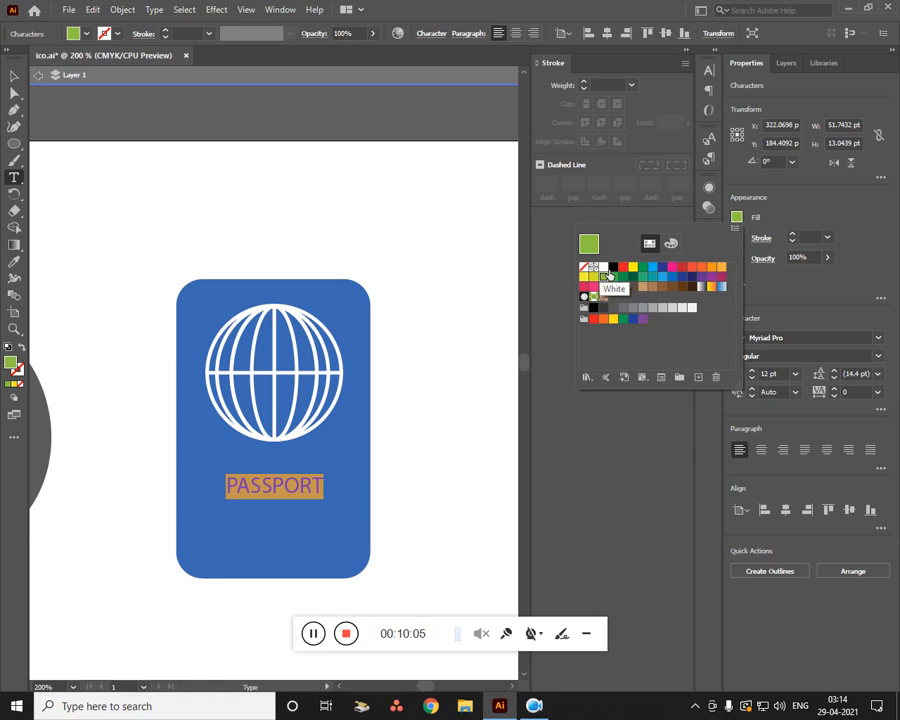
click(603, 267)
click(18, 82)
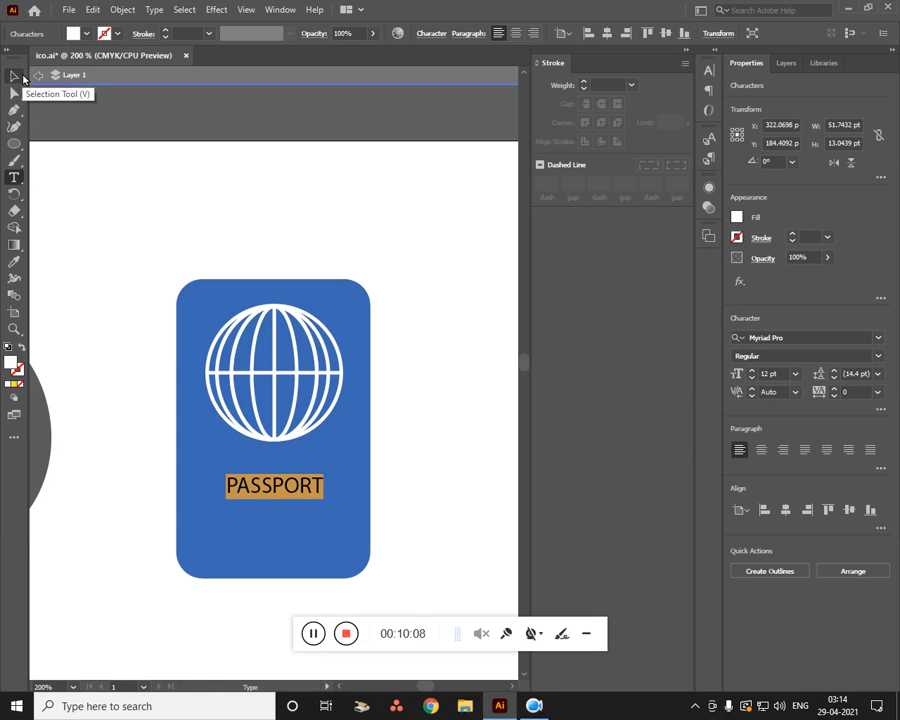
ctrl+click(124, 391)
click(290, 487)
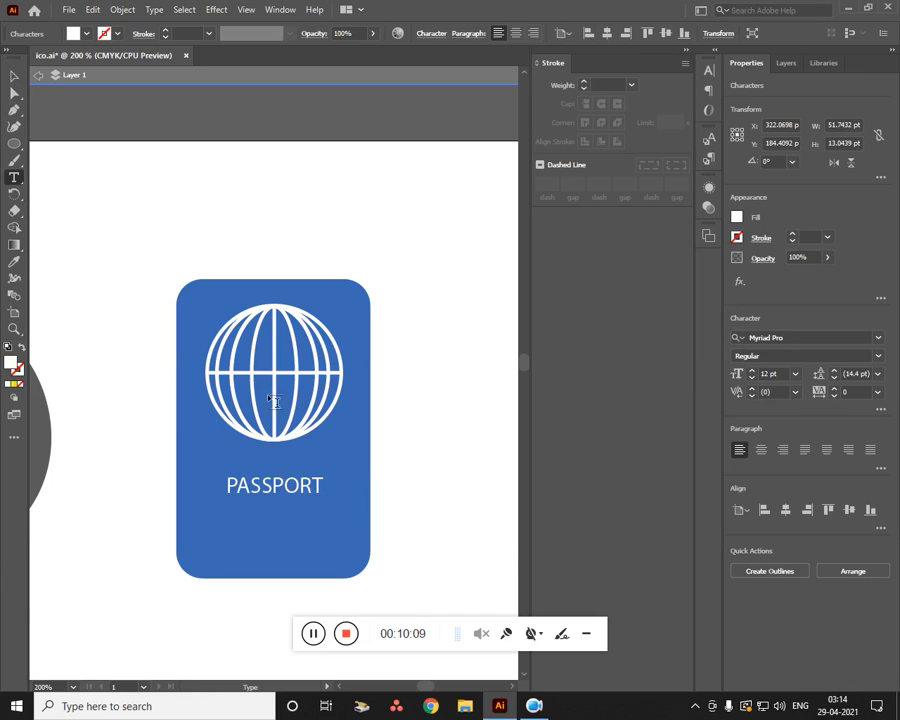
click(15, 77)
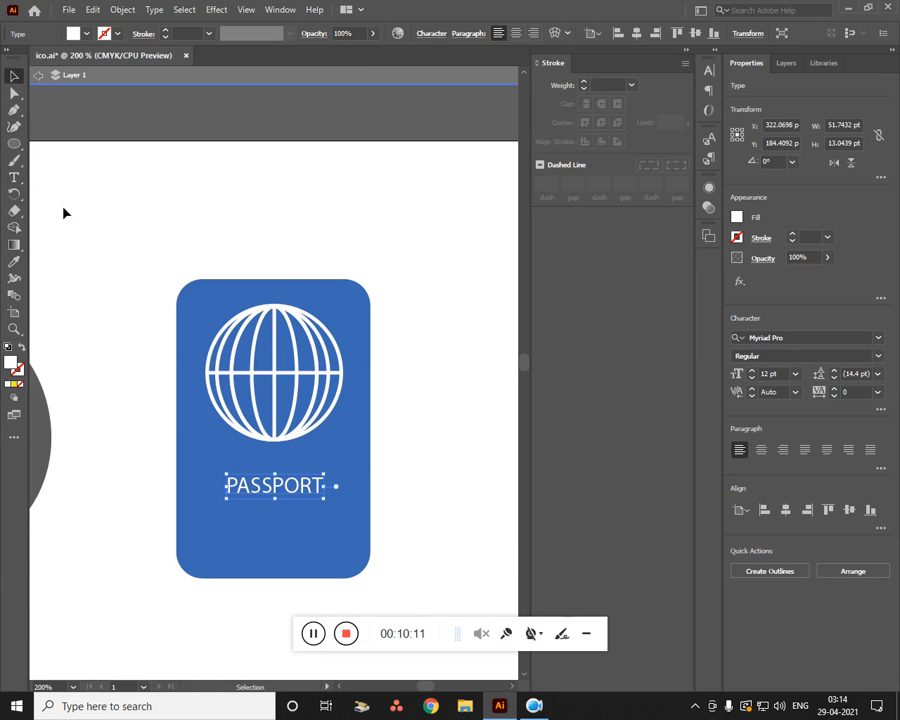
click(127, 400)
click(284, 489)
Delete the white globe and the PASSPORT text from the blue cover
drag(100, 287, 442, 587)
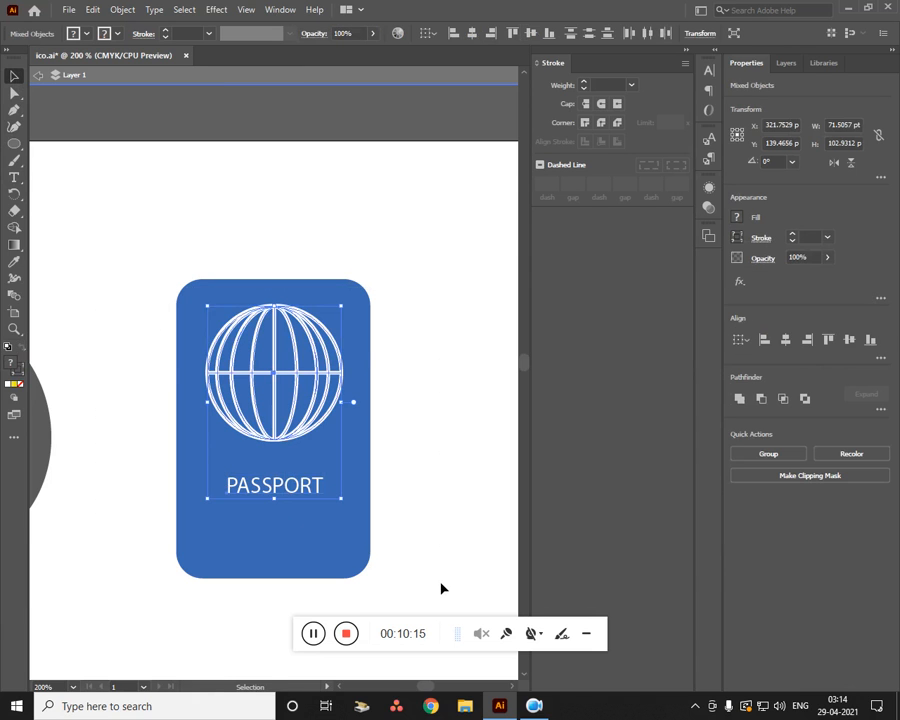
key(ctrl+minus)
key(ctrl+minus)
key(ctrl+minus)
key(ctrl+plus)
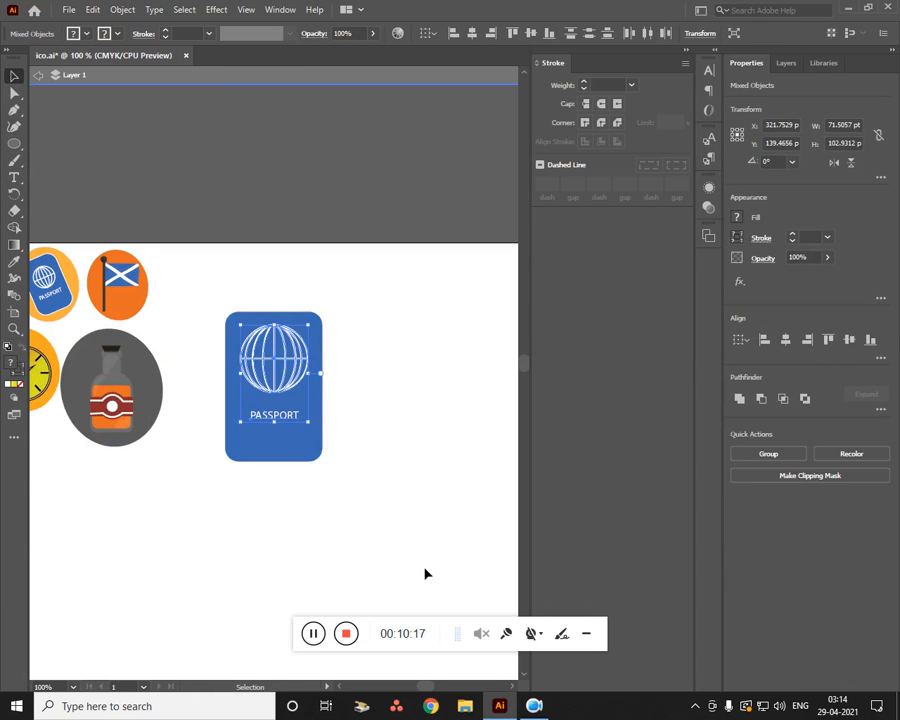
key(ctrl+plus)
drag(406, 526, 506, 564)
click(401, 566)
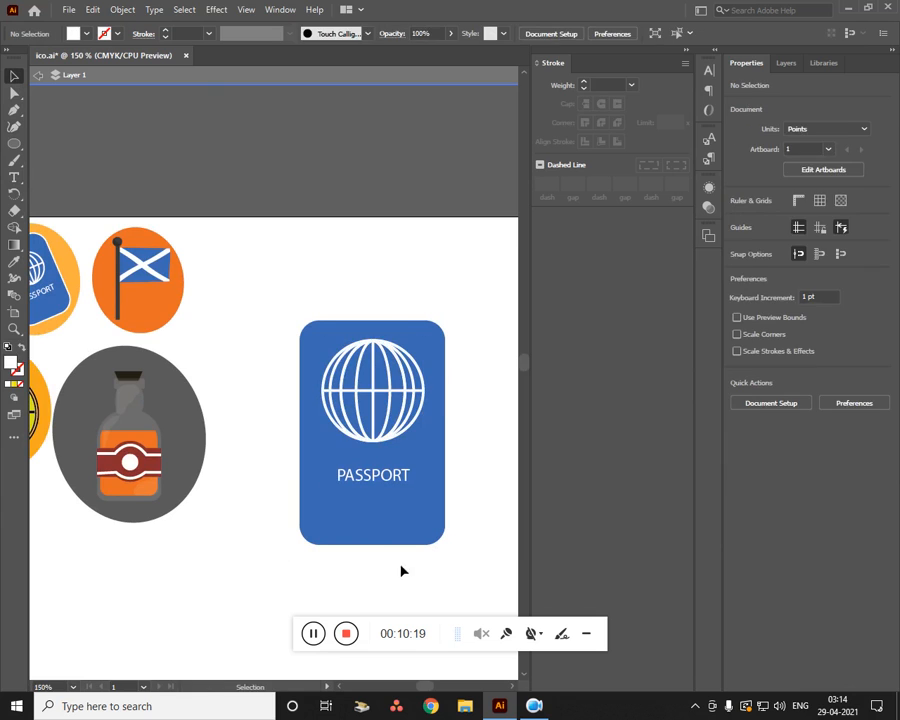
click(325, 382)
key(Delete)
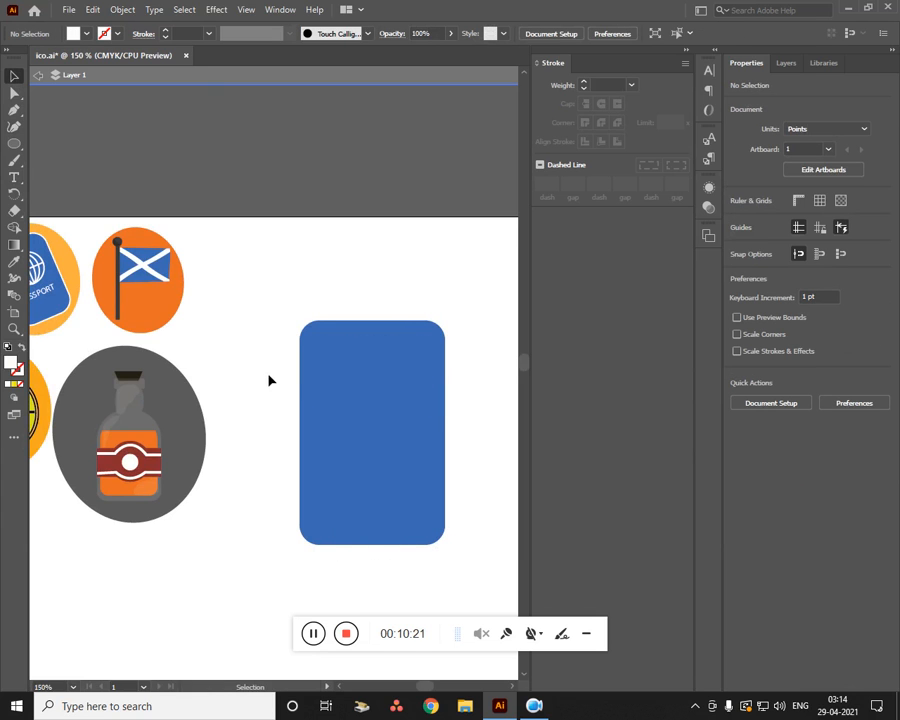
Unlock the blue rounded rectangle of the passport cover and delete it
scroll(396, 482, down, 5)
scroll(375, 478, up, 3)
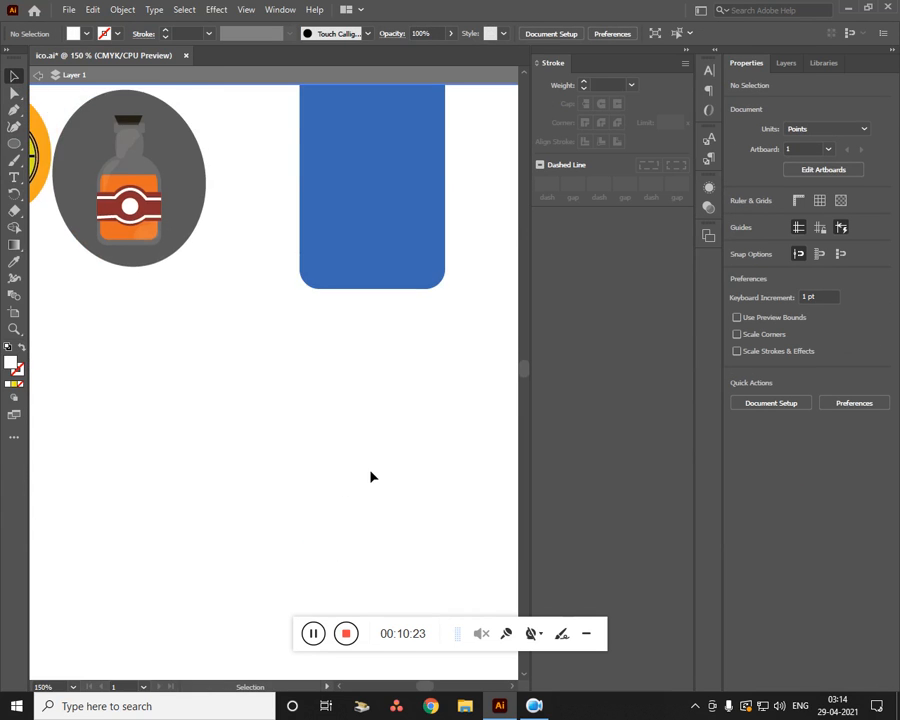
scroll(367, 477, up, 1)
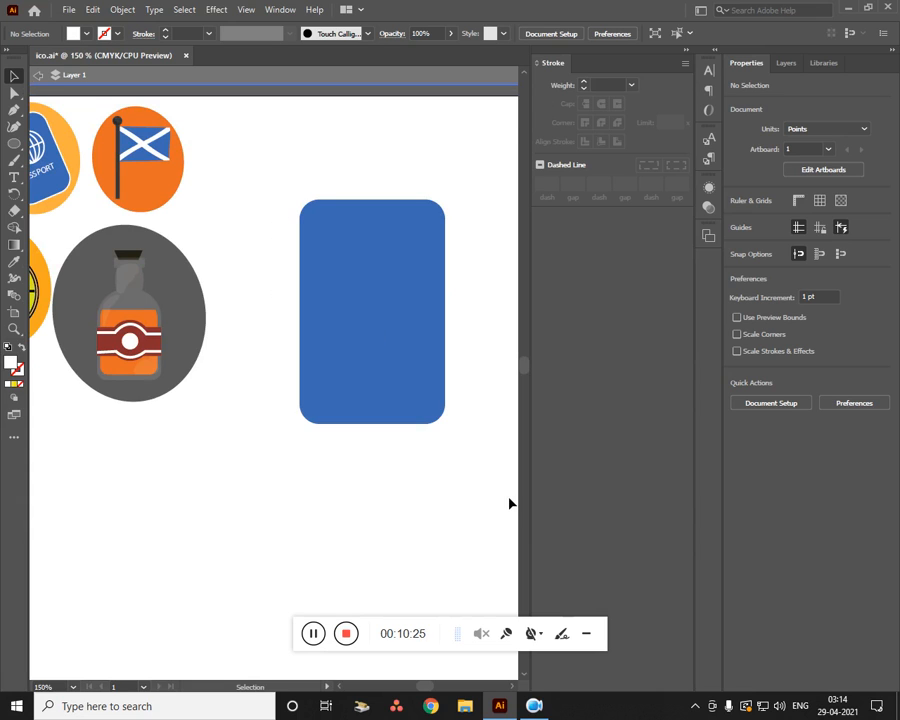
scroll(345, 404, up, 1)
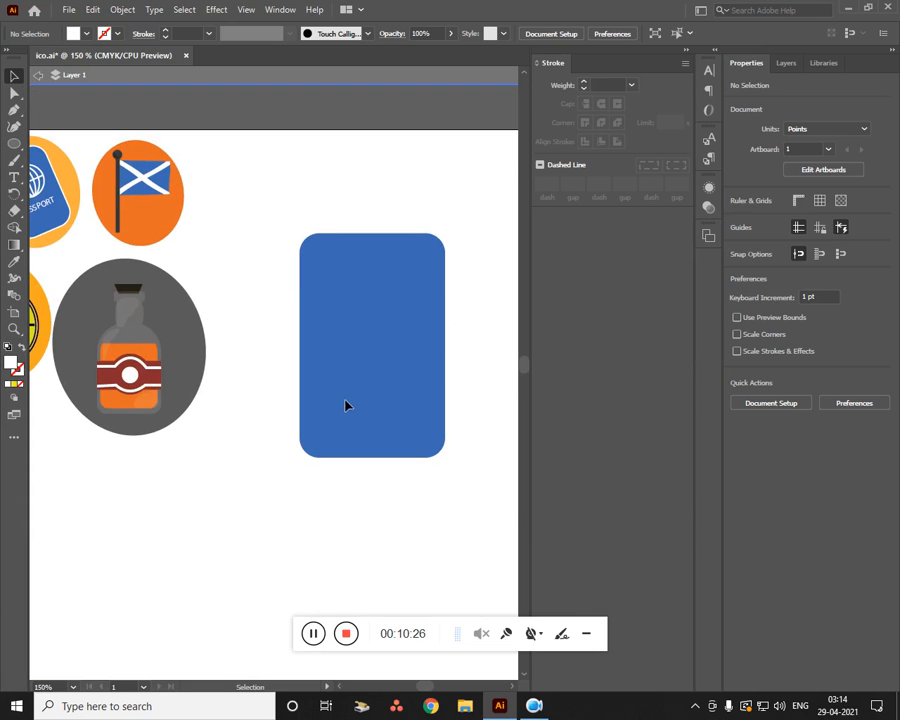
click(787, 63)
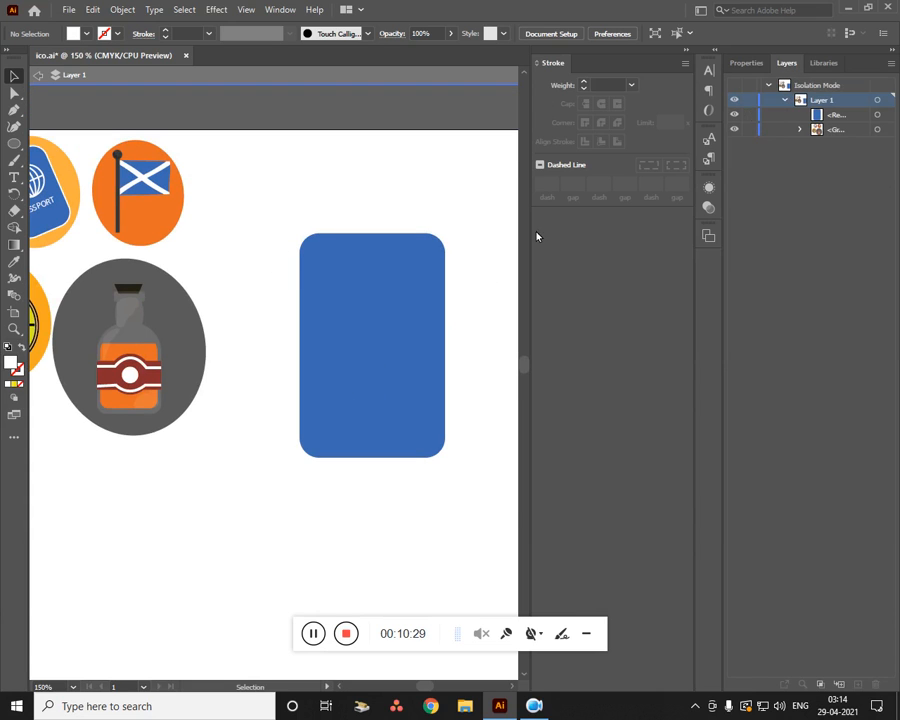
click(420, 312)
key(Delete)
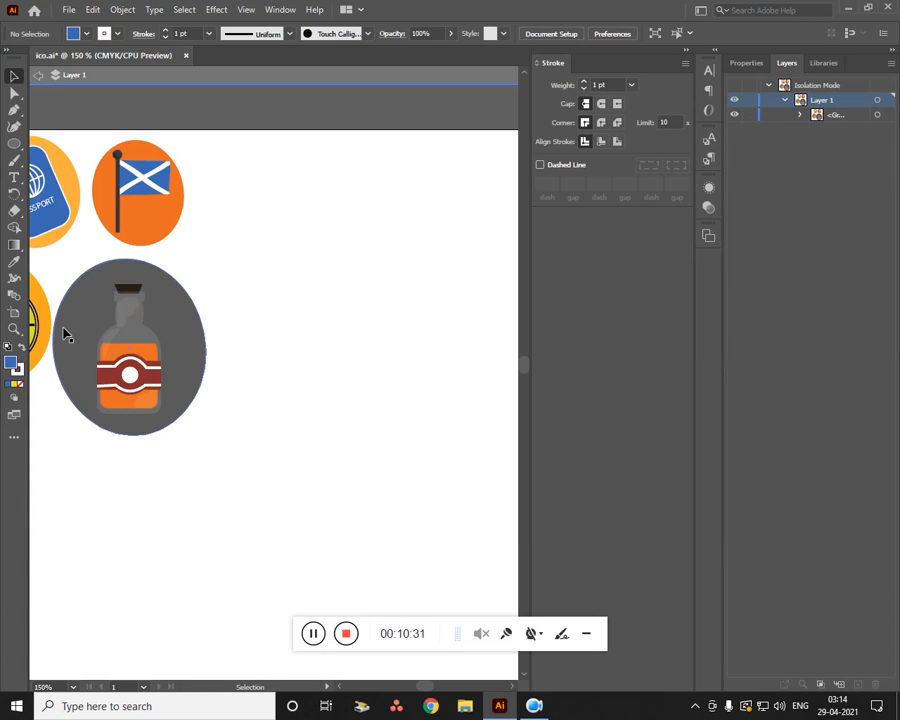
Draw a tall, narrow vertical rectangle in the empty area beside the bottle icon
drag(12, 148, 60, 143)
mouse_move(331, 250)
mouse_down()
mouse_move(357, 379)
mouse_move(350, 489)
mouse_up()
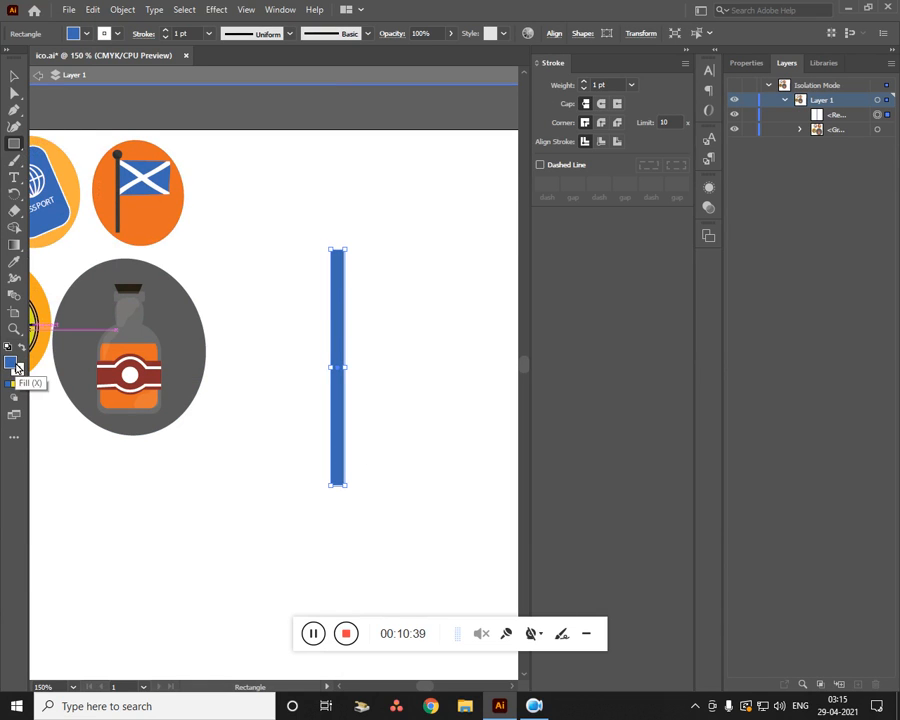
Fill the tall blue rectangle with the reference flagpole's dark grey and draw a small circle on its upper end
click(14, 261)
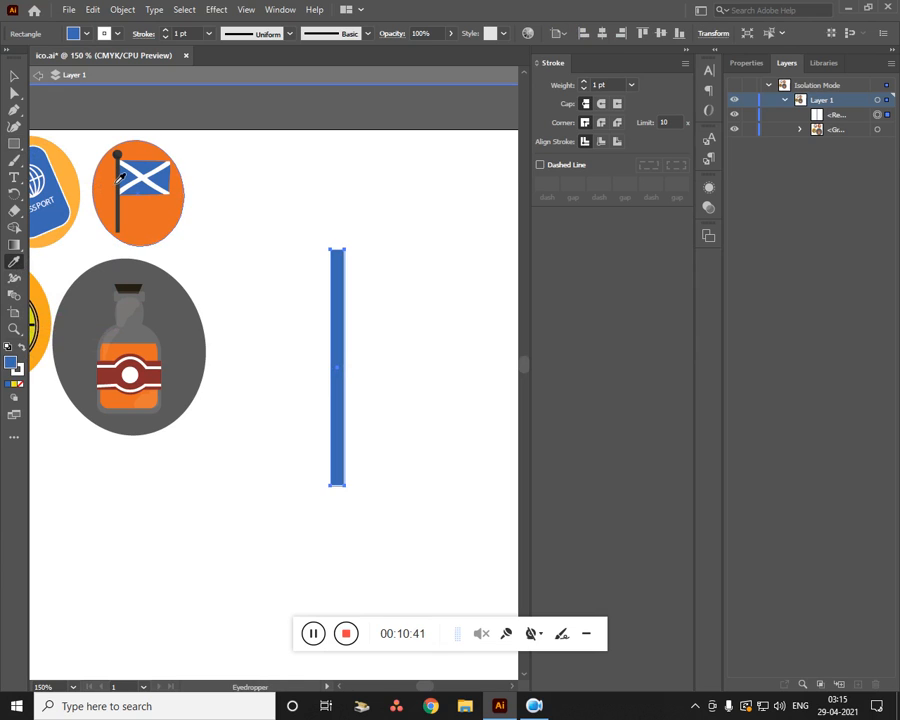
click(117, 182)
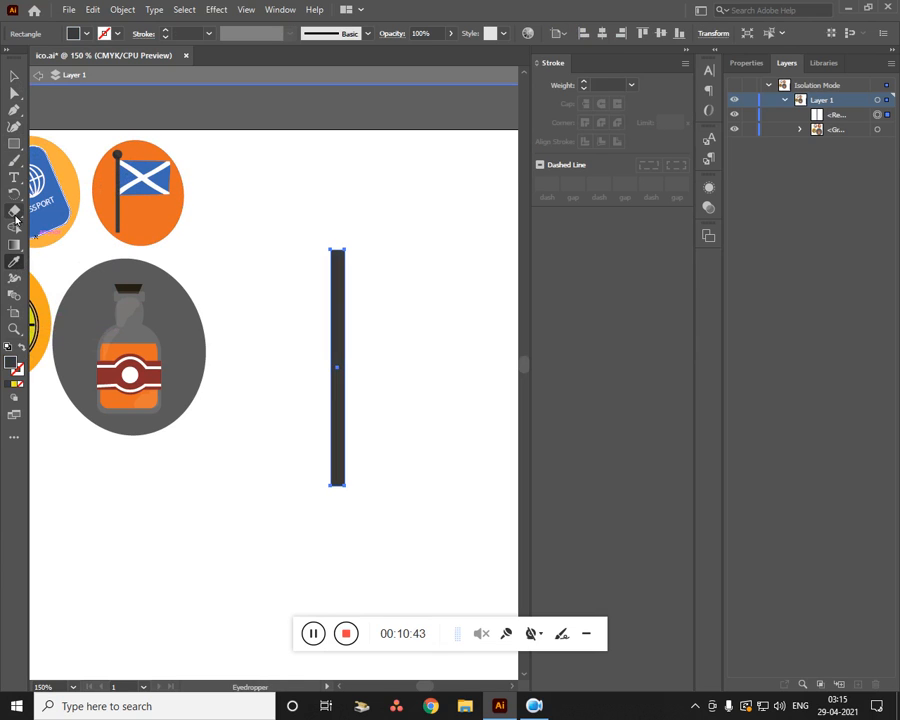
right_click(14, 143)
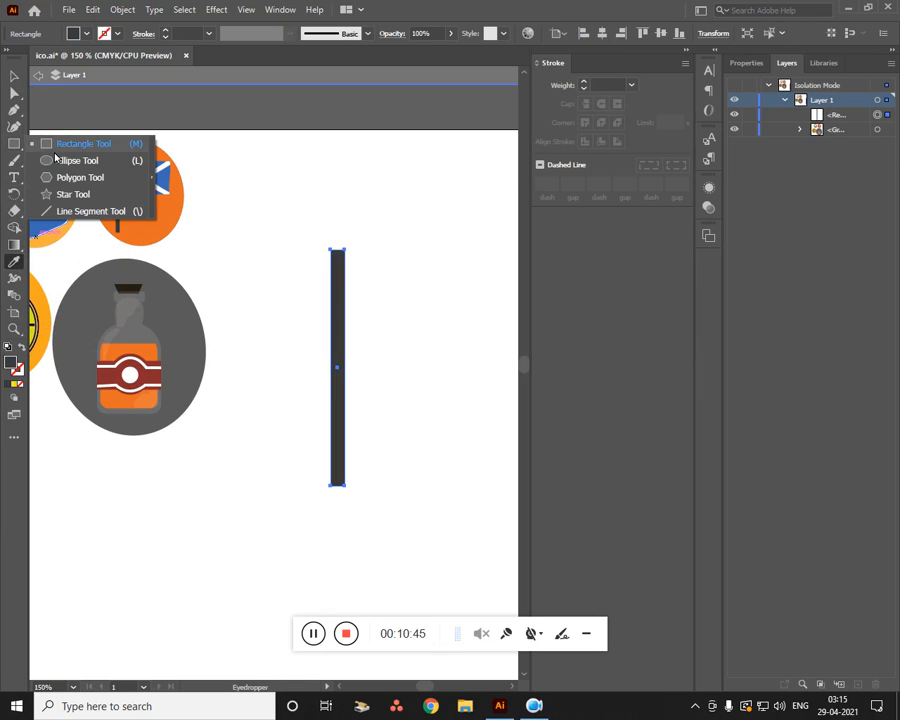
click(88, 162)
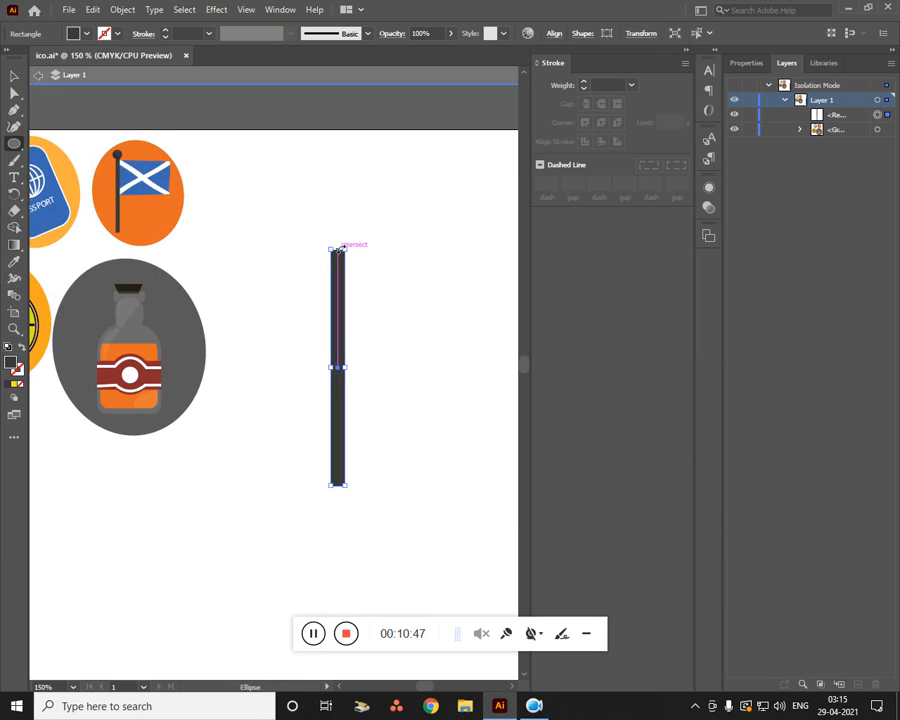
drag(324, 226, 359, 257)
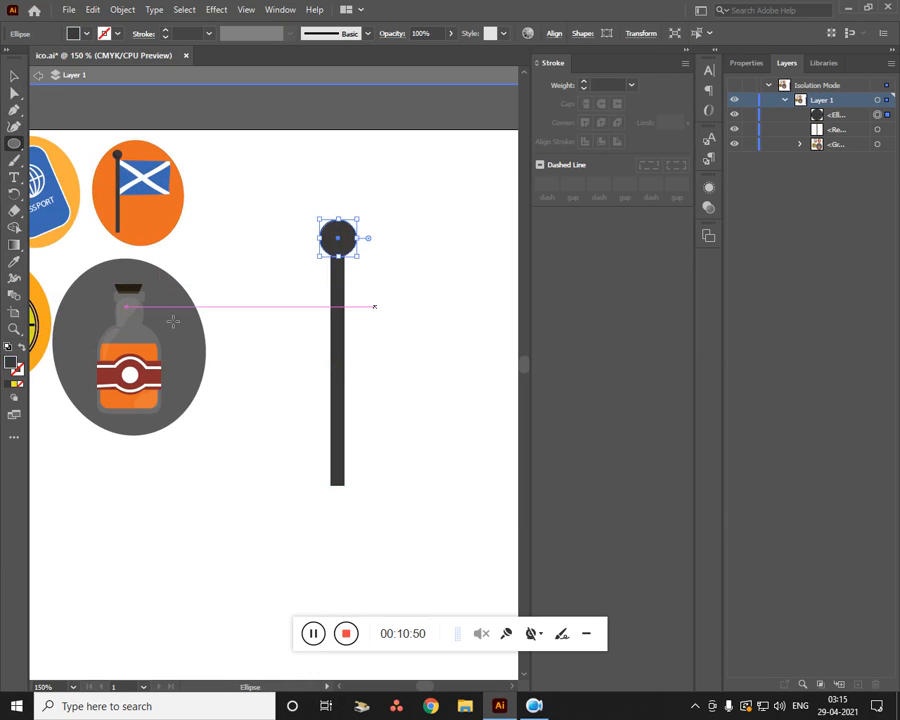
Group the circle with the tall rectangle beneath it
key(v)
drag(295, 231, 398, 314)
key(a)
key(ctrl+g)
Draw an open curved Pen path with no fill and a black stroke along the circle's lower-left inside
key(ctrl+plus)
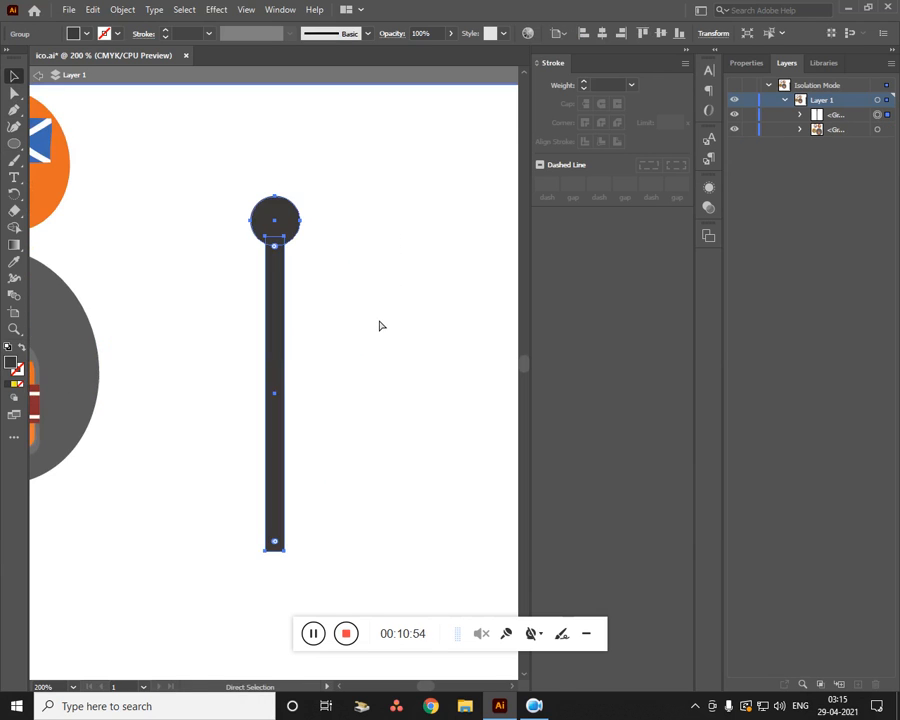
key(ctrl+plus)
key(ctrl+plus)
drag(385, 262, 392, 516)
click(408, 448)
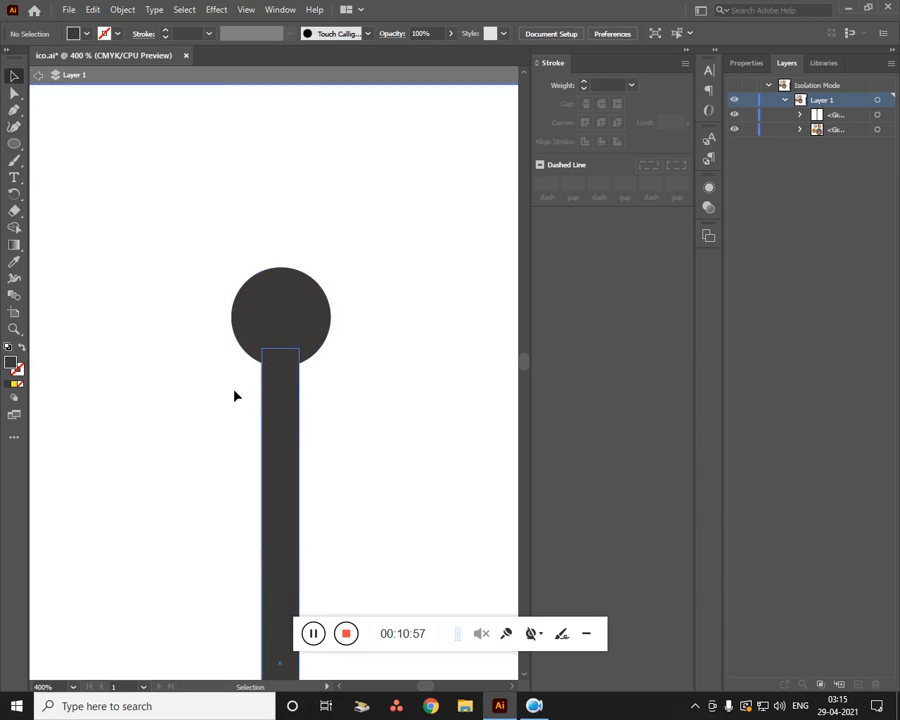
key(p)
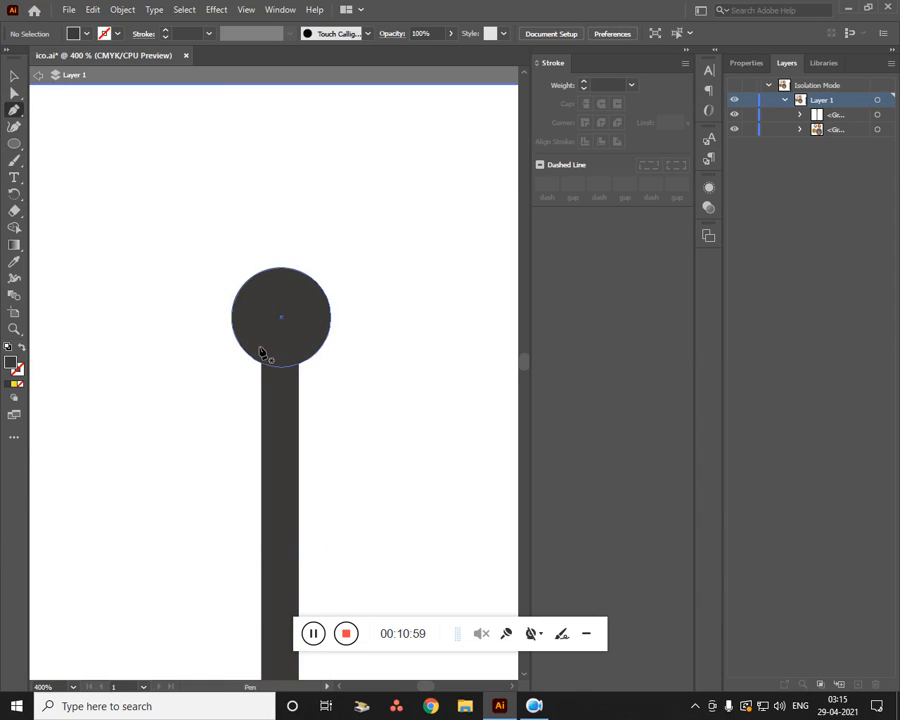
click(743, 64)
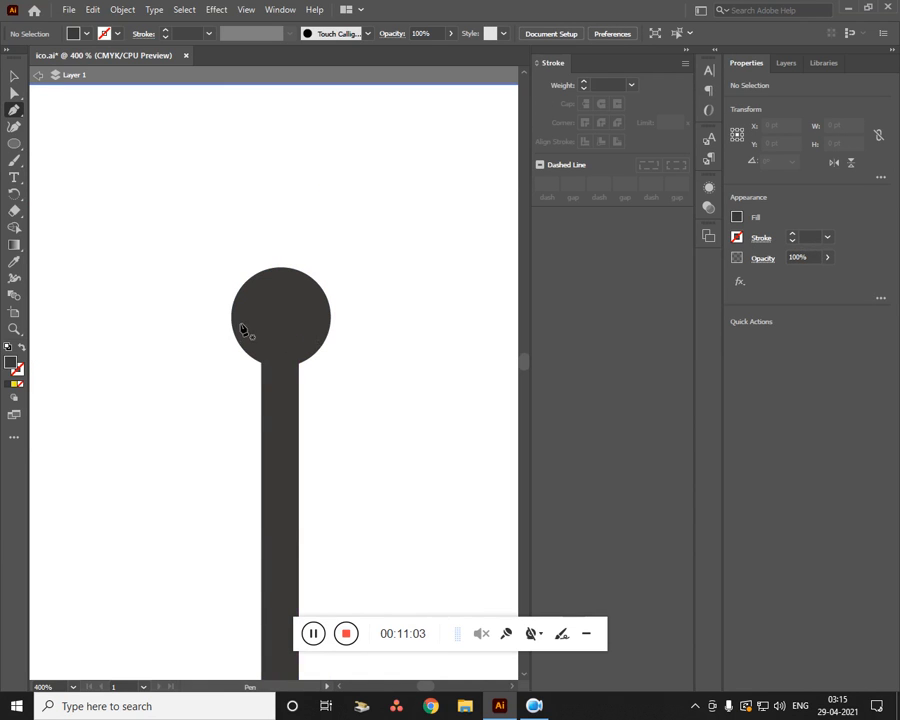
click(737, 217)
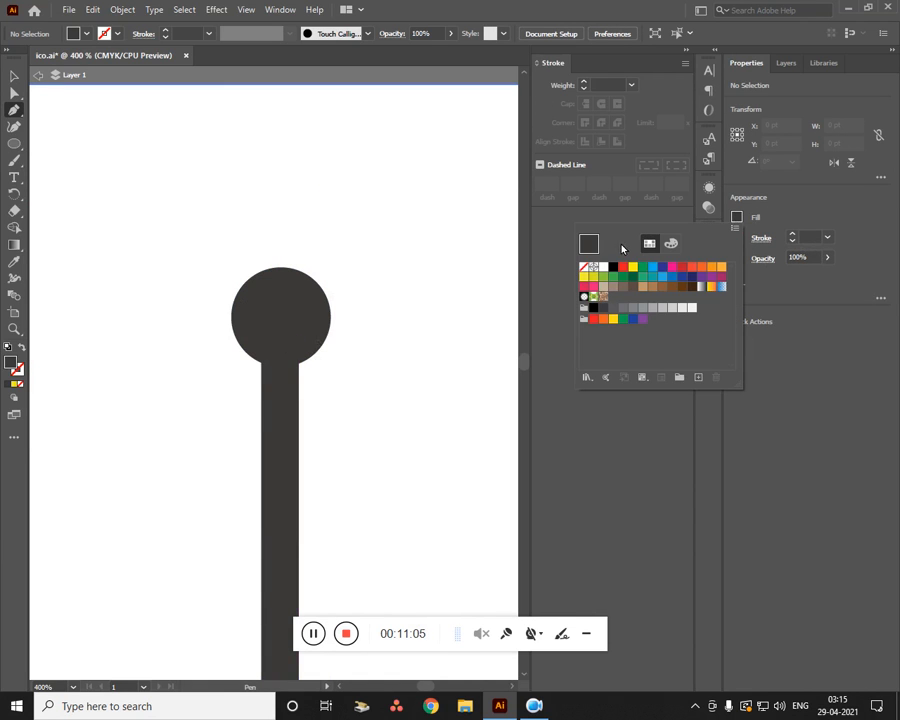
click(585, 268)
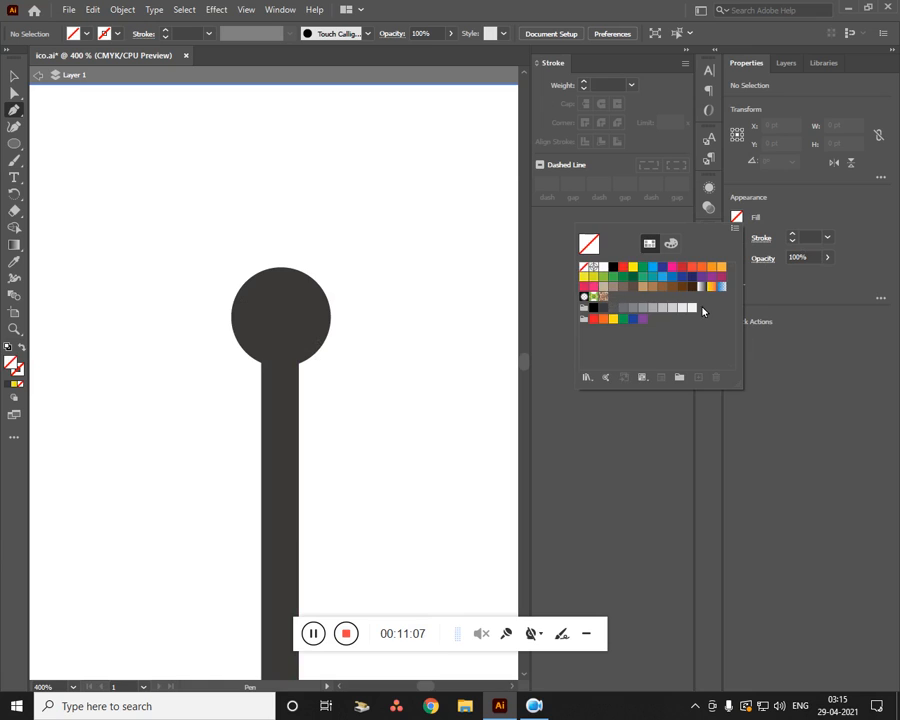
click(737, 237)
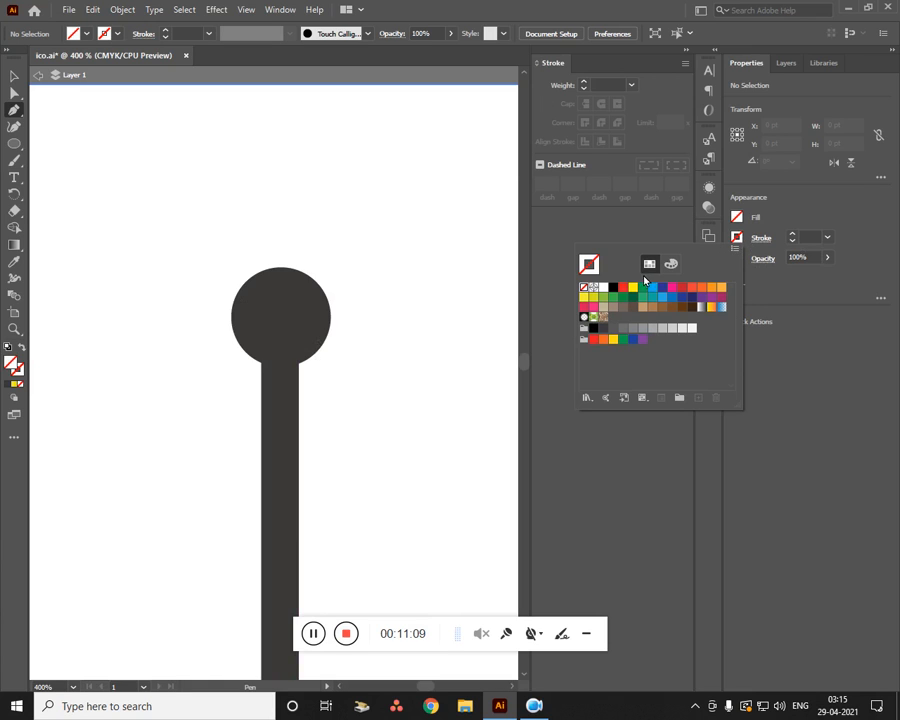
click(614, 287)
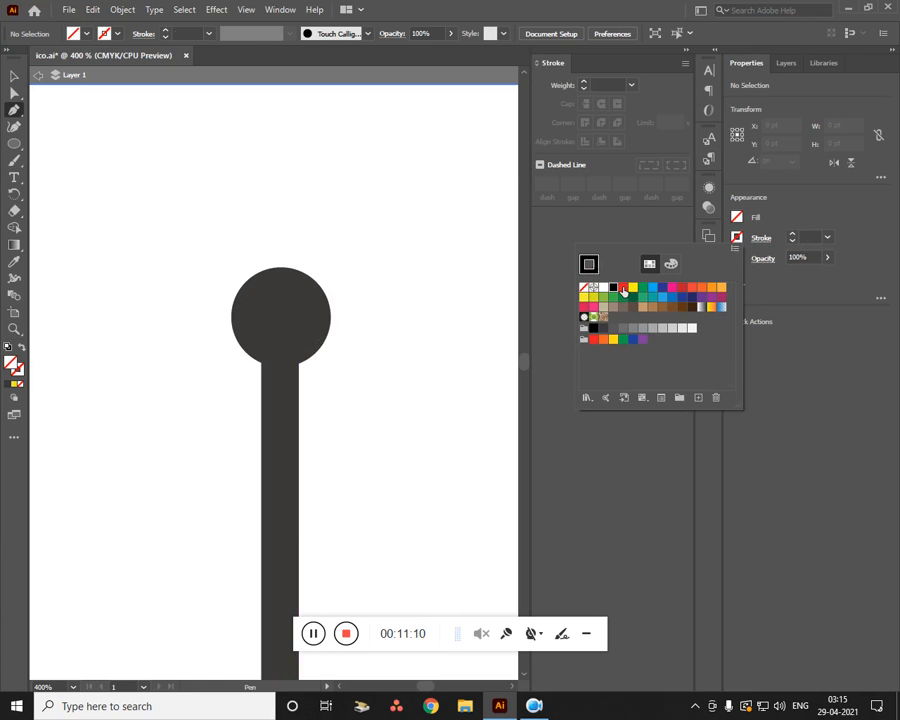
click(245, 294)
drag(298, 343, 369, 321)
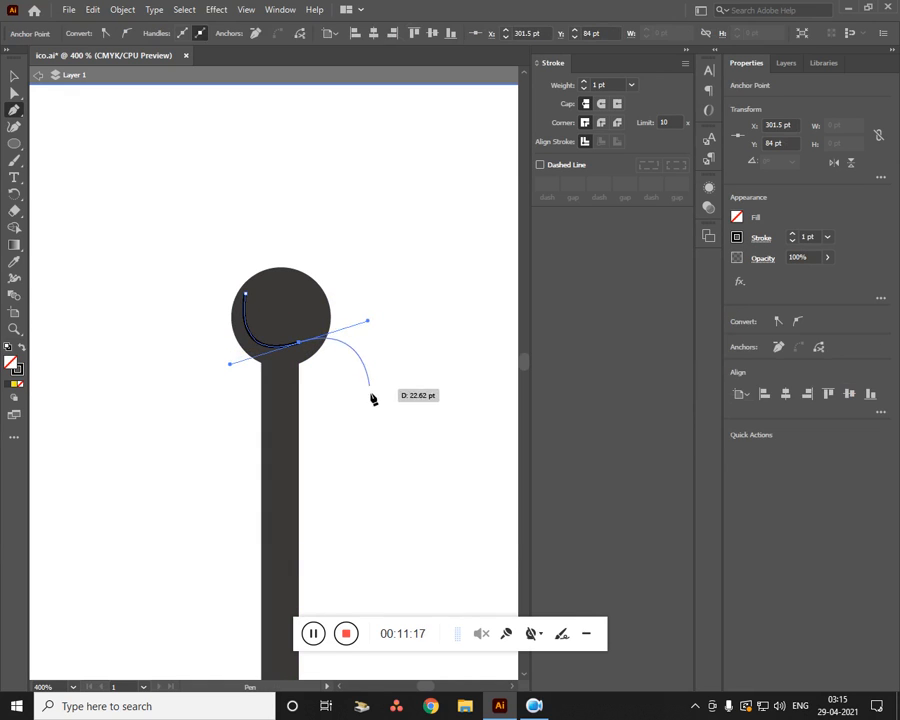
key(Escape)
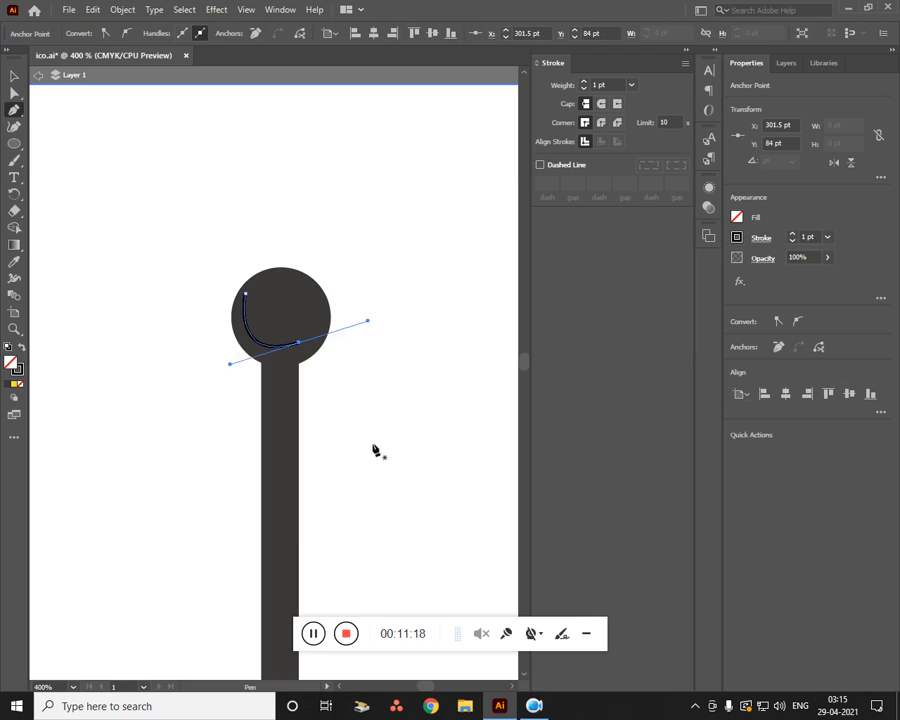
Apply the elliptical width profile to the curved path and set its stroke weight to 3 pt
click(770, 246)
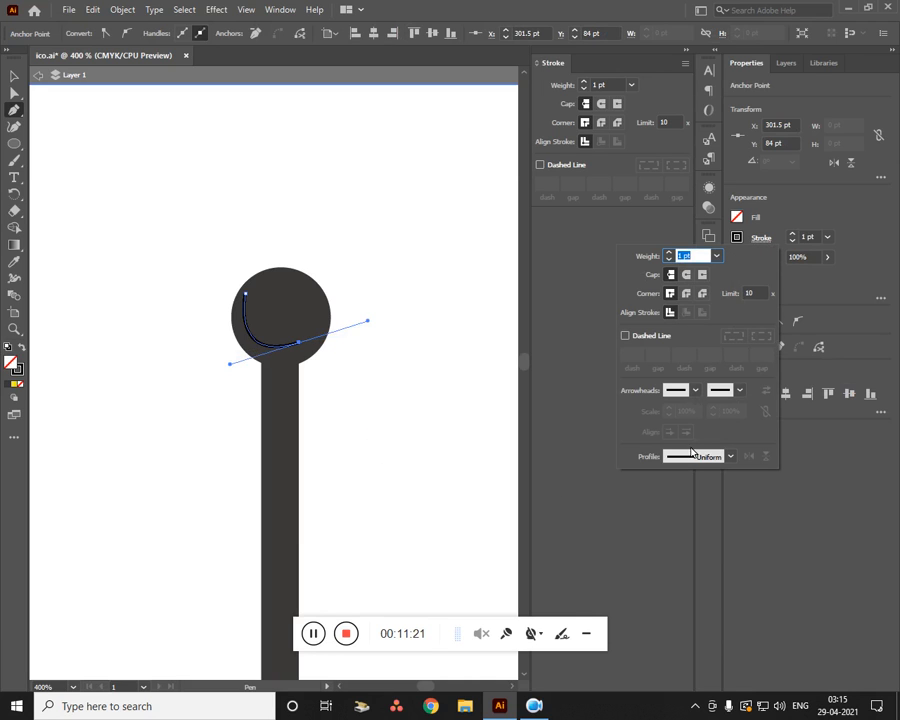
click(691, 454)
click(691, 500)
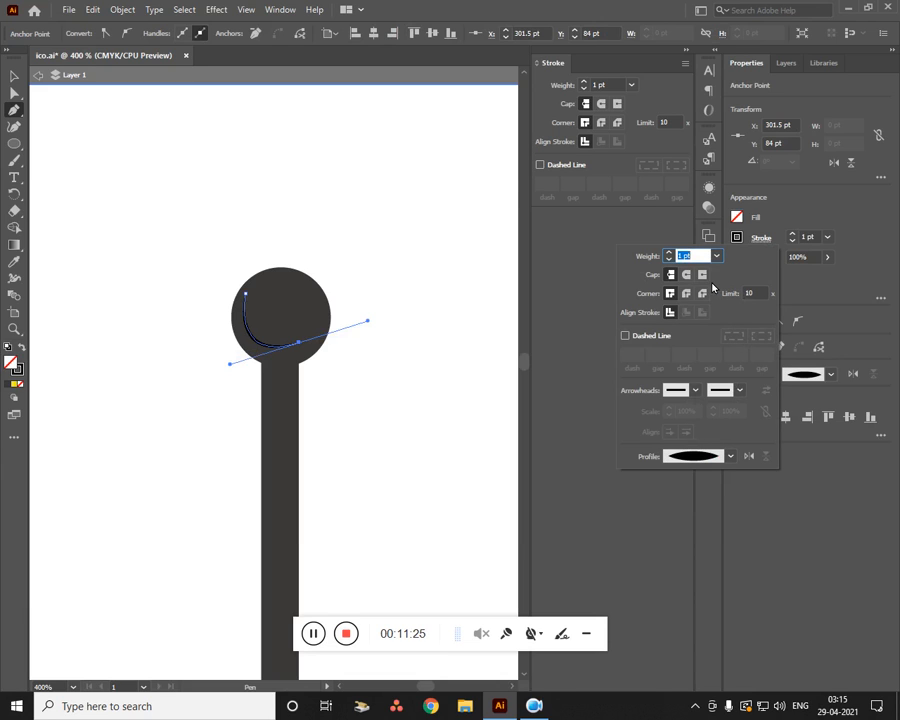
key(Up)
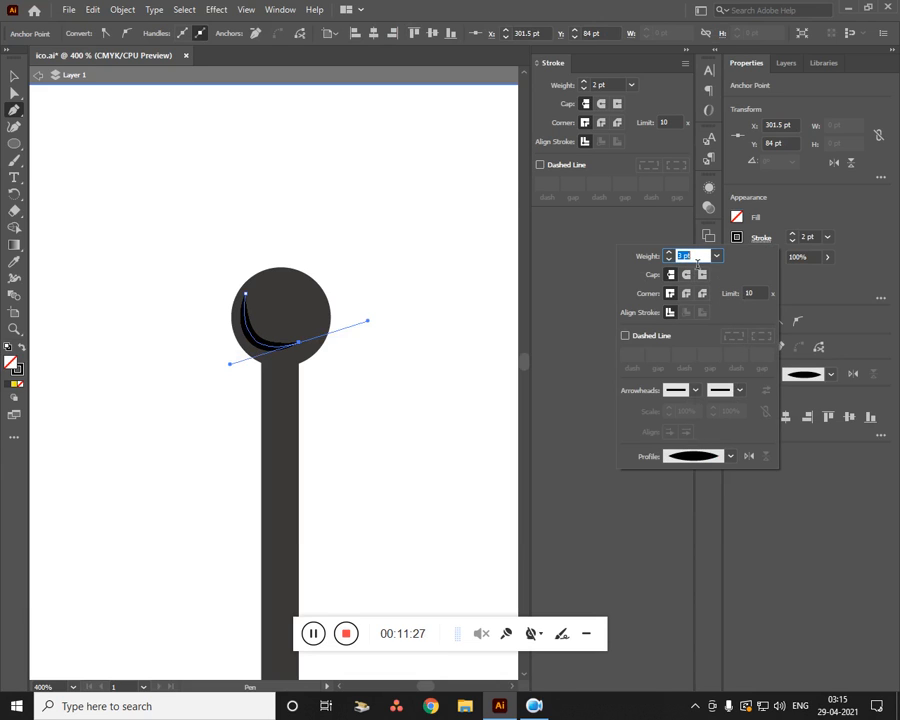
click(22, 74)
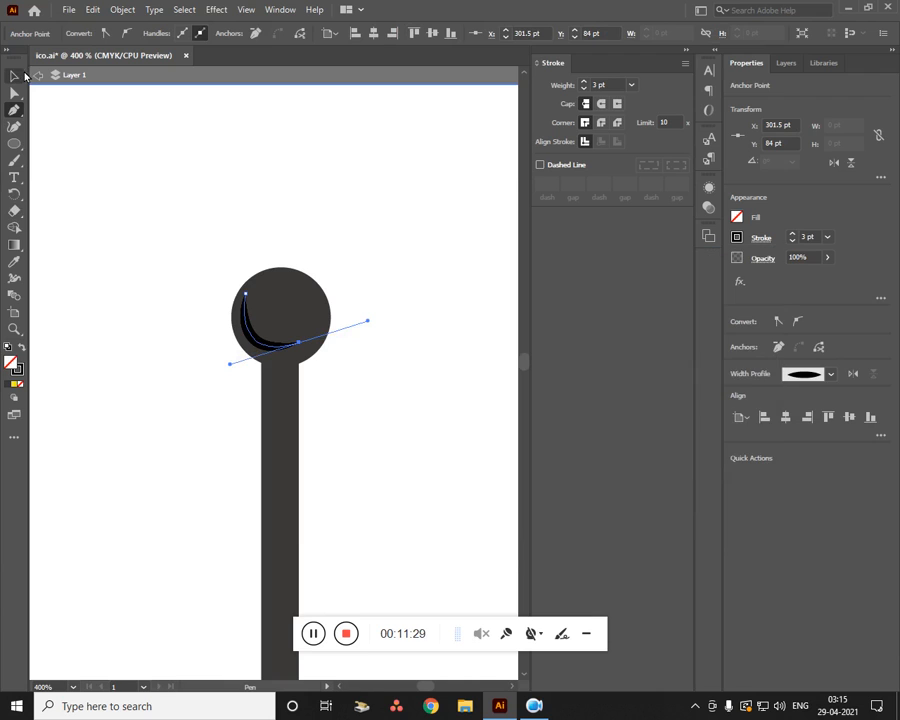
click(159, 347)
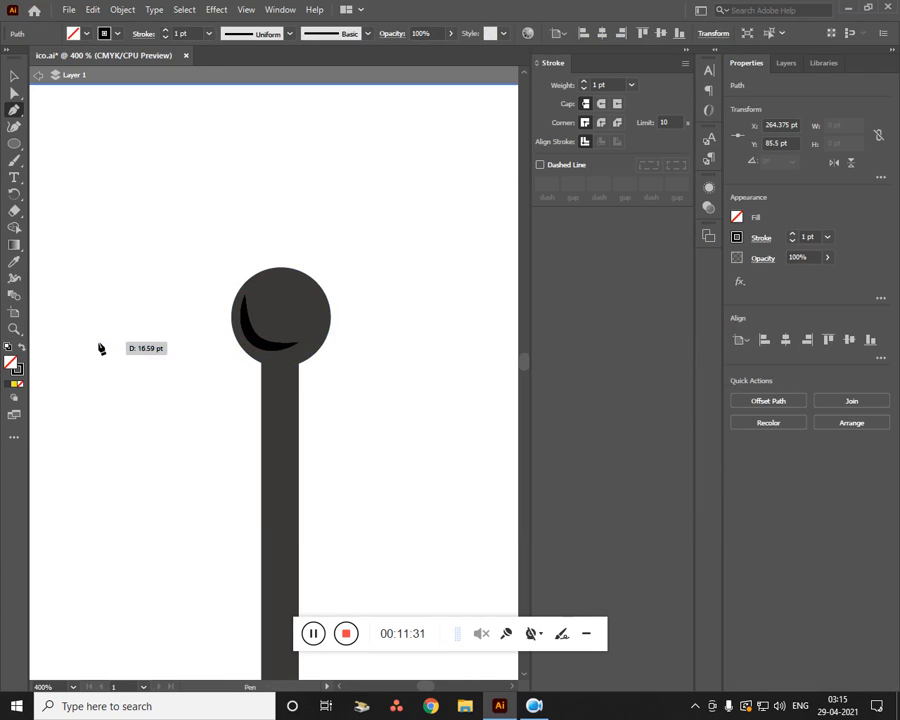
Widen the middle of the curved stroke with the Width tool to make a thicker crescent
key(w)
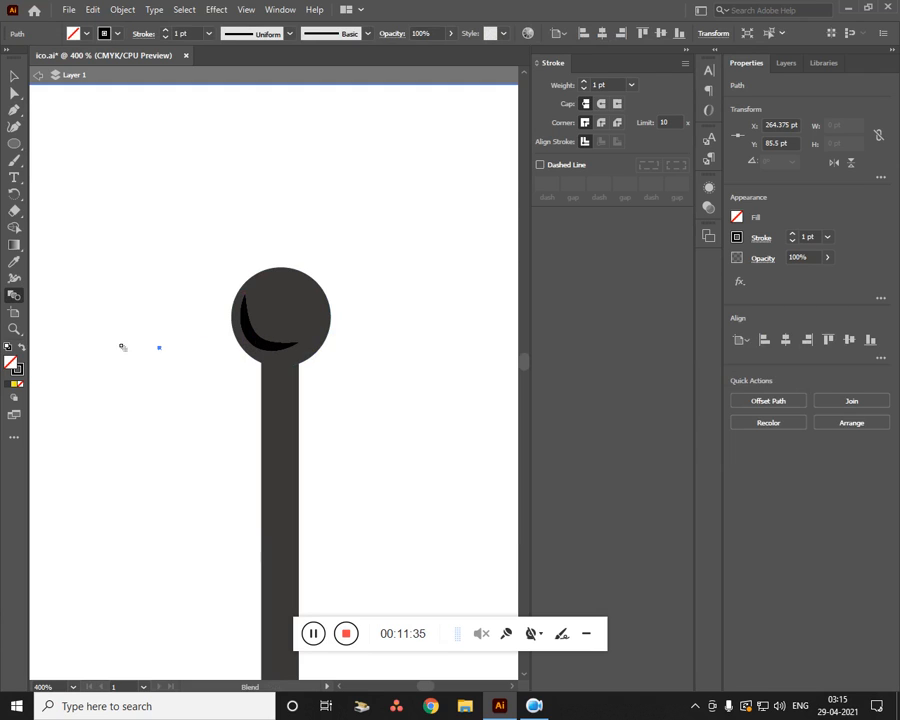
click(15, 280)
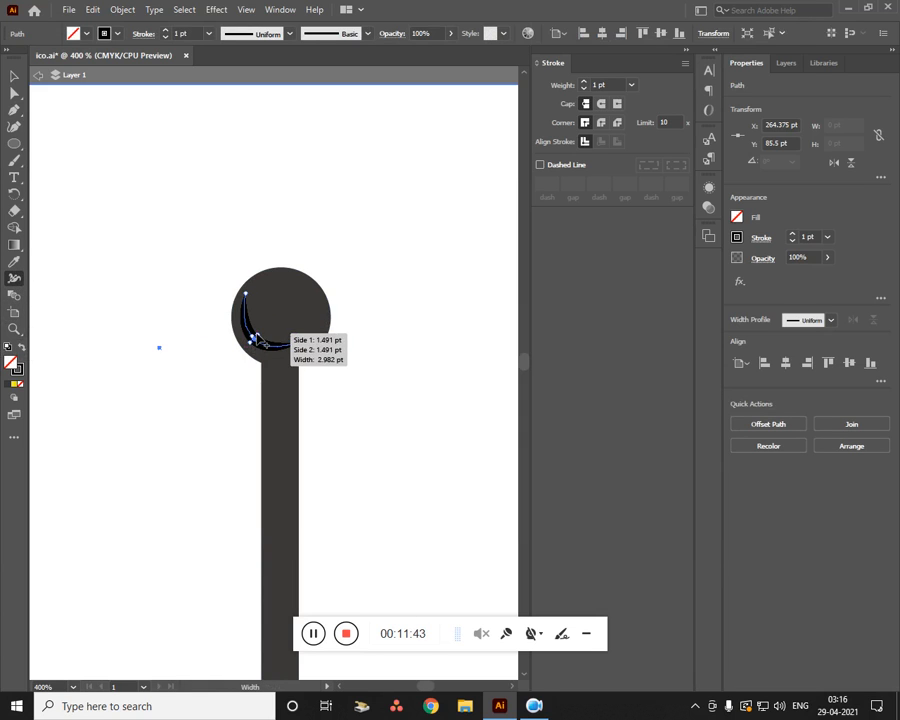
drag(259, 343, 272, 341)
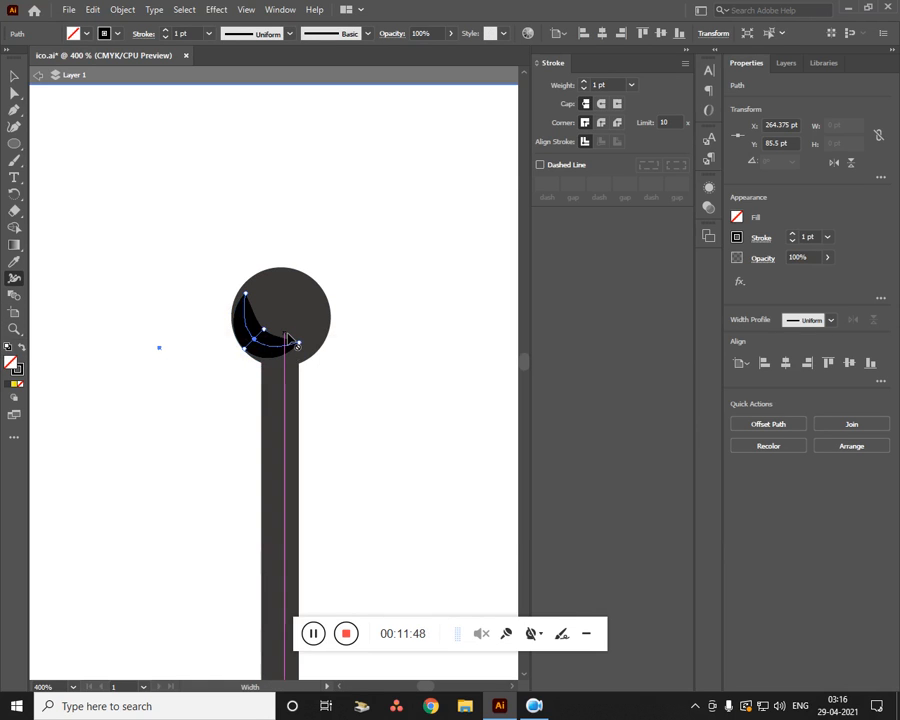
key(v)
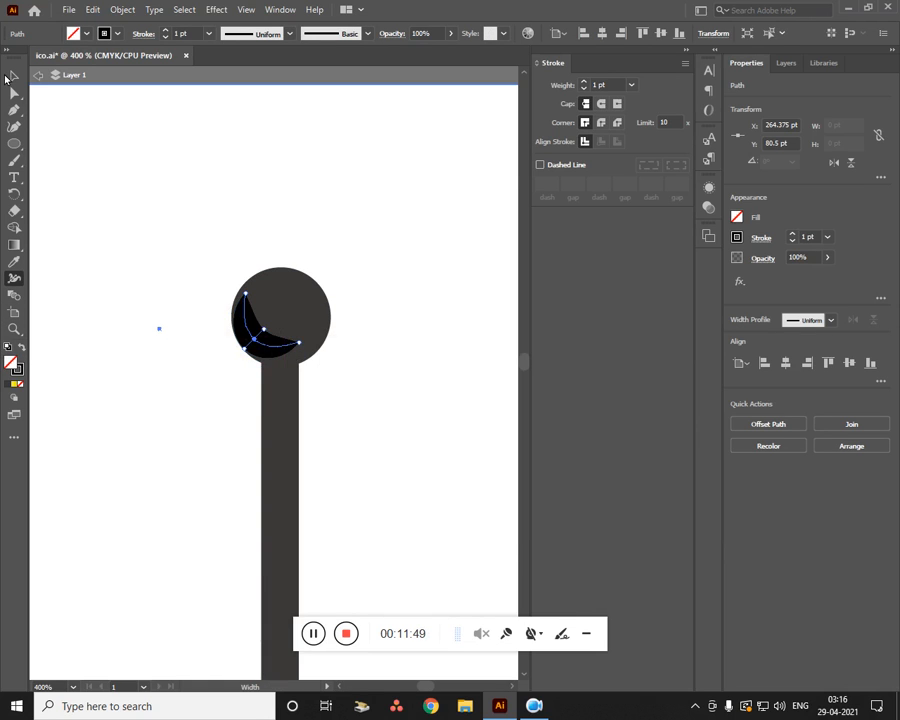
Nudge the black crescent to sit just inside the circle's edge, and deselect it
click(163, 317)
click(258, 343)
key(Right)
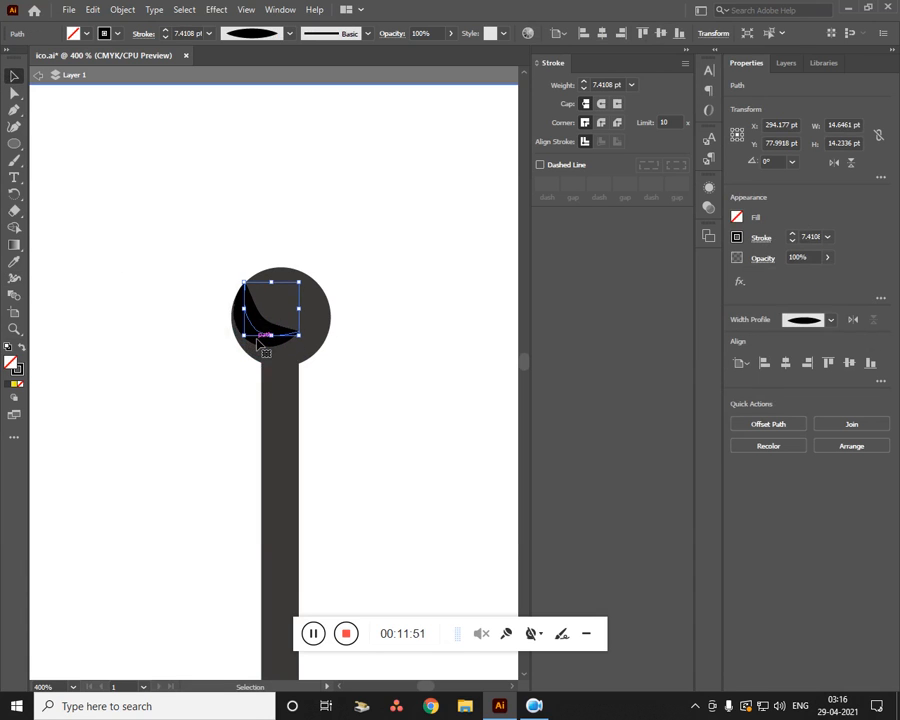
key(Up)
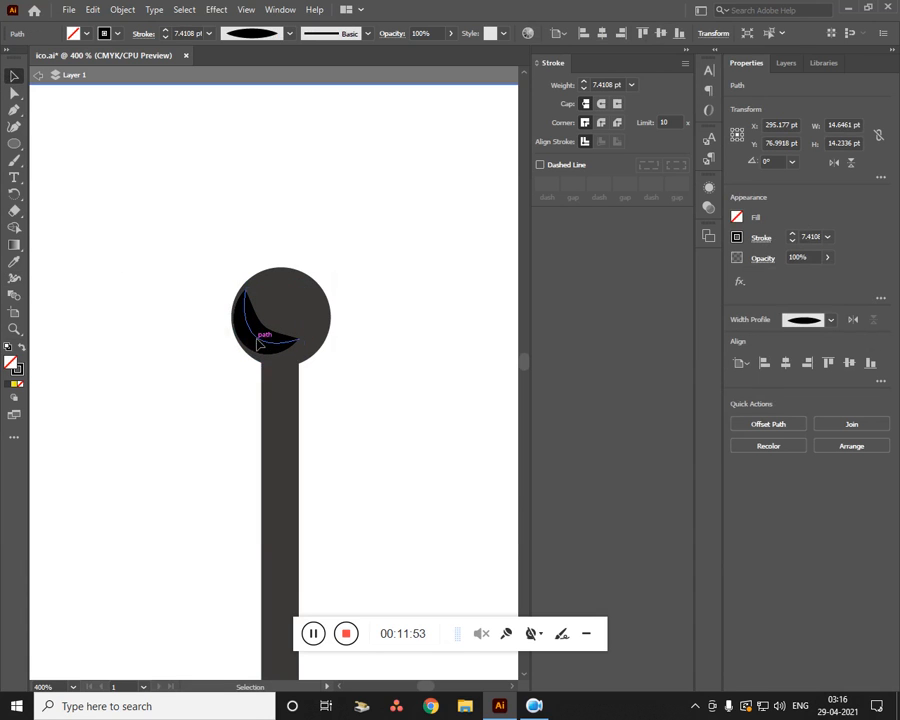
key(Return)
key(Escape)
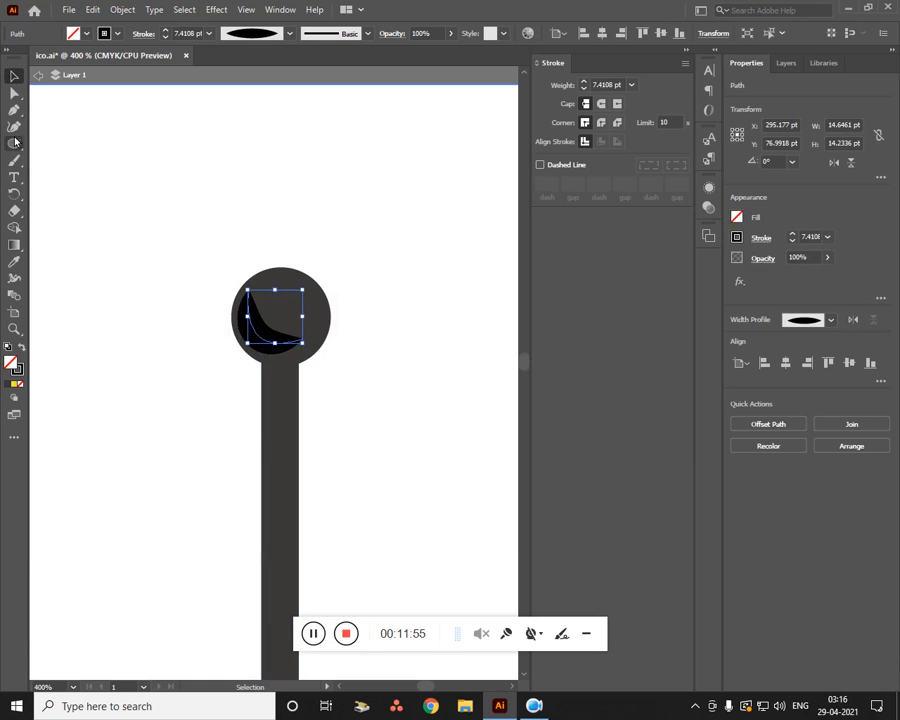
click(112, 158)
Move the crescent's lower-right end anchor outward and down, closer to the circle's edge
key(ctrl+minus)
key(ctrl+minus)
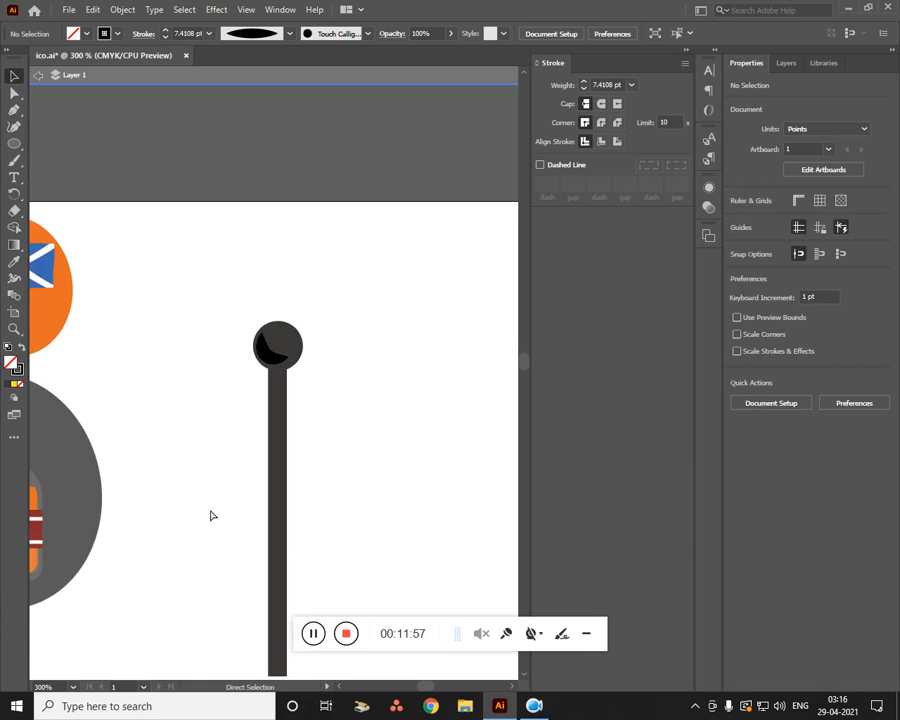
key(ctrl+plus)
key(ctrl+plus)
key(ctrl+plus)
key(ctrl+plus)
key(ctrl+plus)
key(space)
drag(279, 453, 227, 486)
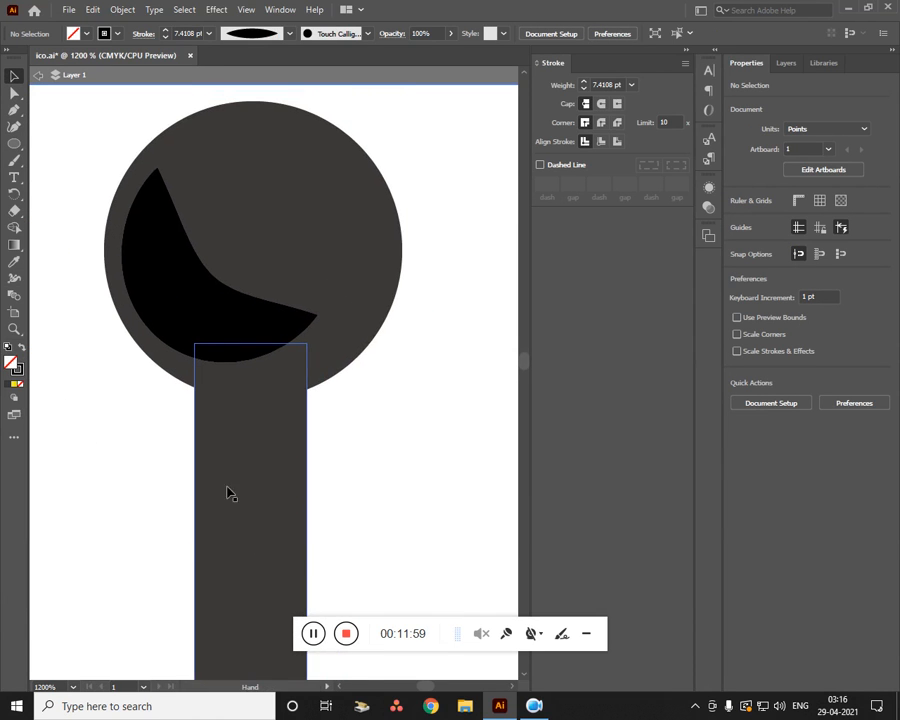
click(13, 93)
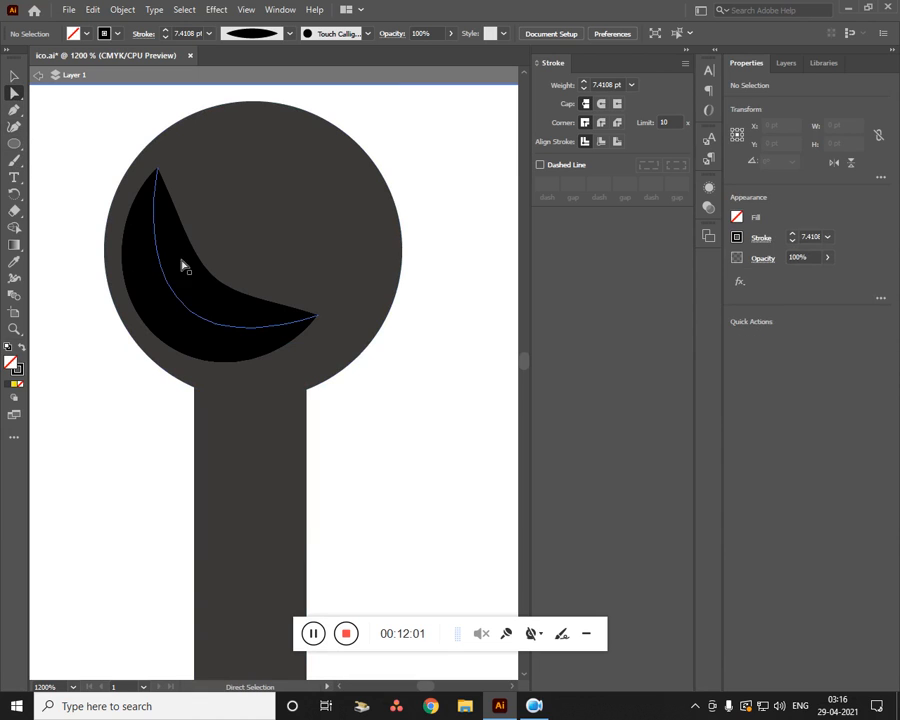
click(318, 317)
drag(317, 319, 353, 337)
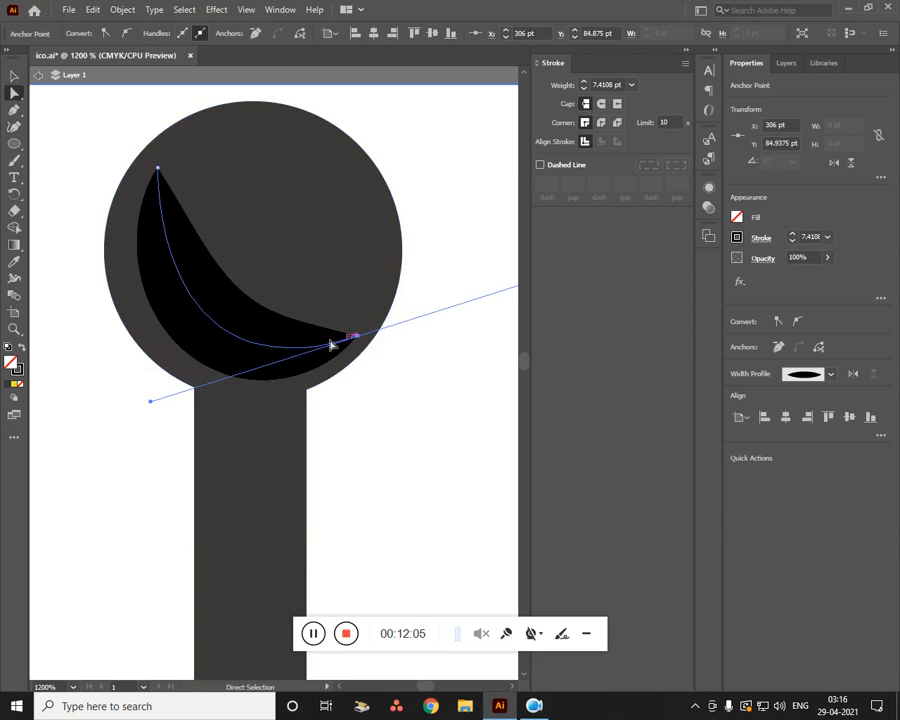
Shift the whole crescent slightly left and down within the circle, and deselect it
click(13, 75)
mouse_move(225, 298)
mouse_down()
mouse_move(207, 287)
mouse_move(222, 305)
mouse_up()
click(476, 393)
key(ctrl+minus)
key(ctrl+minus)
key(ctrl+minus)
key(ctrl+minus)
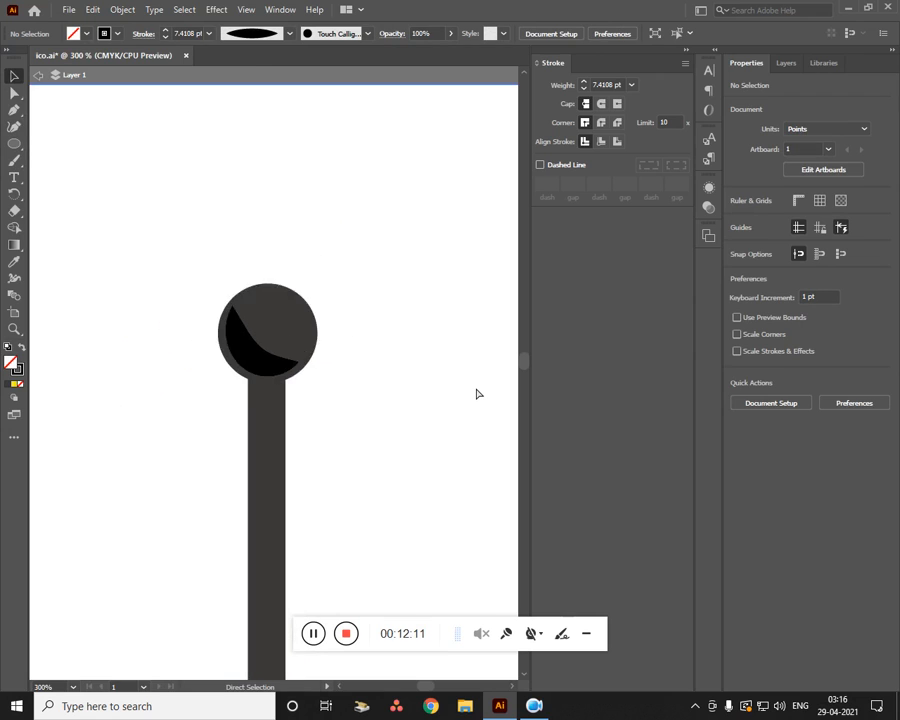
key(ctrl+plus)
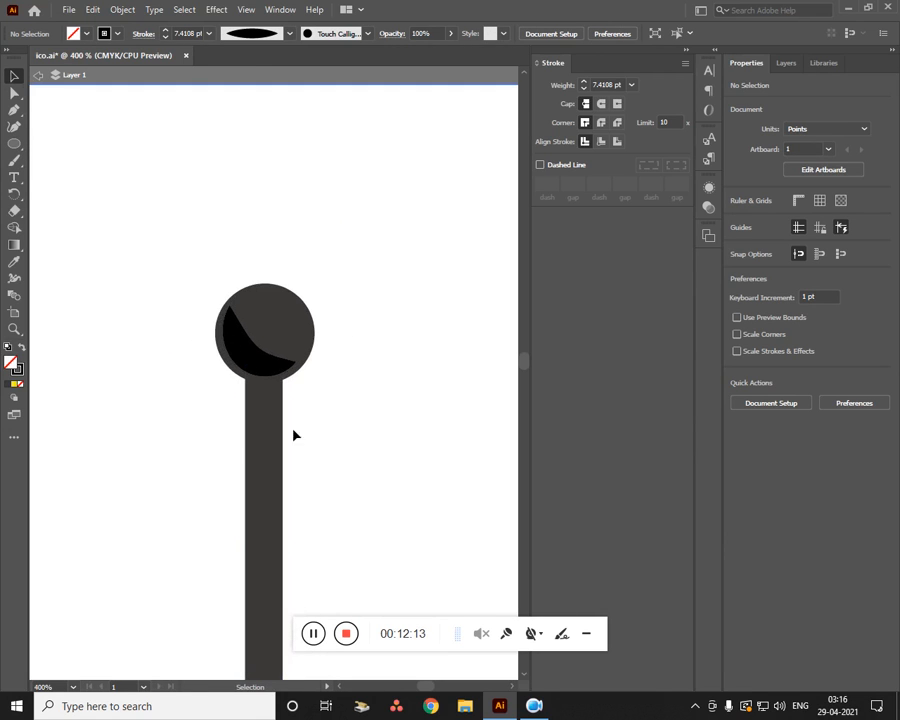
key(ctrl+plus)
drag(313, 441, 357, 344)
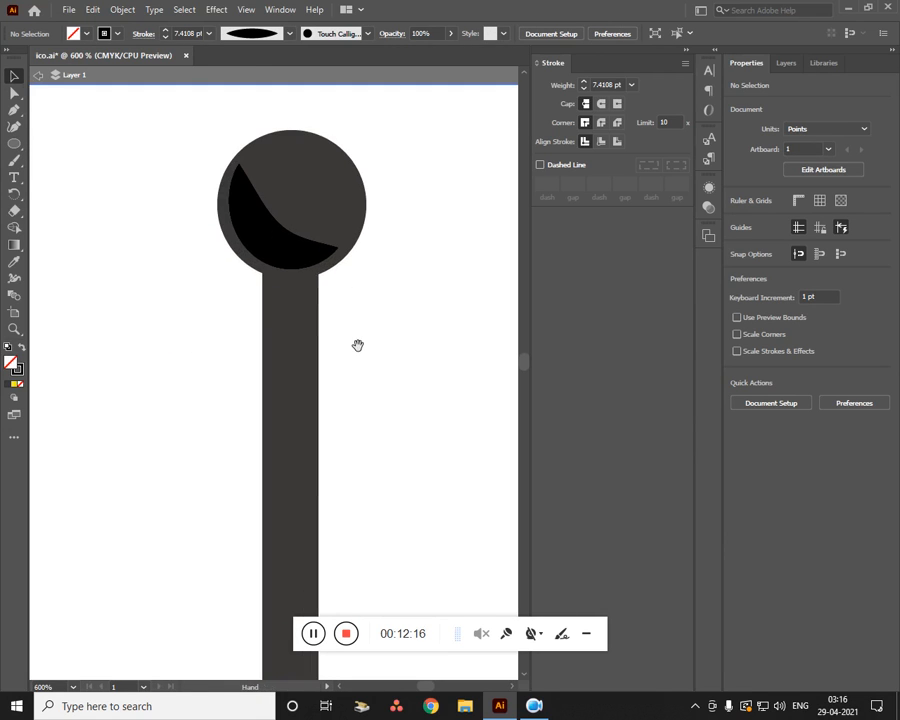
key(u)
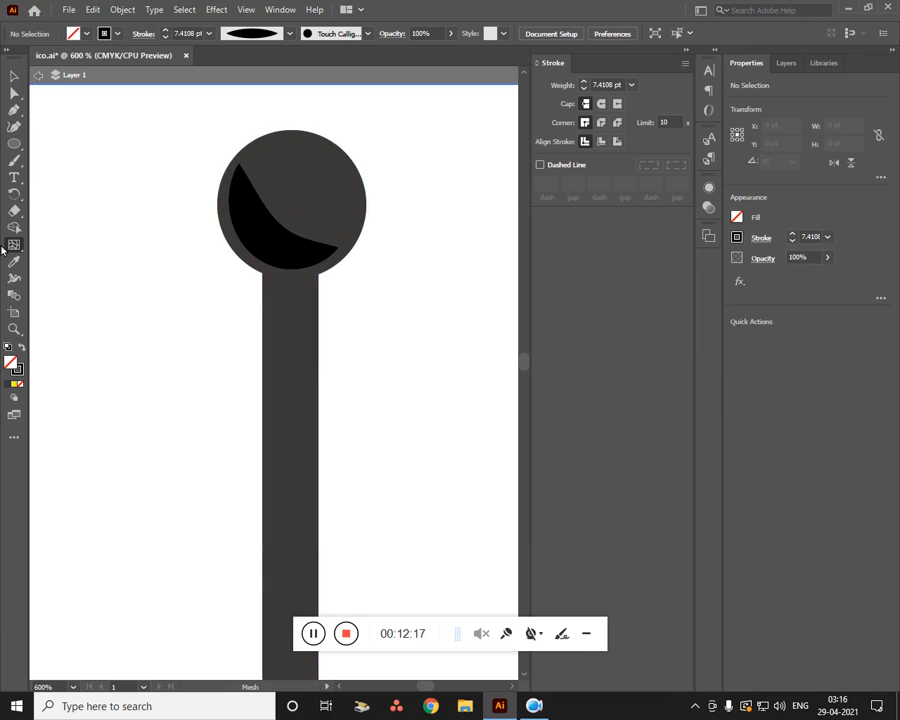
drag(14, 143, 66, 144)
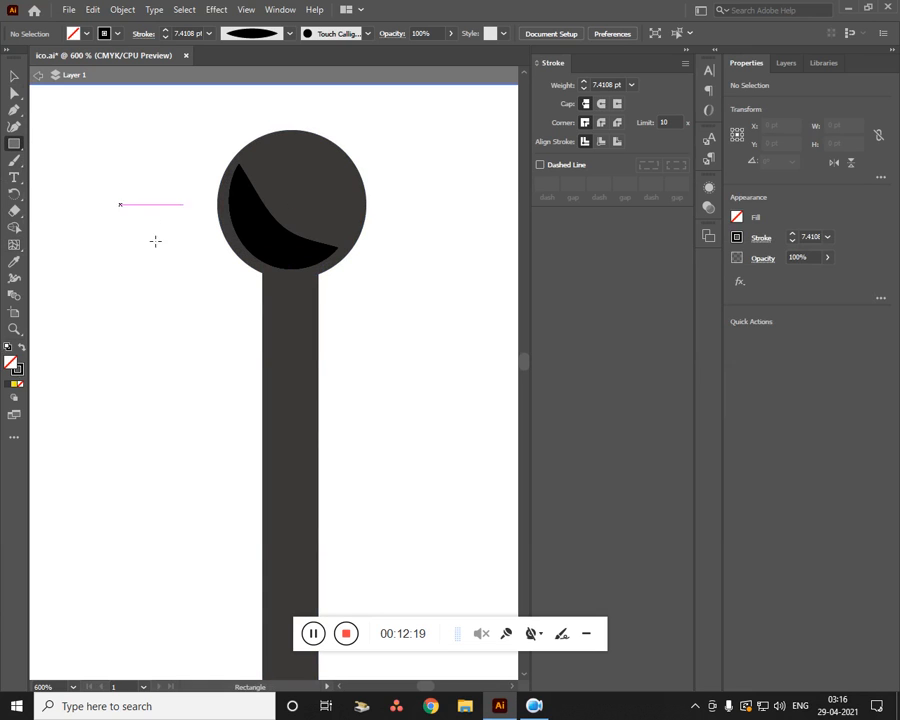
drag(252, 286, 272, 352)
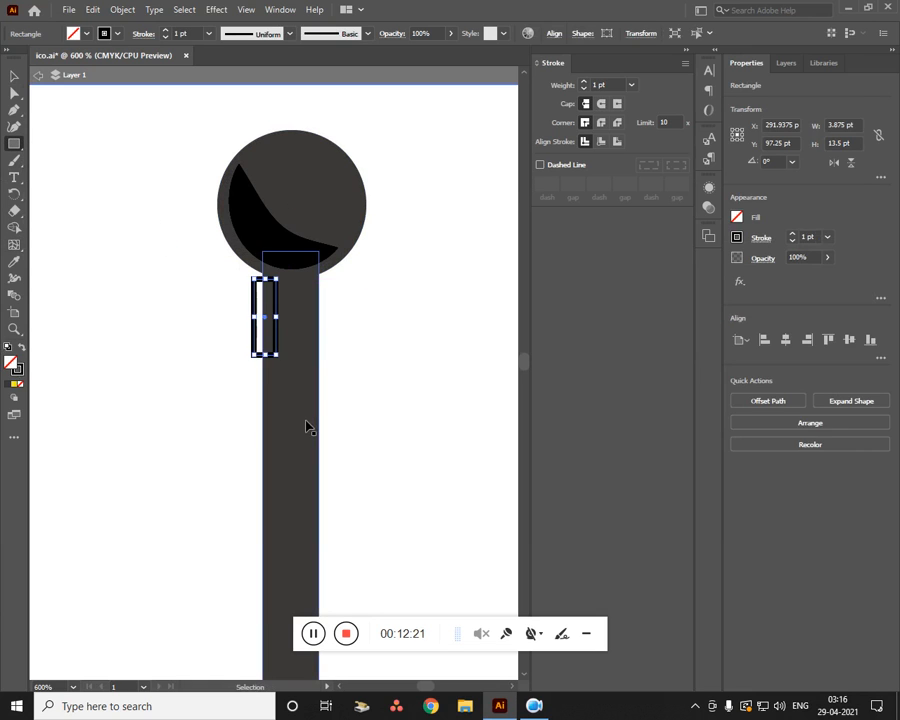
key(ctrl+z)
Draw a black-filled rectangle about 4 pt wide and 89 pt tall along the pole's left edge, starting just below the knob
click(739, 220)
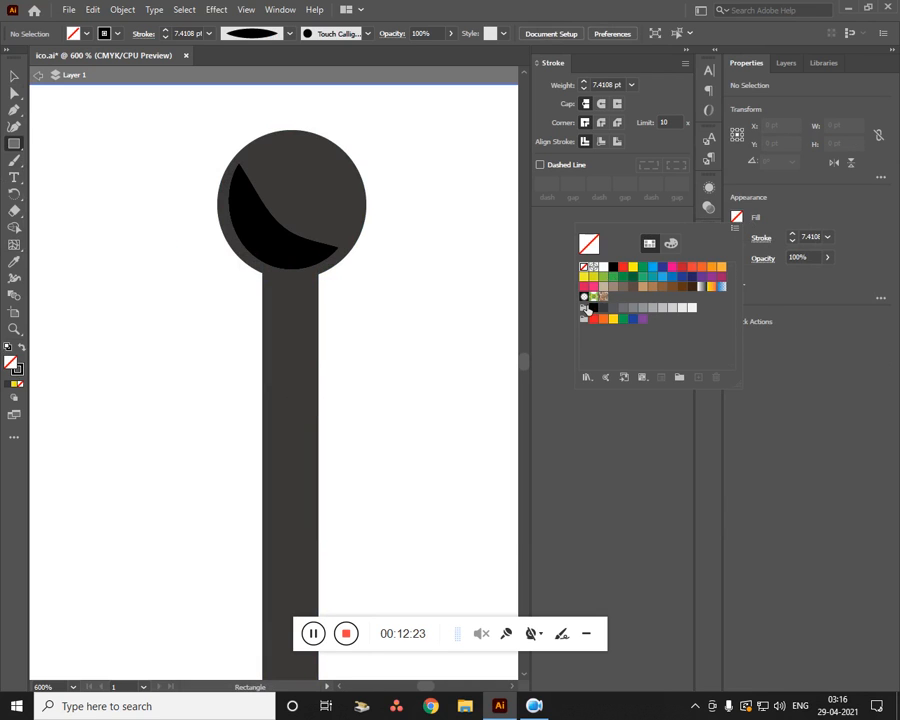
click(612, 267)
scroll(352, 256, down, 3)
scroll(258, 144, right, 1)
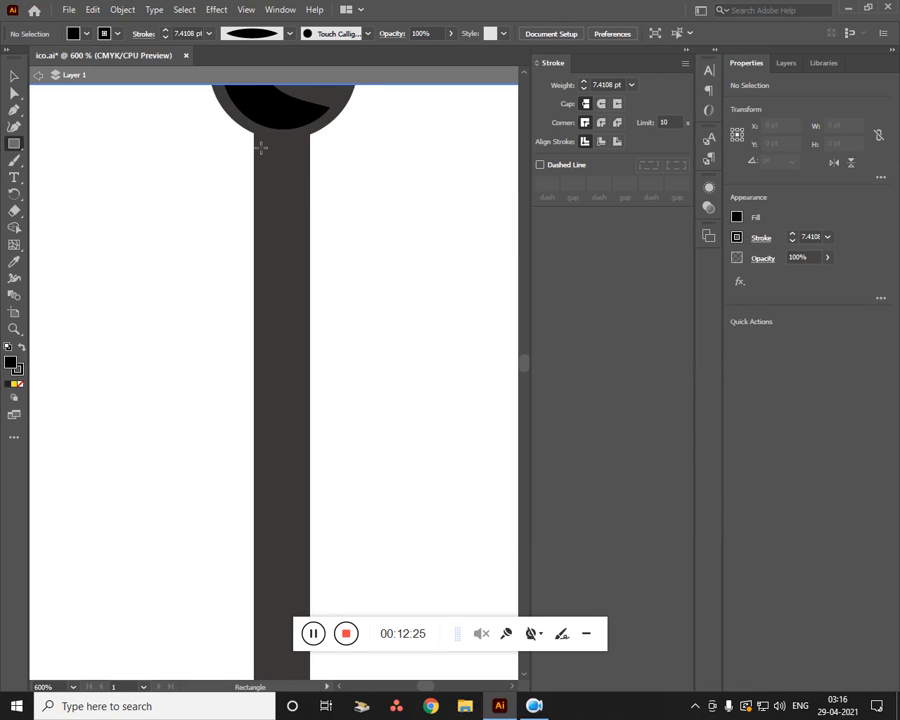
mouse_move(255, 133)
mouse_down()
mouse_move(275, 354)
mouse_move(277, 635)
mouse_up()
key(ctrl+minus)
key(ctrl+minus)
key(ctrl+minus)
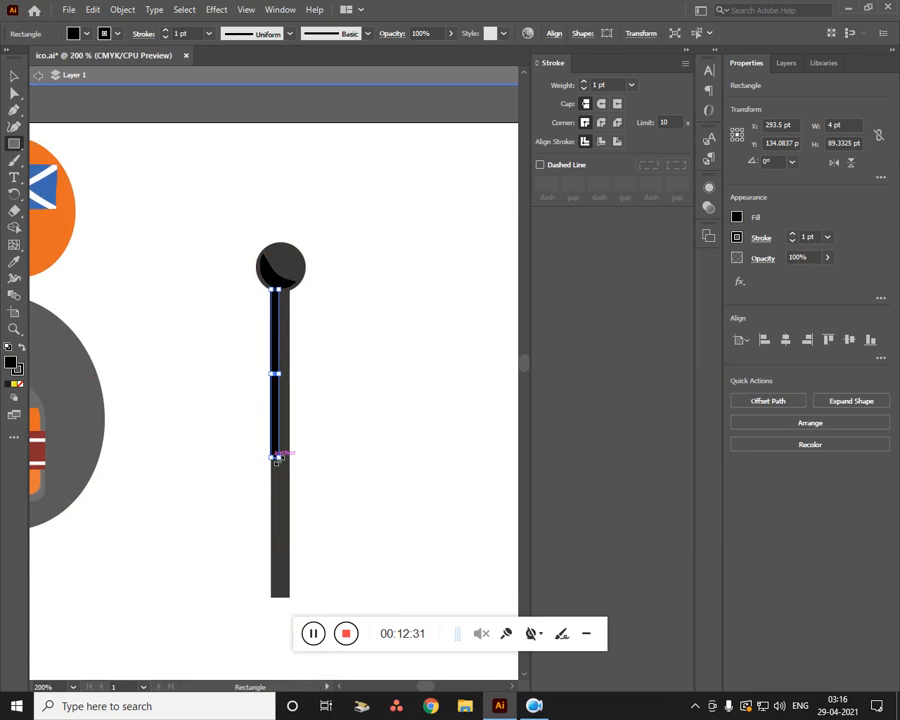
Extend the black shading strip down to the pole's bottom end, about 164 pt tall, and deselect it
key(ctrl+plus)
key(ctrl+plus)
key(ctrl+plus)
key(ctrl+plus)
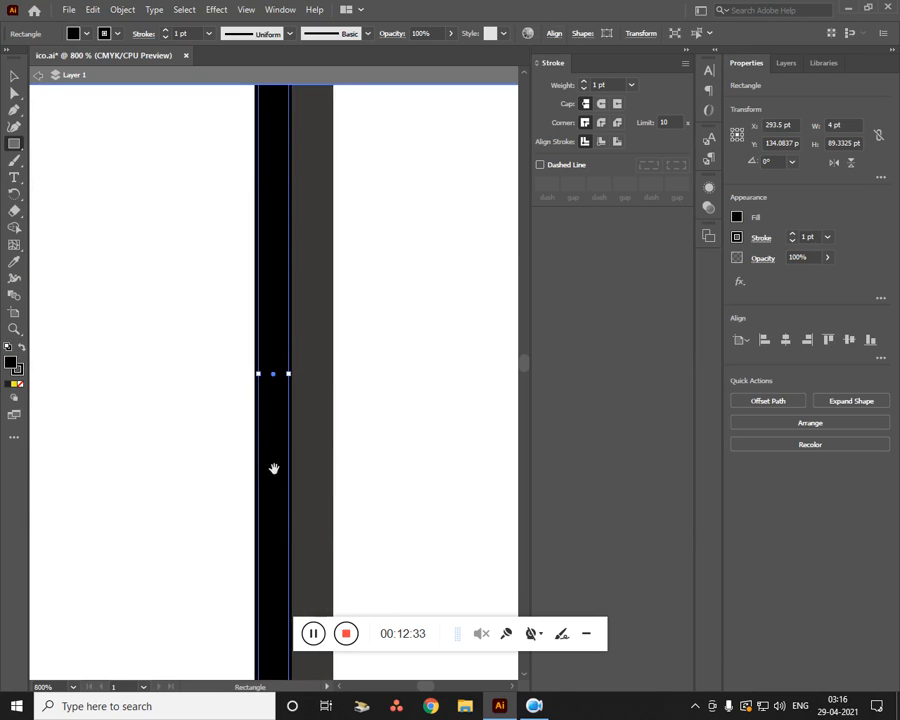
drag(274, 468, 303, 243)
drag(366, 489, 385, 206)
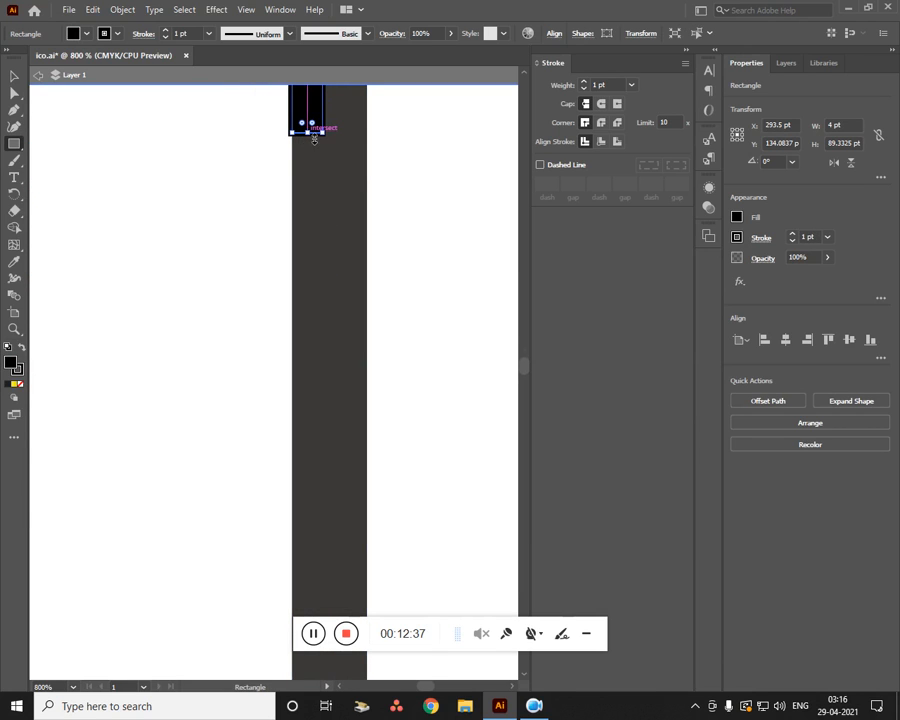
drag(314, 139, 300, 600)
drag(354, 564, 354, 250)
drag(305, 320, 301, 391)
key(ctrl+minus)
key(ctrl+minus)
key(ctrl+minus)
key(ctrl+minus)
key(ctrl+minus)
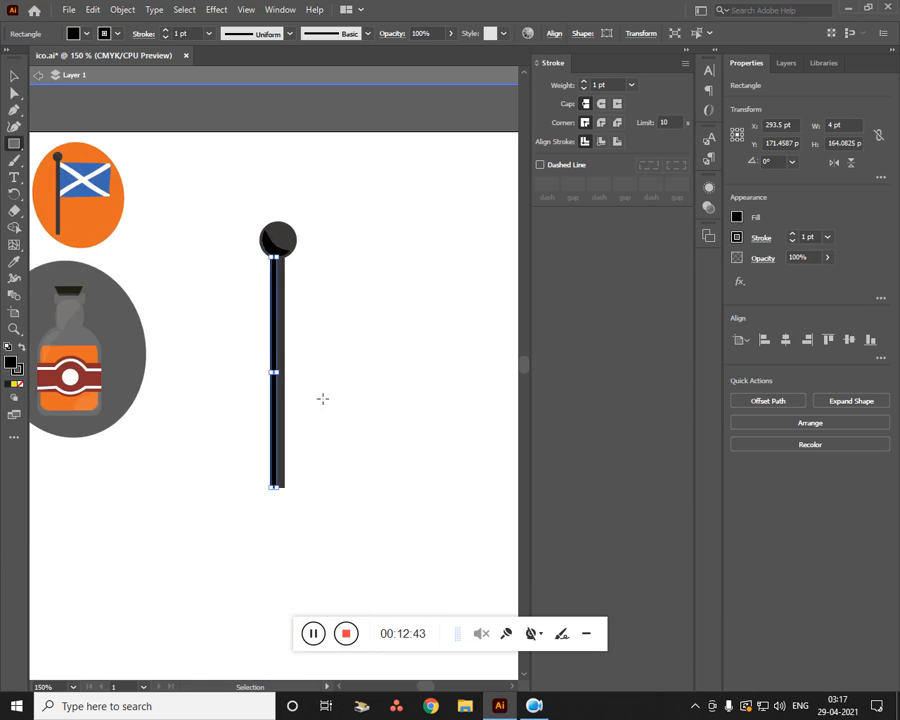
click(14, 75)
click(170, 328)
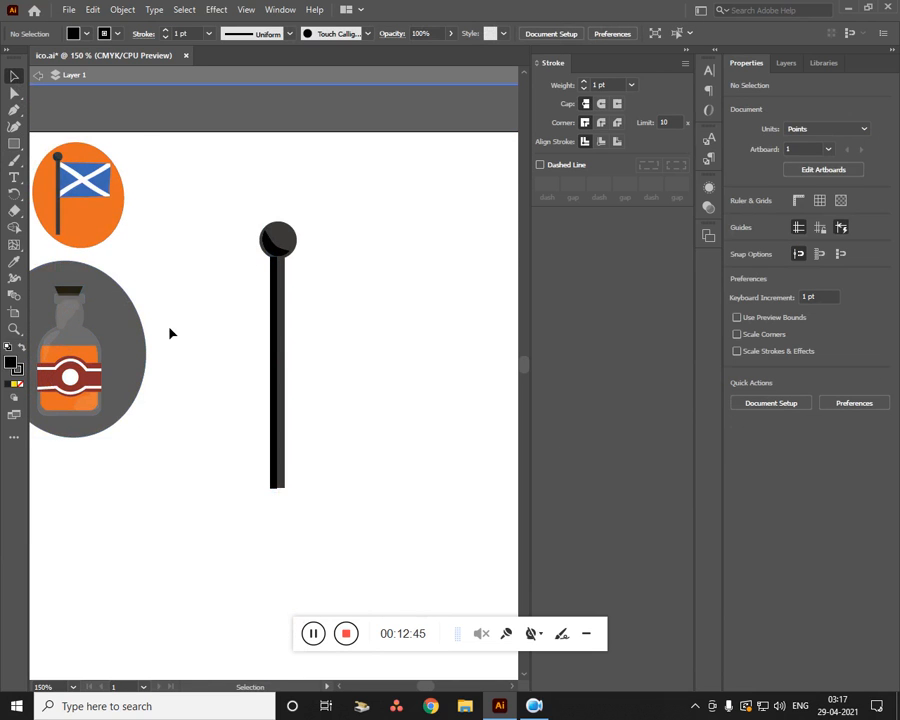
Draw a rectangle about 118 pt wide and 77 pt tall to the right of the new pole for the flag
key(ctrl+plus)
key(ctrl+minus)
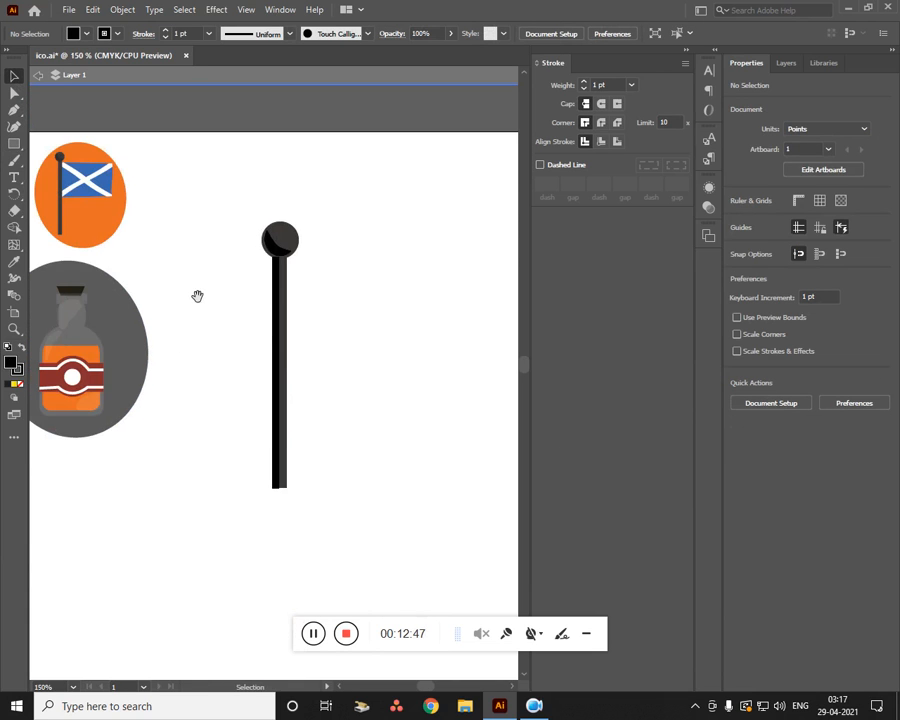
scroll(197, 295, up, 3)
drag(15, 147, 76, 162)
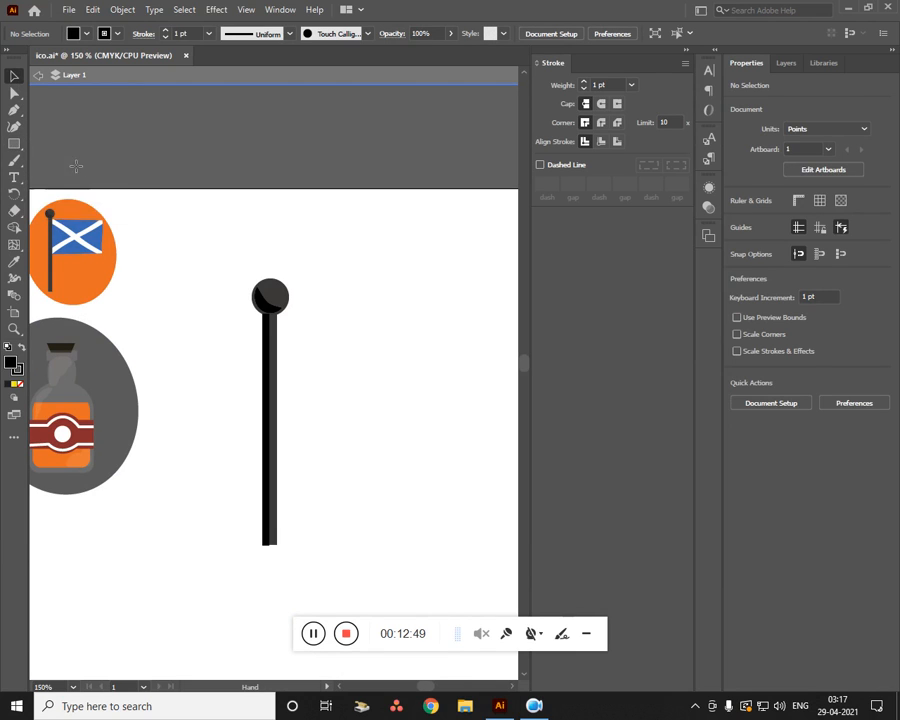
drag(14, 144, 78, 147)
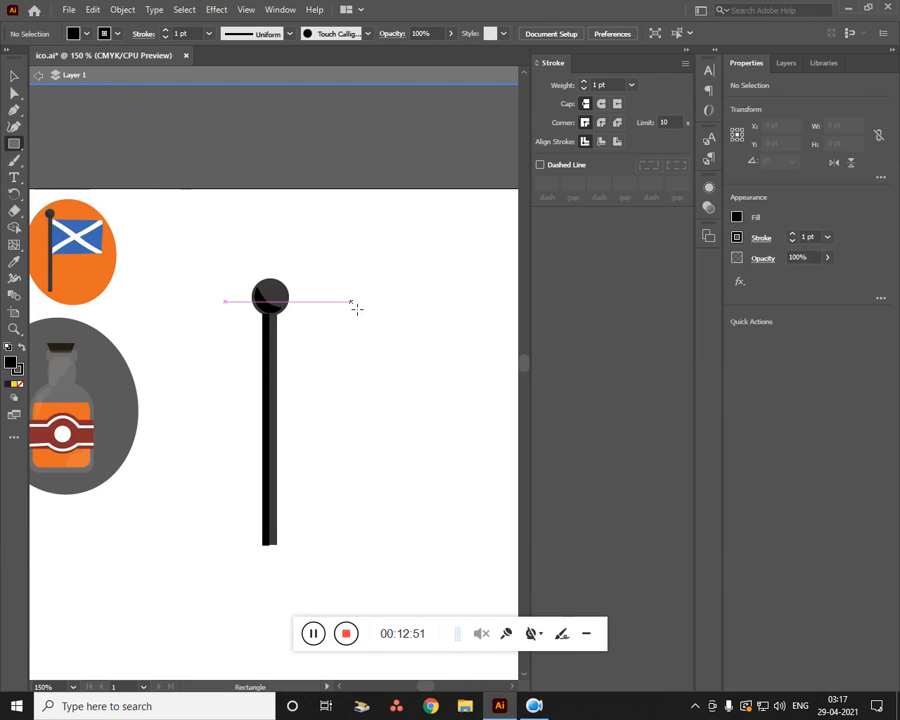
drag(351, 302, 517, 409)
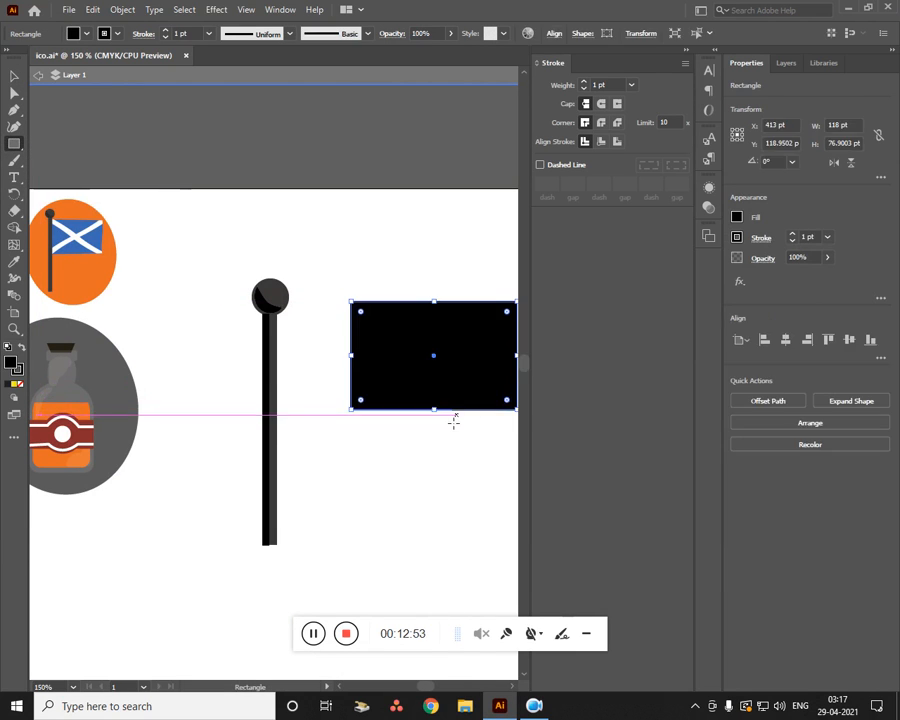
Recolor the flag rectangle with the blue sampled from the existing flag icon
click(14, 261)
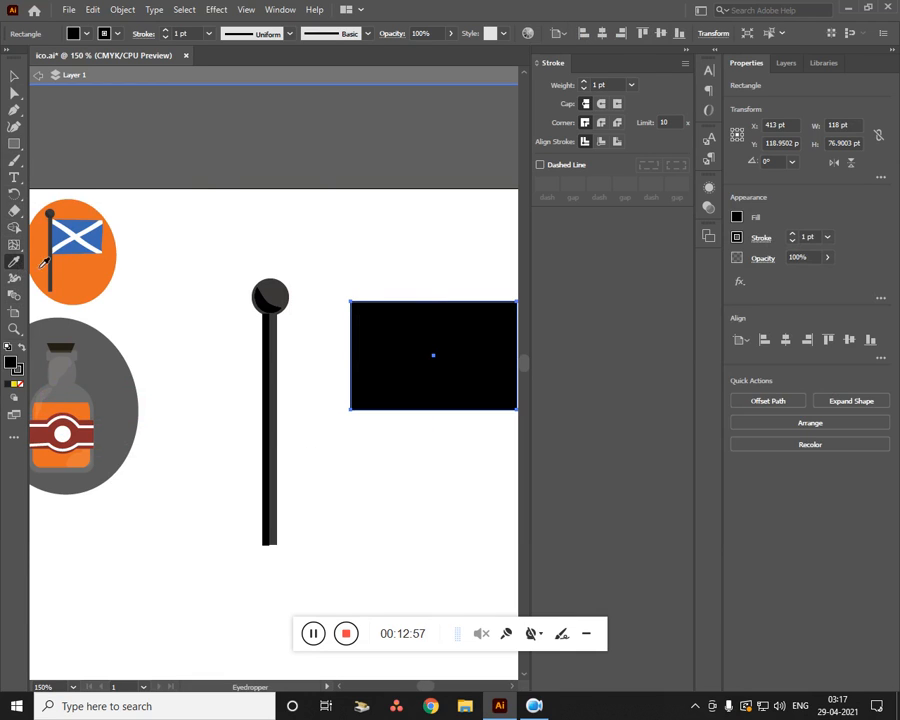
click(101, 249)
key(v)
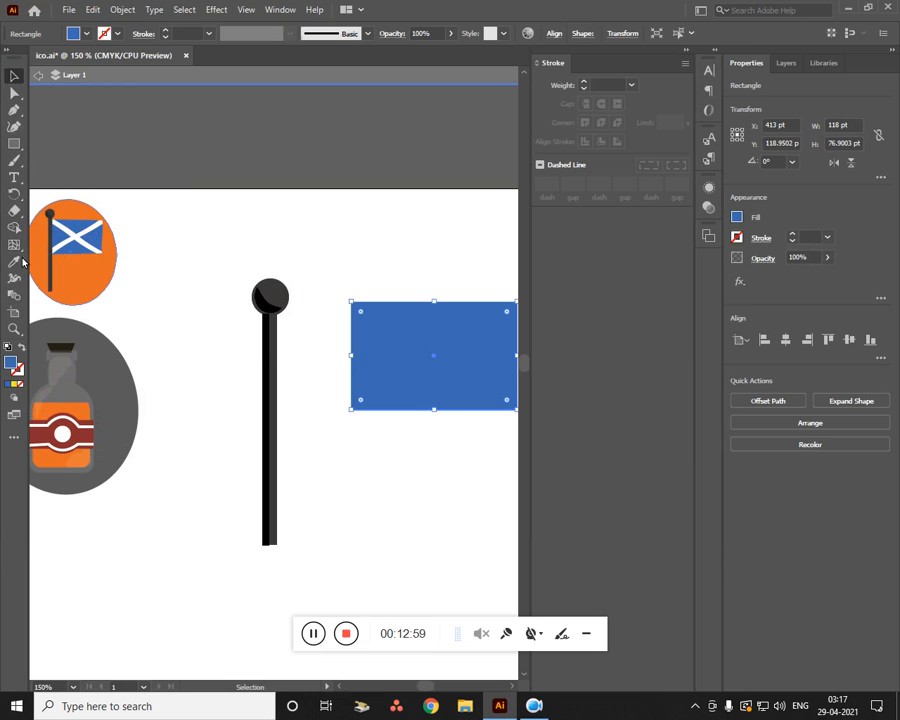
Draw an upright bar about 15 pt wide and 200 pt tall across the left part of the blue rectangle
click(14, 143)
click(80, 143)
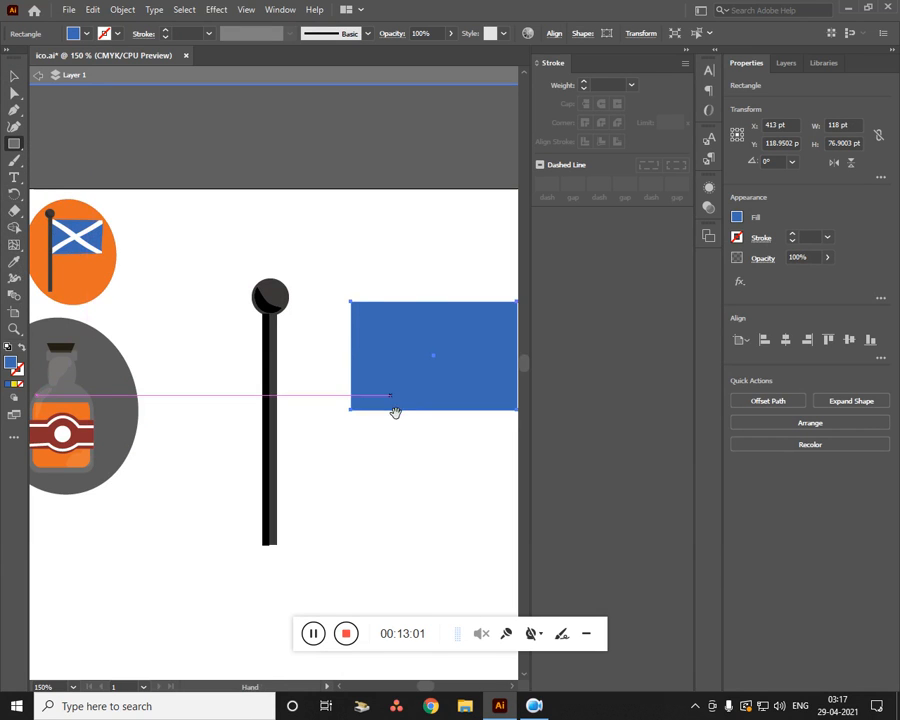
drag(395, 412, 321, 418)
drag(327, 263, 345, 540)
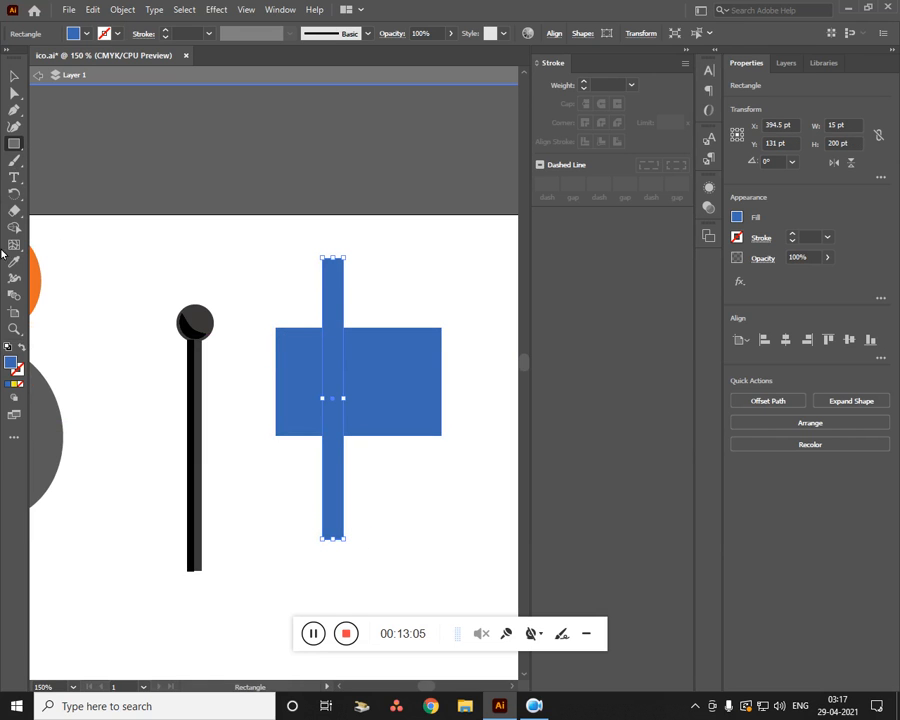
Set the upright bar's fill color to white, FFFFFF
double_click(12, 361)
drag(432, 482, 408, 456)
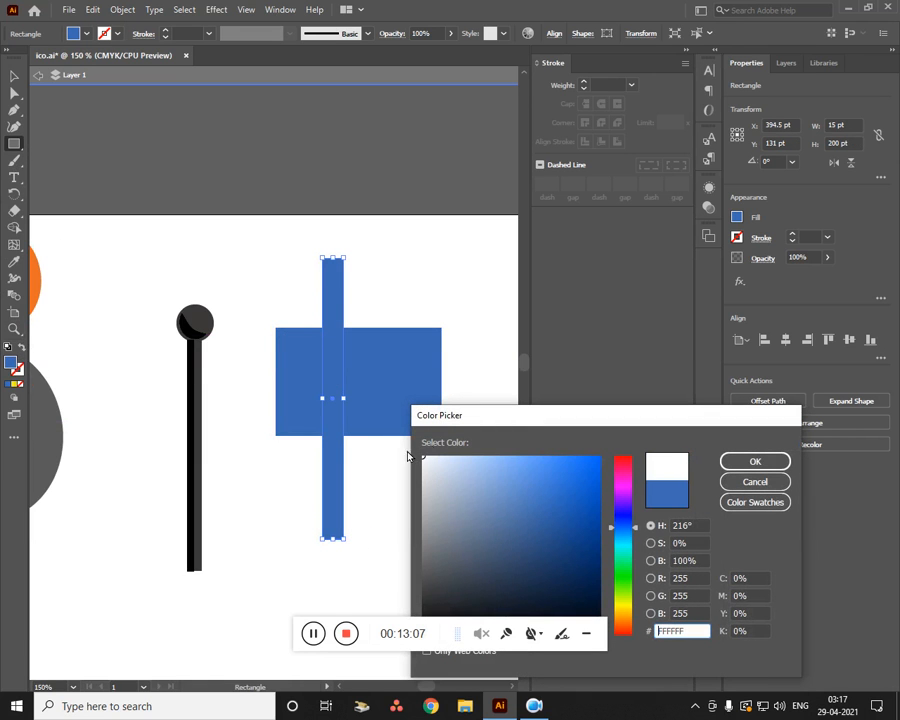
click(755, 460)
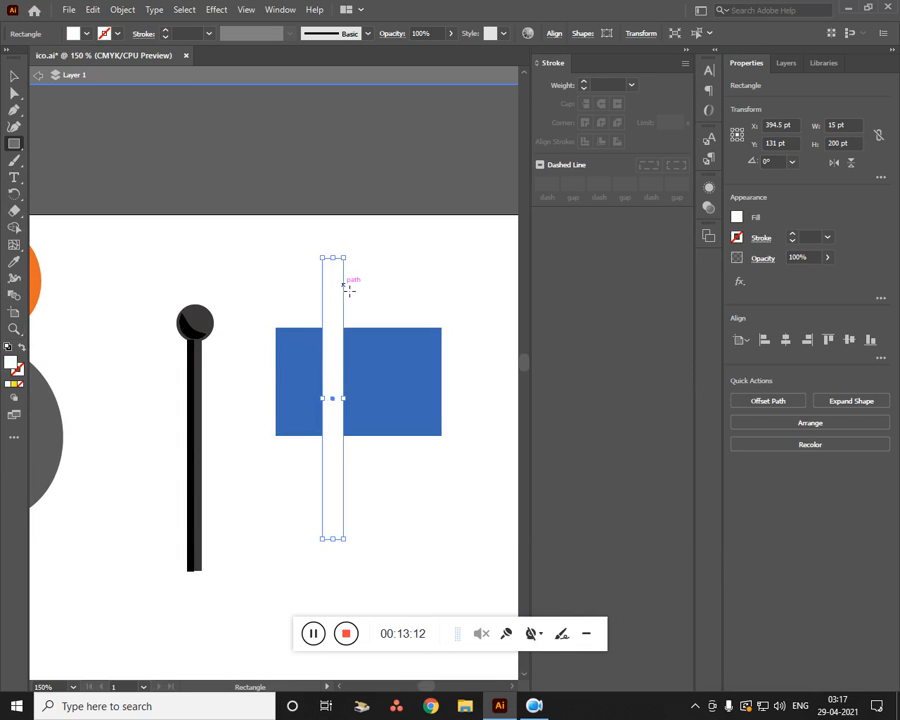
Narrow the white bar, rotate it to about 302° and center it diagonally across the blue rectangle
click(14, 76)
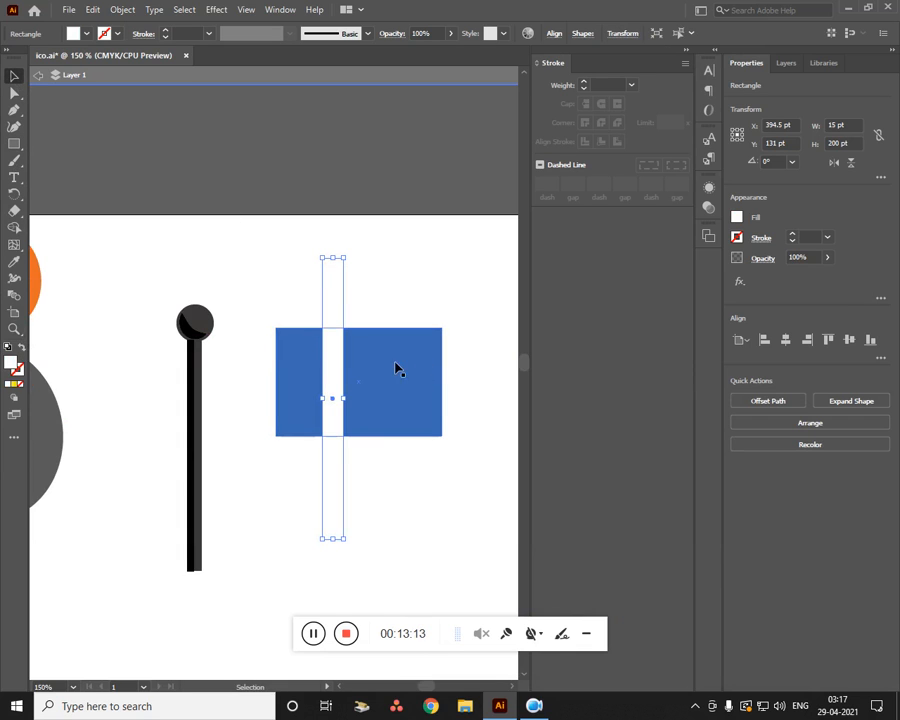
drag(345, 401, 336, 399)
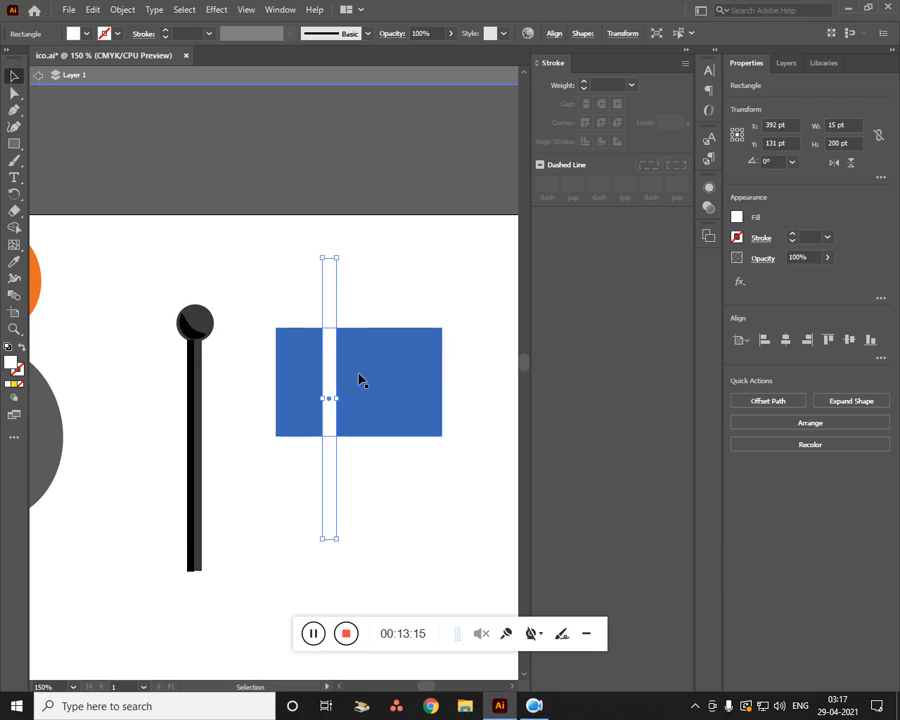
drag(345, 259, 404, 308)
drag(392, 355, 432, 355)
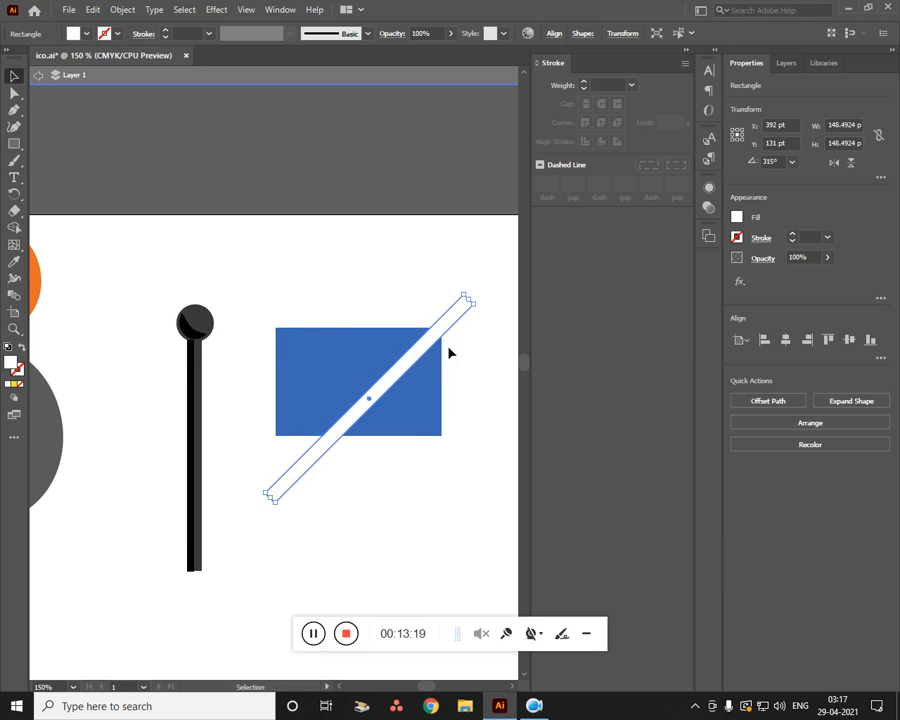
mouse_move(486, 311)
mouse_down()
mouse_move(500, 352)
mouse_move(458, 346)
mouse_move(454, 338)
mouse_move(495, 322)
mouse_move(490, 311)
mouse_up()
key(Return)
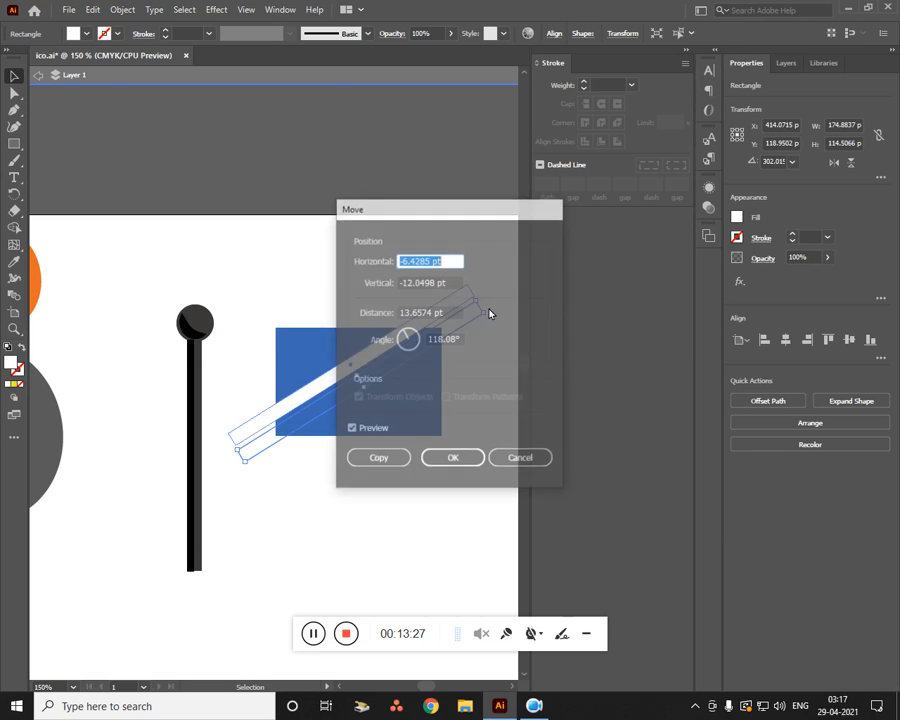
click(521, 469)
click(279, 510)
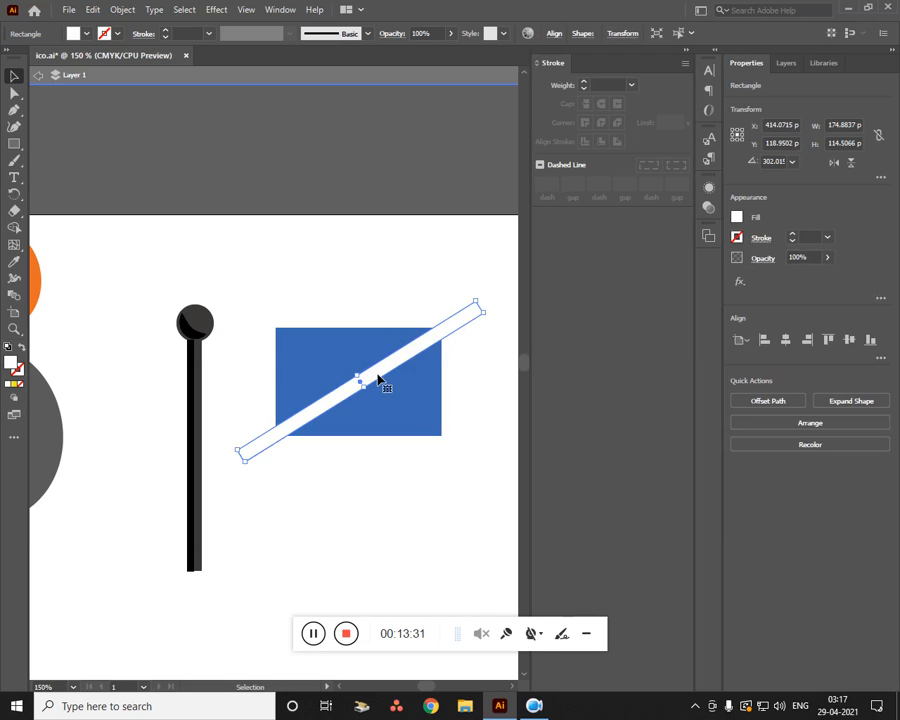
Duplicate the diagonal white bar and rotate the copy to about 245° so it slopes the opposite way
key(ctrl+c)
key(ctrl+v)
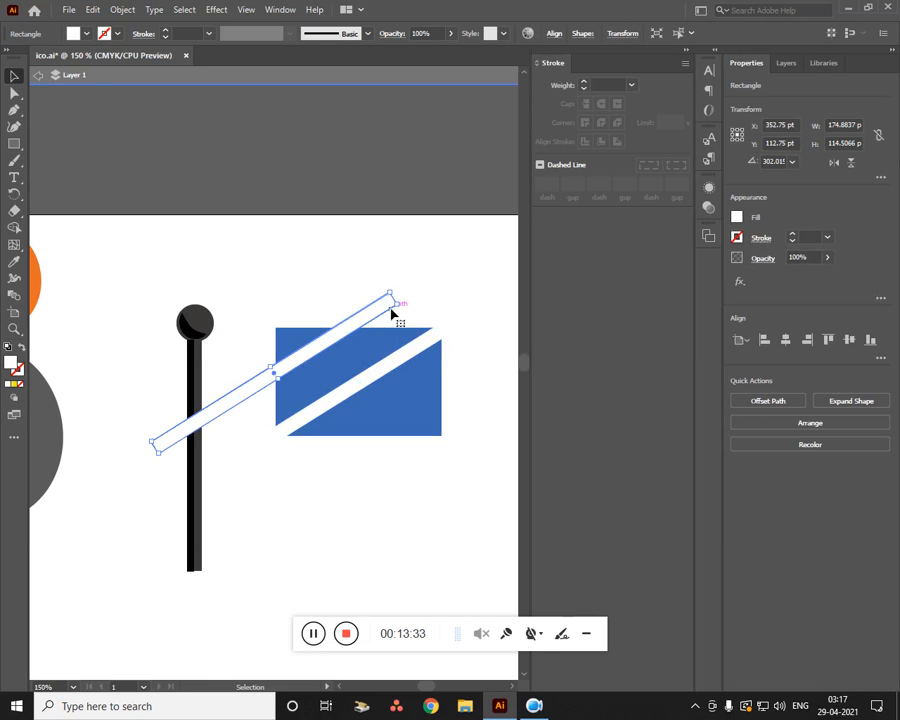
drag(394, 293, 430, 496)
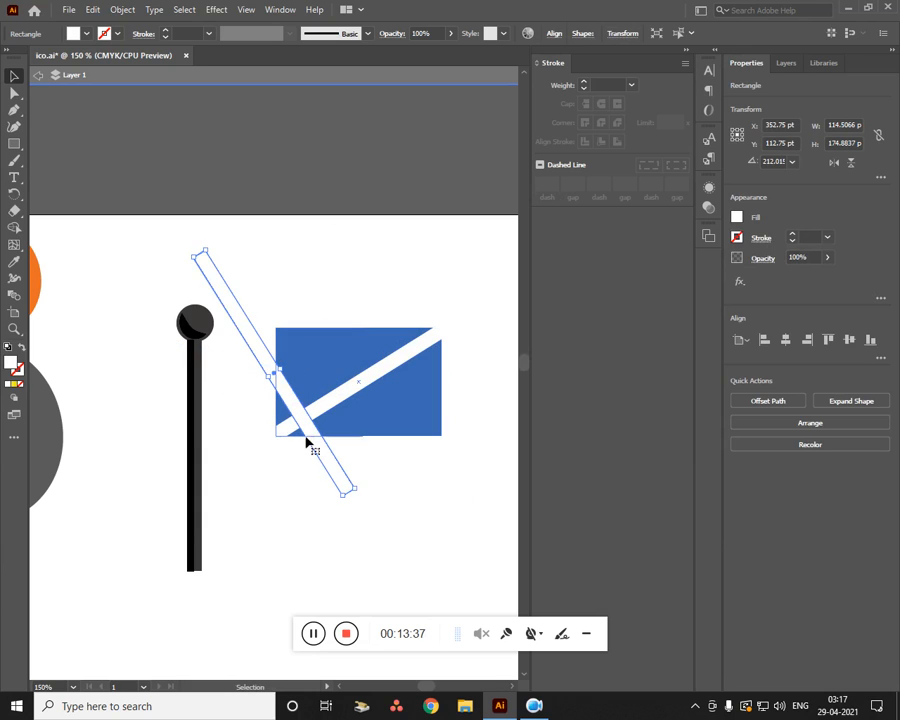
drag(332, 471, 468, 476)
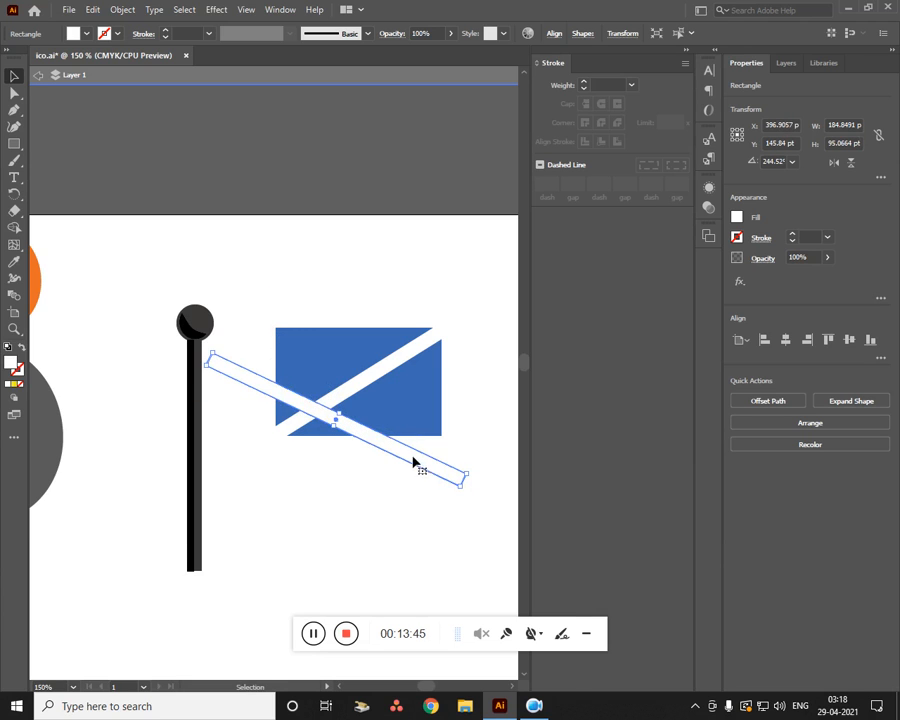
Move the copied bar to the flag's center, rotate it to about 238° to form an X-shaped cross, and deselect it
drag(416, 462, 440, 408)
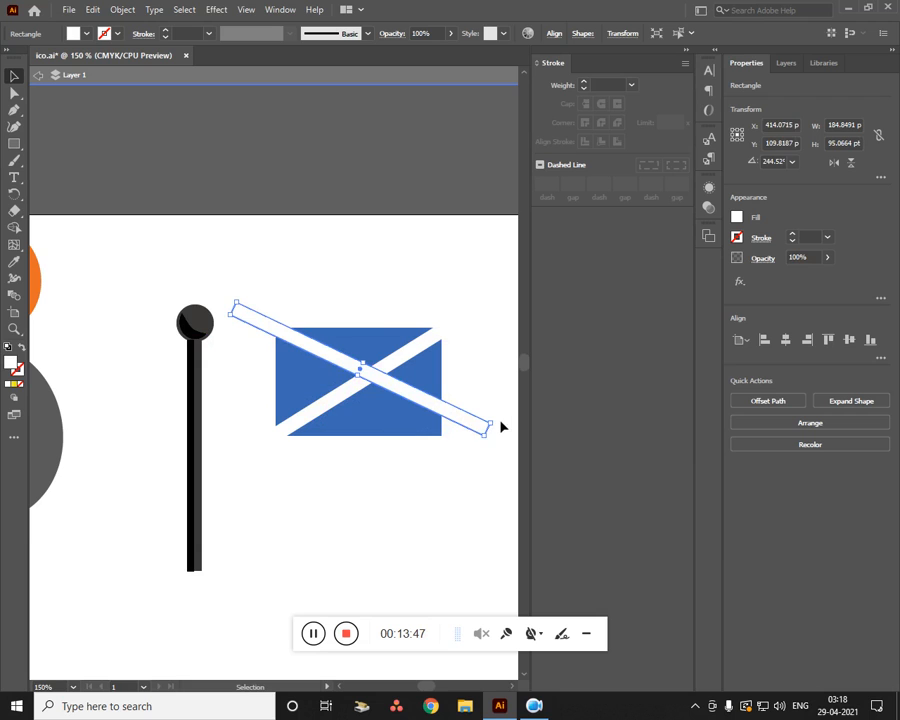
drag(499, 428, 494, 448)
key(ctrl+z)
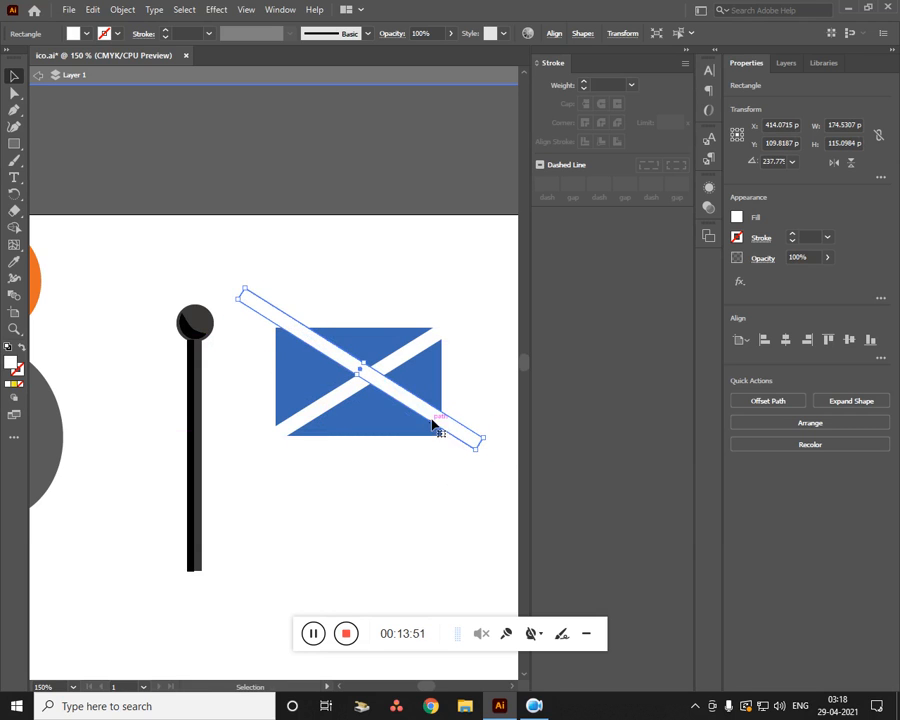
drag(432, 424, 431, 428)
click(492, 408)
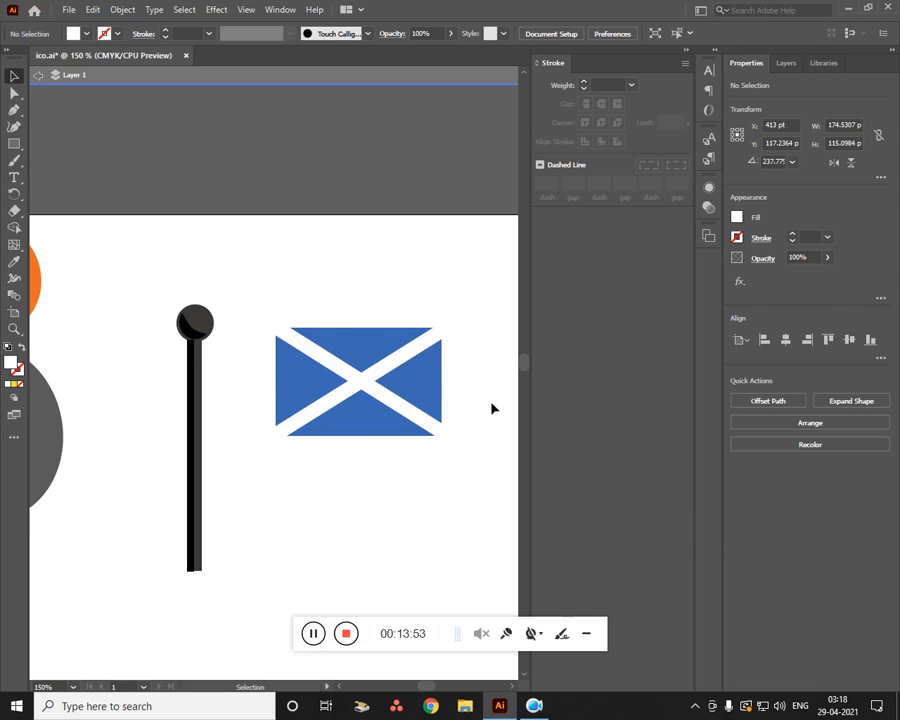
Trim away the white bar ends that overhang the blue rectangle on both sides using the Shape Builder
drag(322, 380, 235, 293)
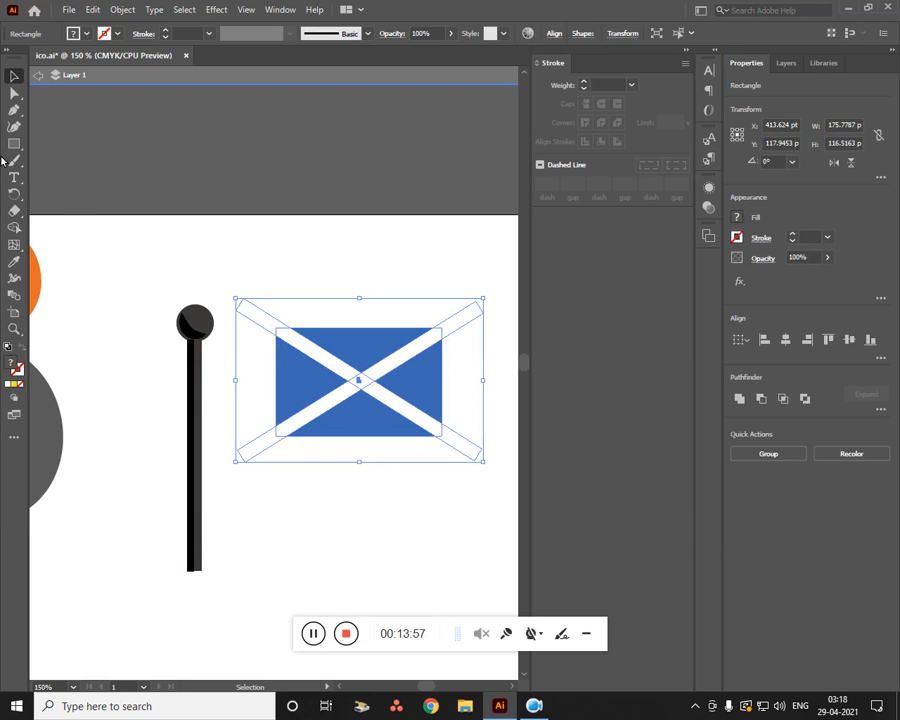
click(14, 227)
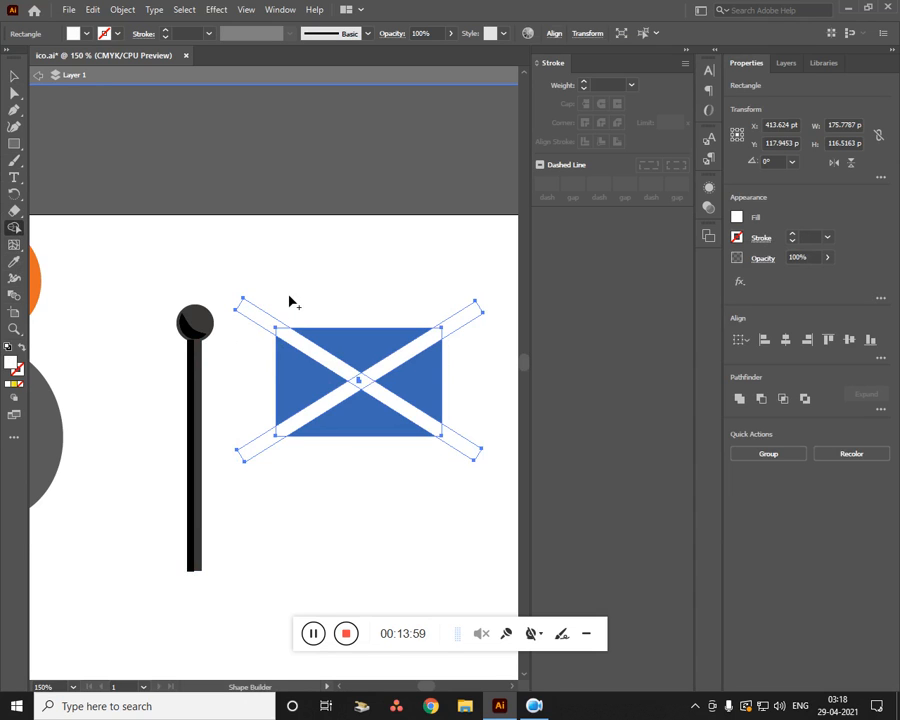
mouse_move(282, 295)
mouse_down()
mouse_move(257, 365)
mouse_move(263, 451)
mouse_move(395, 506)
mouse_move(522, 498)
mouse_move(517, 489)
mouse_move(228, 515)
mouse_move(108, 441)
mouse_move(104, 362)
mouse_move(22, 371)
mouse_move(150, 381)
mouse_move(296, 363)
mouse_move(392, 430)
mouse_up()
key(ctrl+z)
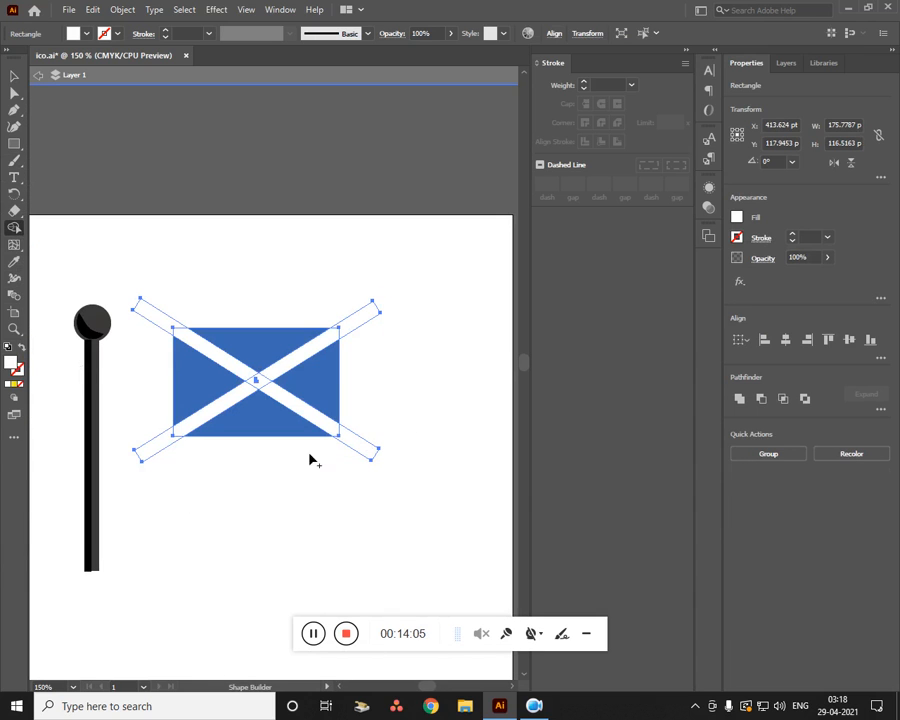
mouse_move(166, 282)
mouse_down()
mouse_move(146, 390)
mouse_move(151, 449)
mouse_move(209, 483)
mouse_up()
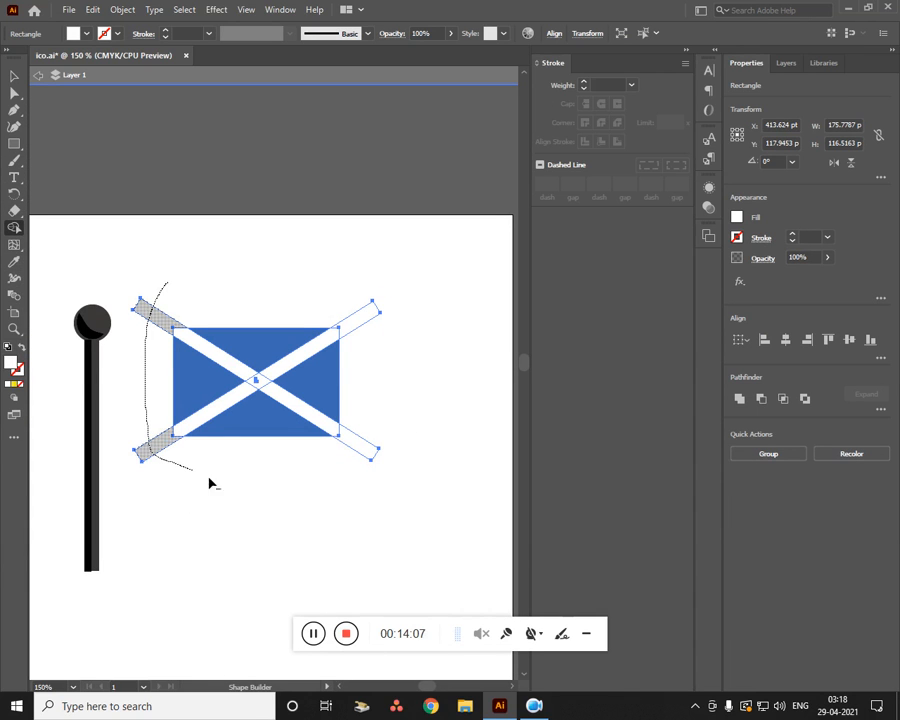
mouse_move(368, 476)
mouse_down()
mouse_move(367, 363)
mouse_move(383, 303)
mouse_up()
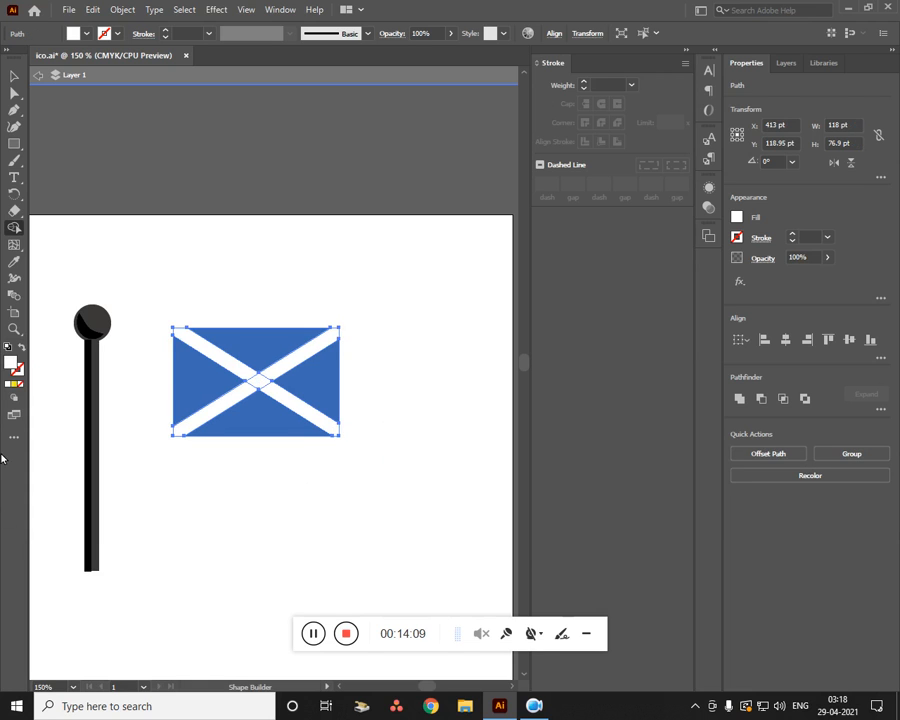
Group the blue rectangle and the trimmed white cross pieces into one flag object
click(14, 93)
drag(144, 276, 370, 498)
key(v)
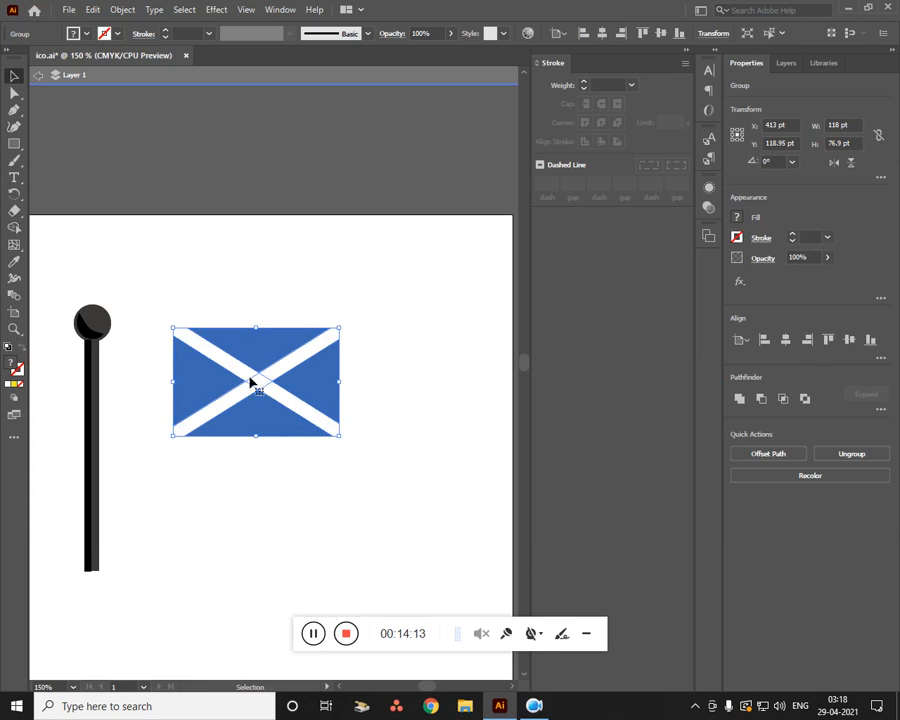
Apply a vertical Flag warp effect to the flag group with 0% bend and 15% horizontal distortion
click(233, 11)
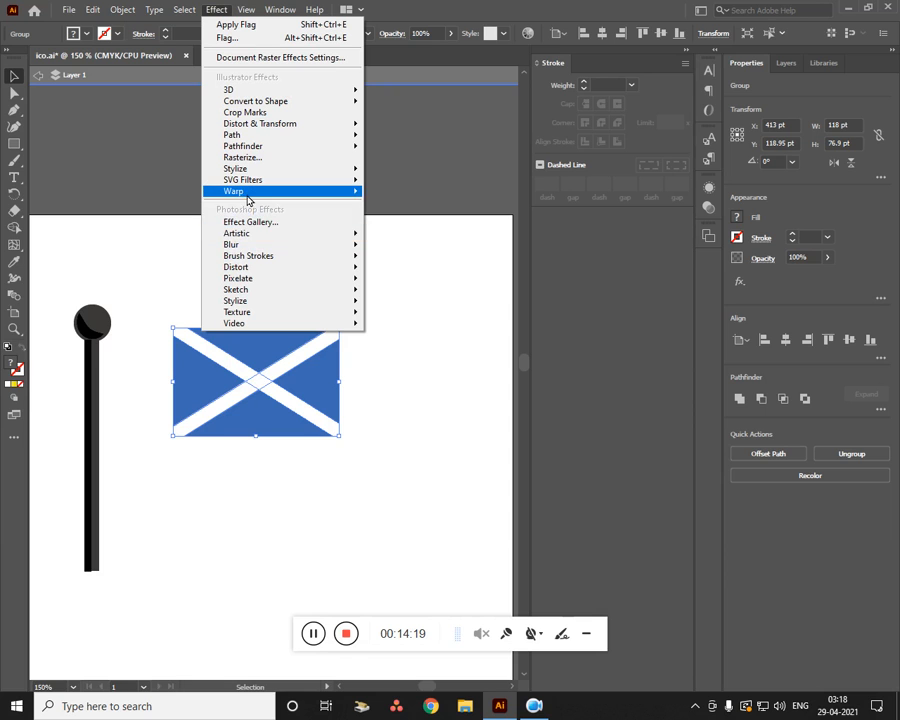
mouse_move(247, 193)
click(399, 302)
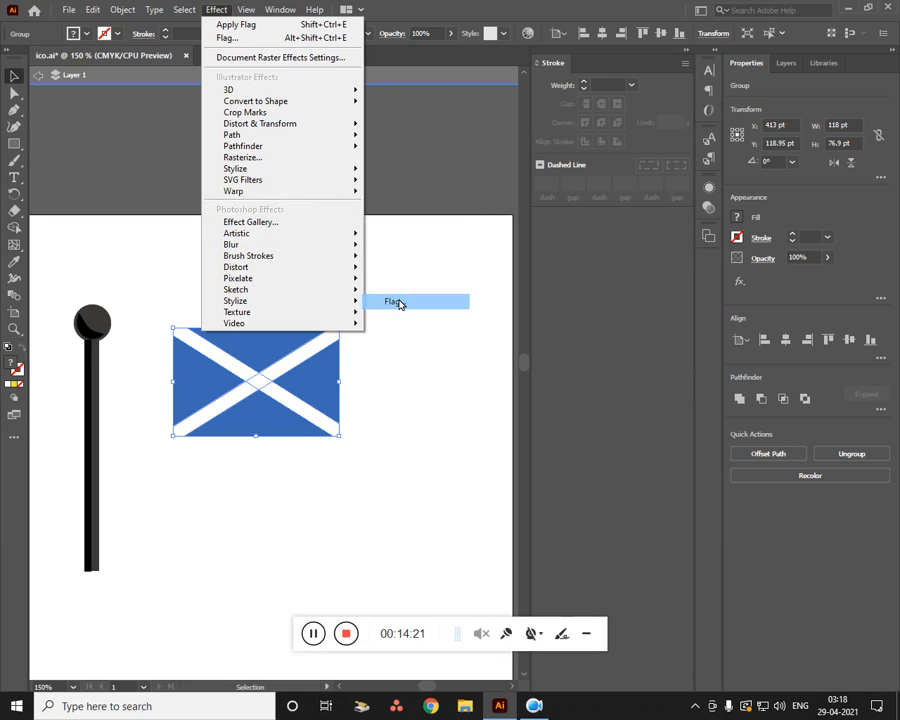
drag(303, 271, 672, 318)
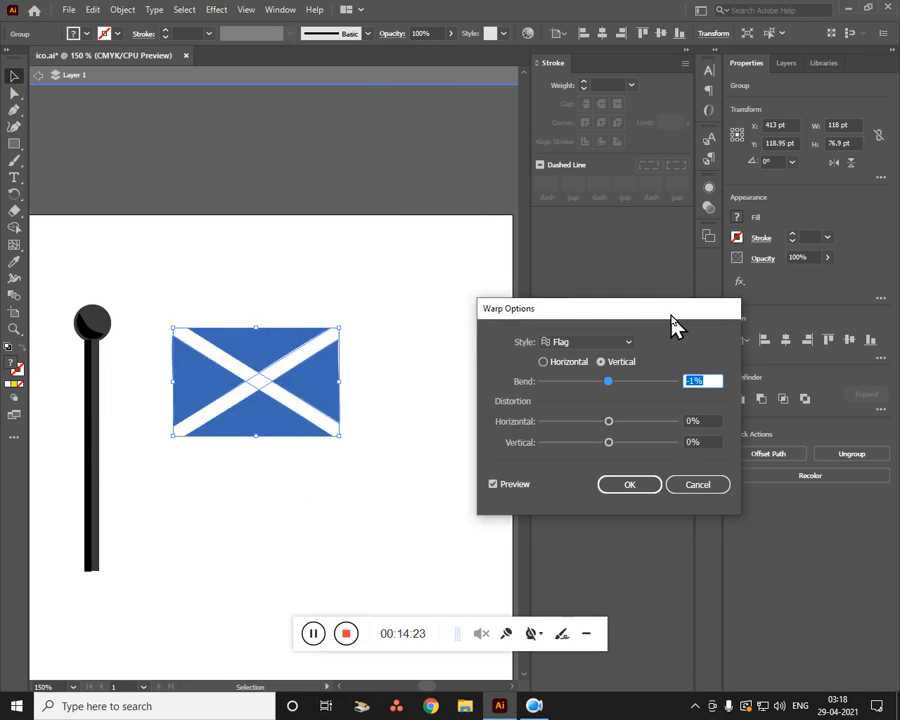
mouse_move(606, 386)
mouse_down()
mouse_move(643, 386)
mouse_move(612, 386)
mouse_up()
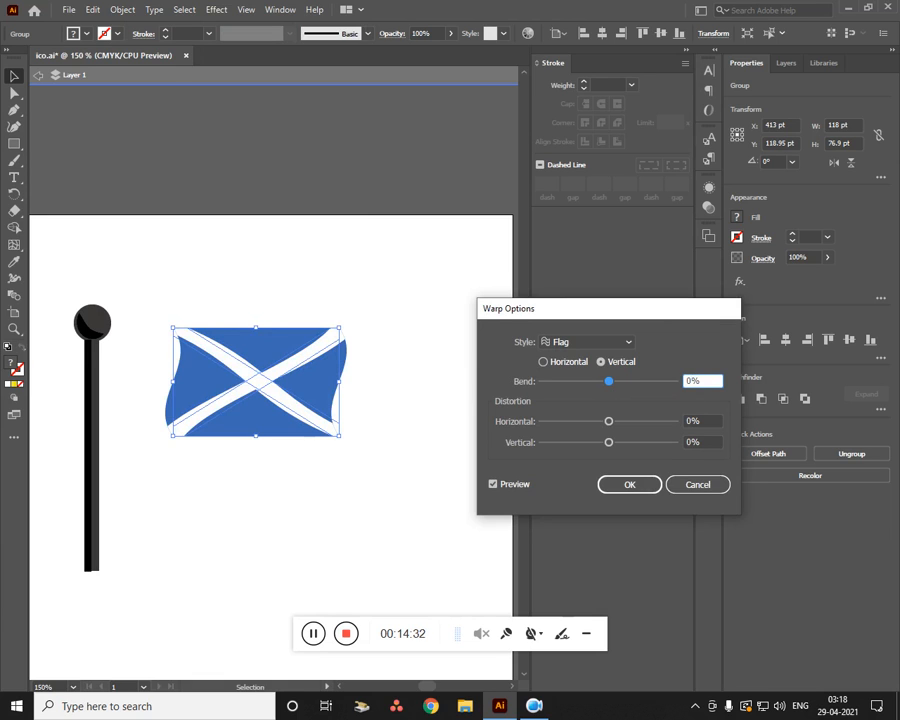
mouse_move(609, 427)
mouse_down()
mouse_move(626, 425)
mouse_move(602, 425)
mouse_move(621, 427)
mouse_up()
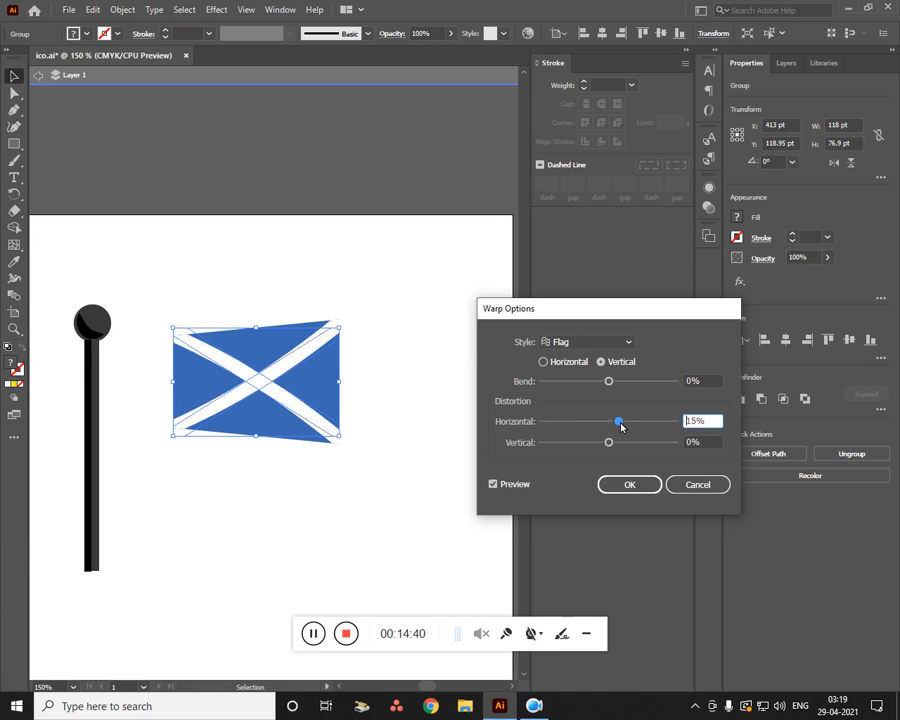
click(627, 486)
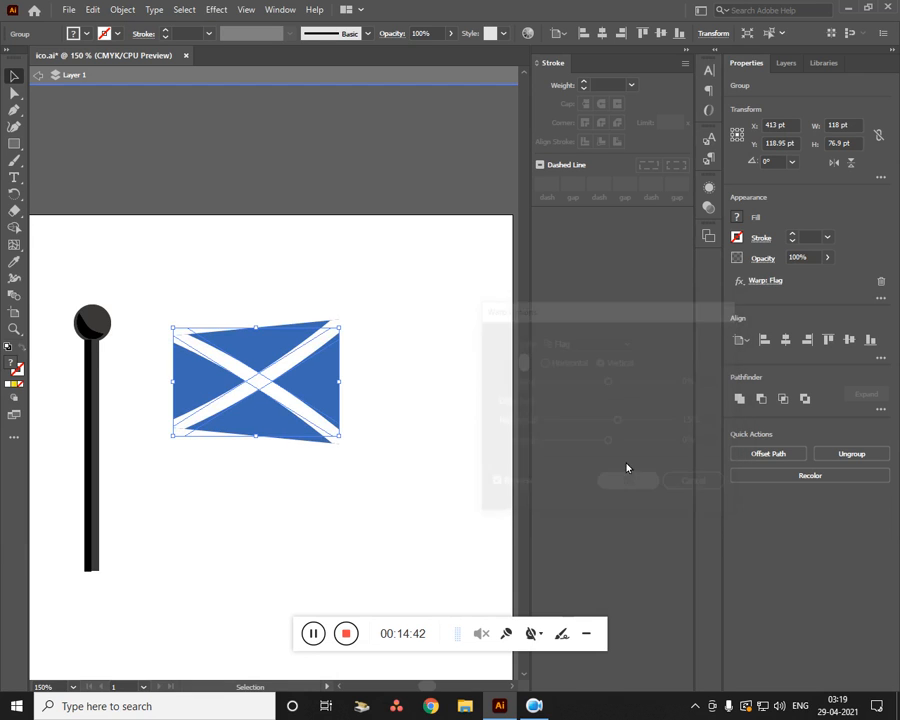
Move the warped flag against the right side of the pole, just below the knob, and deselect it
click(191, 455)
drag(262, 417, 262, 480)
click(302, 526)
click(129, 550)
key(ctrl+minus)
key(ctrl+minus)
key(ctrl+plus)
key(ctrl+plus)
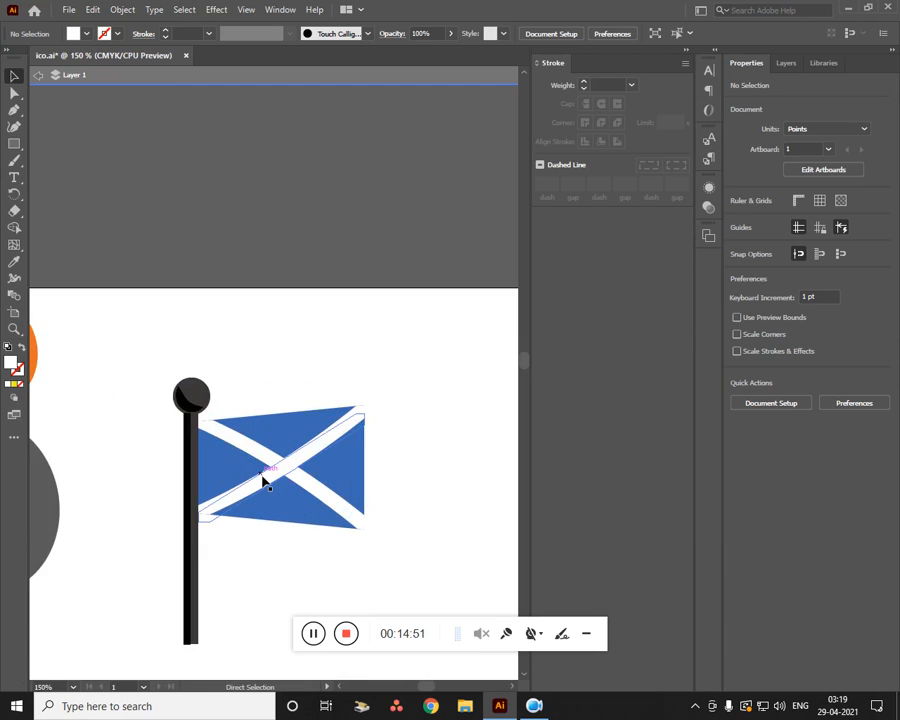
Delete the complete drawn flag together with its pole and knob
drag(110, 494, 248, 418)
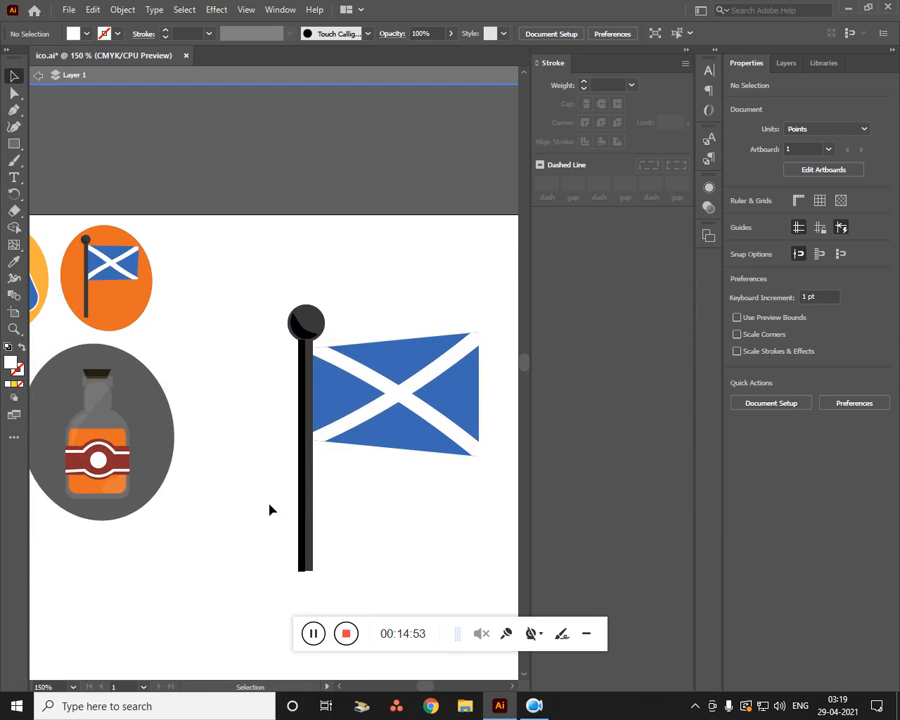
drag(432, 552, 263, 328)
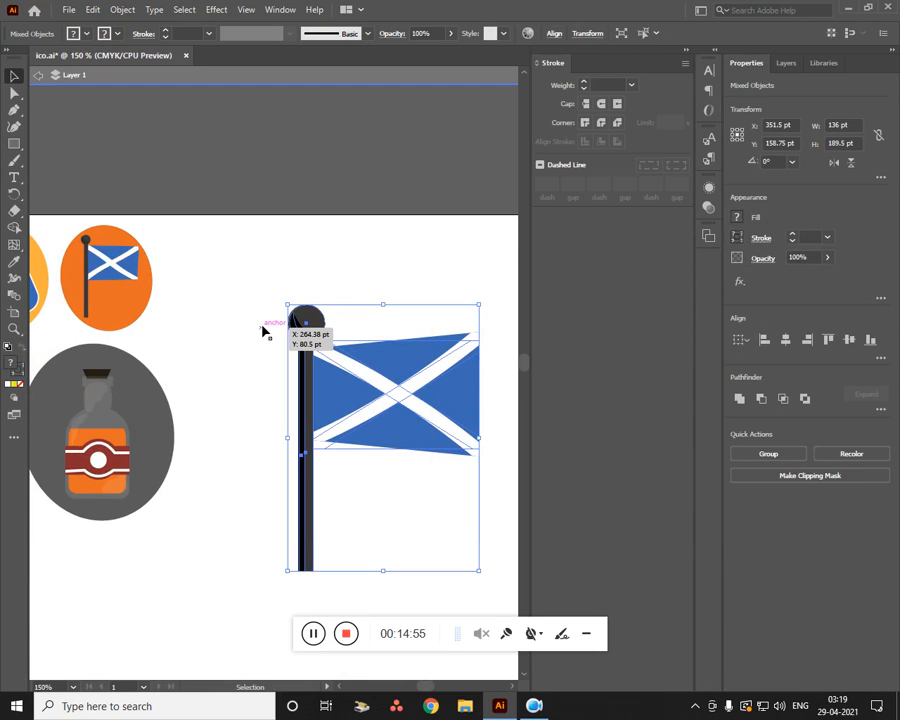
key(Delete)
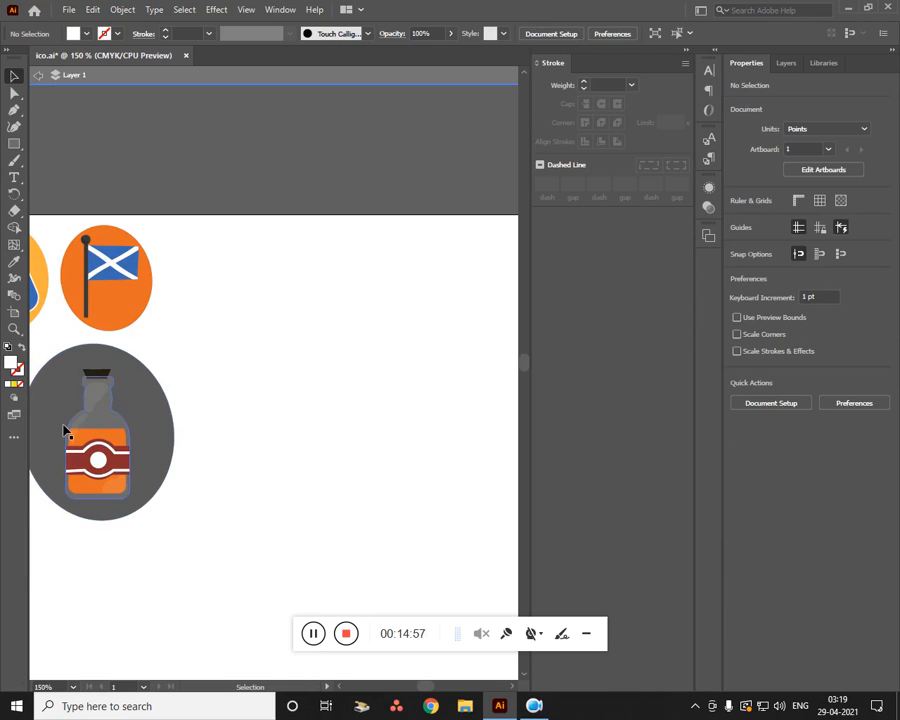
Draw a white rectangle beside the artboard for the bottle body and stretch it to about 109.5 × 165 pt
drag(400, 454, 8, 408)
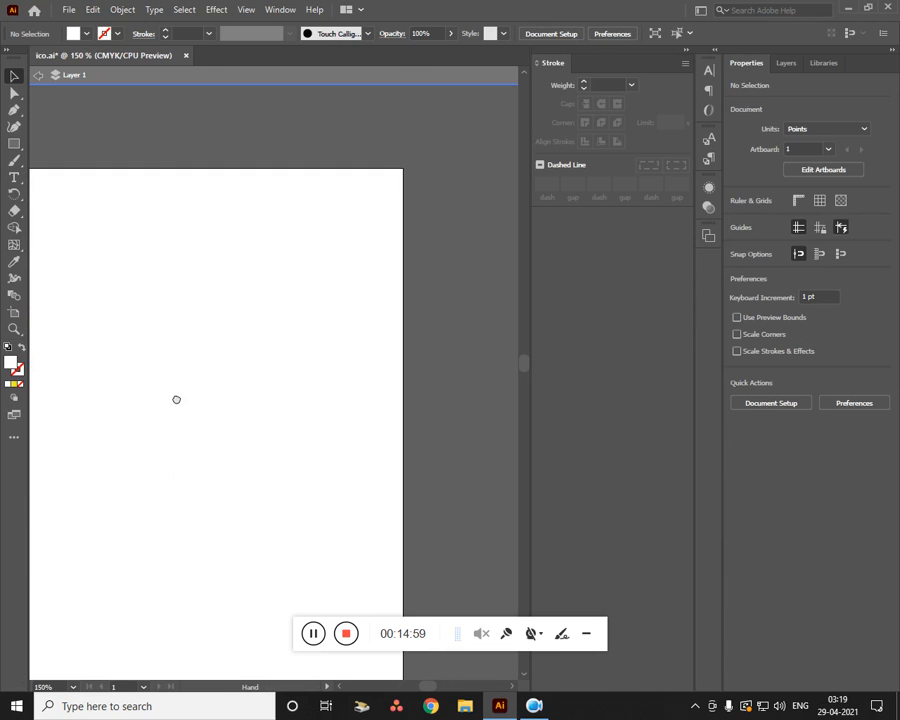
drag(176, 400, 79, 382)
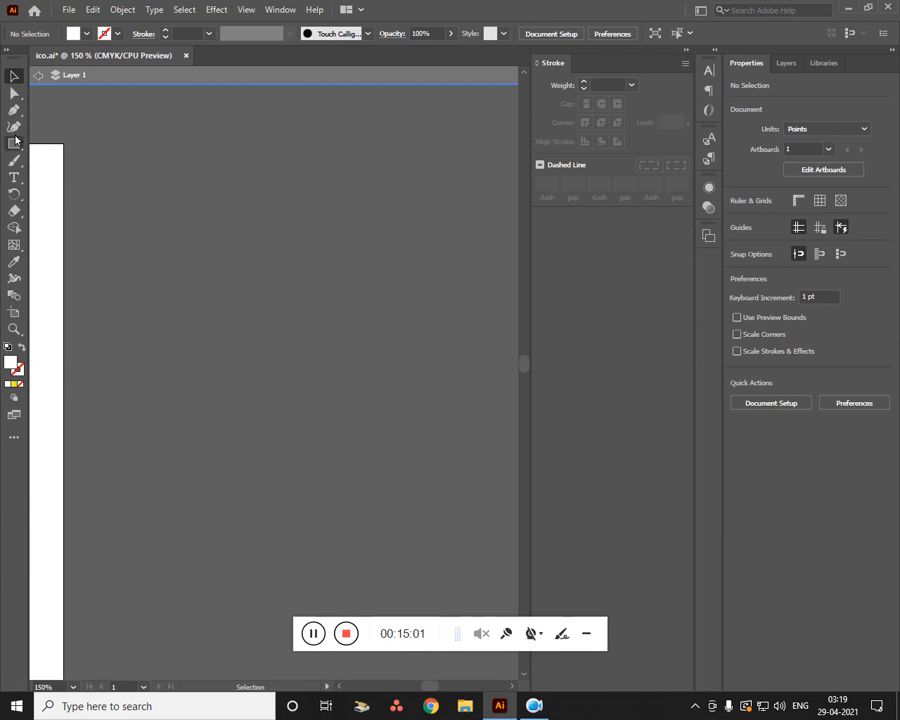
drag(14, 143, 74, 150)
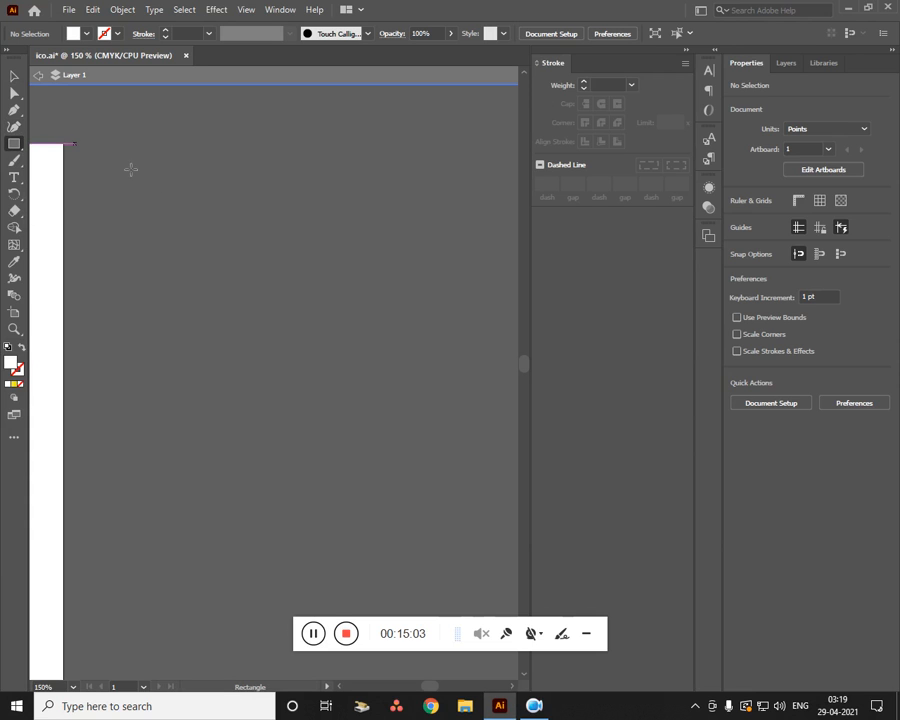
drag(119, 185, 281, 383)
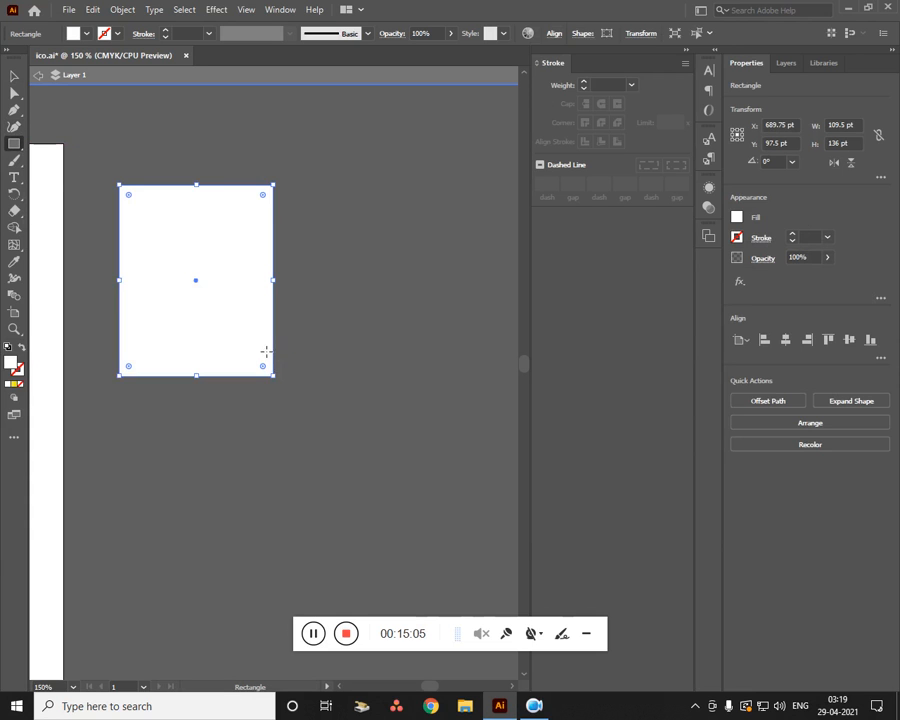
key(v)
drag(236, 315, 343, 423)
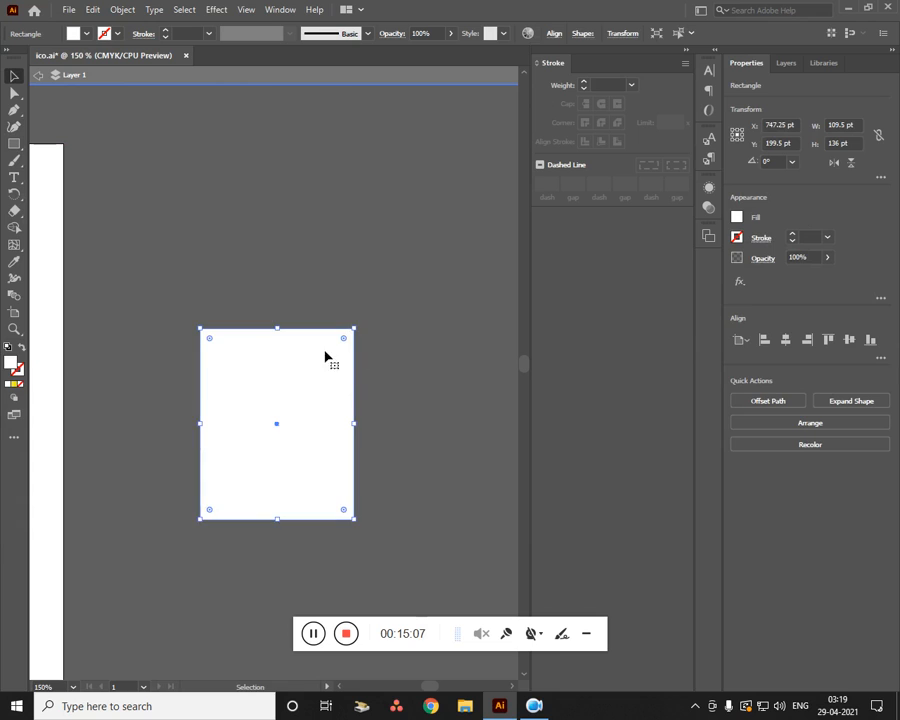
drag(281, 332, 281, 288)
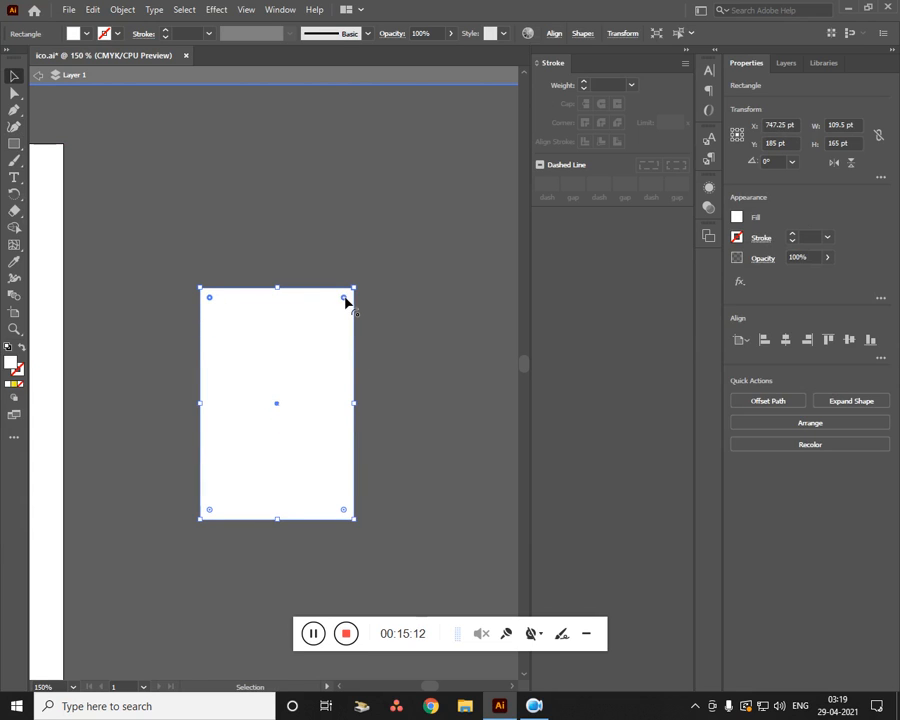
Round the bottle body's two upper corners fully into an arch and its two lower corners slightly
drag(345, 299, 236, 510)
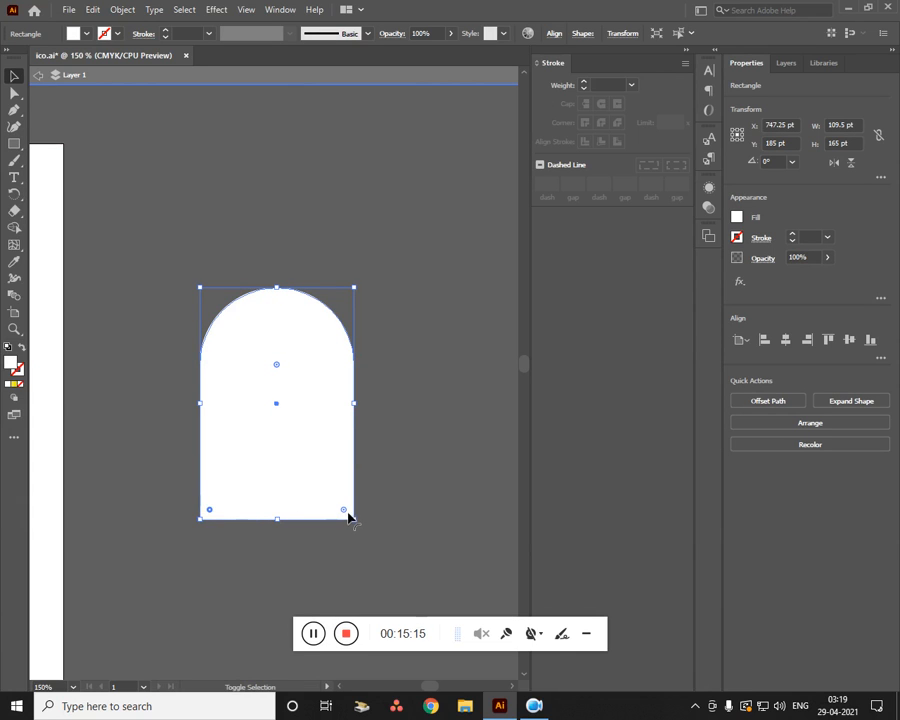
drag(345, 512, 342, 491)
click(147, 468)
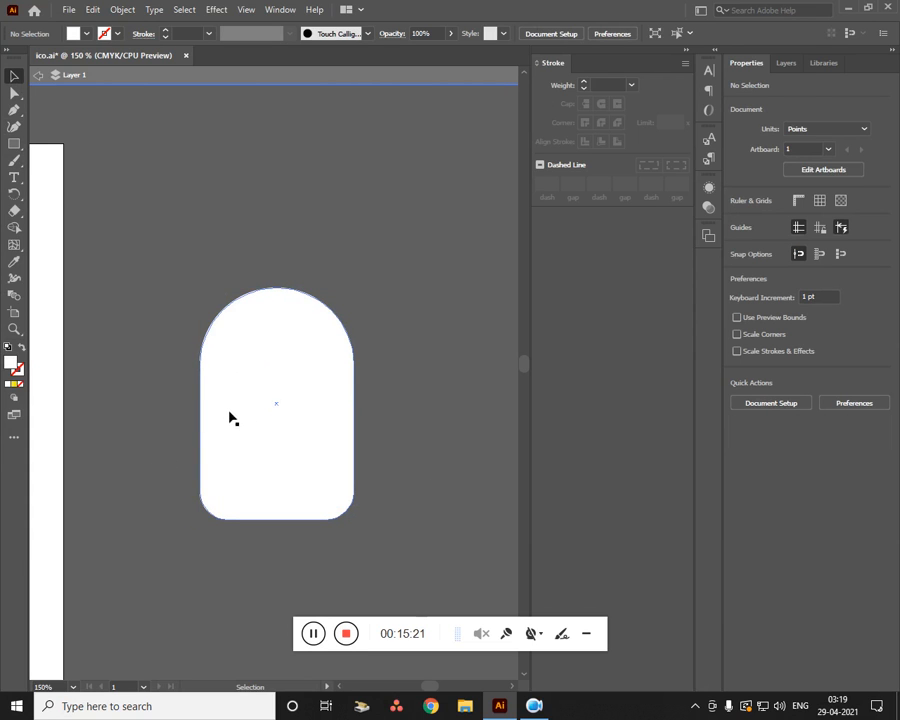
Draw a tall ellipse about 46 × 79 pt overlapping the body's top as the neck and center it horizontally with the body
click(14, 143)
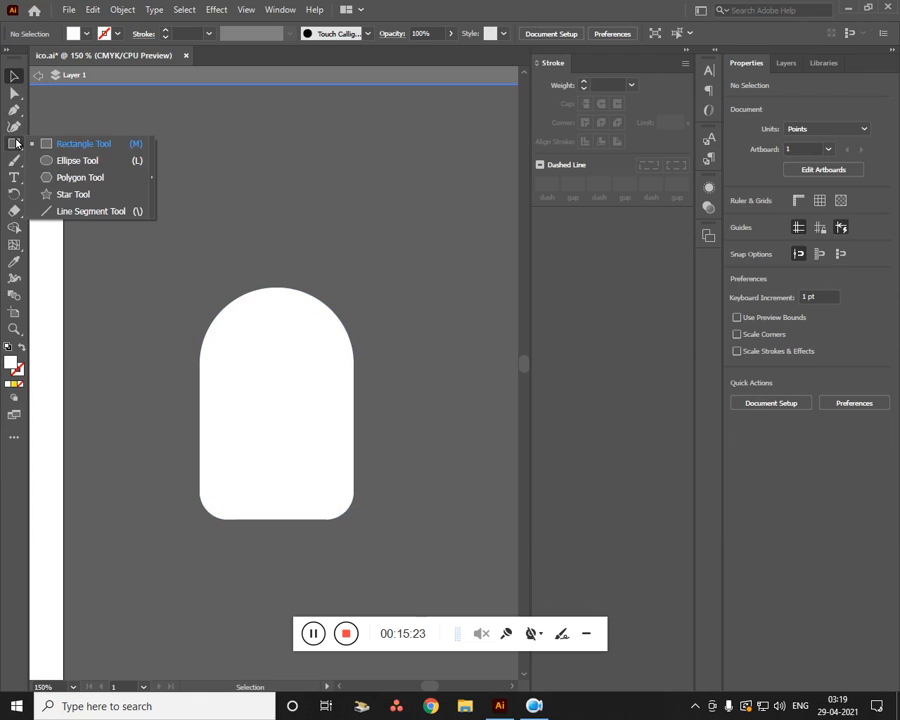
click(75, 161)
drag(245, 219, 309, 330)
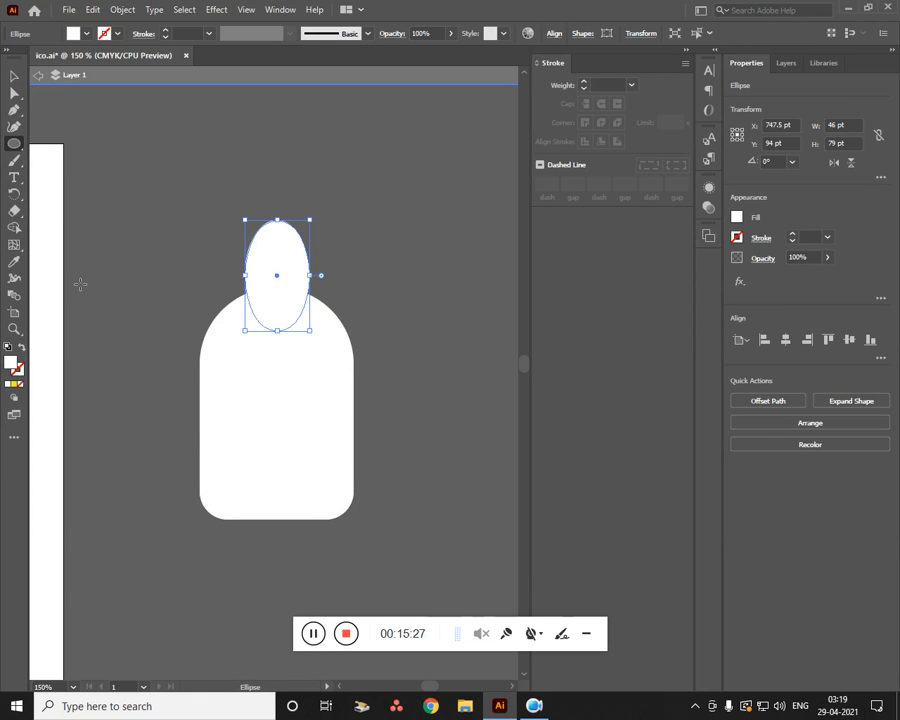
click(14, 76)
click(146, 344)
drag(140, 266, 456, 450)
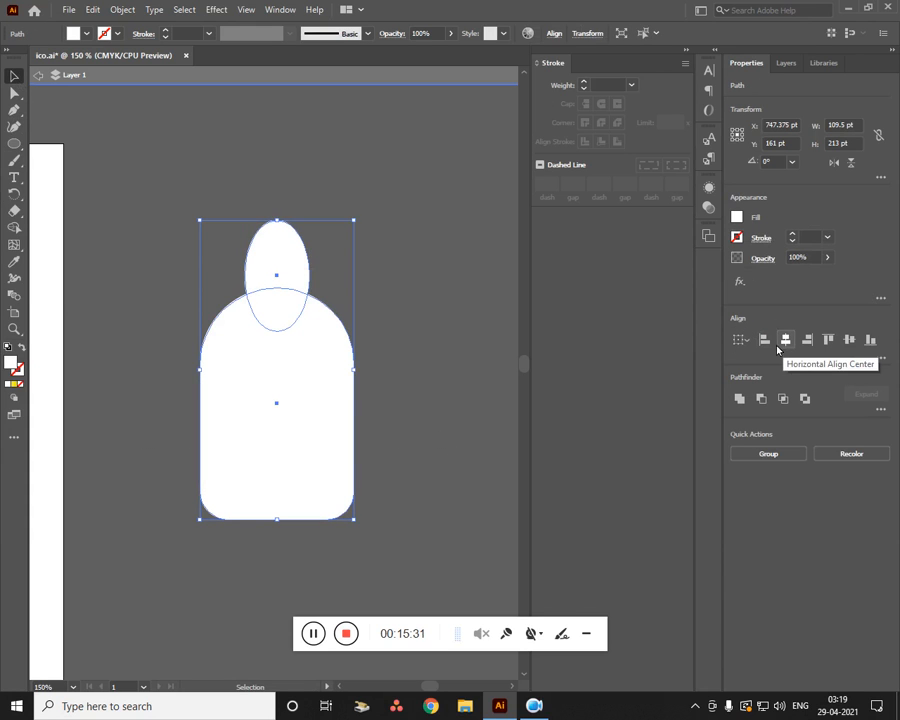
click(406, 458)
Draw a rectangle about 46 × 17.5 pt over the neck's top as the bottle rim and slightly round all its corners
drag(18, 155, 70, 142)
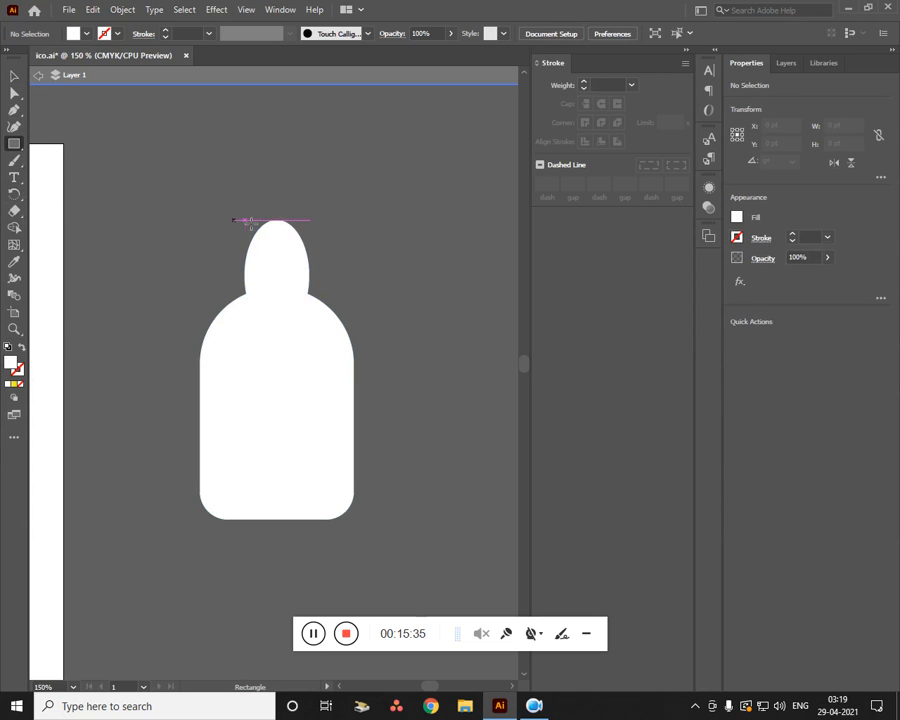
drag(245, 211, 316, 238)
key(ctrl+plus)
key(ctrl+plus)
key(ctrl+plus)
key(ctrl+plus)
key(ctrl+plus)
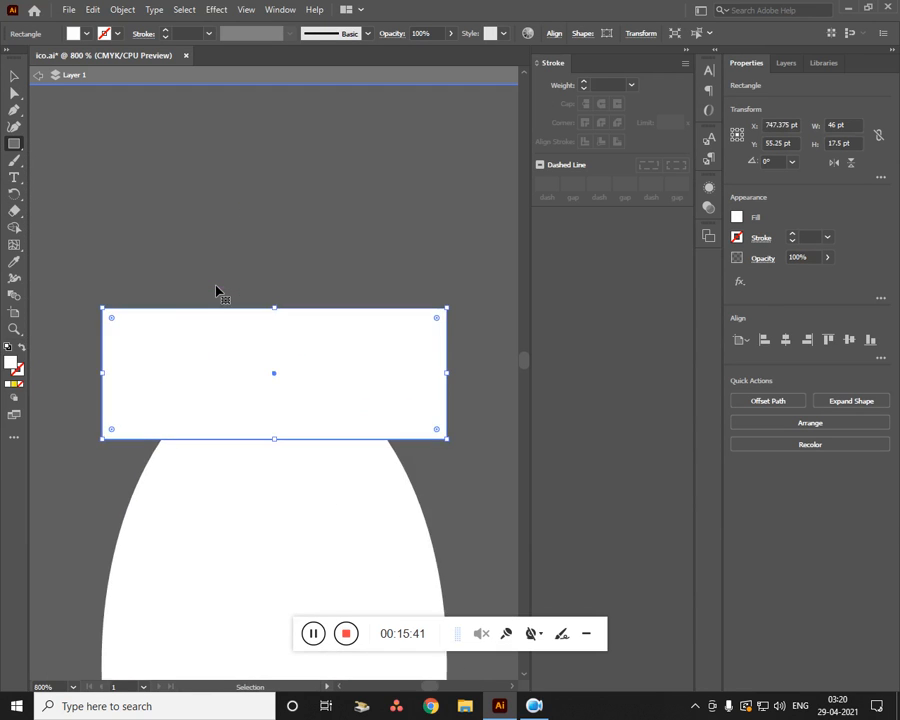
key(ctrl+plus)
key(ctrl+minus)
click(14, 77)
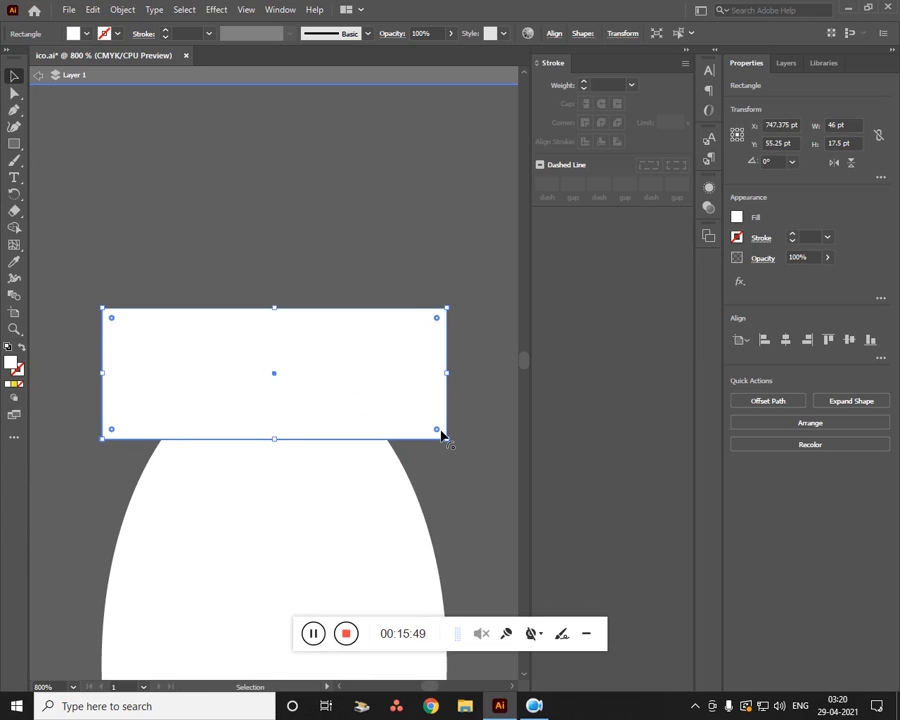
drag(441, 434, 421, 413)
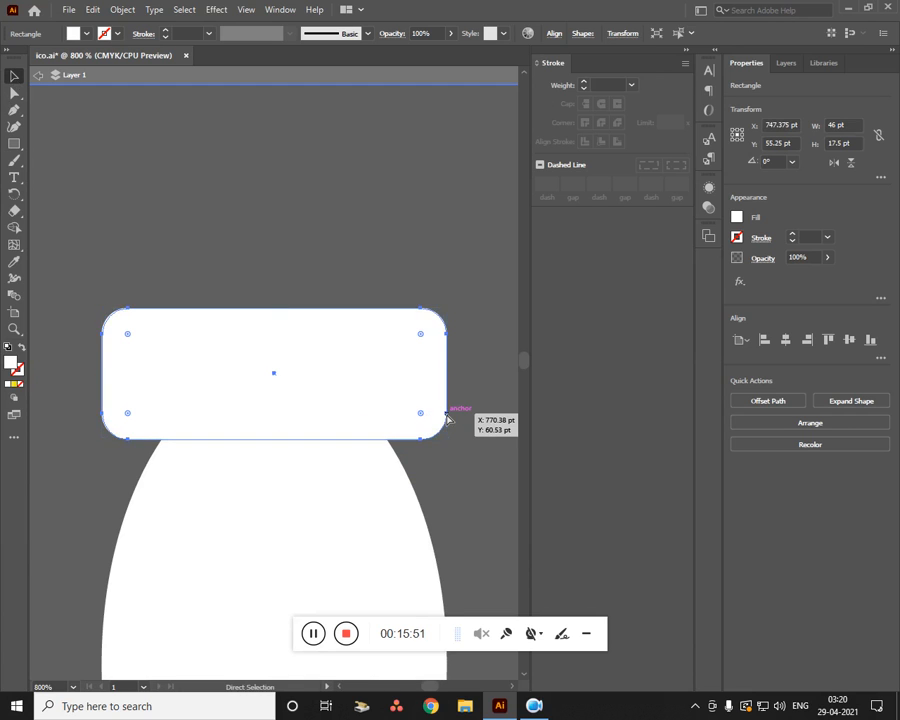
key(ctrl+minus)
key(ctrl+minus)
key(ctrl+minus)
key(ctrl+minus)
key(ctrl+minus)
key(ctrl+minus)
click(446, 418)
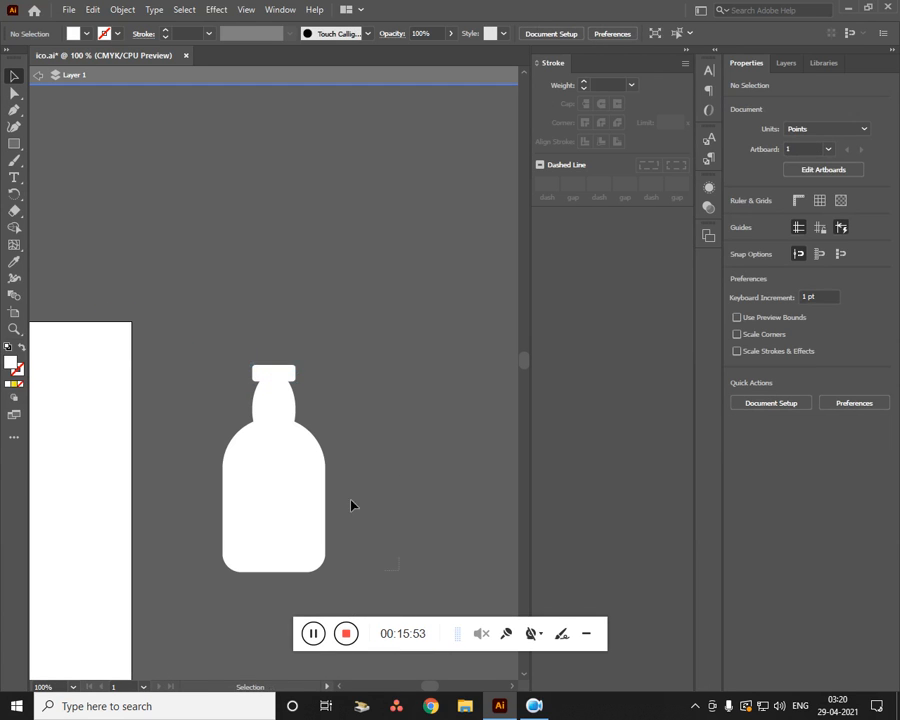
Unite the rim, neck and body into a single bottle silhouette and deselect it
drag(199, 342, 345, 580)
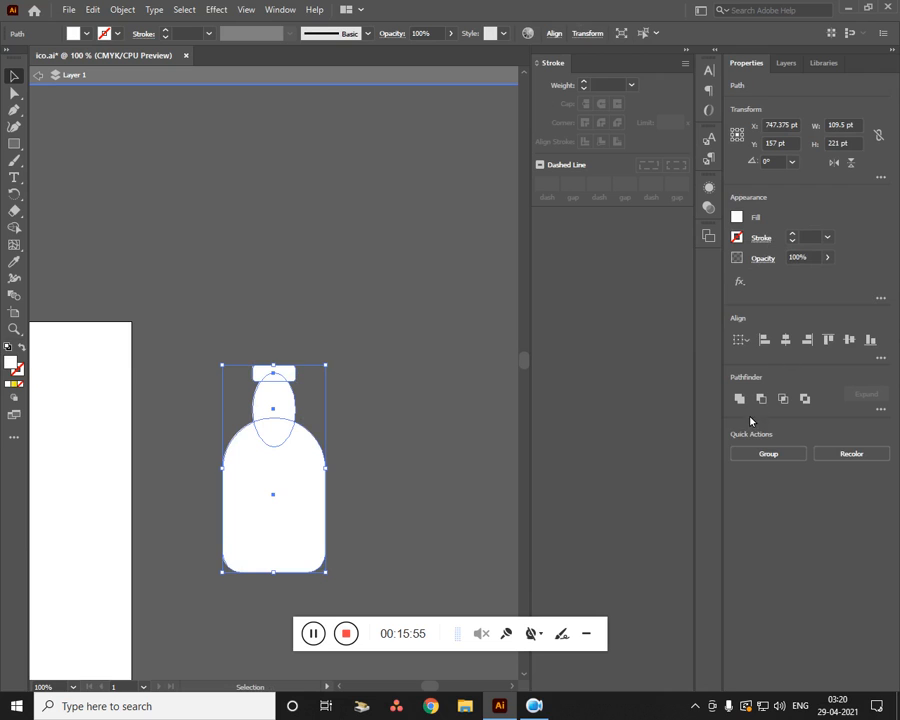
click(739, 401)
click(412, 447)
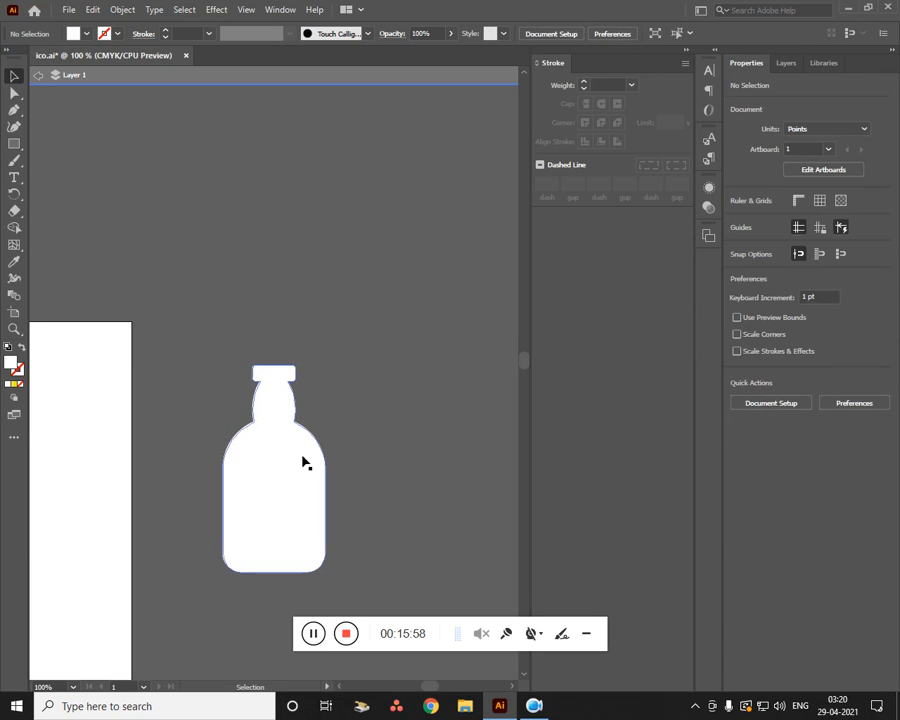
key(ctrl+plus)
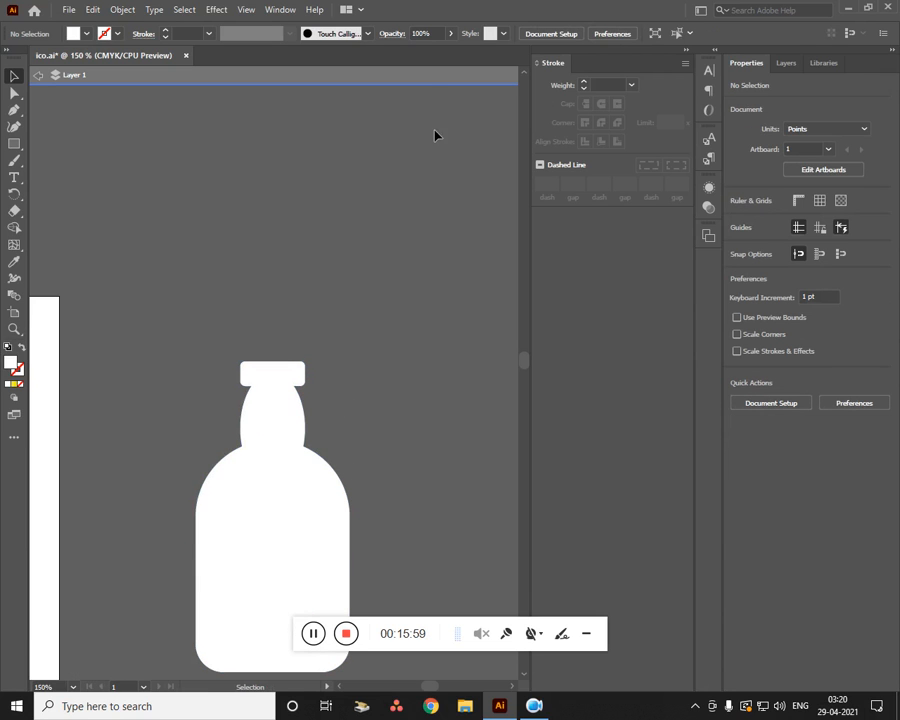
Lower the united bottle silhouette's opacity to about 34% and deselect it
click(449, 33)
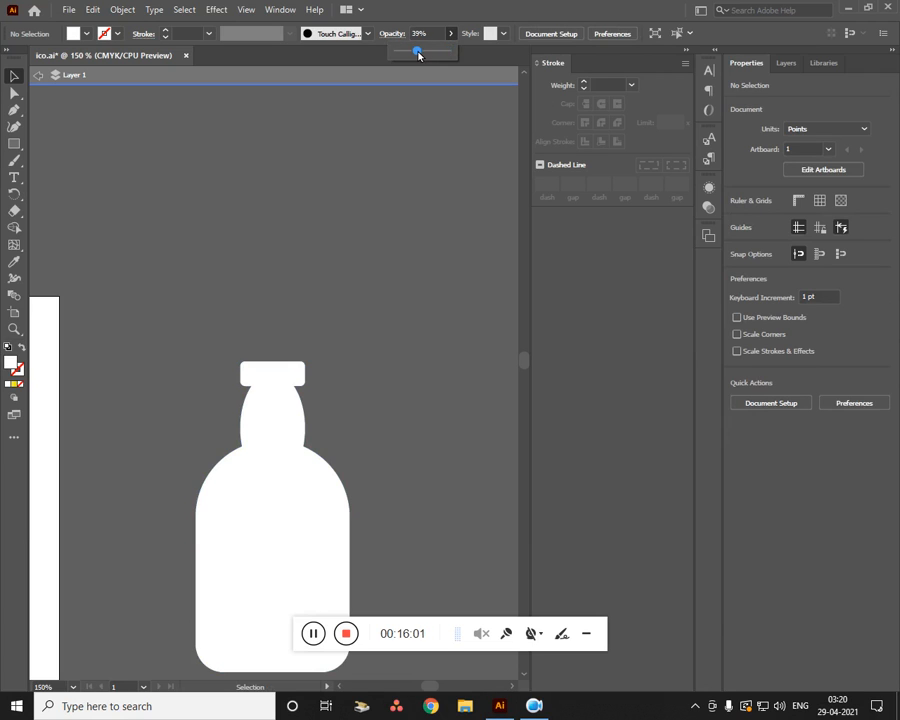
click(277, 452)
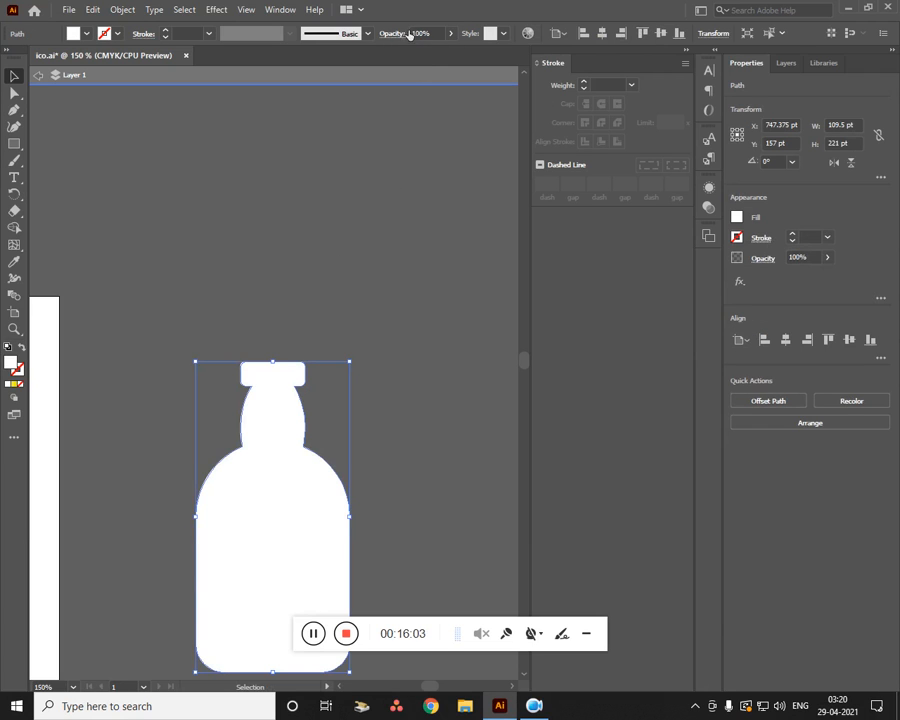
click(450, 34)
drag(446, 52, 403, 54)
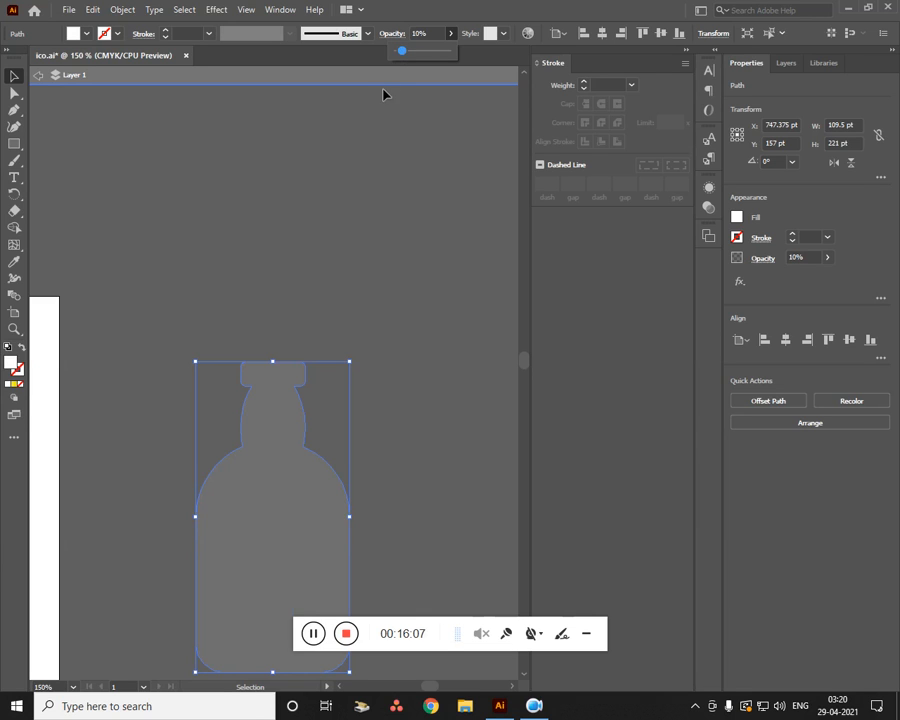
drag(415, 57, 415, 55)
click(420, 381)
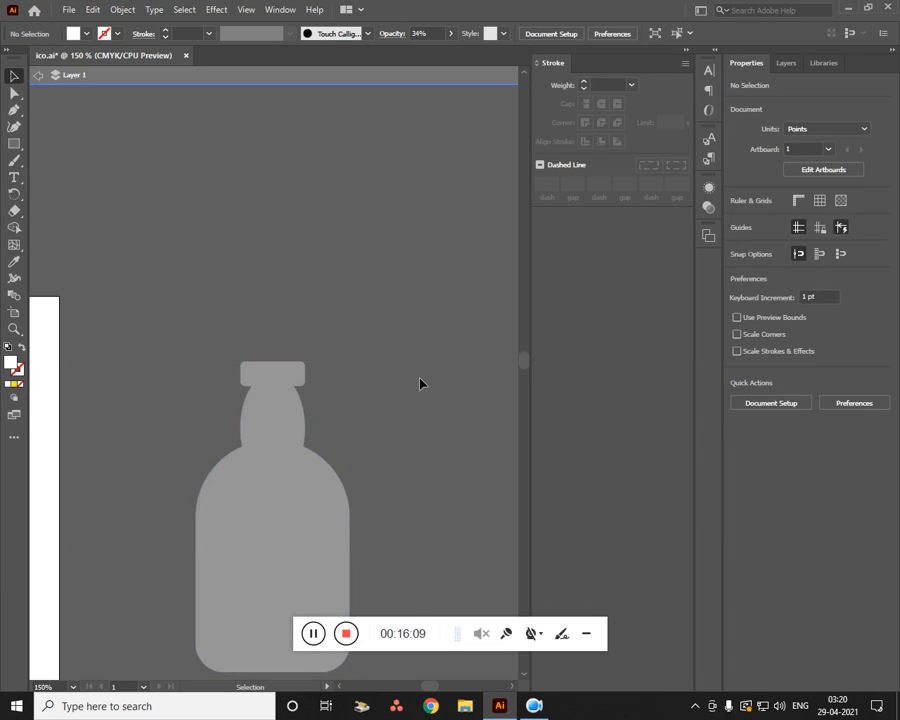
Duplicate the translucent bottle beside itself and separate the two bottles so they no longer overlap
scroll(408, 336, down, 3)
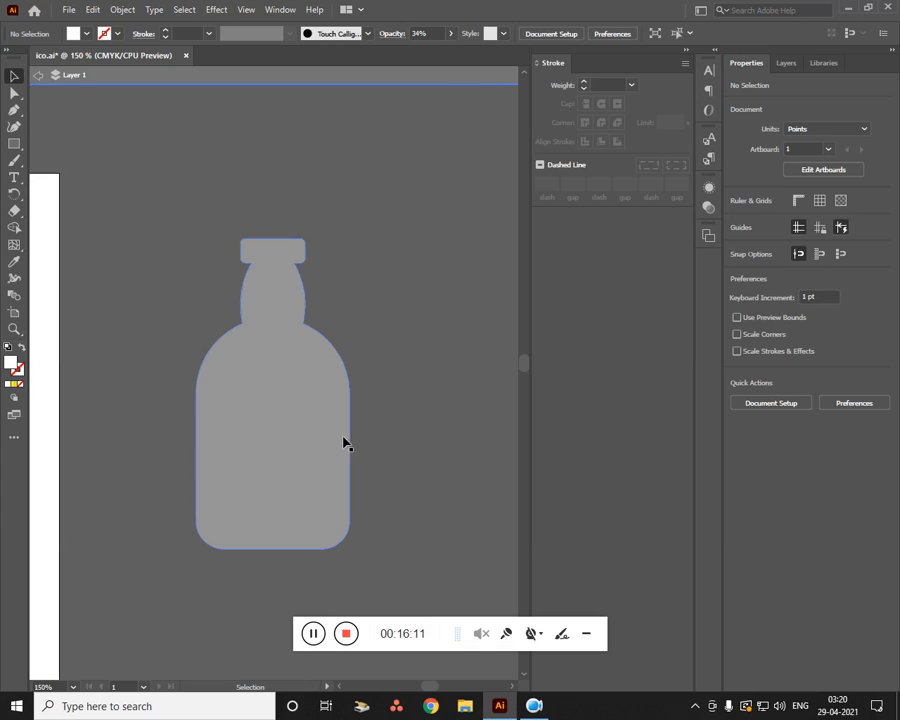
drag(319, 449, 446, 454)
drag(324, 273, 241, 246)
click(494, 320)
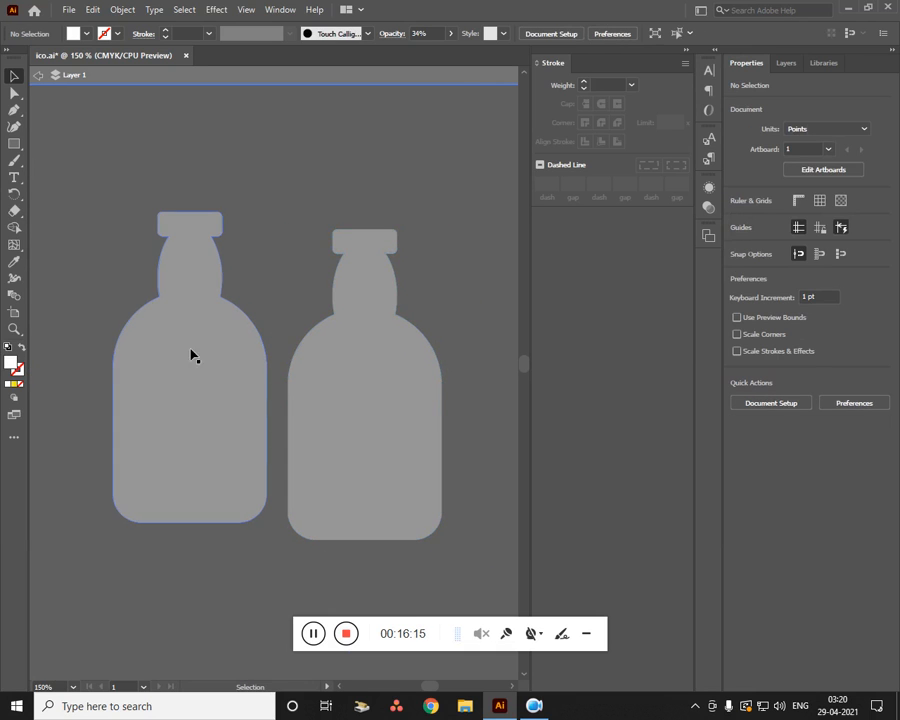
Draw a rectangle about 130 × 126.5 pt covering the neck and upper part of the right-hand bottle copy
click(15, 143)
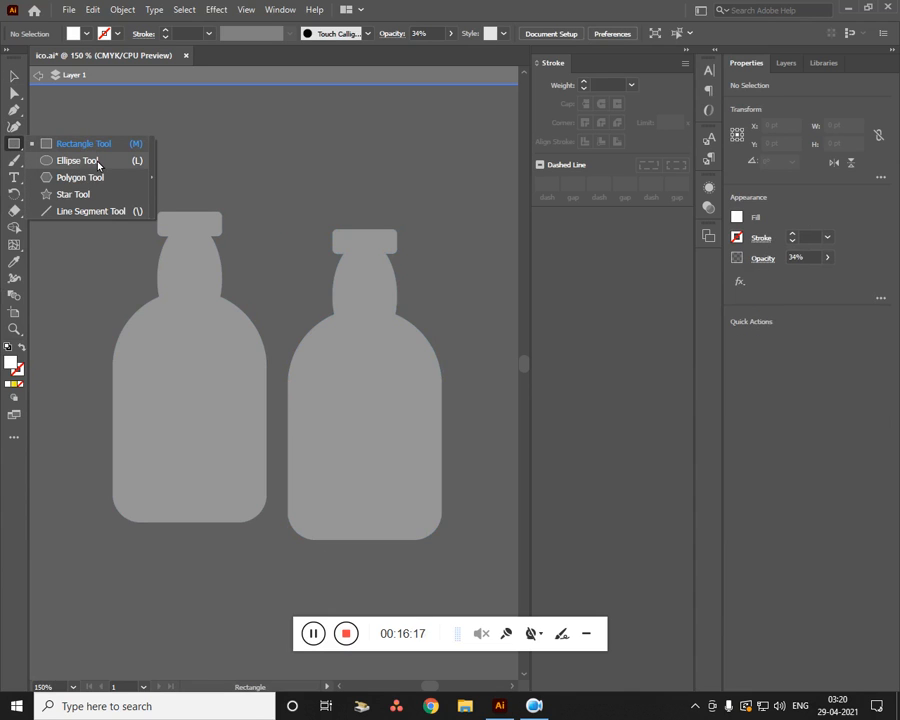
click(84, 144)
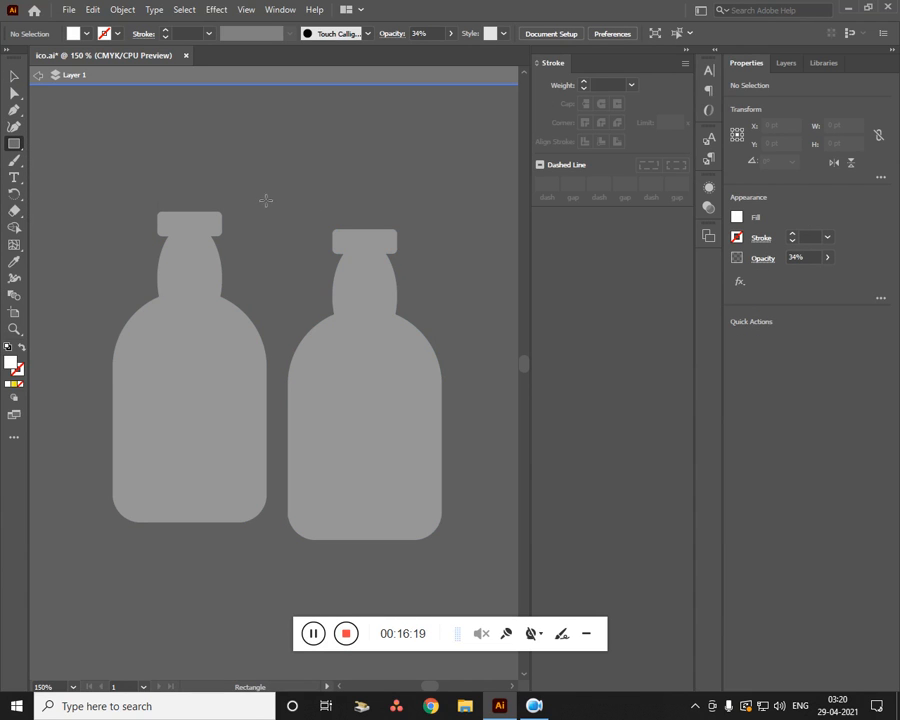
drag(267, 193, 458, 369)
key(ctrl+z)
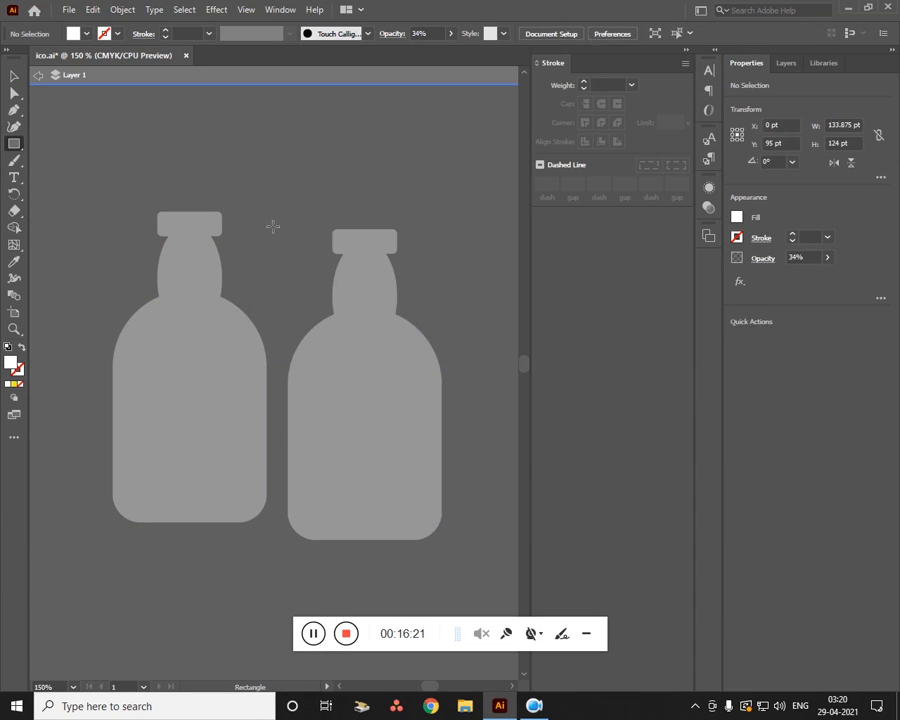
drag(279, 193, 462, 370)
click(19, 82)
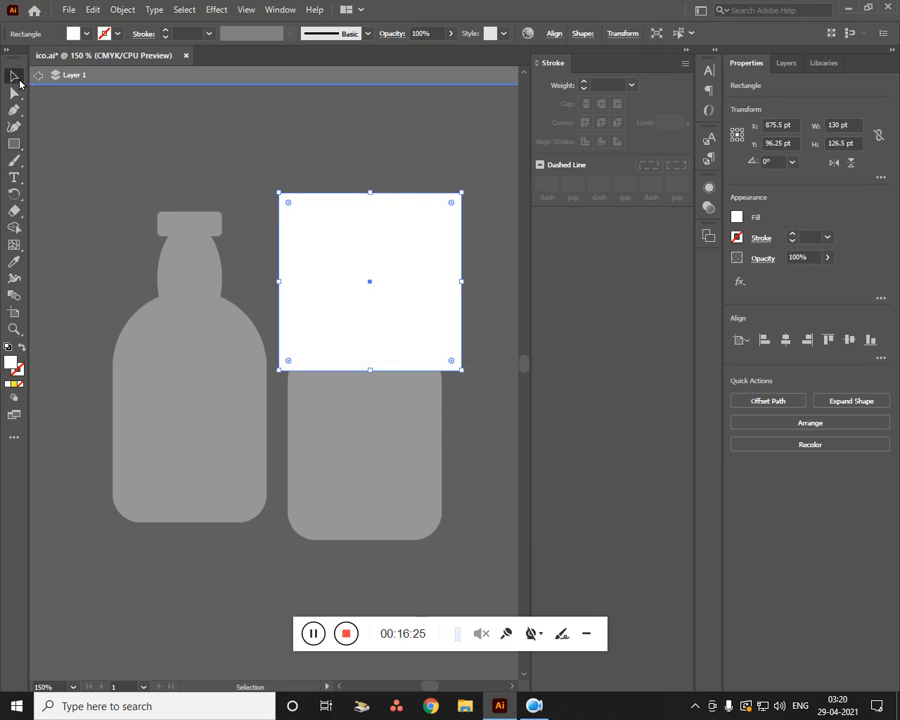
Subtract the rectangle from the bottle copy with Minus Front, keeping only the body's lower part as the liquid
drag(246, 153, 366, 401)
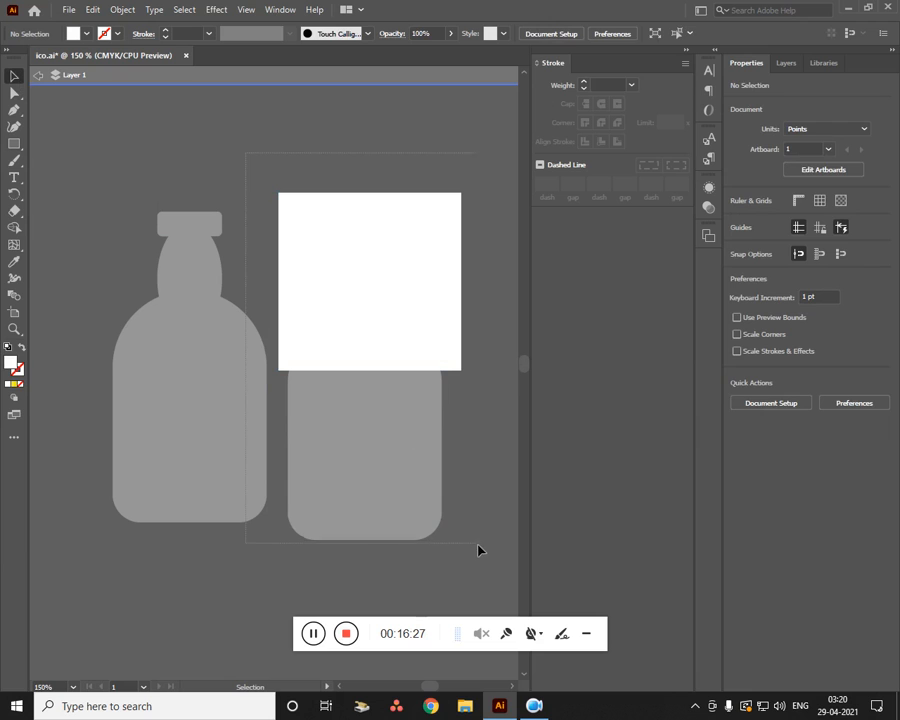
drag(478, 549, 481, 537)
click(371, 562)
click(436, 290)
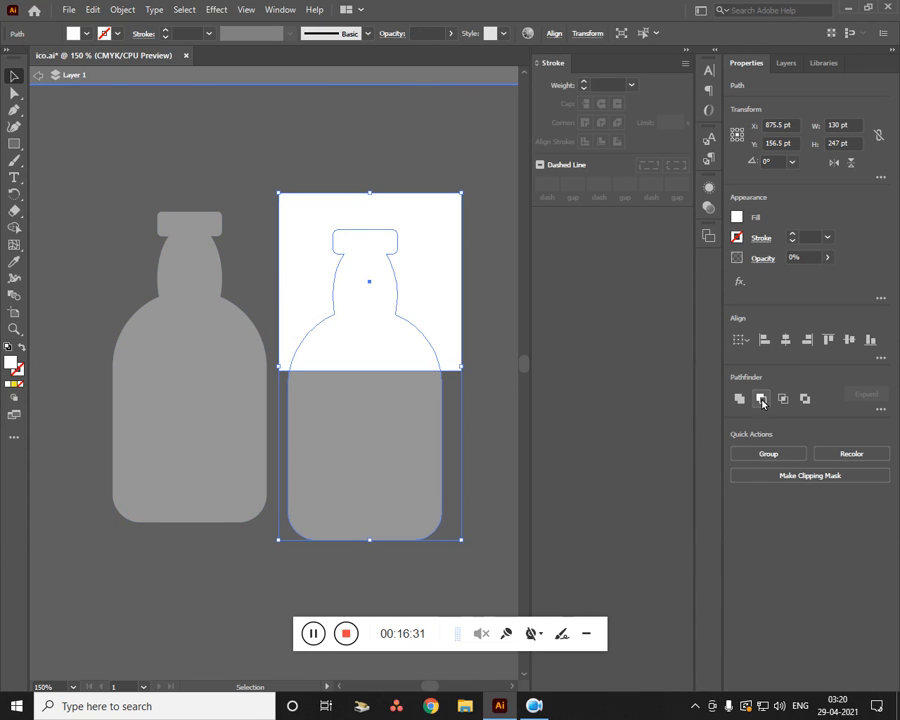
click(760, 399)
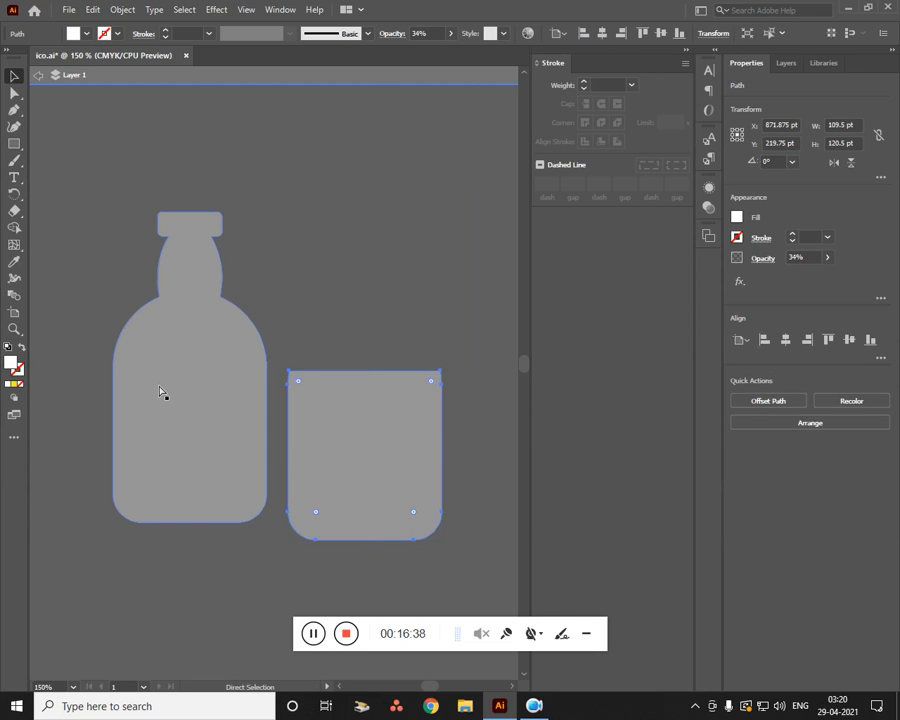
key(ctrl+z)
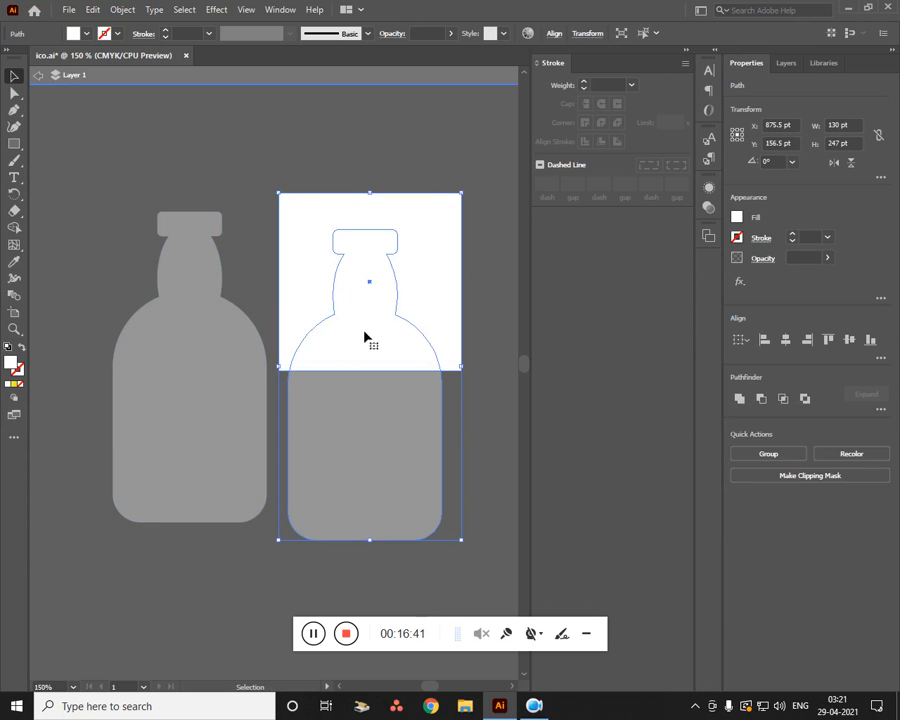
click(761, 398)
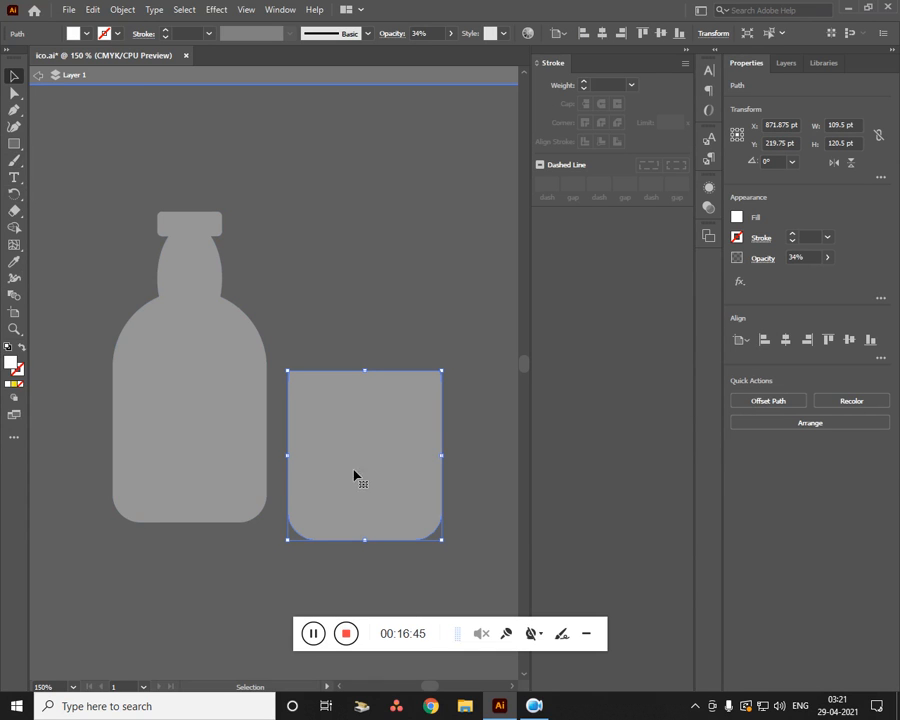
Fill the trimmed liquid shape with bright orange and set its opacity to 100%
double_click(12, 362)
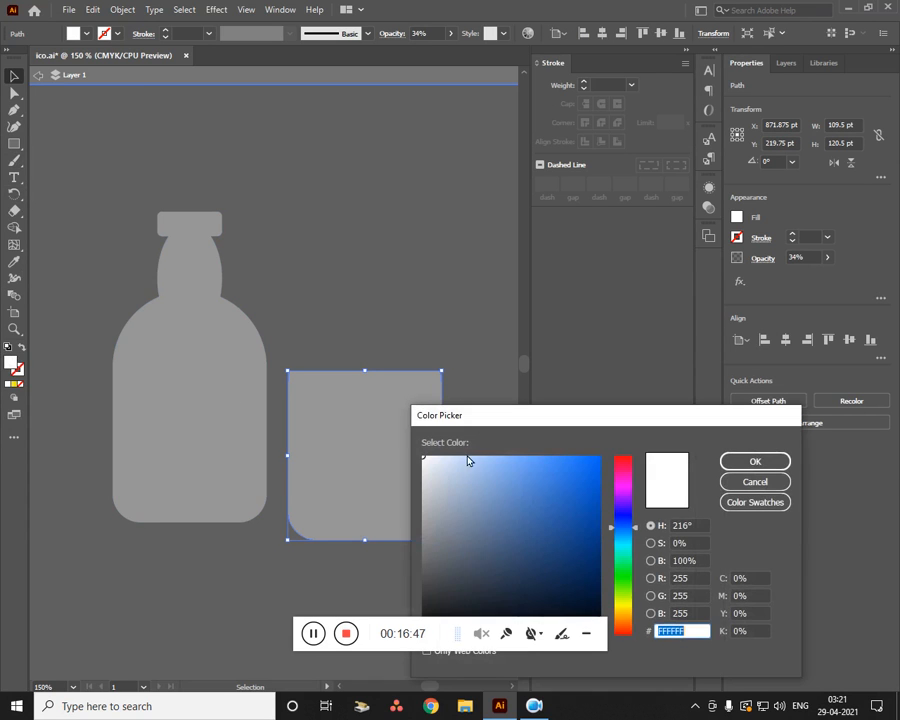
drag(634, 576, 628, 623)
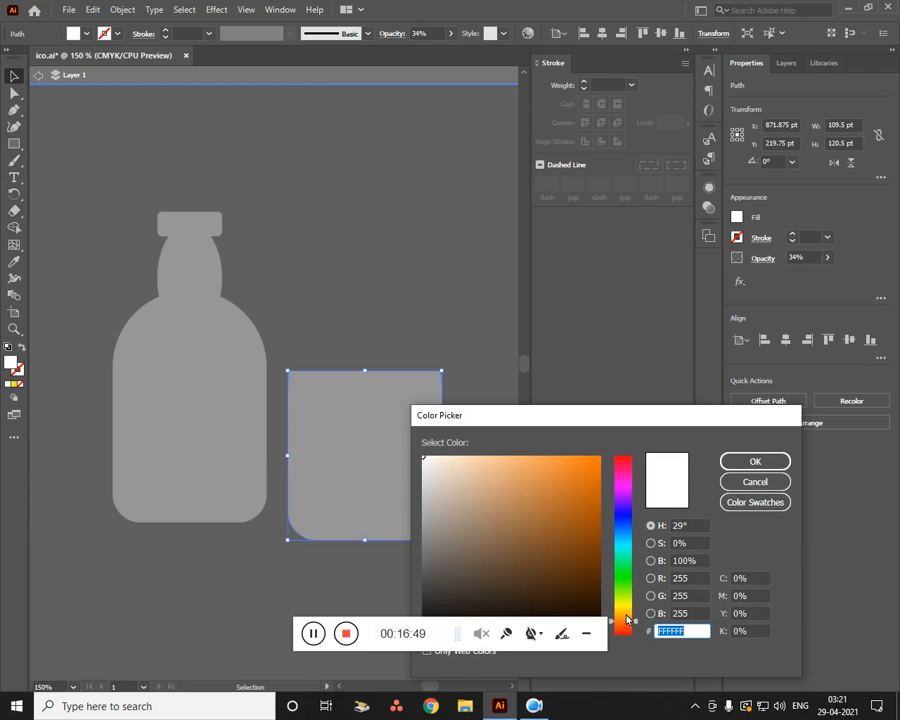
click(595, 460)
click(755, 461)
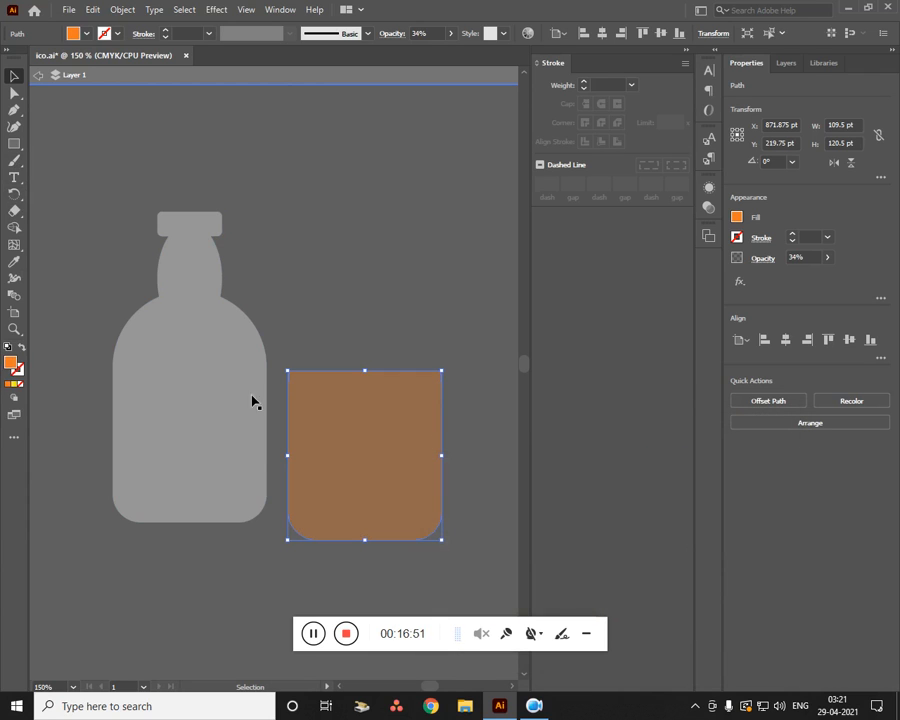
click(451, 34)
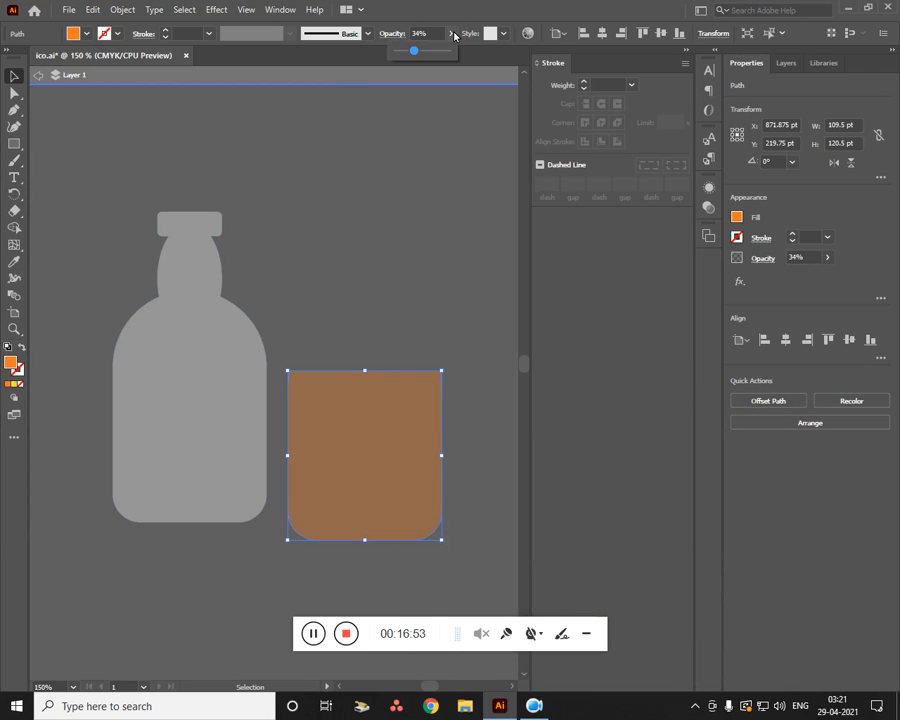
click(450, 34)
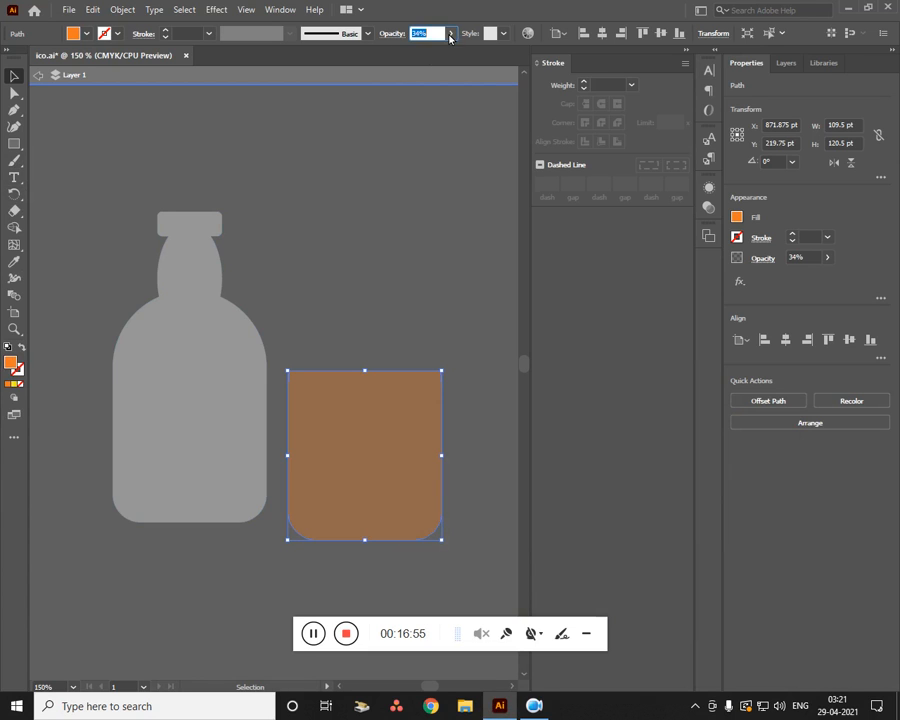
click(450, 35)
drag(422, 50, 468, 57)
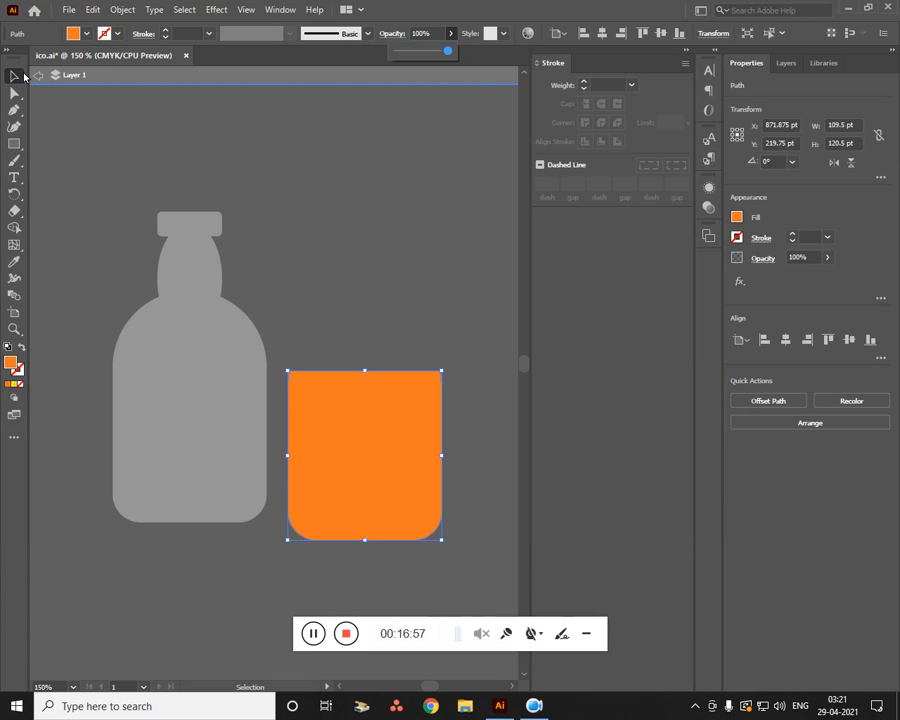
Place the orange liquid over the bottle's body and scale it proportionally to about 100 × 110 pt
click(16, 76)
click(338, 256)
drag(348, 438, 180, 411)
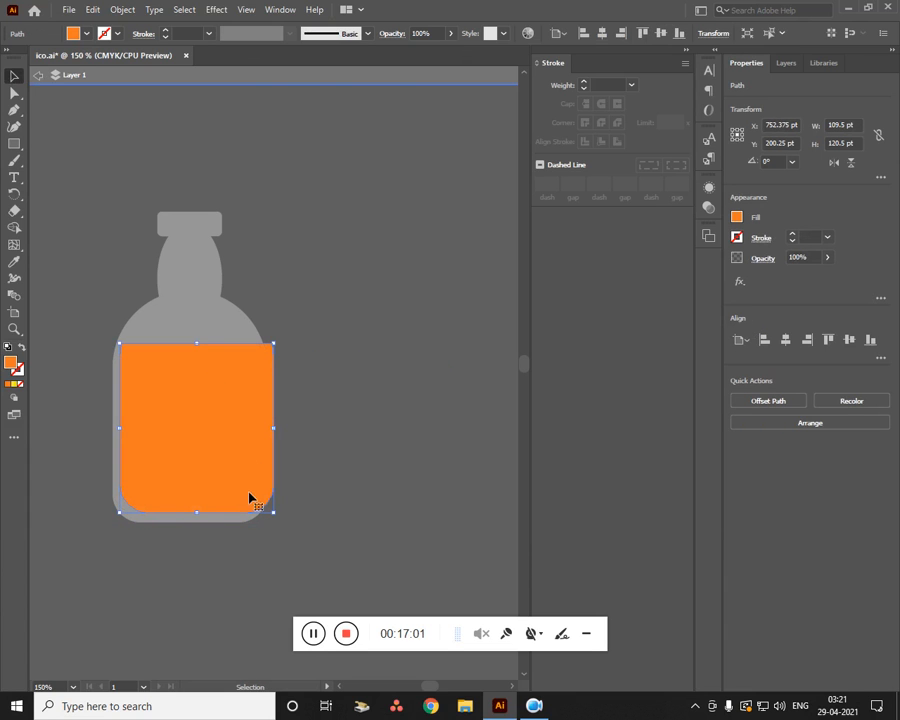
drag(274, 513, 262, 498)
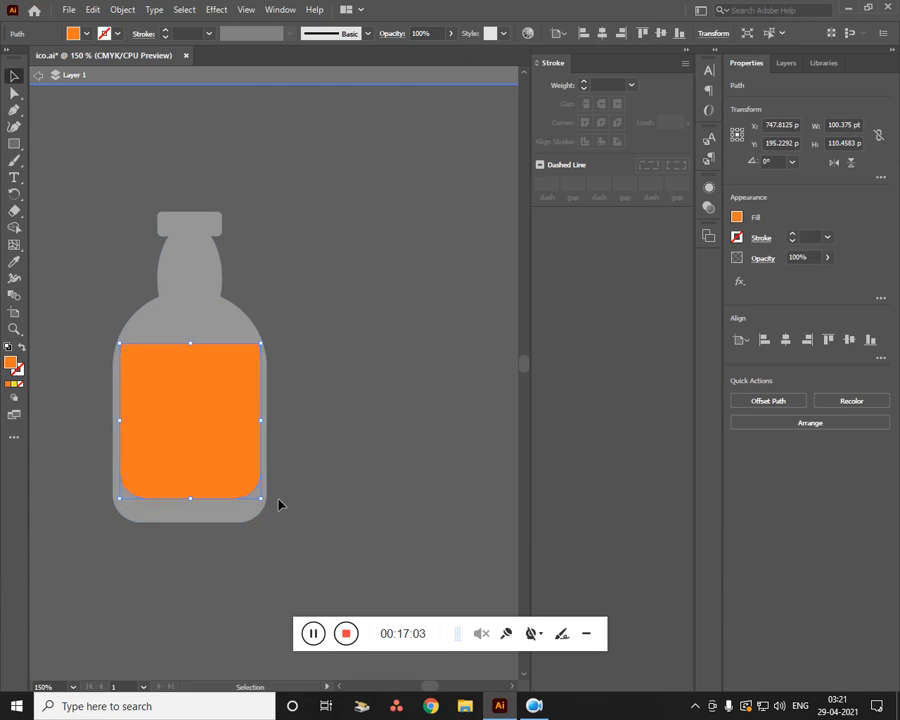
Nudge the orange liquid 10 pt down and 1 pt left to fit it inside the bottle, and deselect it
key(Down)
key(Down)
key(Down)
key(Down)
key(Down)
key(Down)
key(Down)
key(Down)
key(Down)
key(Down)
key(Left)
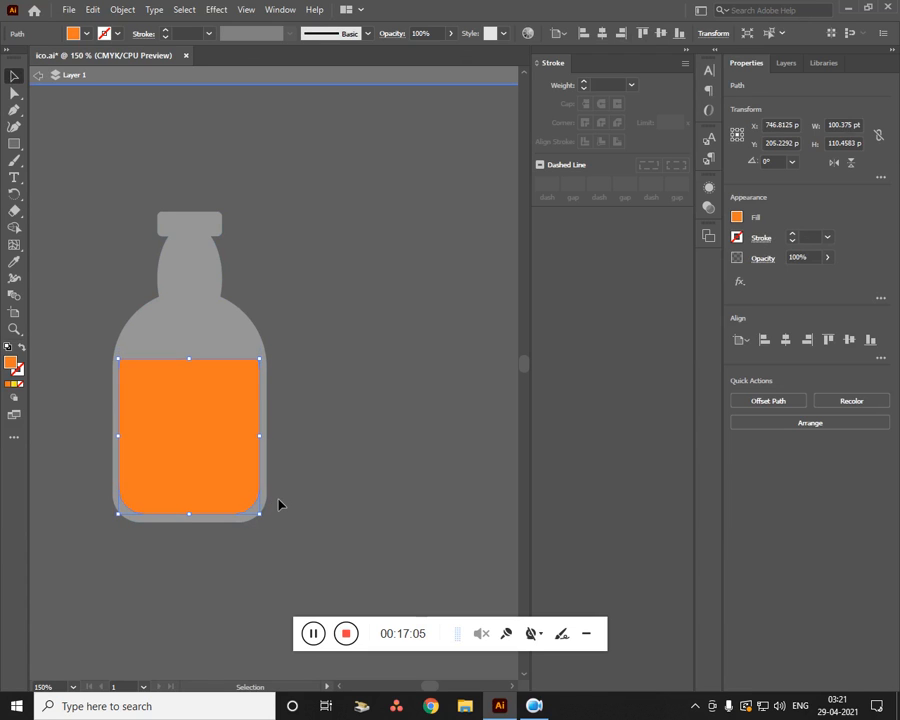
click(293, 499)
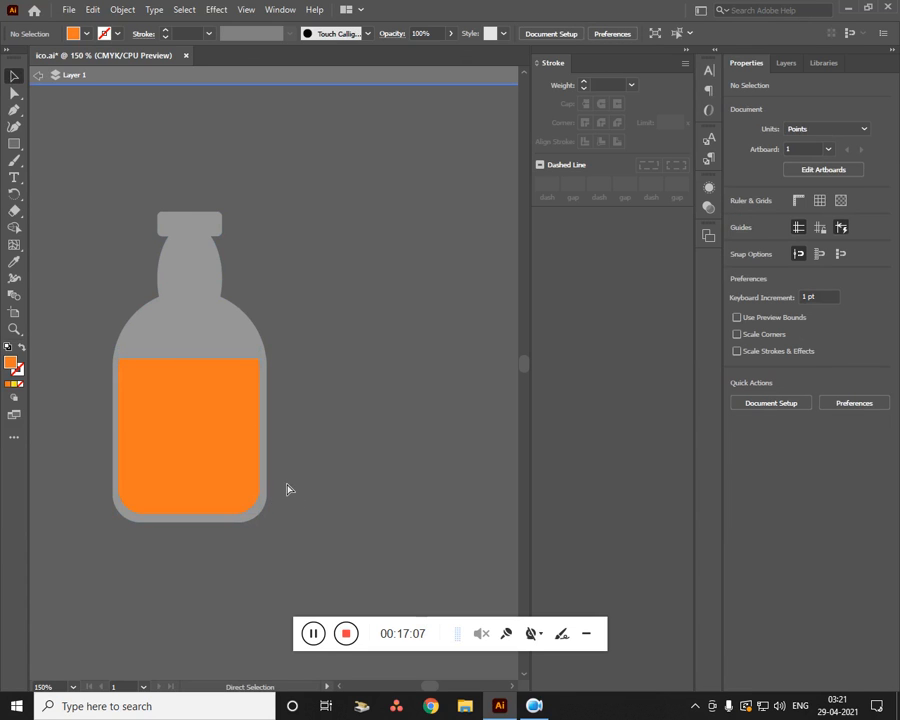
Try a Paintbrush highlight on the bottle's left shoulder above the liquid
key(ctrl+plus)
scroll(296, 450, left, 2)
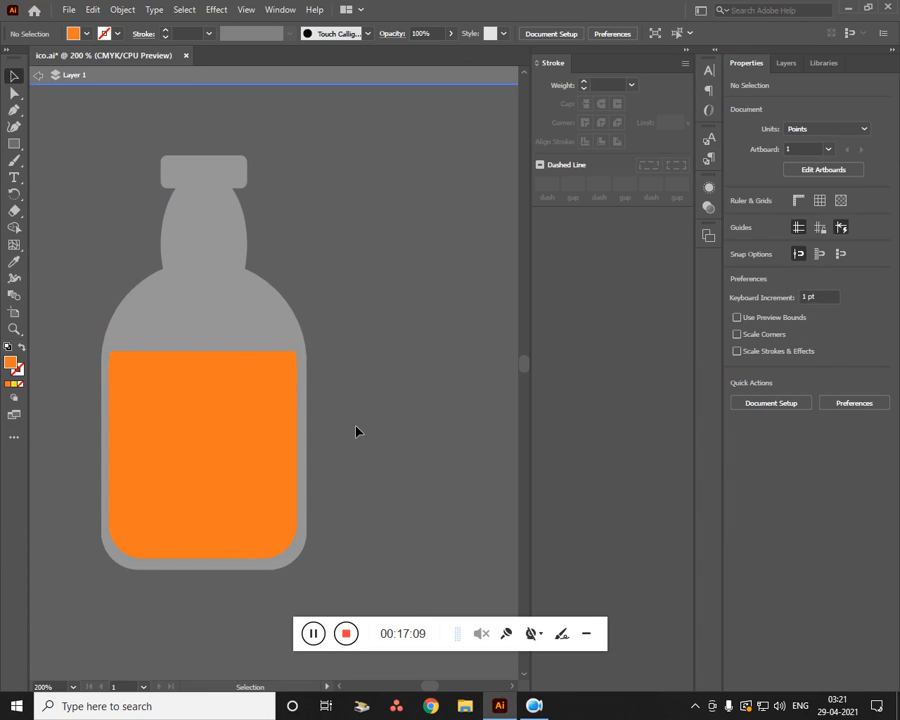
key(b)
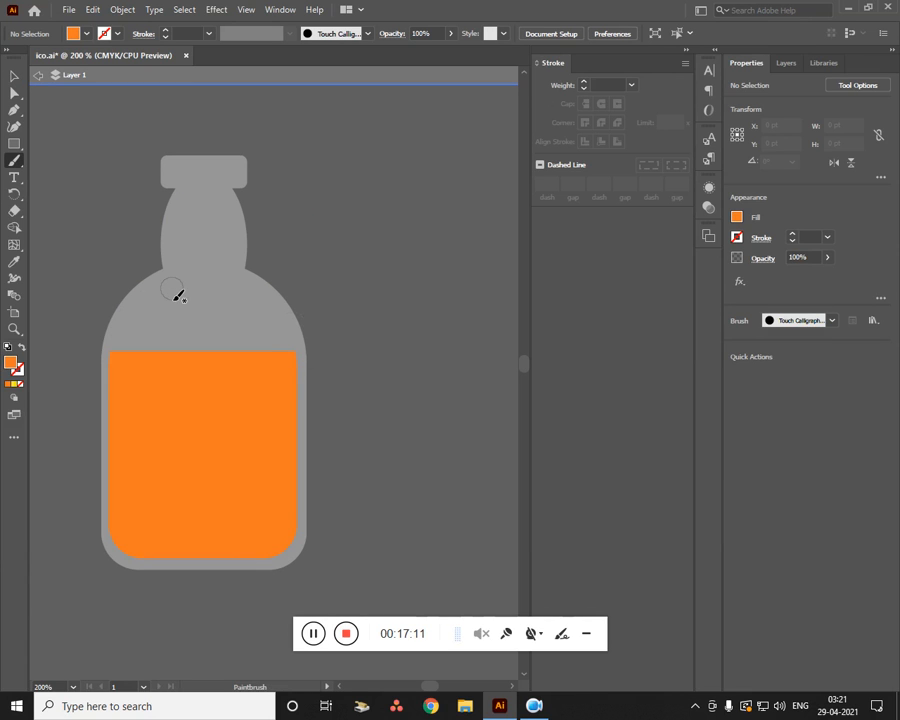
drag(146, 322, 140, 330)
key(ctrl+z)
Set the Paintbrush to a white stroke without fill and try a few strokes of varying thickness beside the bottle
double_click(13, 364)
click(424, 457)
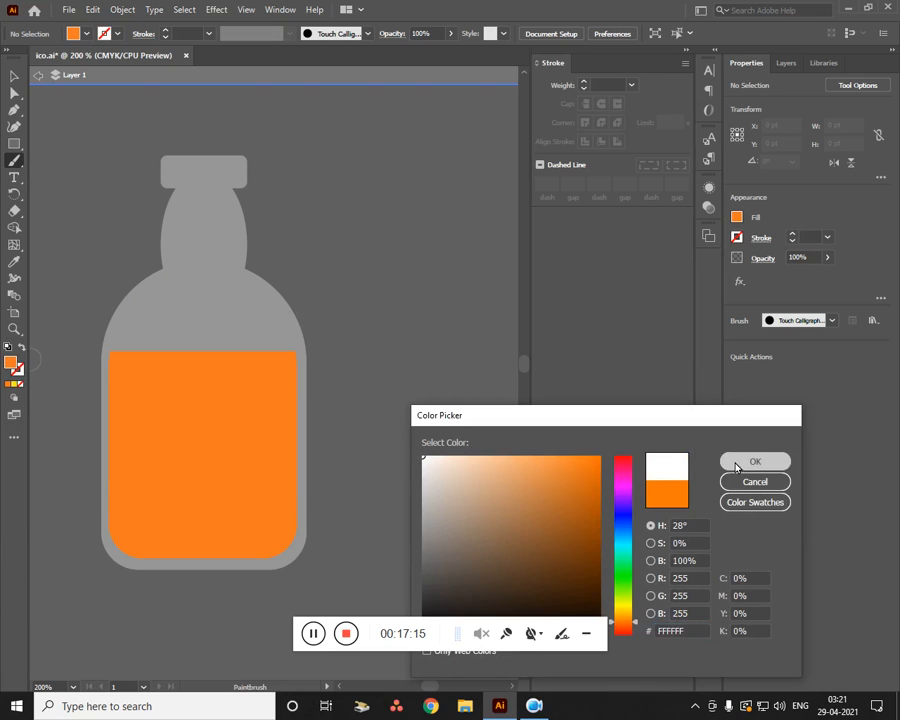
click(745, 458)
key(shift+x)
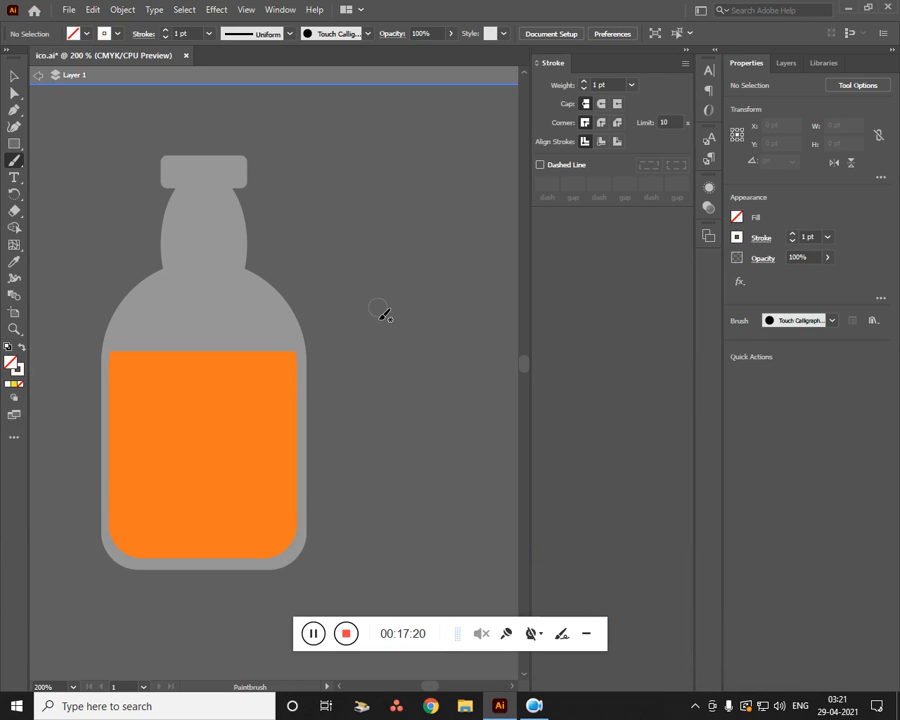
drag(379, 301, 381, 333)
mouse_move(412, 289)
mouse_down()
mouse_move(412, 327)
mouse_move(458, 331)
mouse_up()
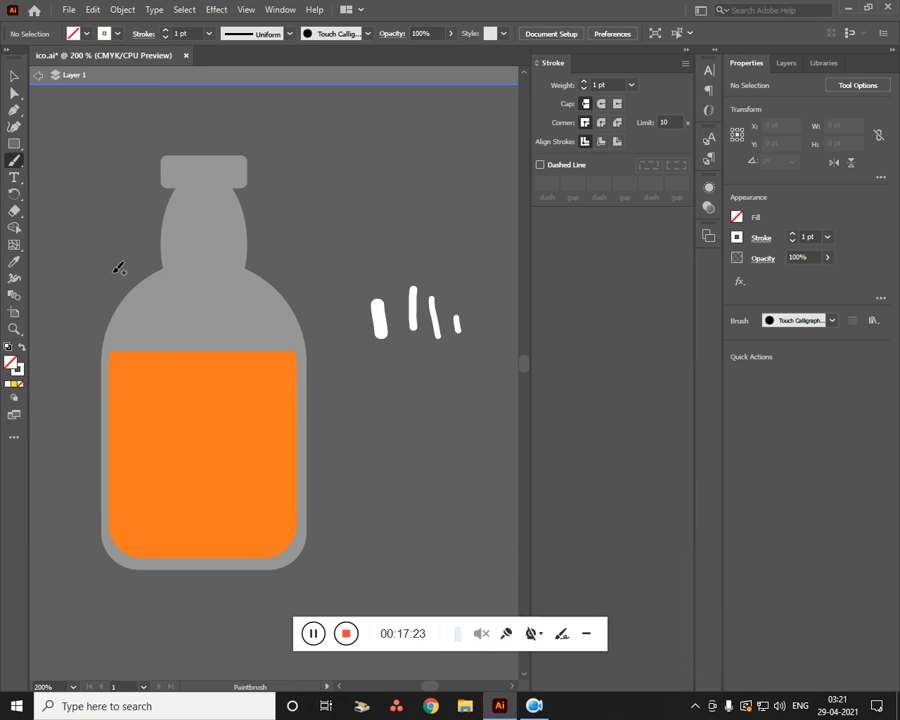
key(ctrl+z)
key(ctrl+z)
key(ctrl+z)
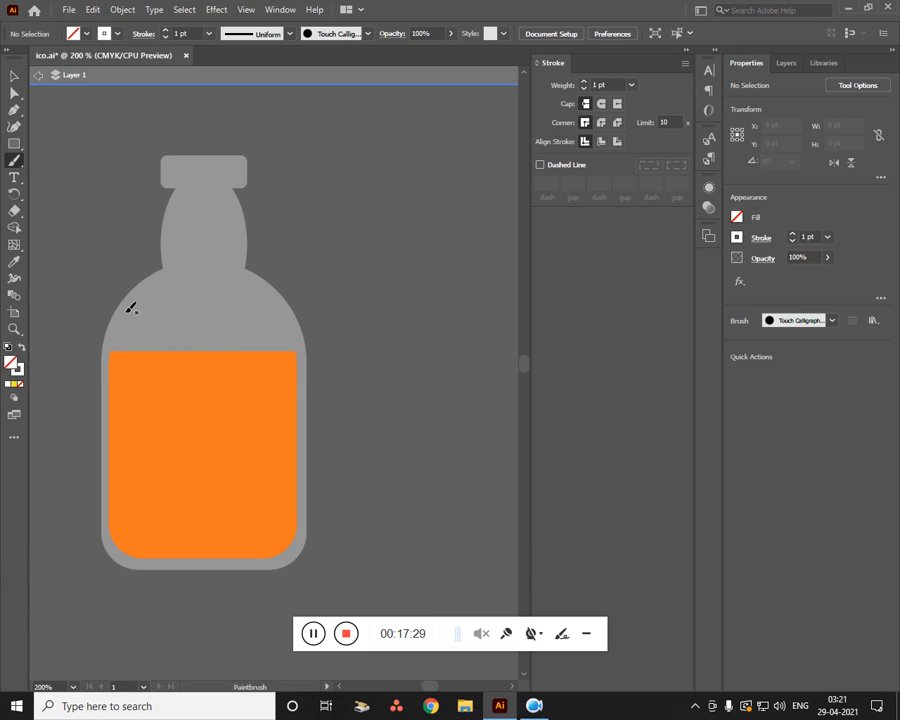
key(ctrl+z)
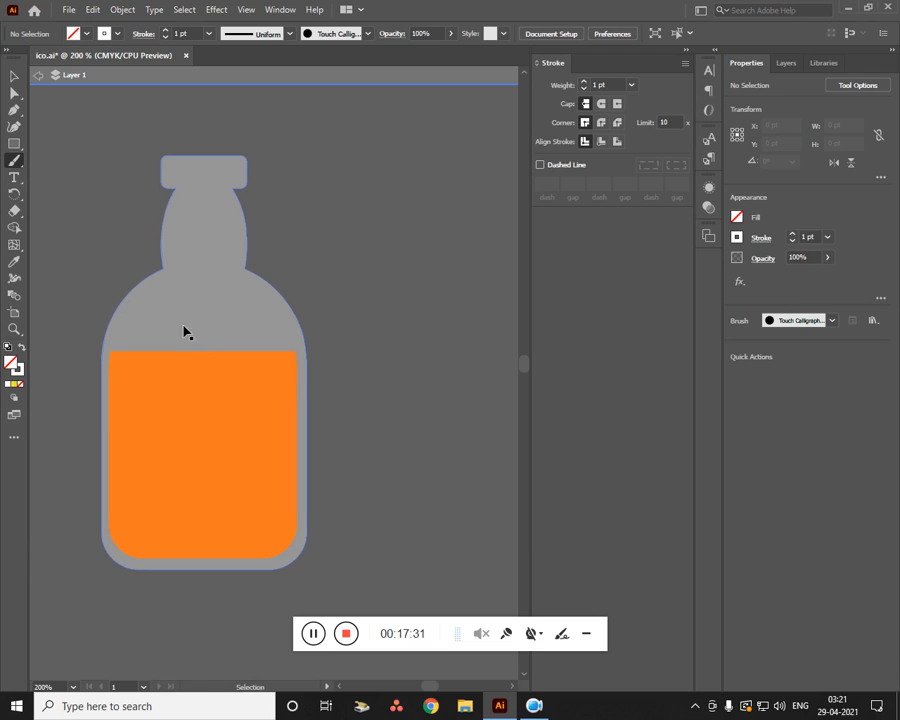
Move the orange liquid off the bottle to its lower right and select the bottle silhouette
key(v)
drag(216, 420, 434, 476)
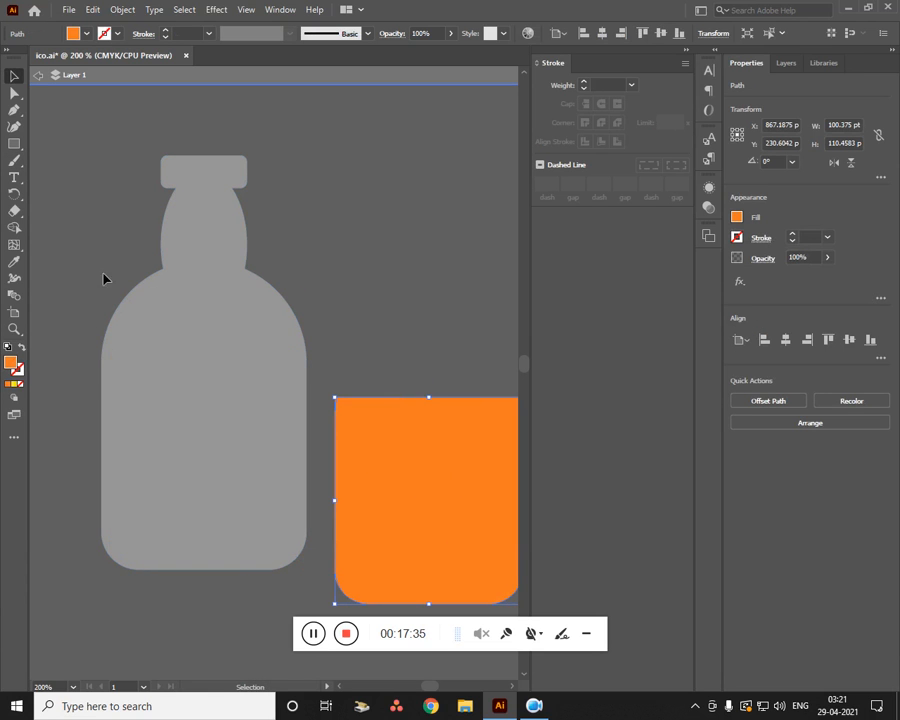
click(155, 310)
Try painting a short highlight on the selected bottle's left shoulder with the Paintbrush
key(b)
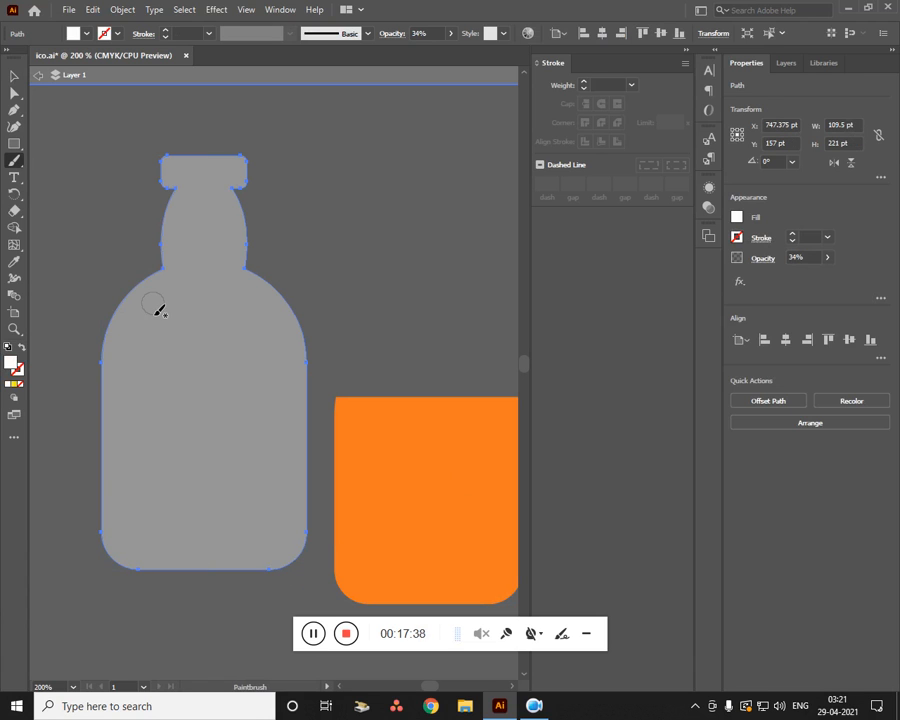
drag(162, 302, 168, 316)
key(ctrl+z)
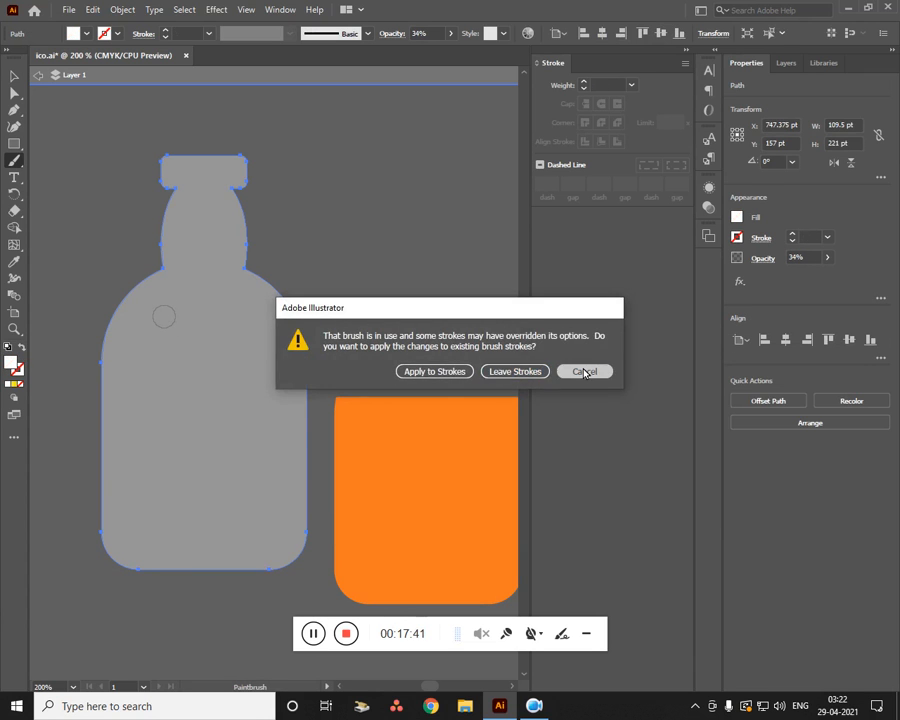
click(584, 369)
key([)
key(Return)
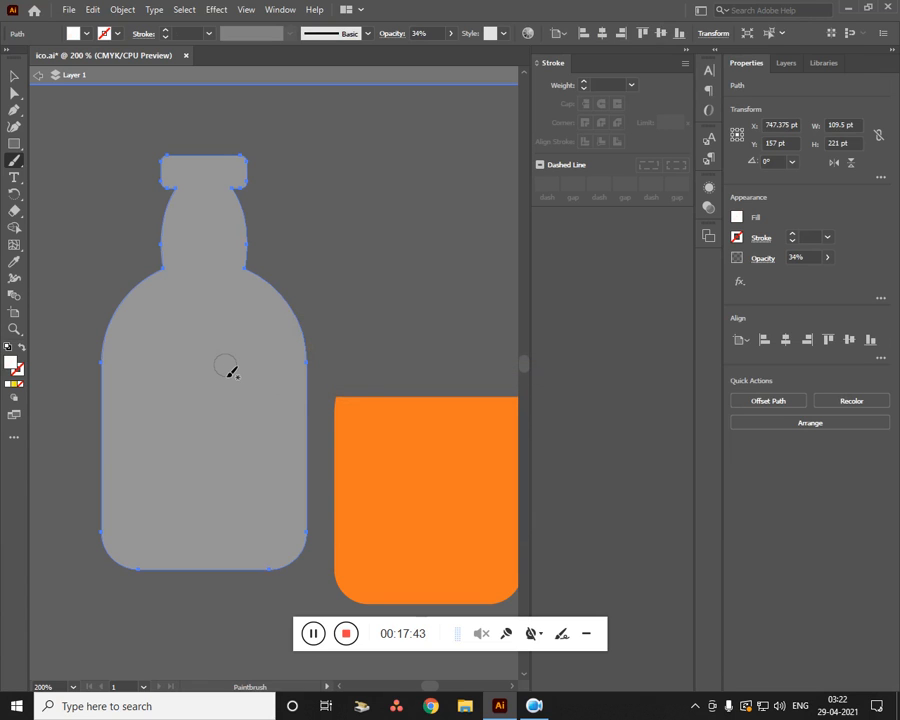
key([)
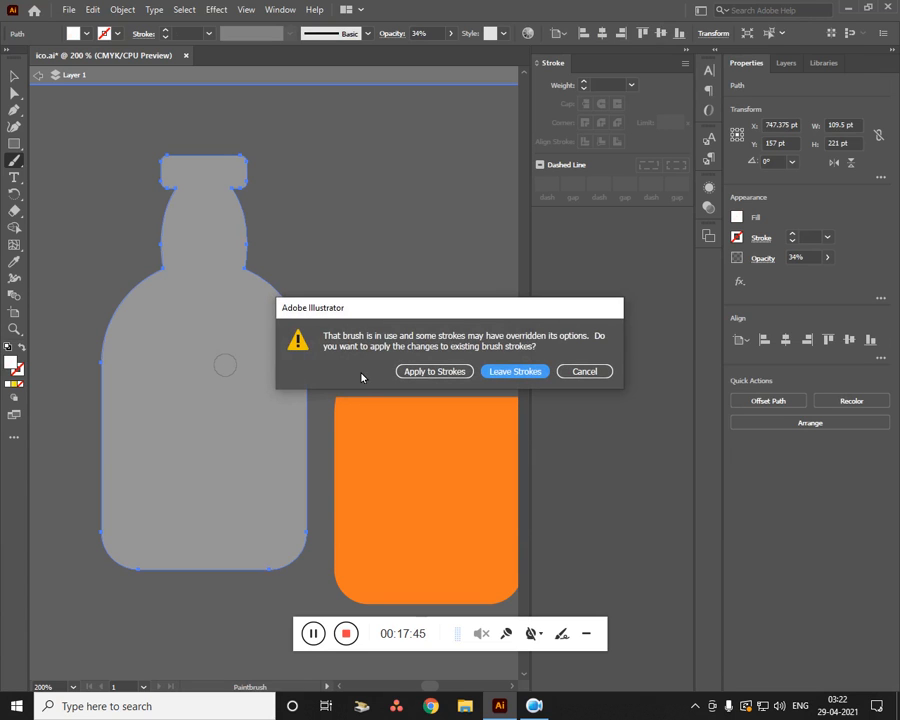
click(578, 373)
Paint broad white Paintbrush highlights on the bottle's left shoulder, neck and lower-right corner
mouse_move(170, 311)
mouse_down()
mouse_move(168, 318)
mouse_move(153, 305)
mouse_move(132, 371)
mouse_up()
drag(199, 192, 184, 256)
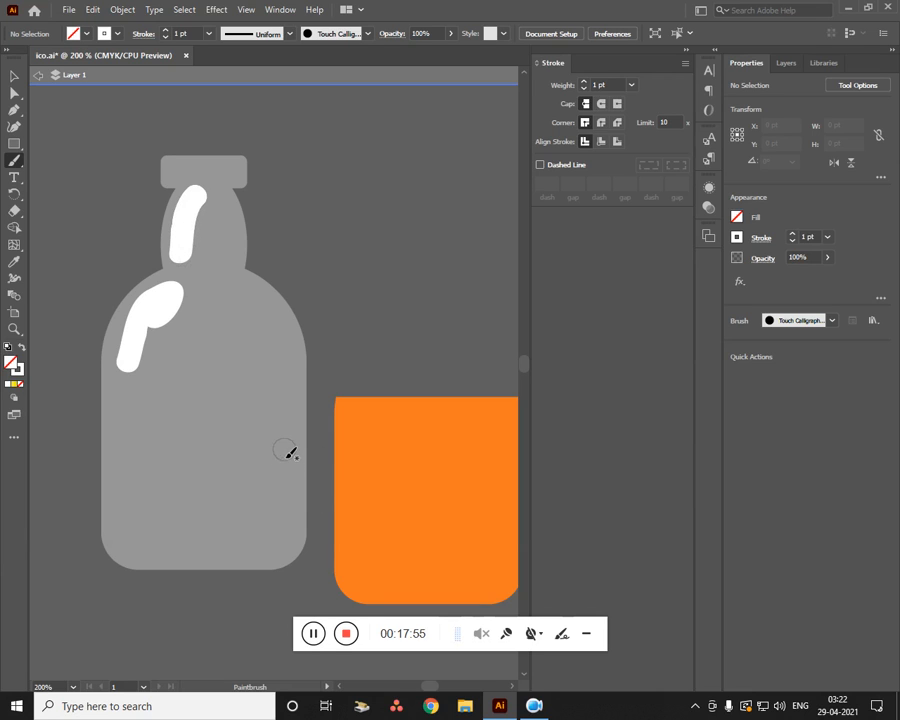
mouse_move(284, 428)
mouse_down()
mouse_move(290, 502)
mouse_move(279, 532)
mouse_move(224, 548)
mouse_up()
drag(268, 476, 265, 530)
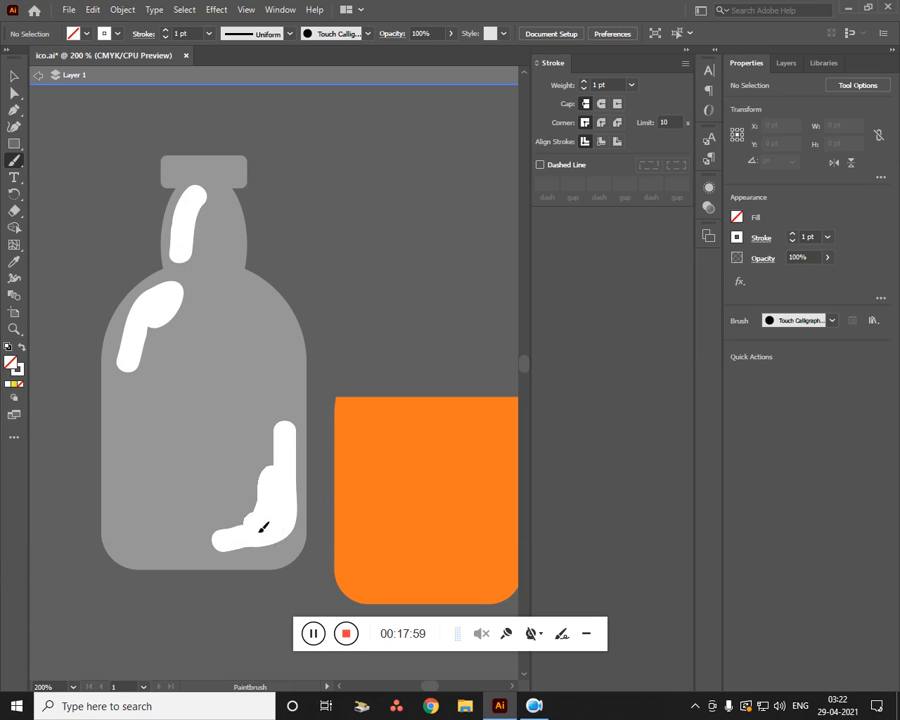
mouse_move(162, 310)
mouse_down()
mouse_move(148, 346)
mouse_move(131, 368)
mouse_move(137, 340)
mouse_move(170, 319)
mouse_move(168, 300)
mouse_move(201, 302)
mouse_move(132, 357)
mouse_move(122, 422)
mouse_move(179, 298)
mouse_up()
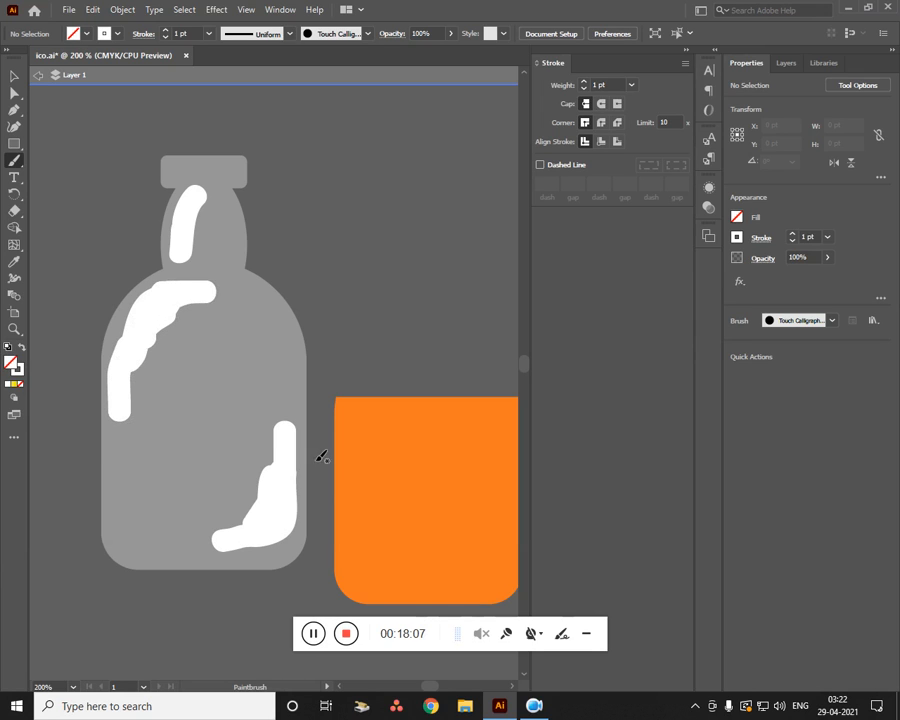
Select several of the white highlight strokes, try 0% opacity on them and restore 100%
click(14, 76)
mouse_move(362, 484)
mouse_down()
mouse_move(157, 422)
mouse_move(385, 477)
mouse_move(369, 477)
mouse_up()
click(169, 304)
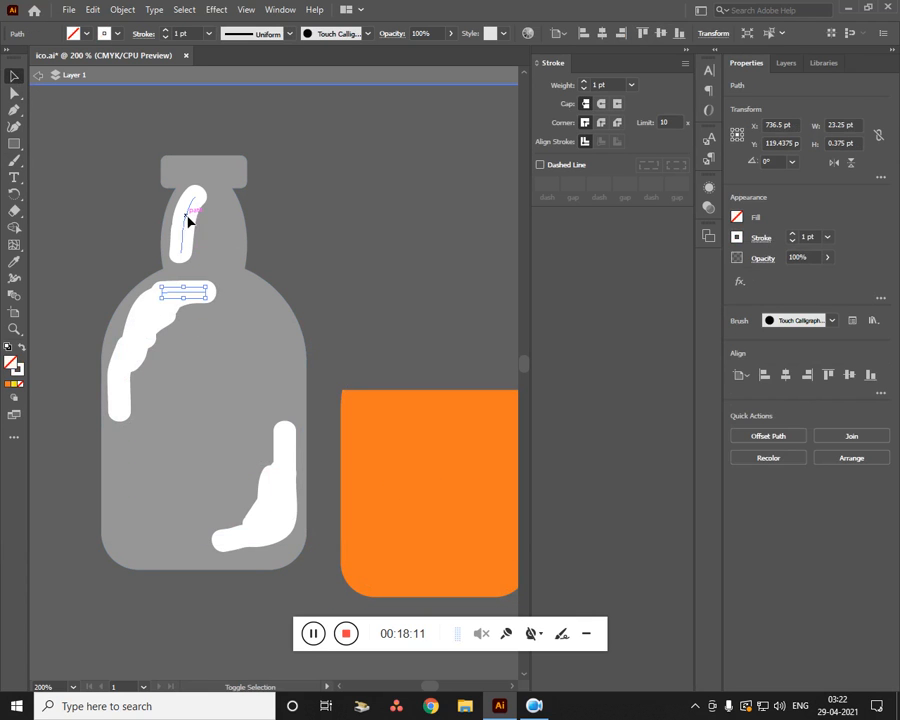
shift+click(190, 220)
shift+click(145, 350)
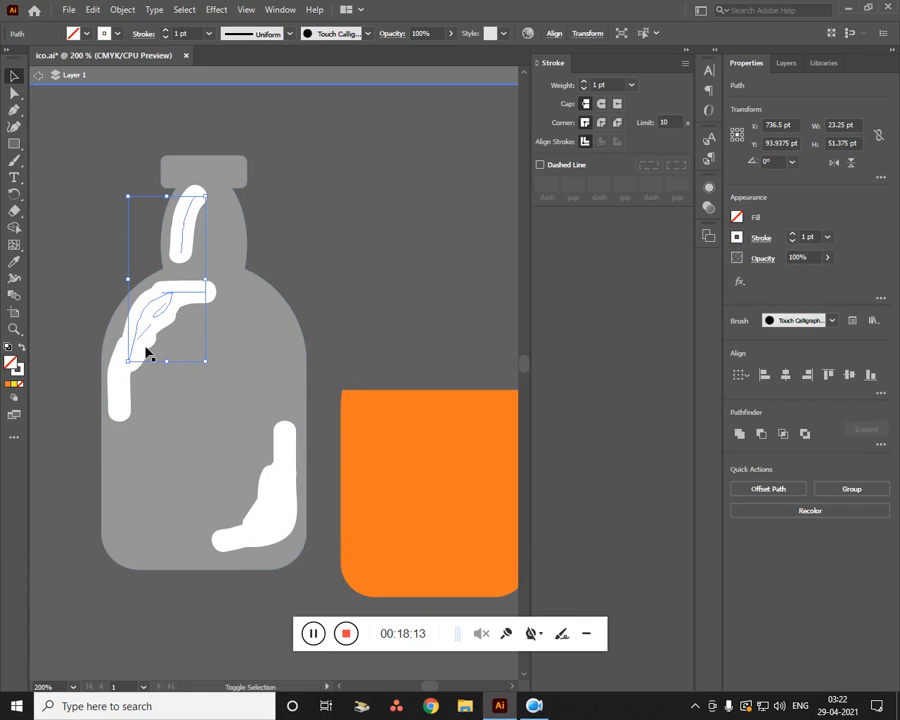
shift+click(279, 515)
click(450, 34)
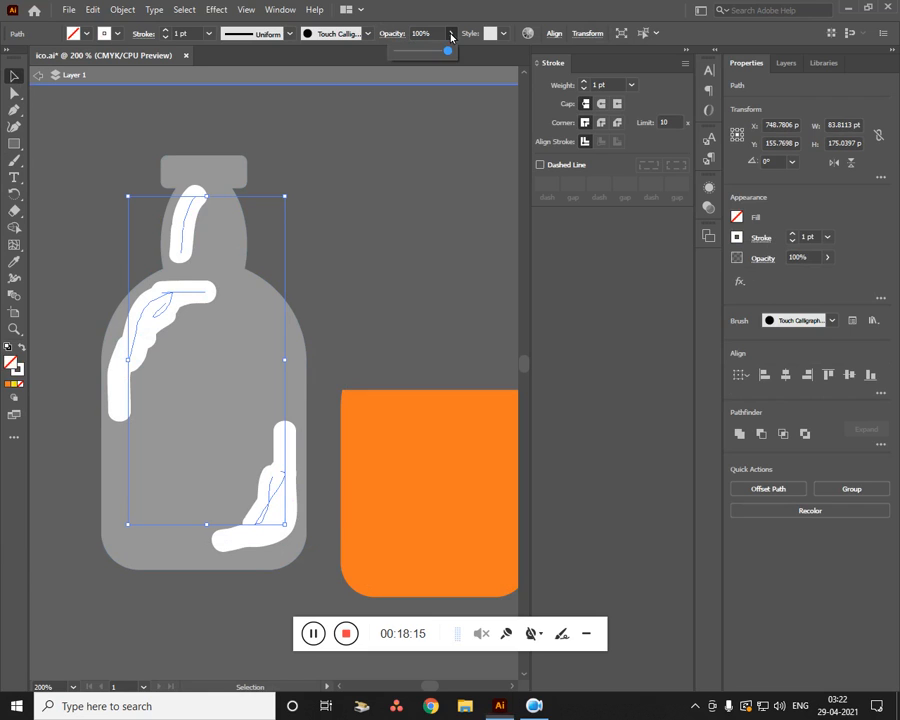
drag(445, 55, 392, 58)
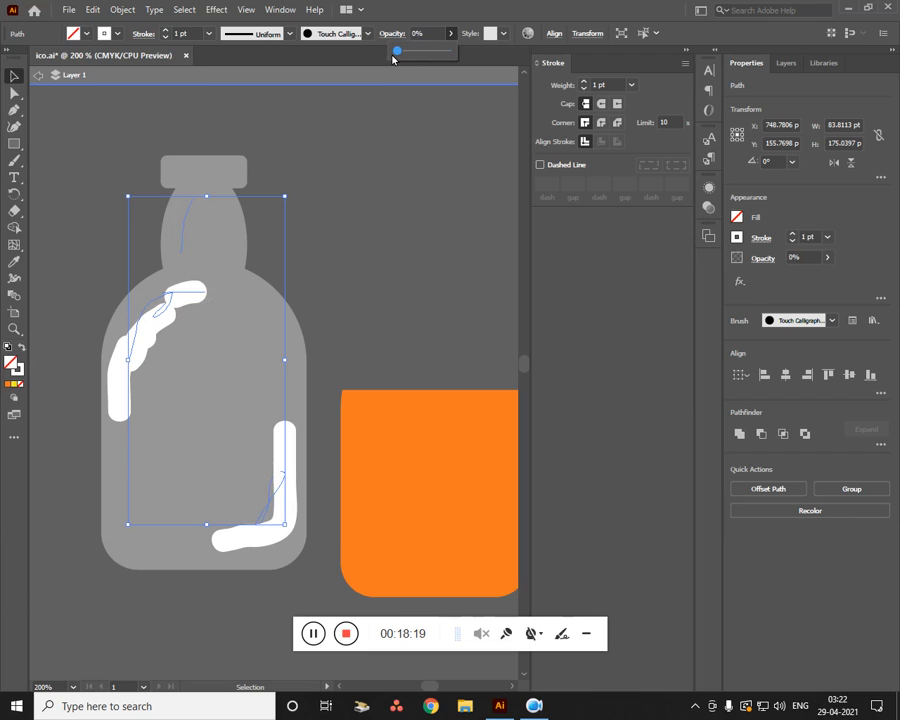
key(a)
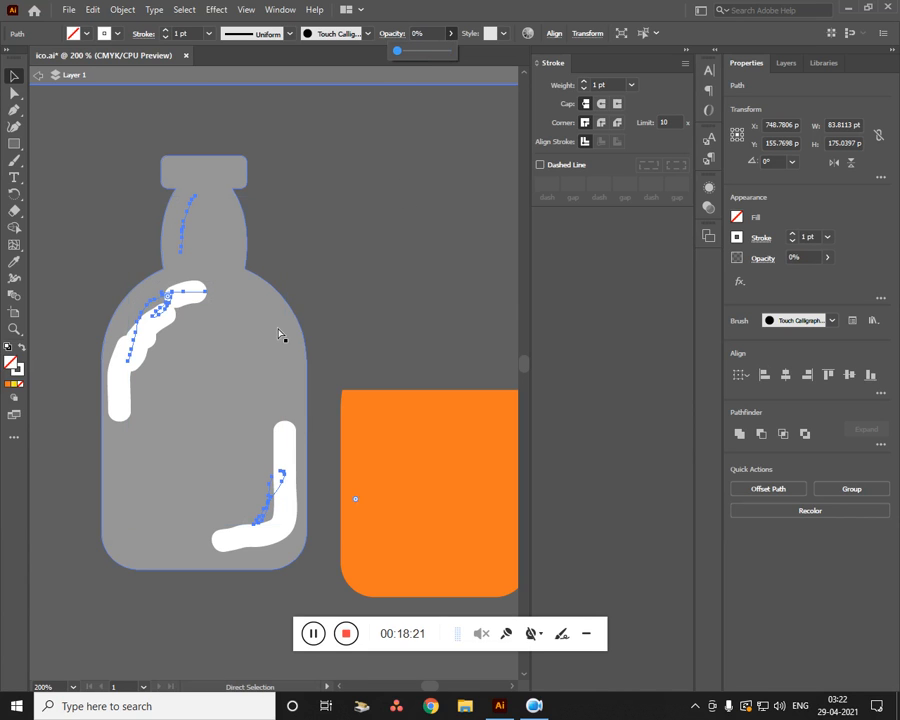
key(v)
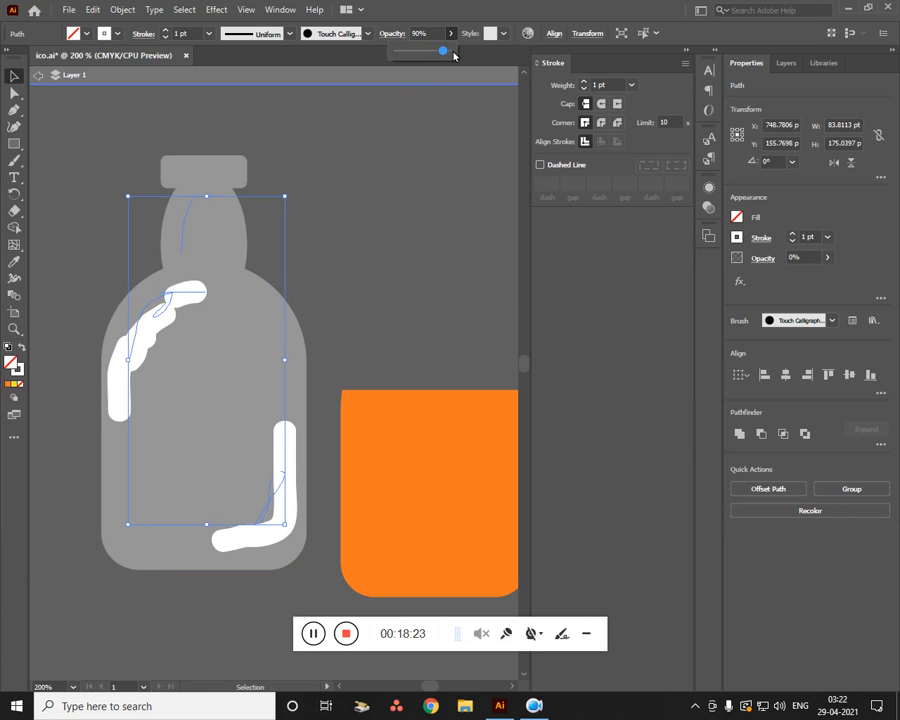
click(453, 55)
click(87, 321)
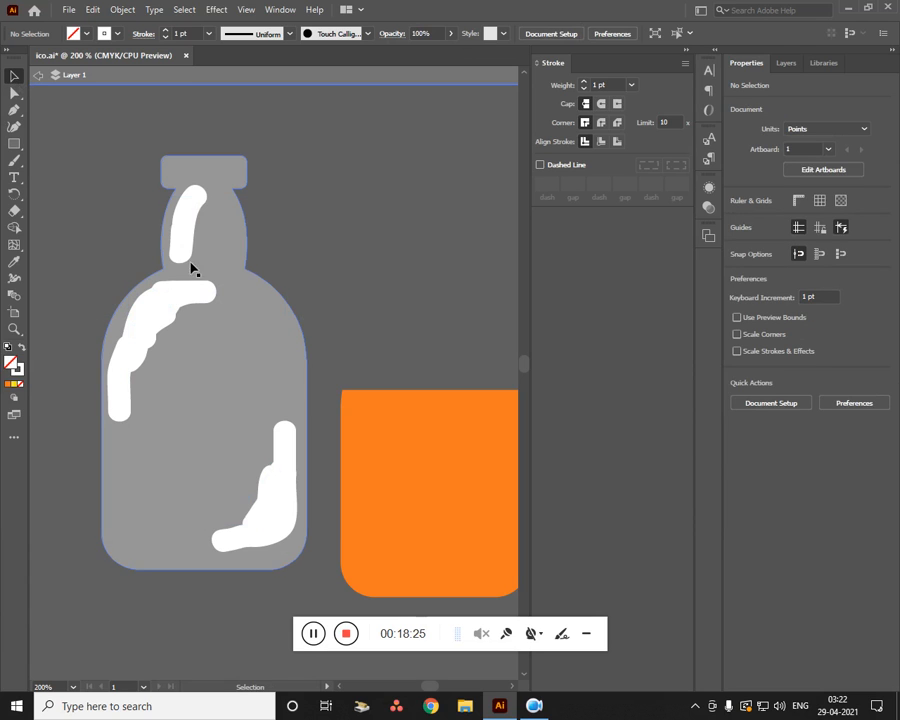
Move the neck highlight off the bottle and undo the stray moves made on the other shapes
drag(185, 245, 385, 258)
mouse_move(137, 333)
mouse_down()
mouse_move(294, 234)
mouse_move(326, 200)
mouse_up()
key(ctrl+z)
drag(163, 386, 79, 320)
key(ctrl+z)
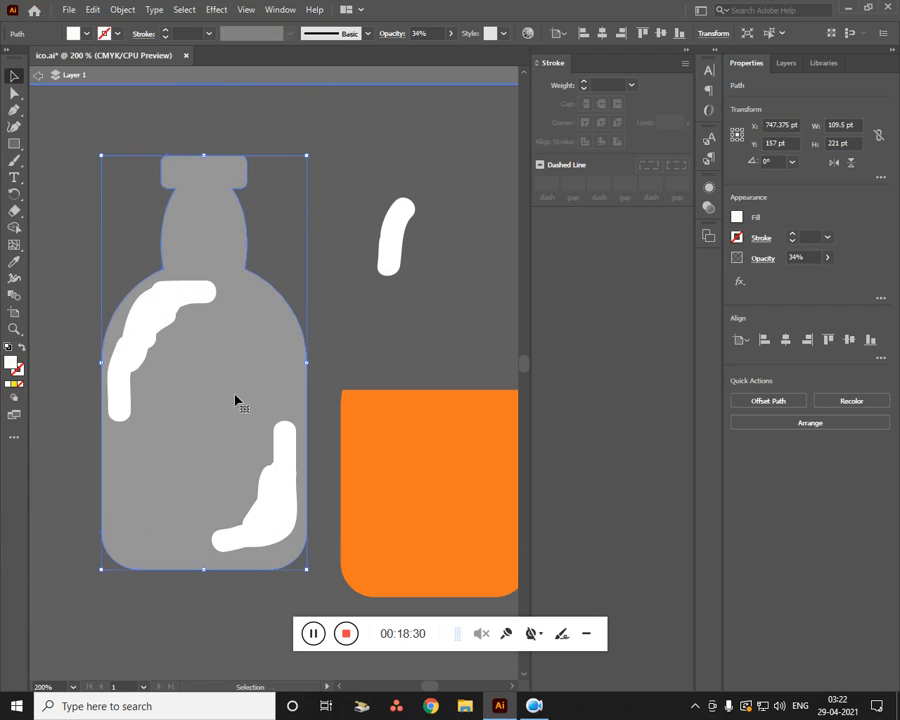
Lock the bottle silhouette's path and move the neck highlight back onto the bottle's neck
click(786, 63)
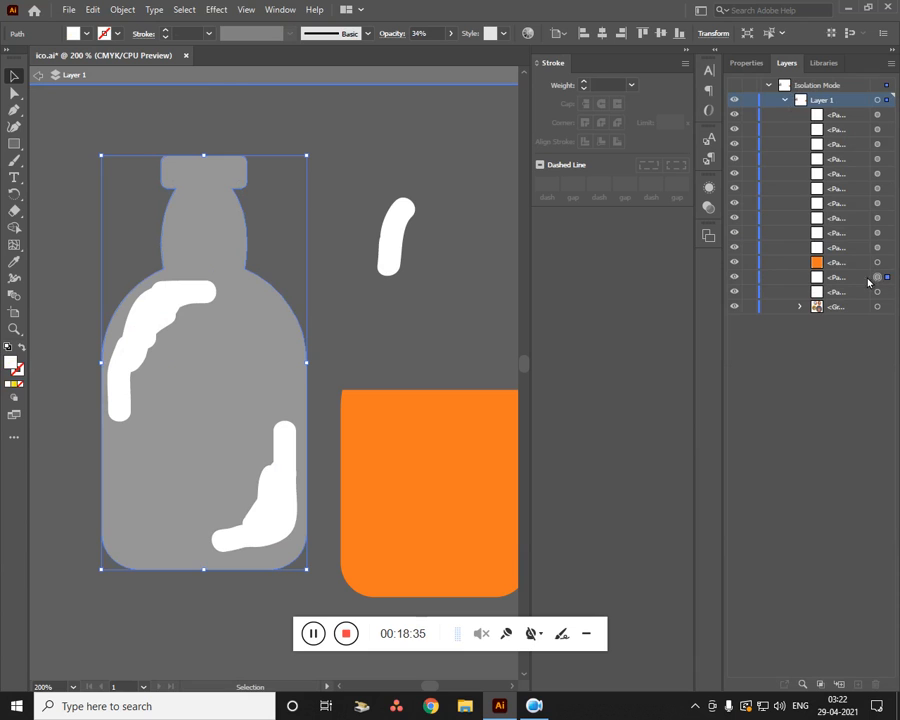
click(751, 278)
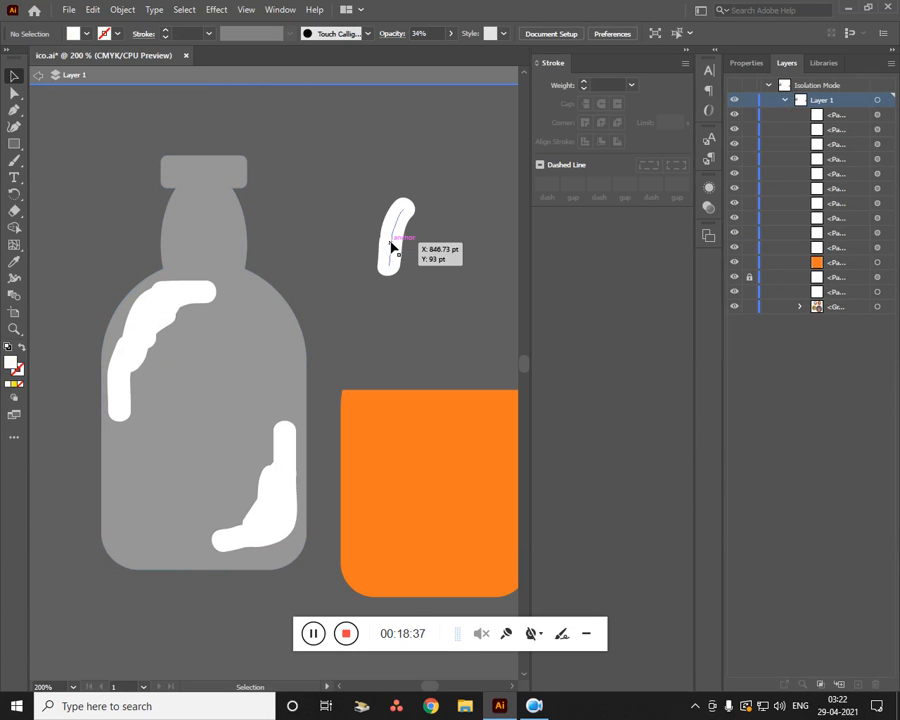
mouse_move(396, 245)
mouse_down()
mouse_move(221, 245)
mouse_move(168, 228)
mouse_move(187, 233)
mouse_up()
Select all the white highlight strokes on the bottle and group them
click(307, 543)
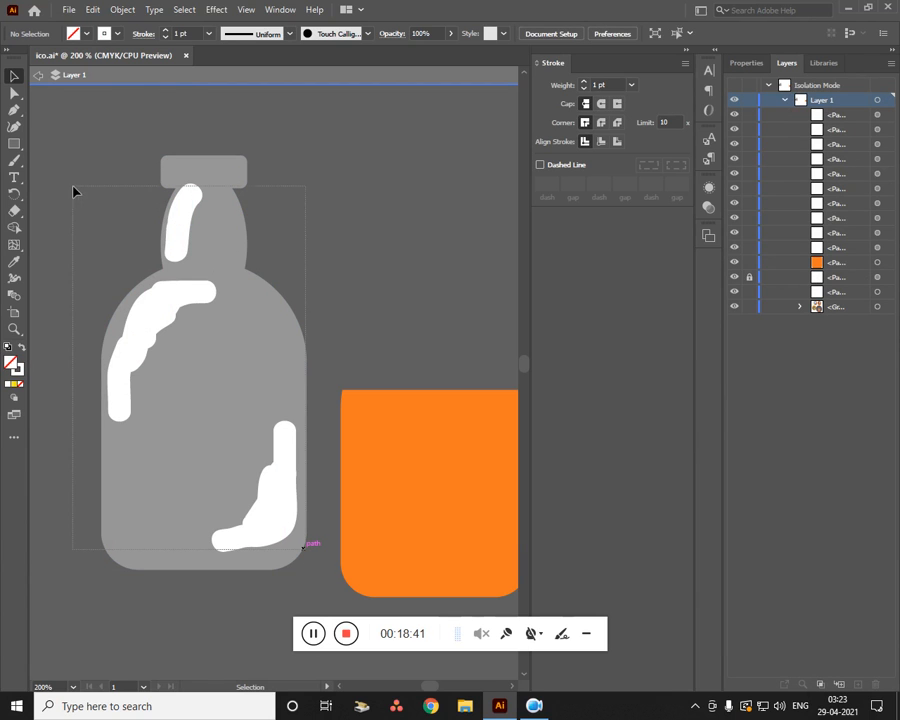
drag(73, 190, 75, 200)
key(ctrl+g)
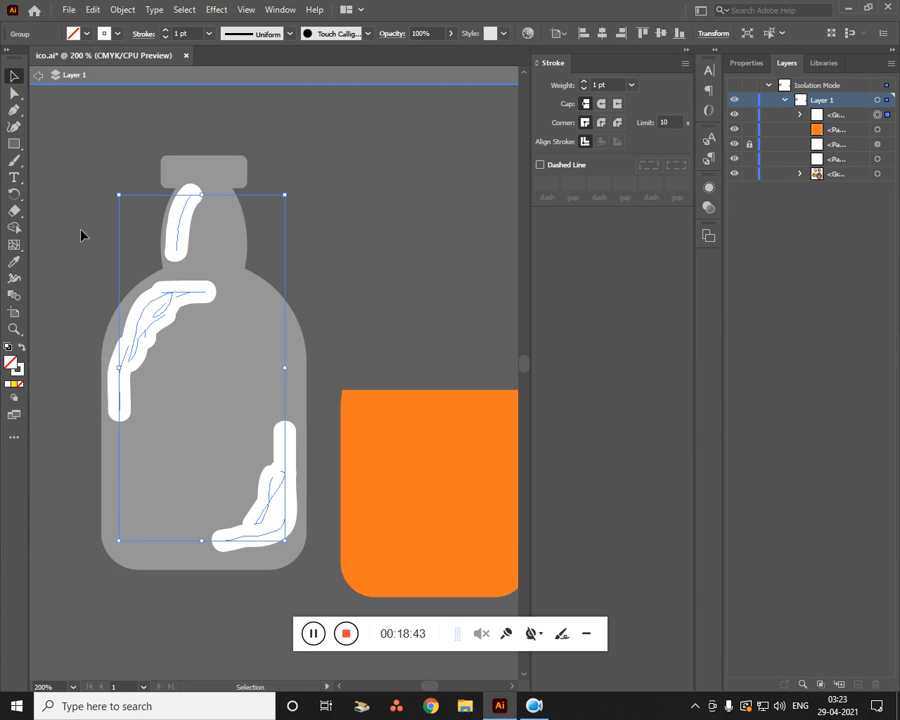
Lower the opacity of the highlight group to make it translucent
click(271, 222)
click(189, 236)
click(451, 34)
drag(445, 60, 414, 57)
click(374, 308)
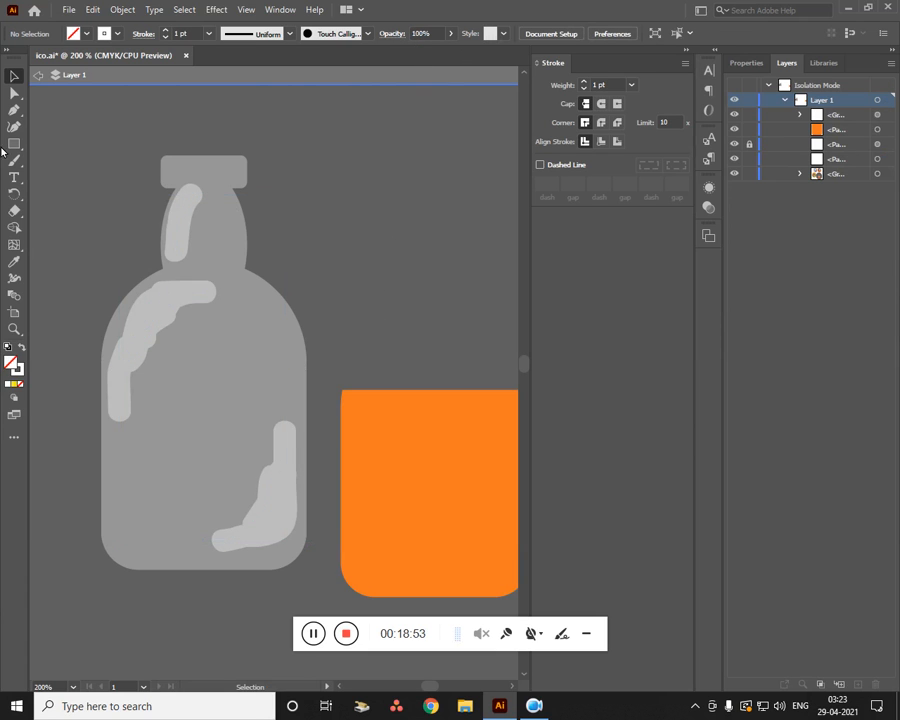
Move the orange liquid back onto the bottle, centred between its side walls
mouse_move(425, 534)
mouse_down()
mouse_move(279, 512)
mouse_move(227, 495)
mouse_move(204, 464)
mouse_up()
drag(266, 466, 267, 466)
click(374, 363)
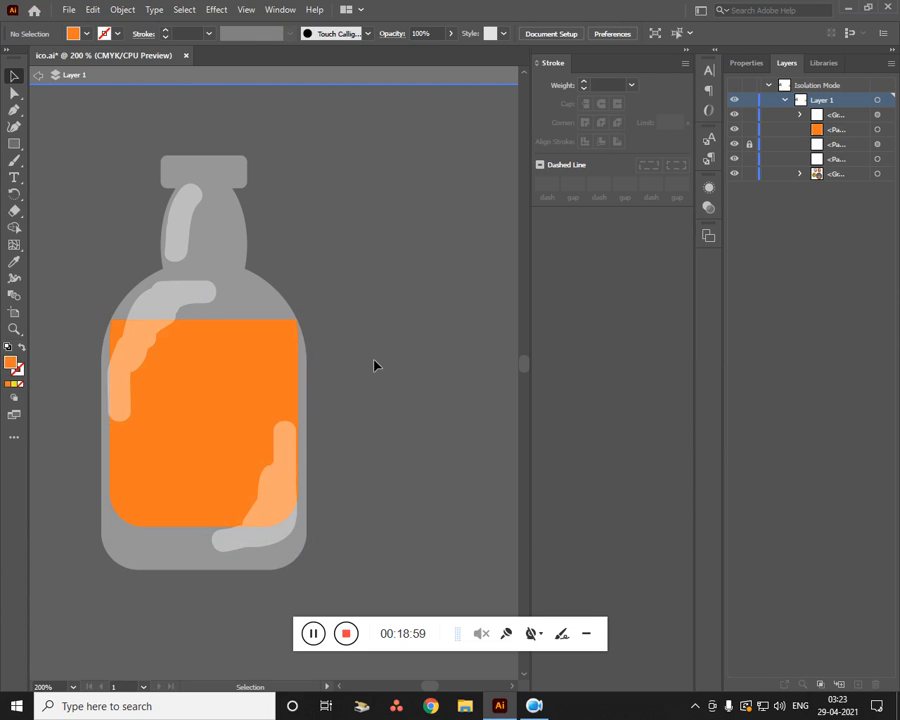
Nudge the orange liquid down inside the bottle, leaving a narrow margin above the bottle's base
click(231, 460)
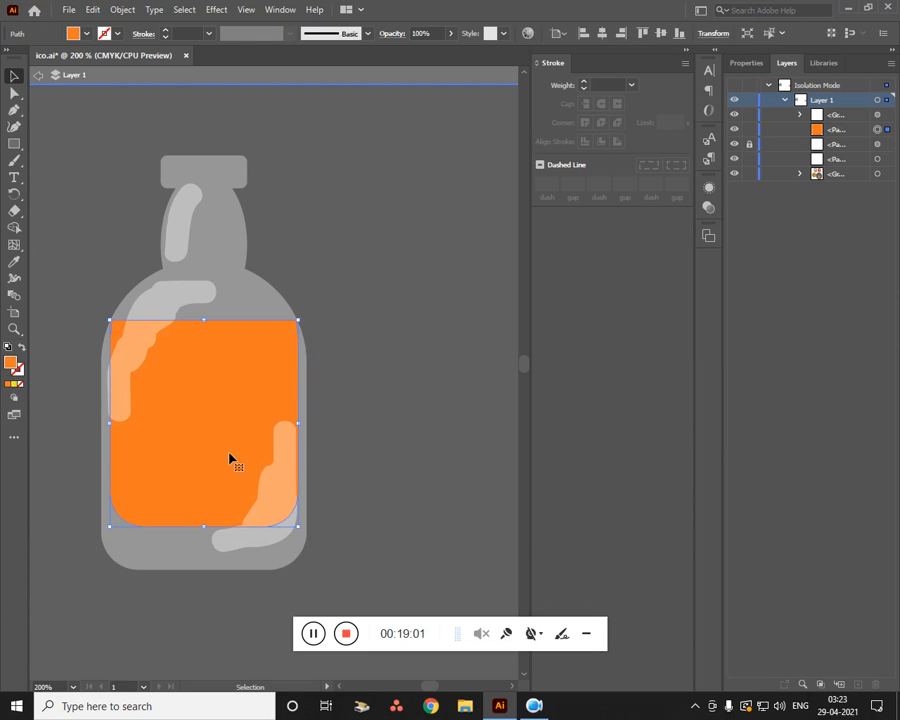
key(shift+Down)
key(Down)
key(Down)
key(Down)
key(Down)
key(Up)
key(Up)
key(Up)
key(Up)
key(Up)
key(Up)
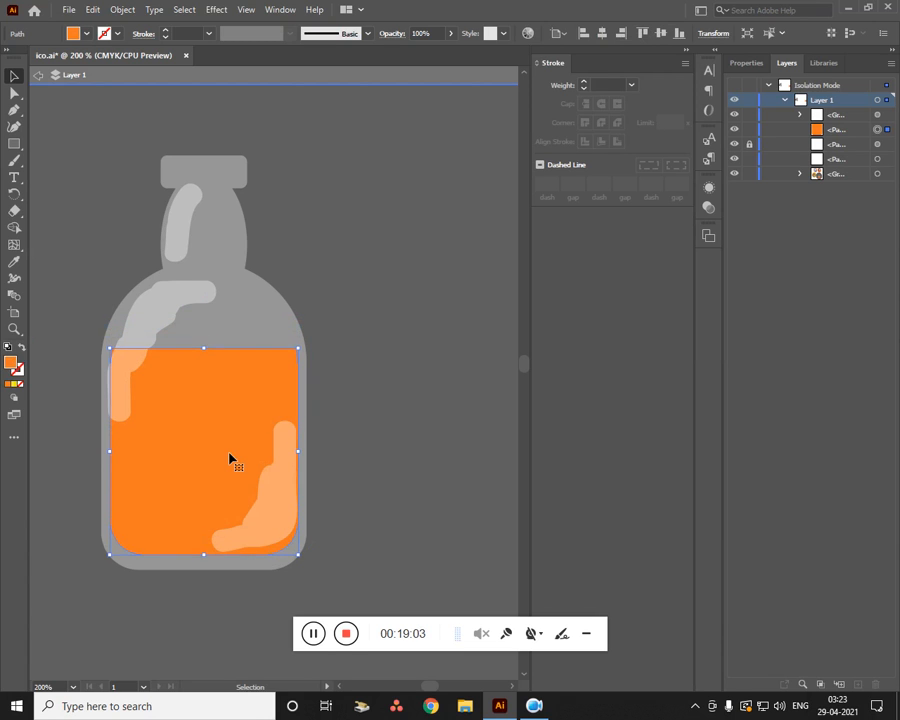
click(398, 408)
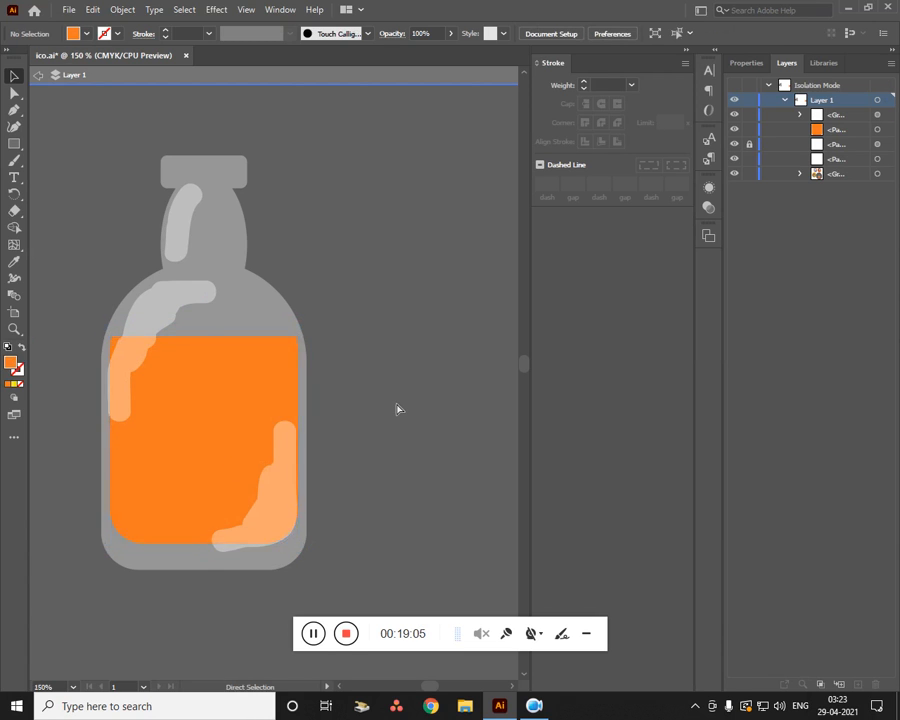
Draw a closed trapezoidal cork on the bottle's mouth with the Pen tool, about 27 pt wide at its base and flaring upward
key(ctrl+minus)
key(ctrl+minus)
key(ctrl+minus)
key(ctrl+plus)
key(ctrl+plus)
key(ctrl+plus)
key(ctrl+plus)
key(ctrl+plus)
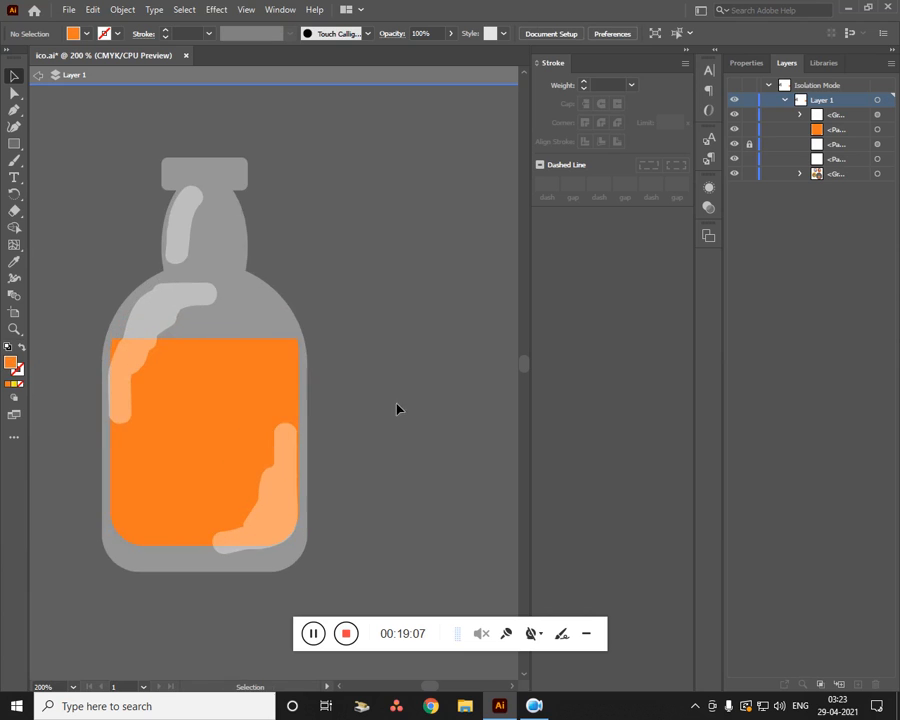
drag(450, 370, 479, 472)
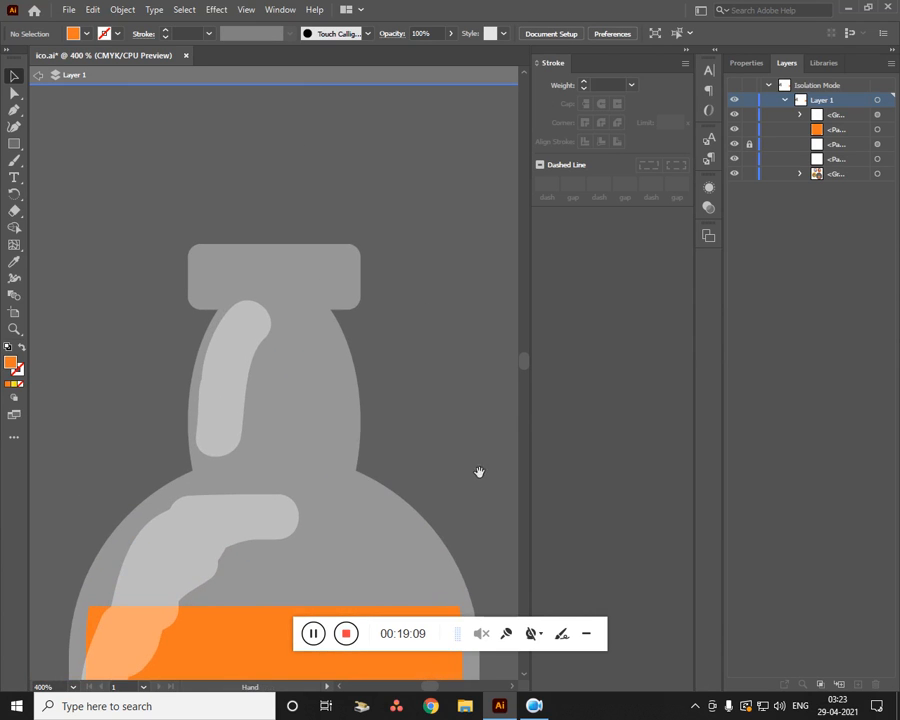
key(p)
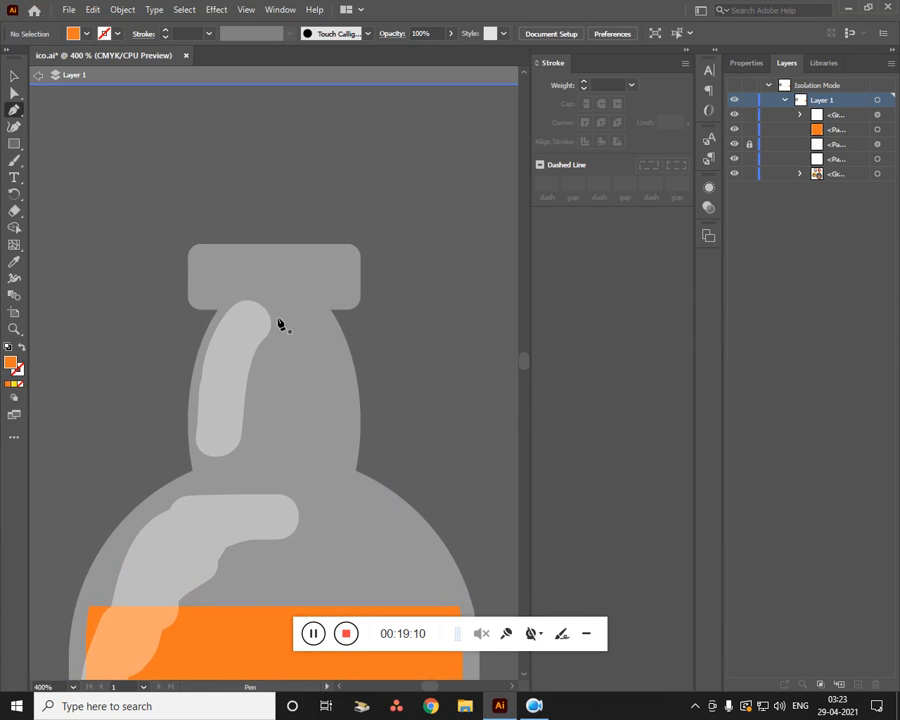
click(222, 243)
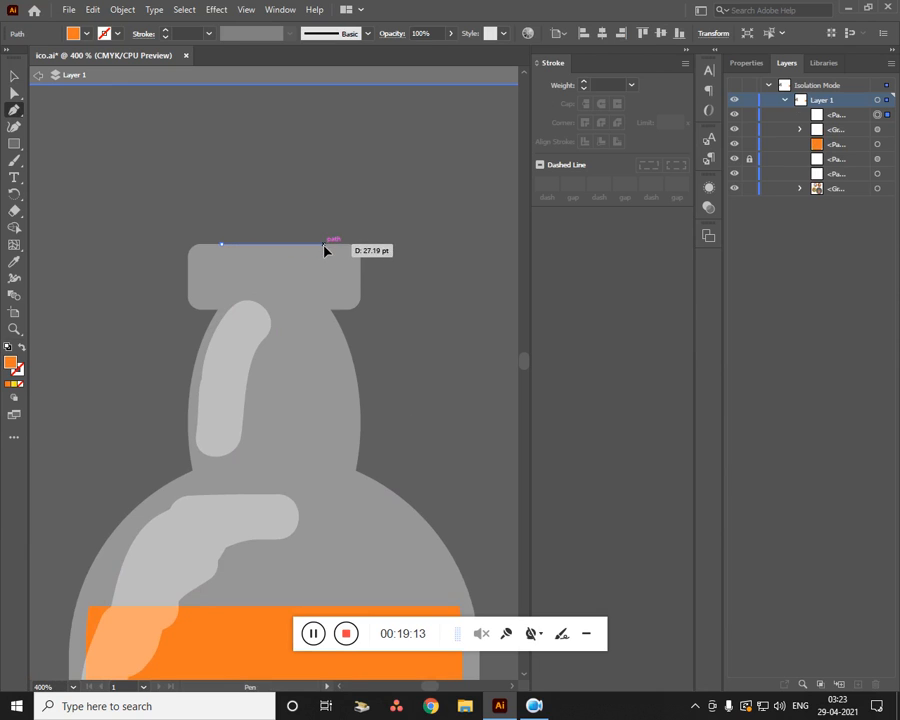
click(322, 243)
click(344, 195)
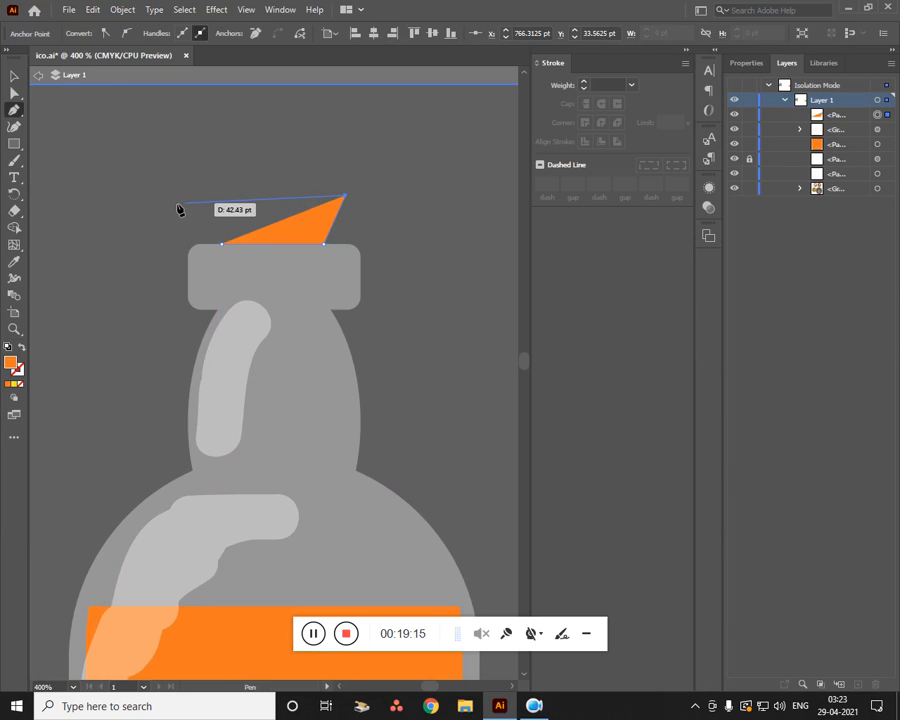
click(205, 195)
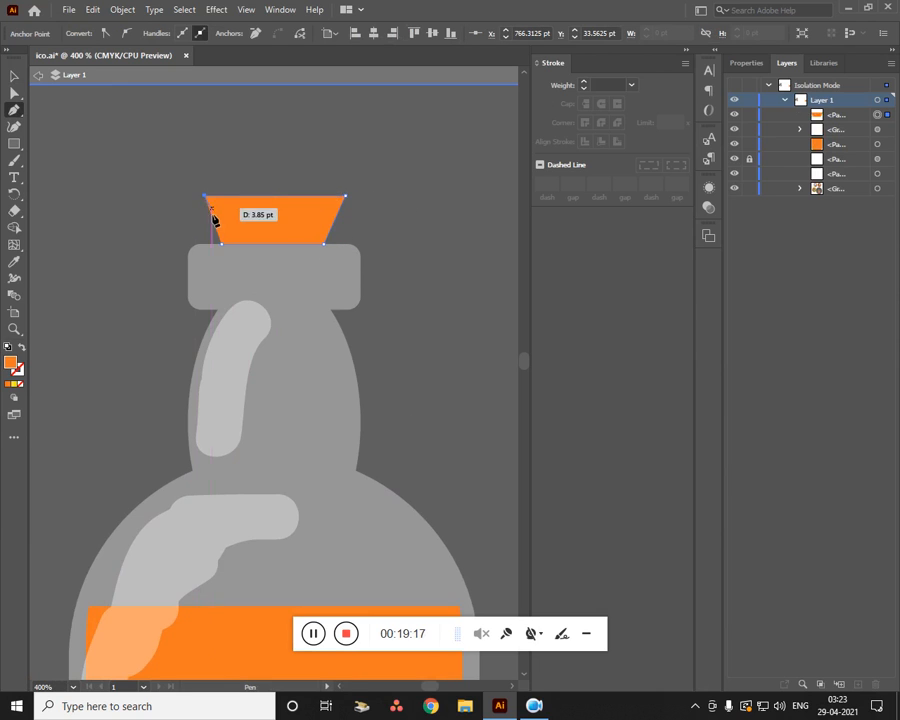
click(222, 243)
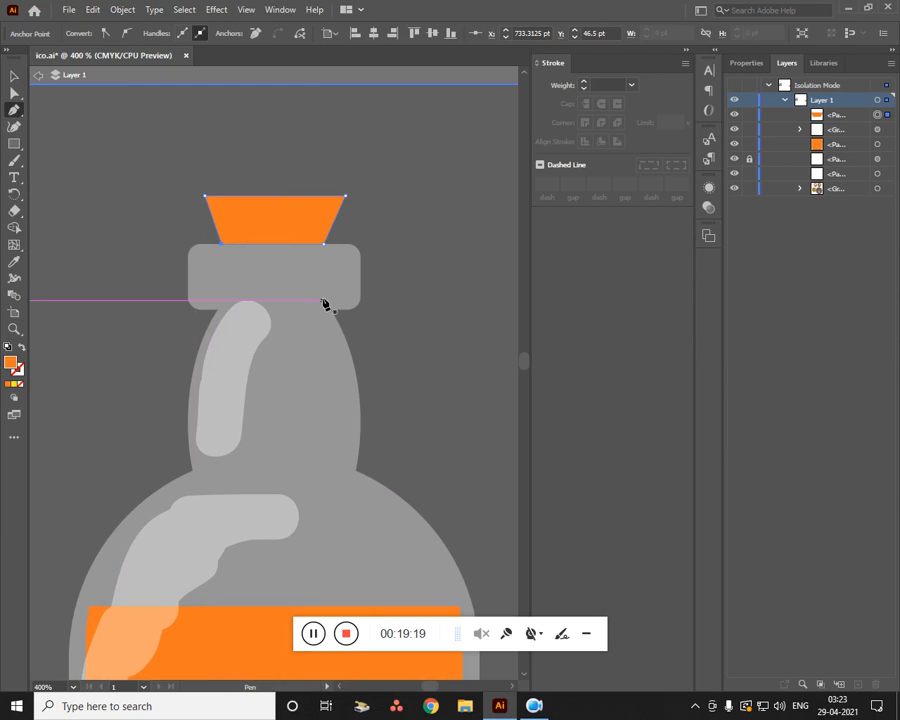
Fill the cork with a dark orange-brown colour and deselect it
double_click(10, 363)
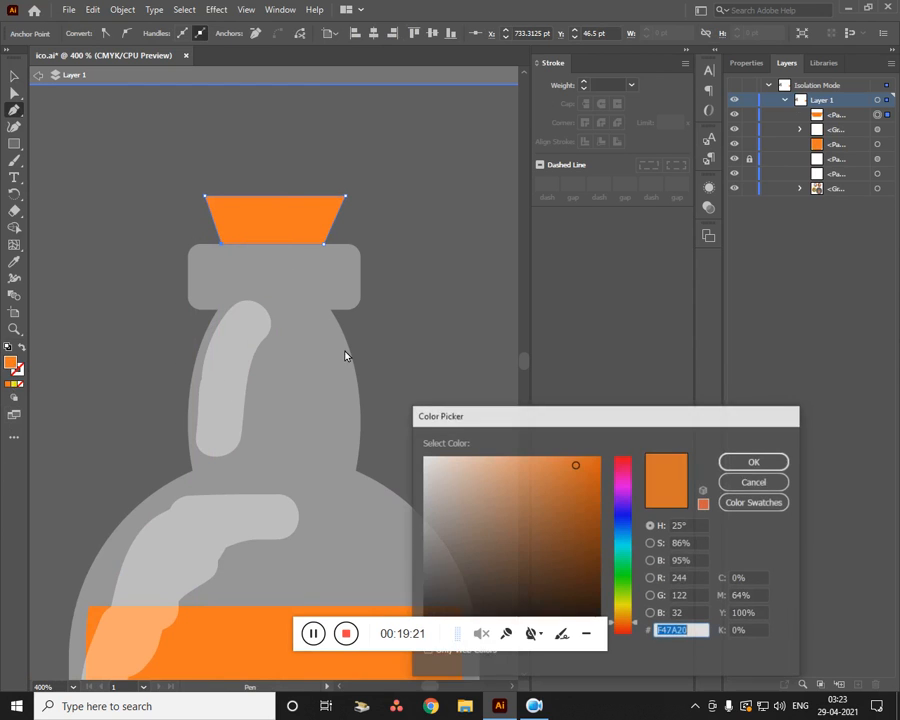
click(566, 512)
click(573, 530)
click(755, 461)
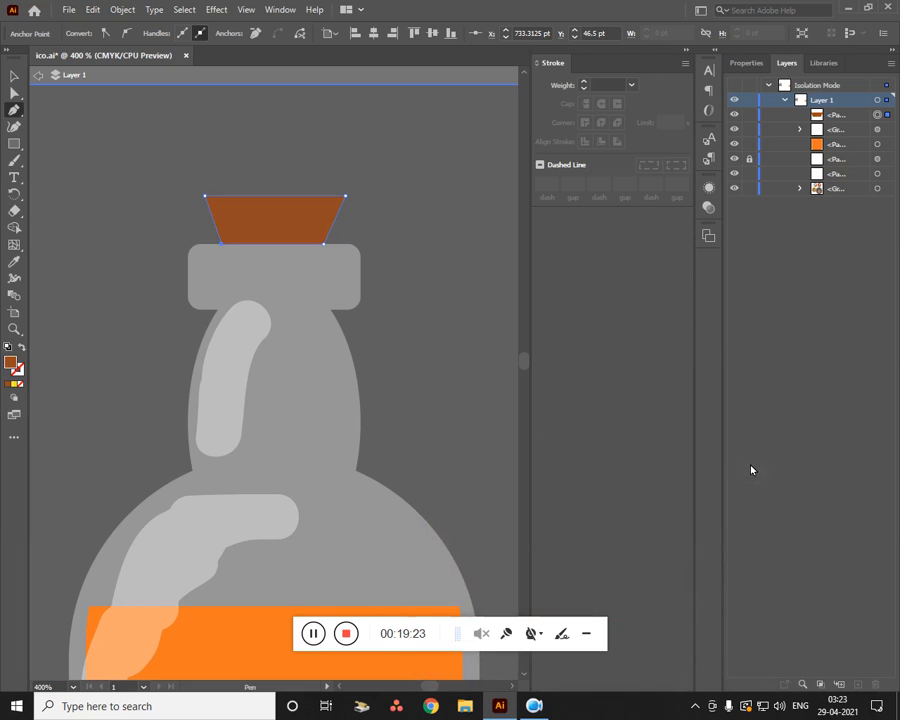
click(14, 74)
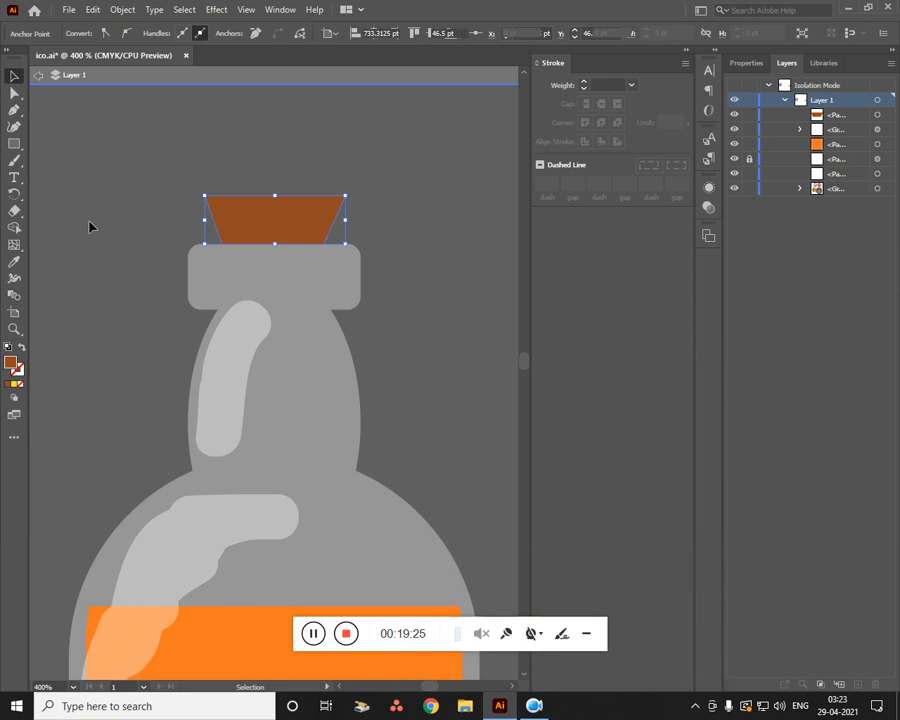
click(90, 225)
Group the cork, the highlights and the orange liquid together, leaving the locked bottle silhouette out, and deselect them
key(ctrl+minus)
key(ctrl+minus)
key(ctrl+minus)
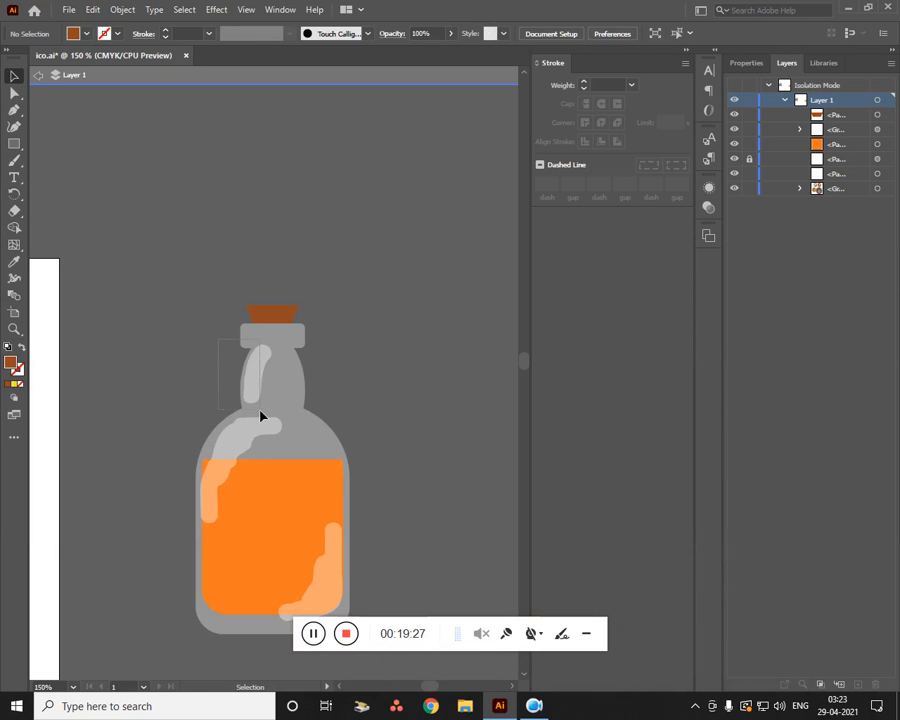
click(260, 415)
drag(170, 281, 383, 578)
key(ctrl+minus)
key(ctrl+minus)
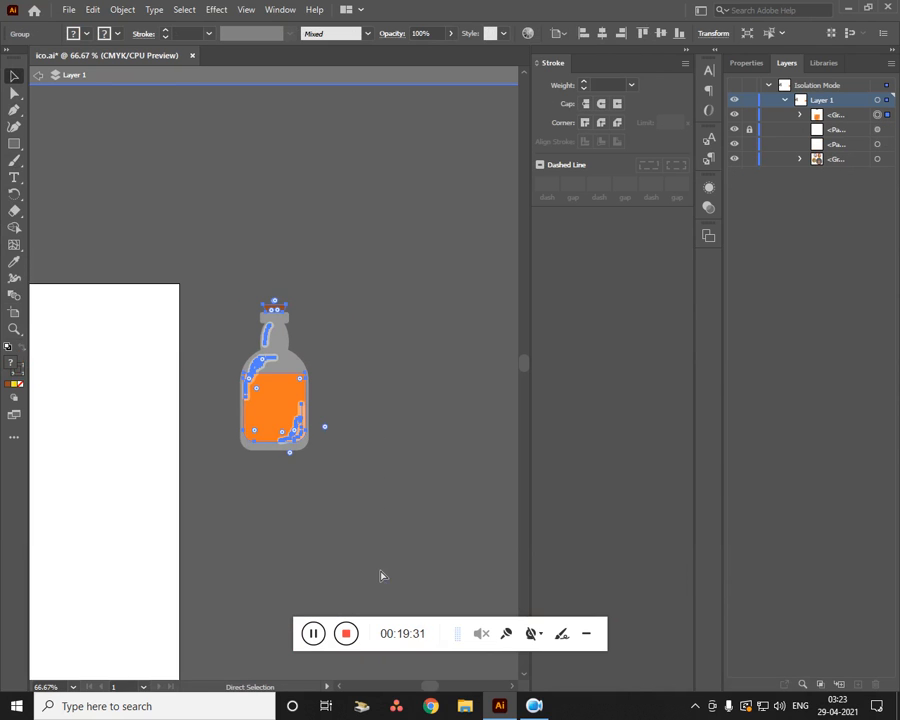
click(320, 500)
key(ctrl+plus)
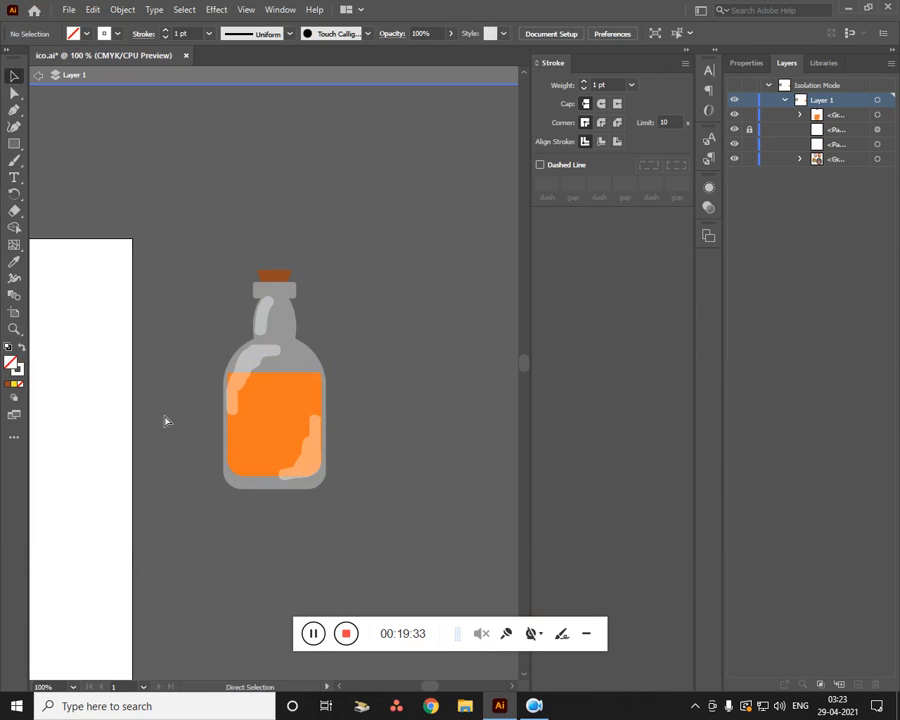
Draw a rectangular label band about 110 by 56 pt across the bottle's body, spanning its full width over the orange liquid
key(ctrl+plus)
key(ctrl+plus)
drag(138, 433, 346, 376)
drag(186, 395, 380, 370)
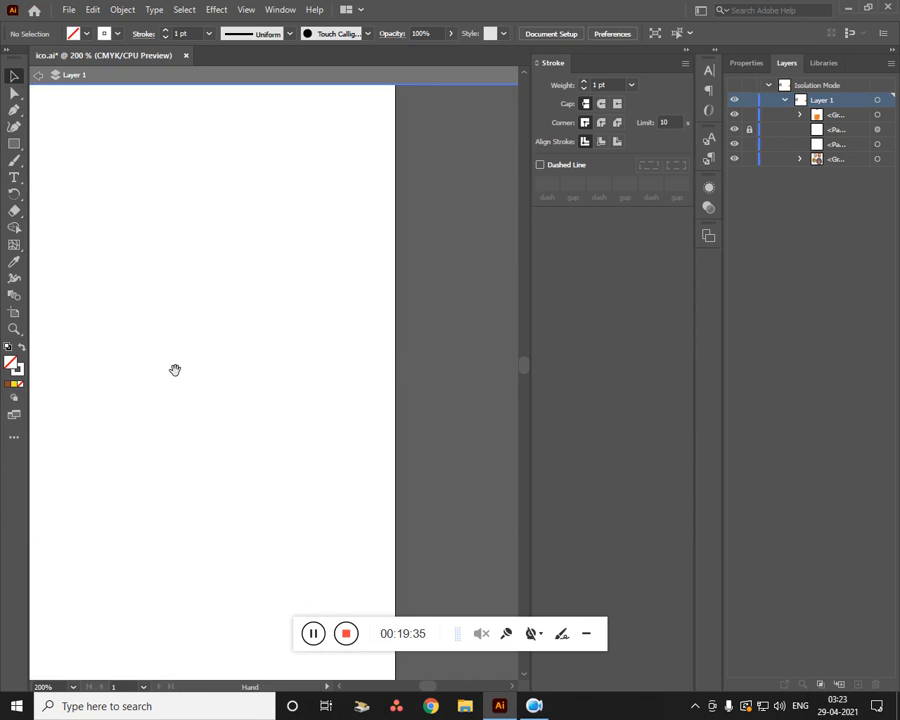
drag(263, 451, 372, 375)
mouse_move(388, 430)
mouse_down()
mouse_move(304, 456)
mouse_move(178, 436)
mouse_move(50, 433)
mouse_move(114, 425)
mouse_up()
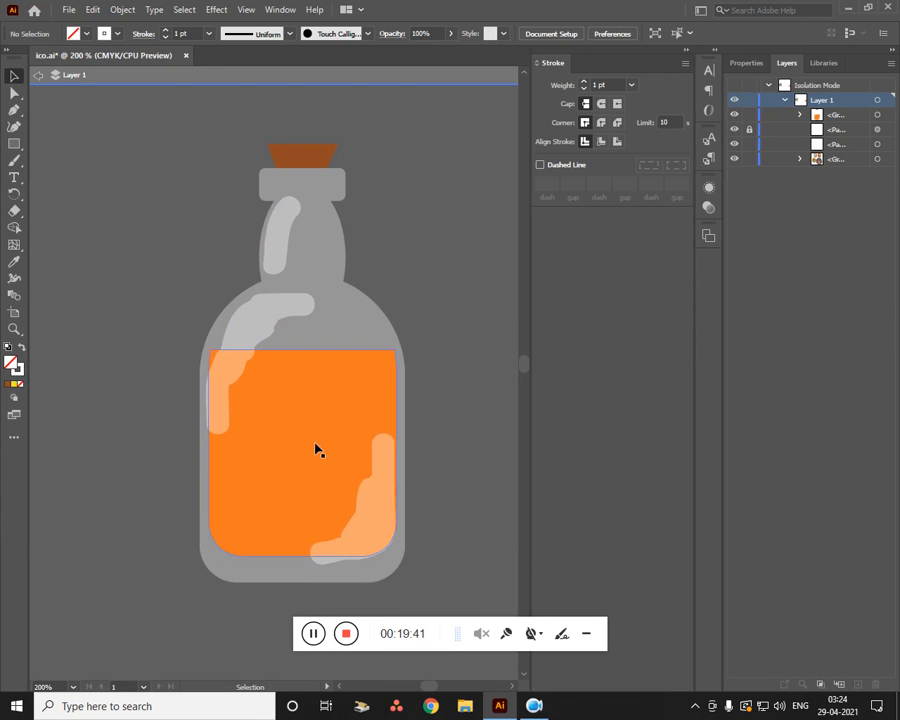
right_click(20, 147)
click(96, 146)
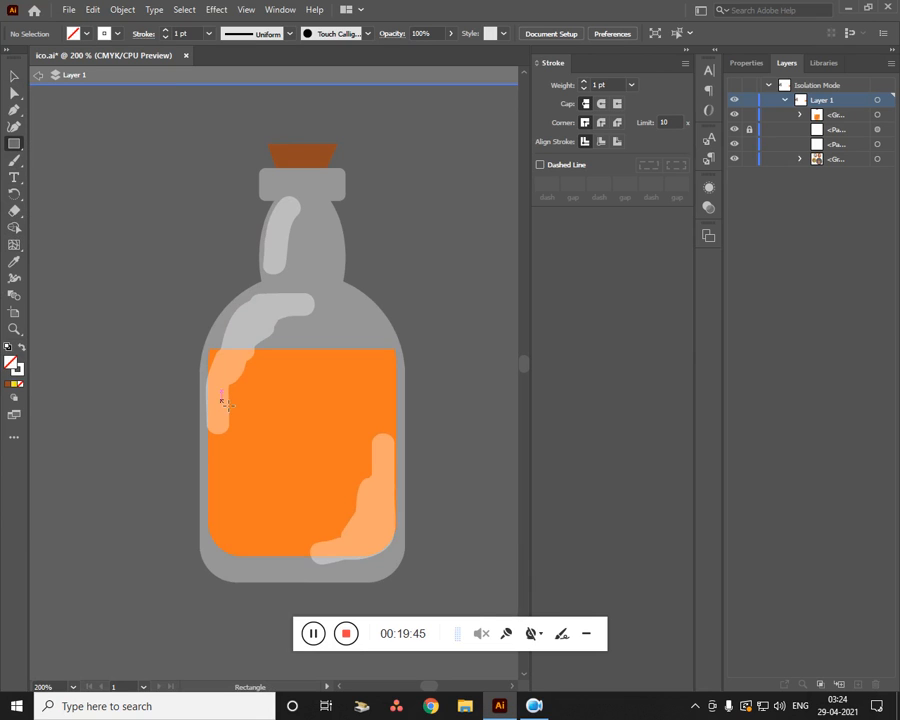
mouse_move(202, 392)
mouse_down()
mouse_move(263, 453)
mouse_move(409, 485)
mouse_move(405, 494)
mouse_up()
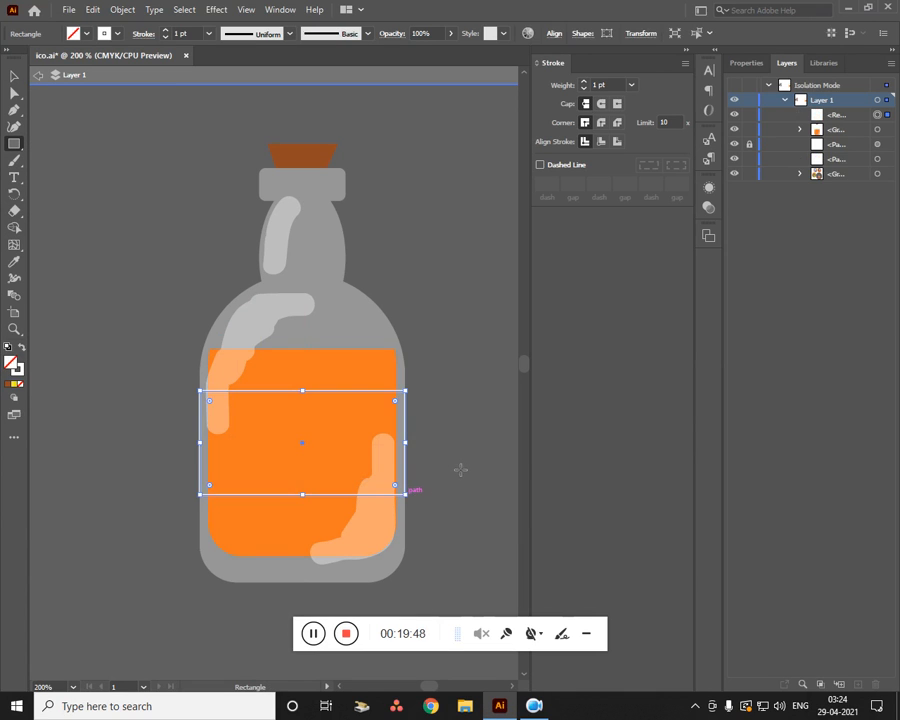
Fill the label rectangle with dark red 70141F and deselect it
double_click(10, 363)
drag(625, 540, 628, 458)
drag(575, 512, 568, 556)
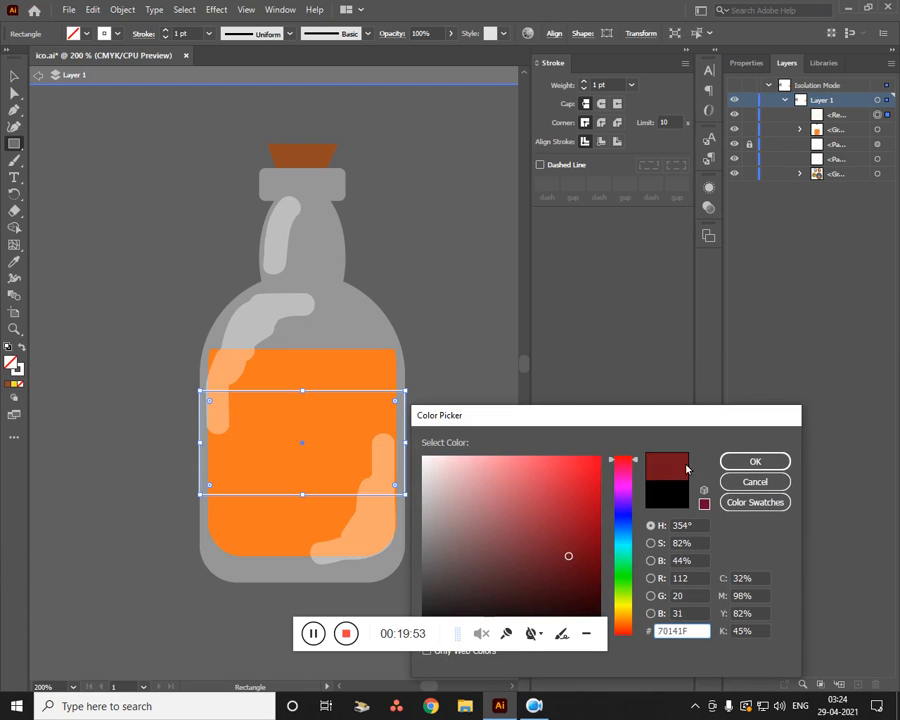
click(755, 461)
click(15, 76)
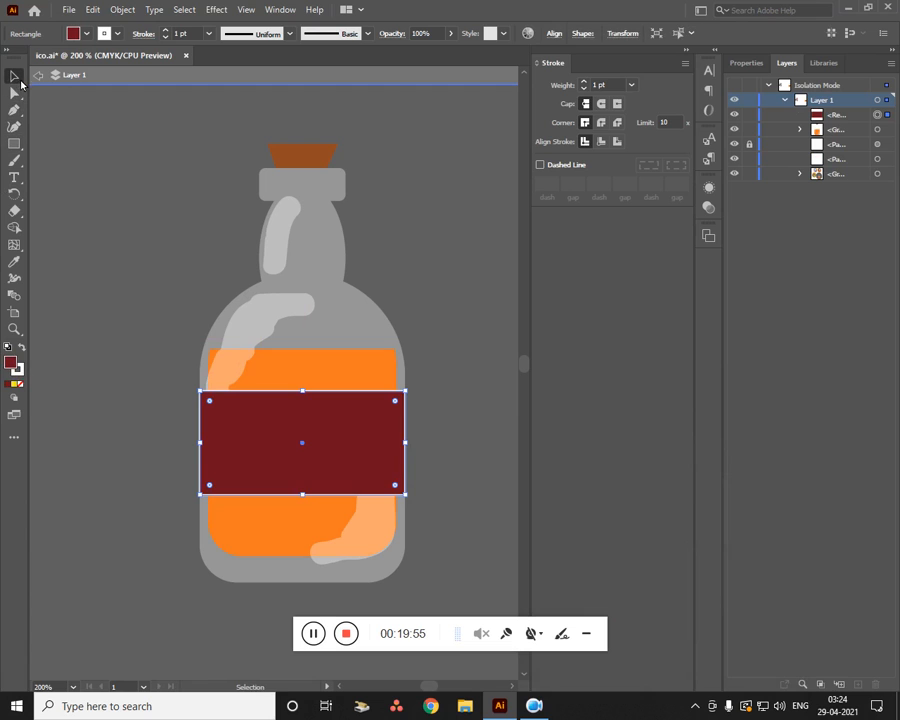
click(93, 445)
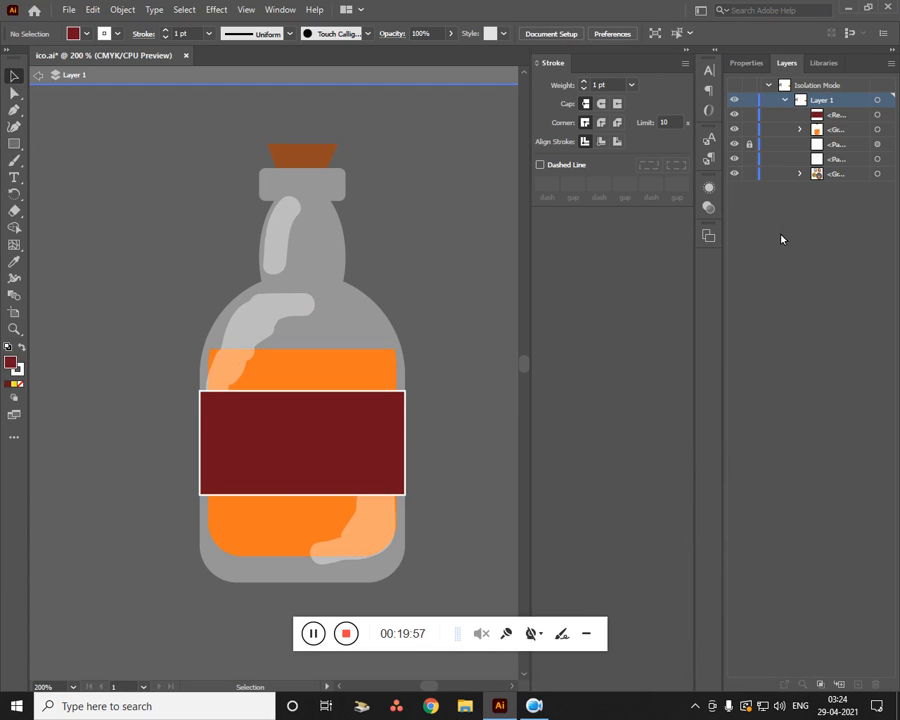
Remove the white stroke from the dark red label rectangle
click(263, 480)
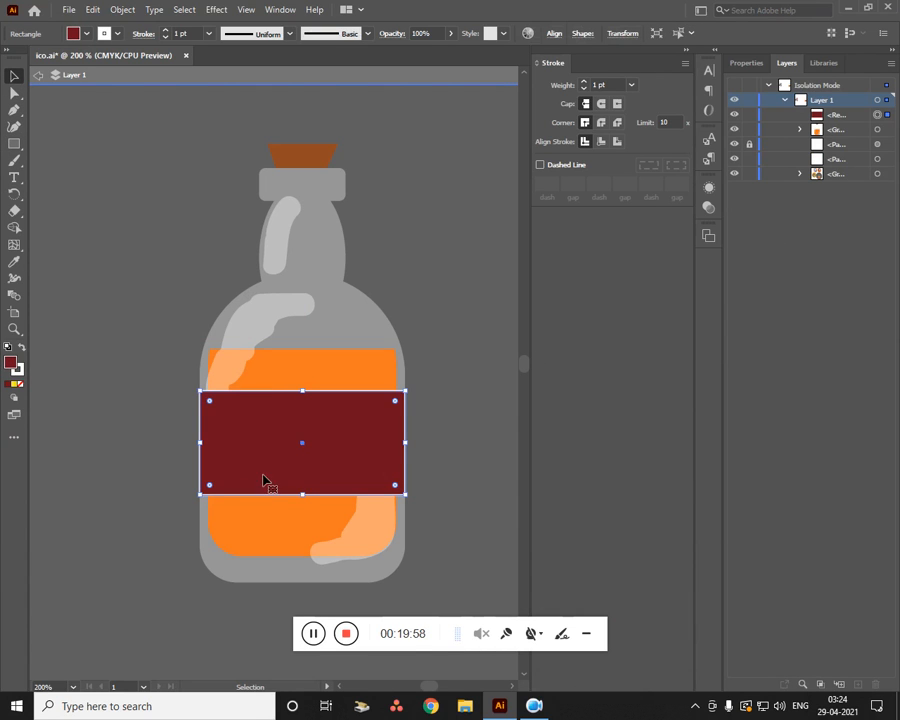
click(748, 64)
click(737, 238)
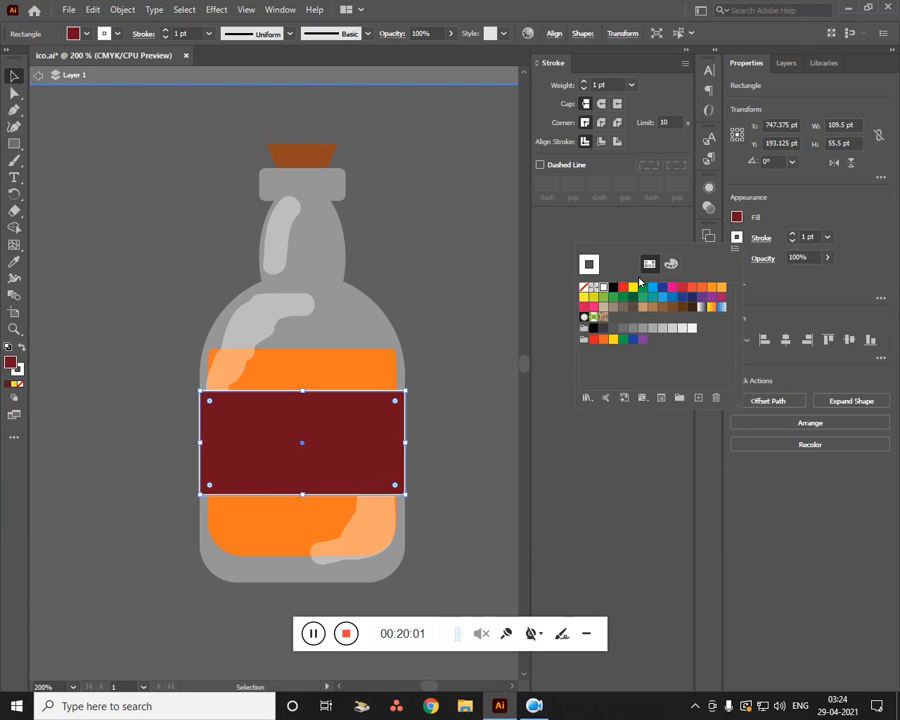
click(585, 288)
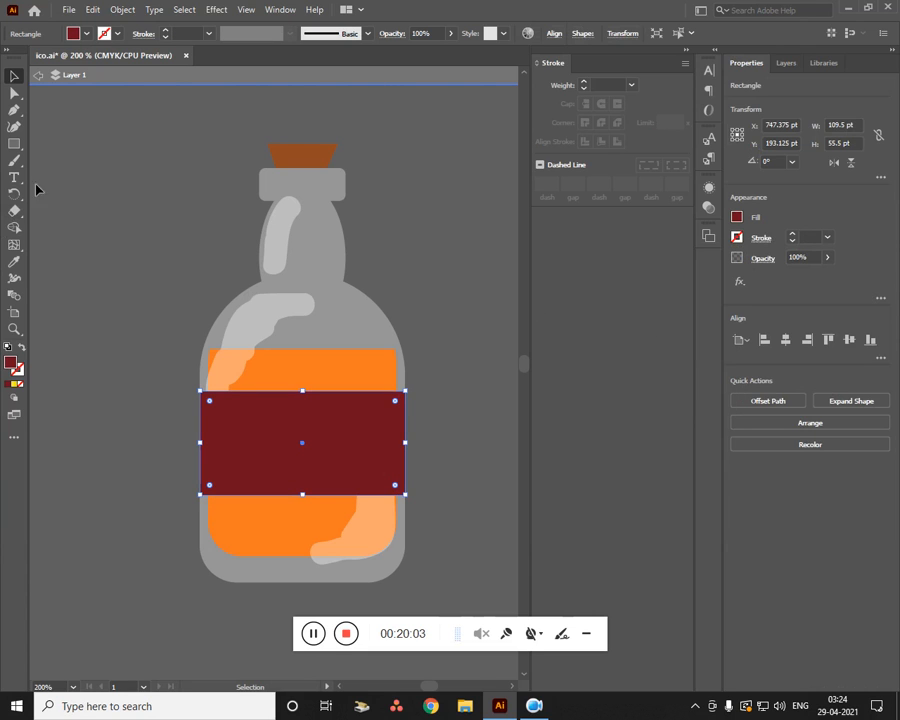
Draw a dark red circle about 88 pt in diameter over the label band, nudge it to the band's centre and deselect it
drag(15, 148, 64, 162)
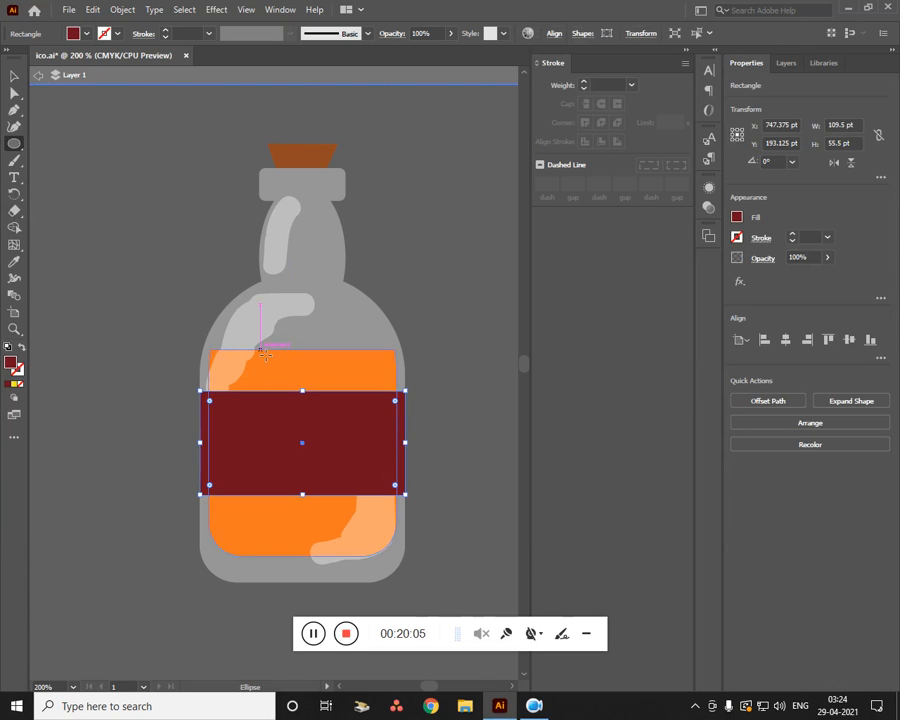
drag(261, 349, 373, 515)
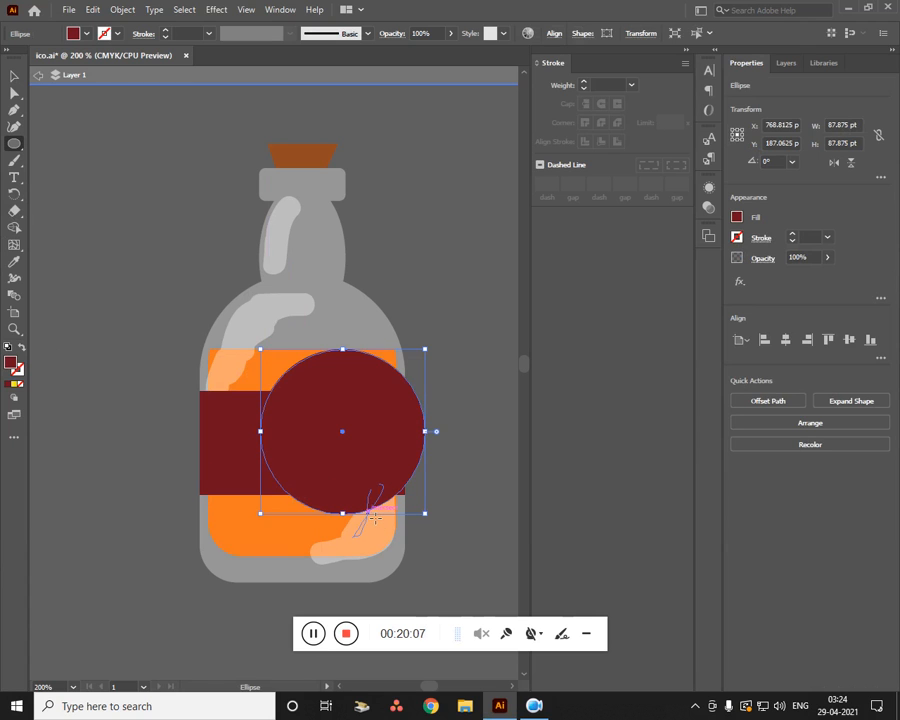
key(Left)
key(Left)
key(Left)
key(Left)
key(Left)
key(Left)
key(Left)
key(Left)
key(Left)
key(Left)
key(Left)
key(Left)
key(Left)
key(Left)
key(Left)
key(Left)
key(Left)
key(Left)
key(Left)
key(Left)
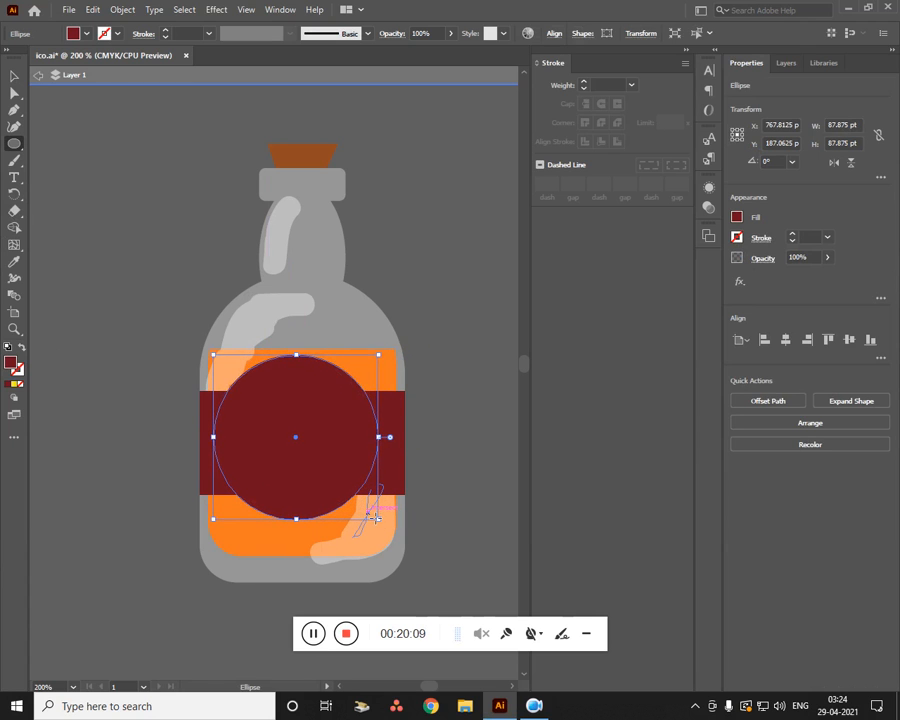
key(Right)
key(Right)
key(Down)
key(Down)
key(Down)
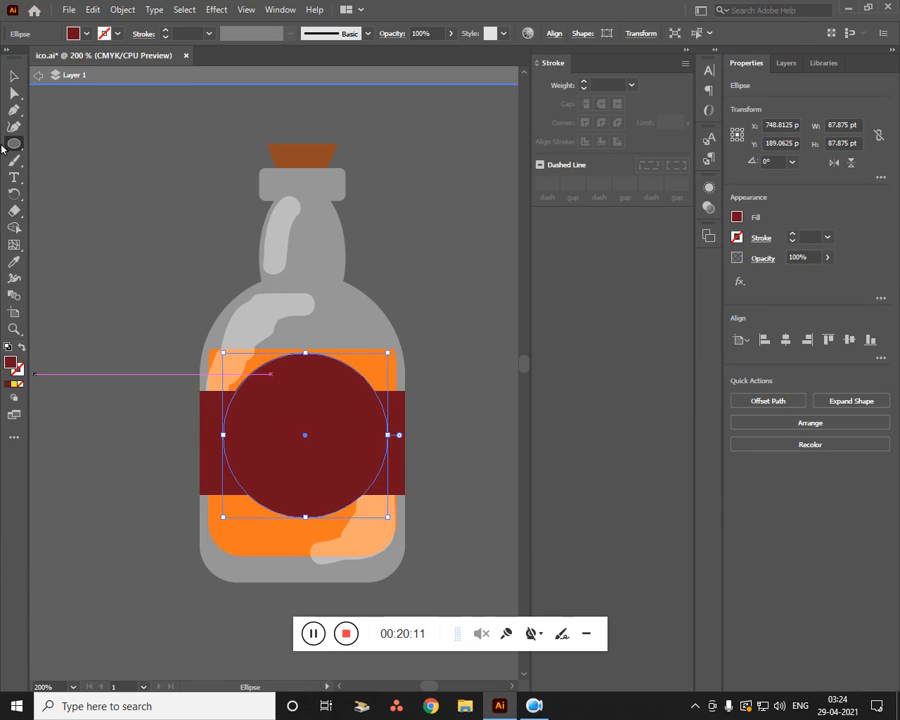
click(14, 76)
click(127, 231)
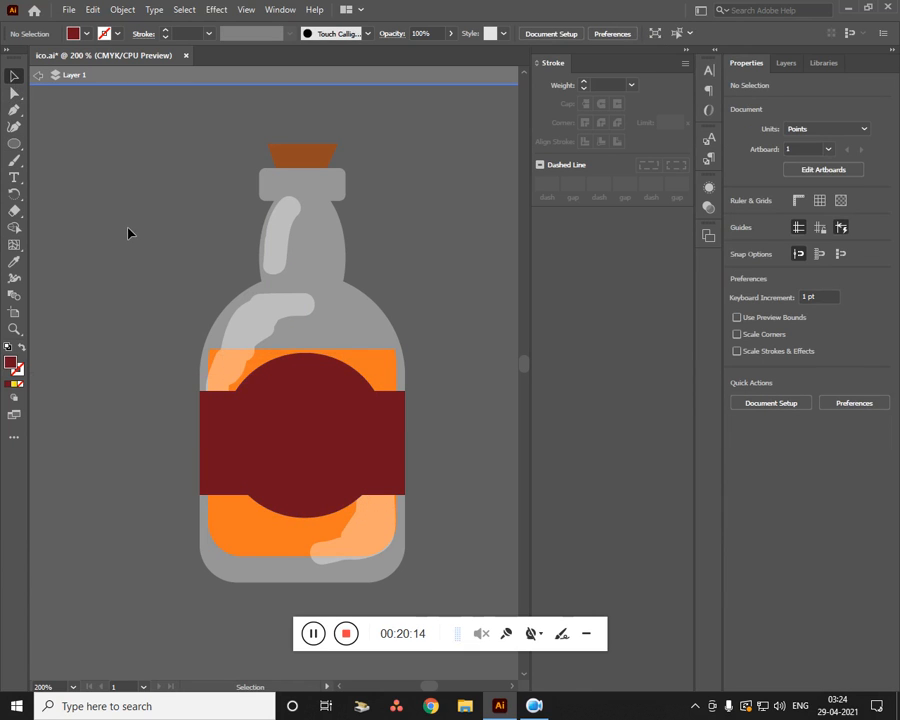
Set the Pen tool's colours to no fill and a white stroke, keeping all existing swatches
key(p)
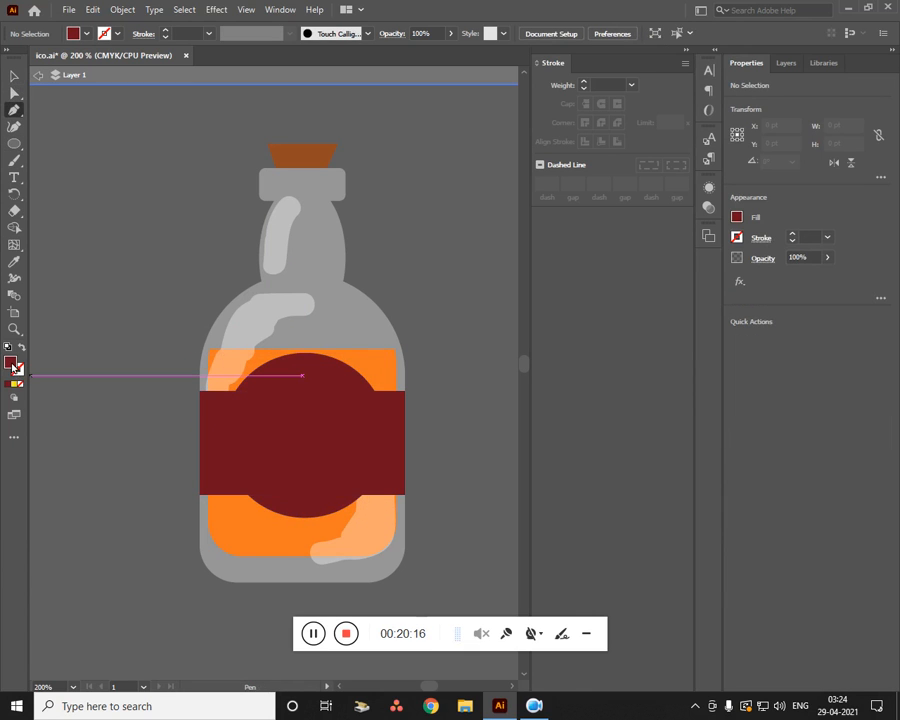
double_click(13, 366)
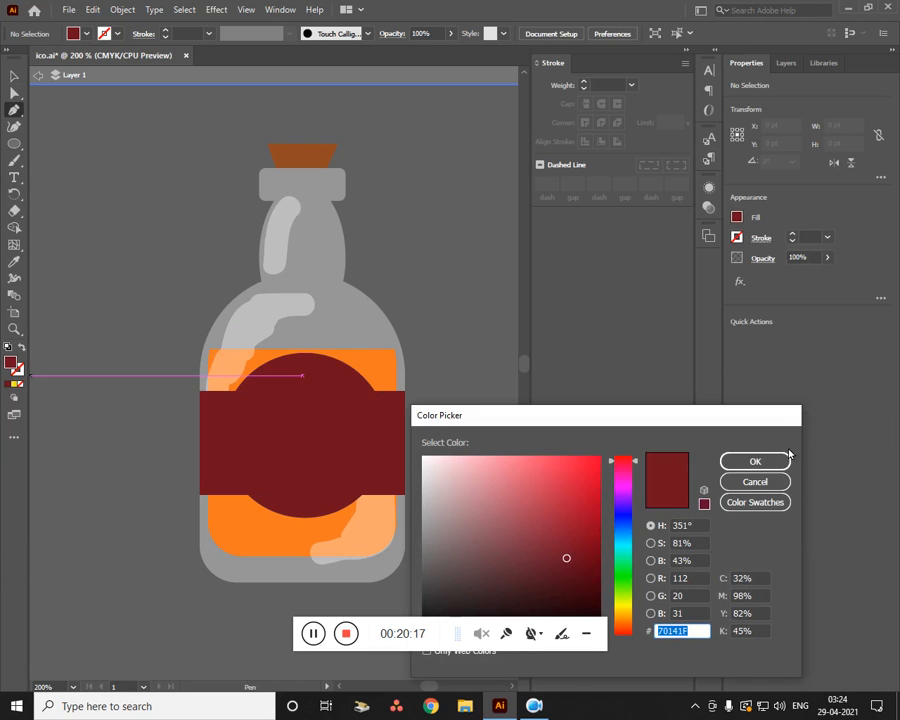
click(758, 482)
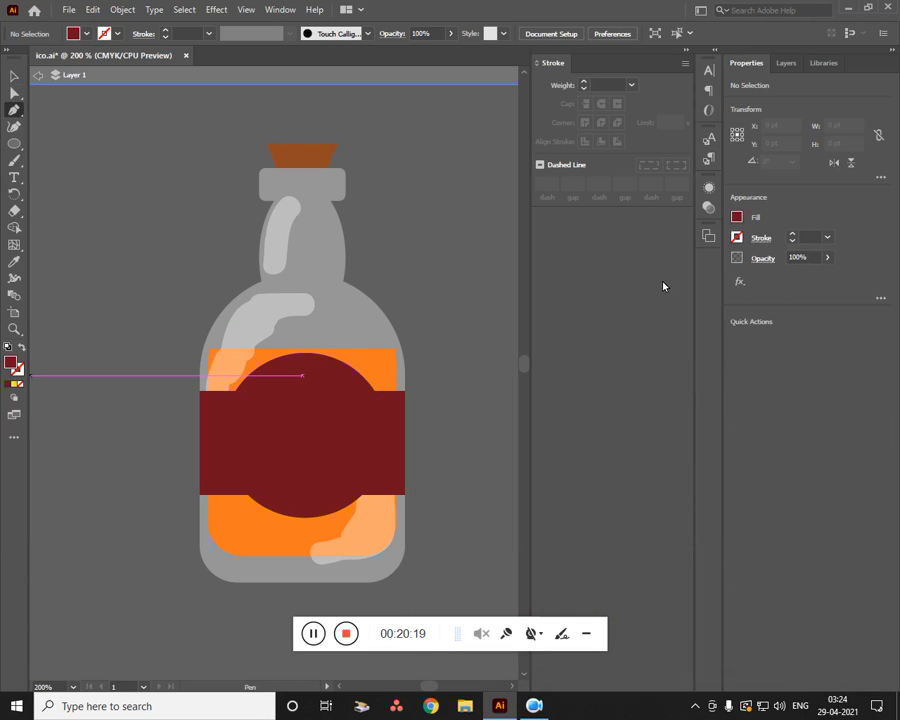
click(736, 217)
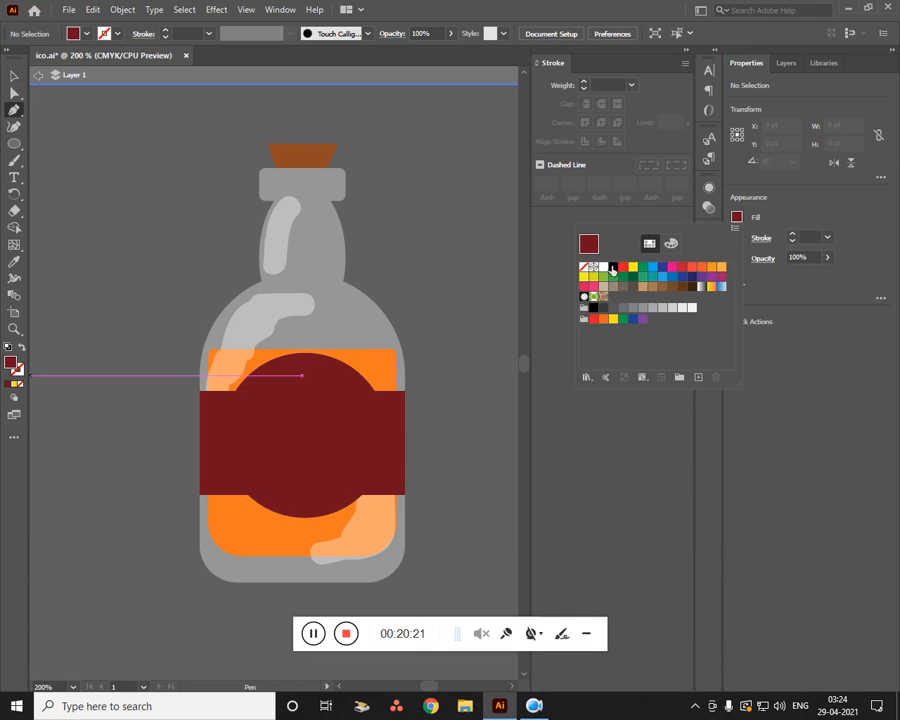
click(604, 267)
click(863, 375)
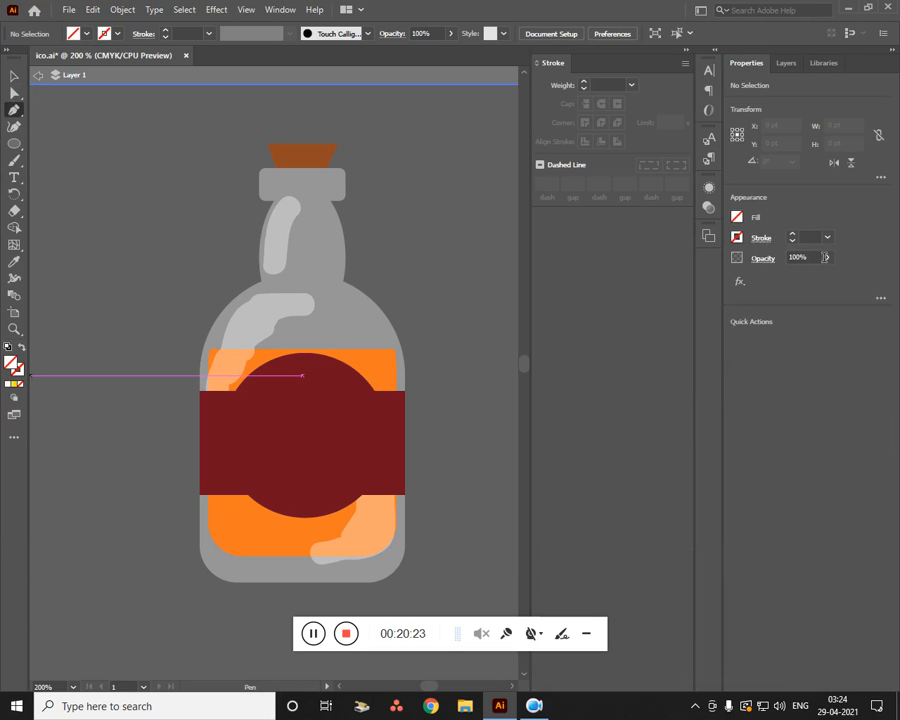
click(737, 238)
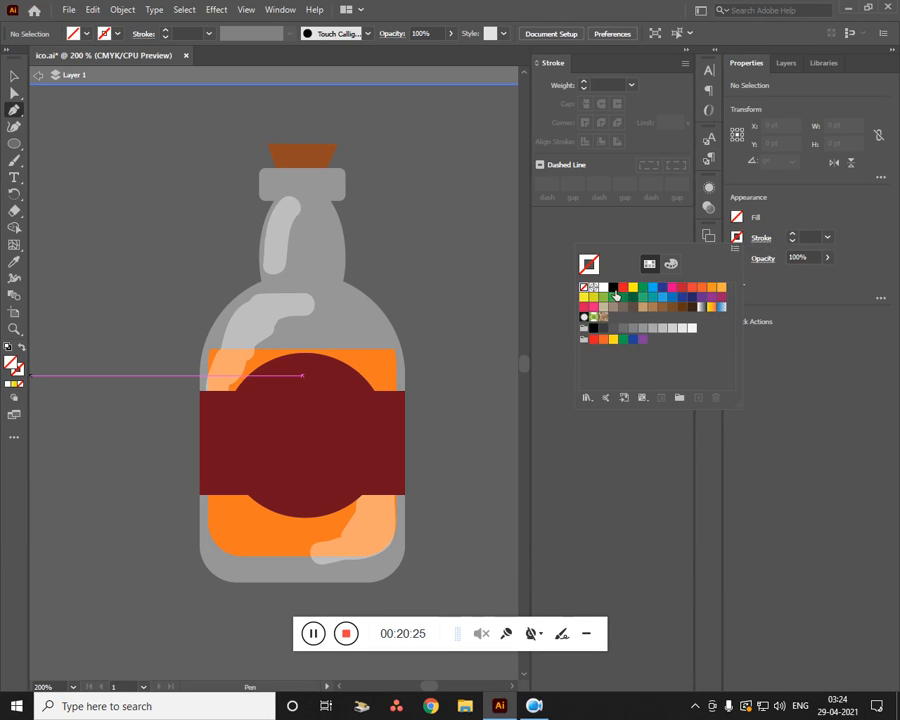
click(614, 289)
click(715, 397)
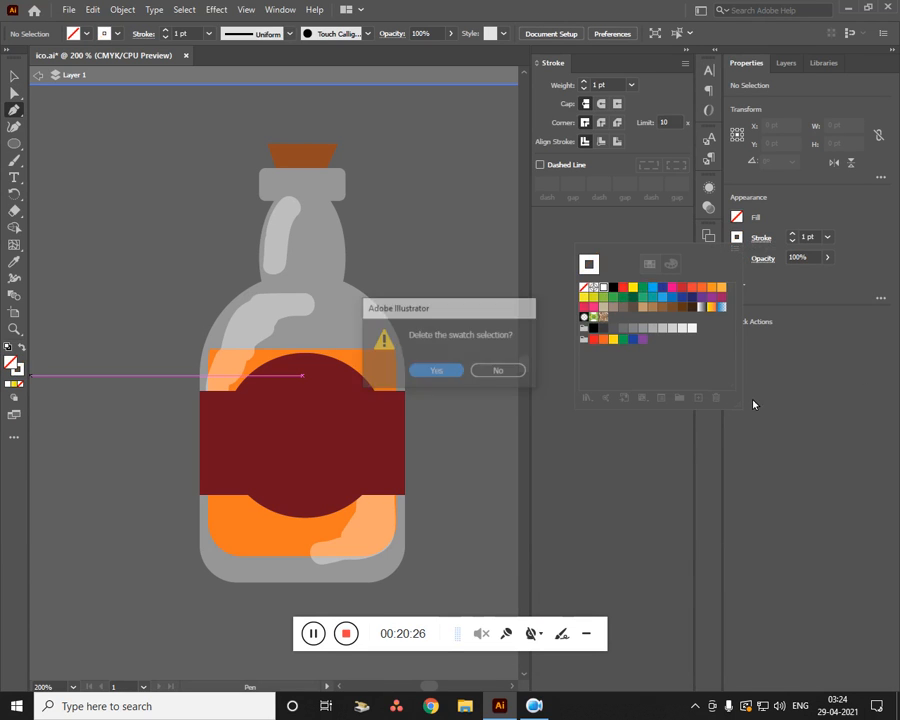
click(503, 371)
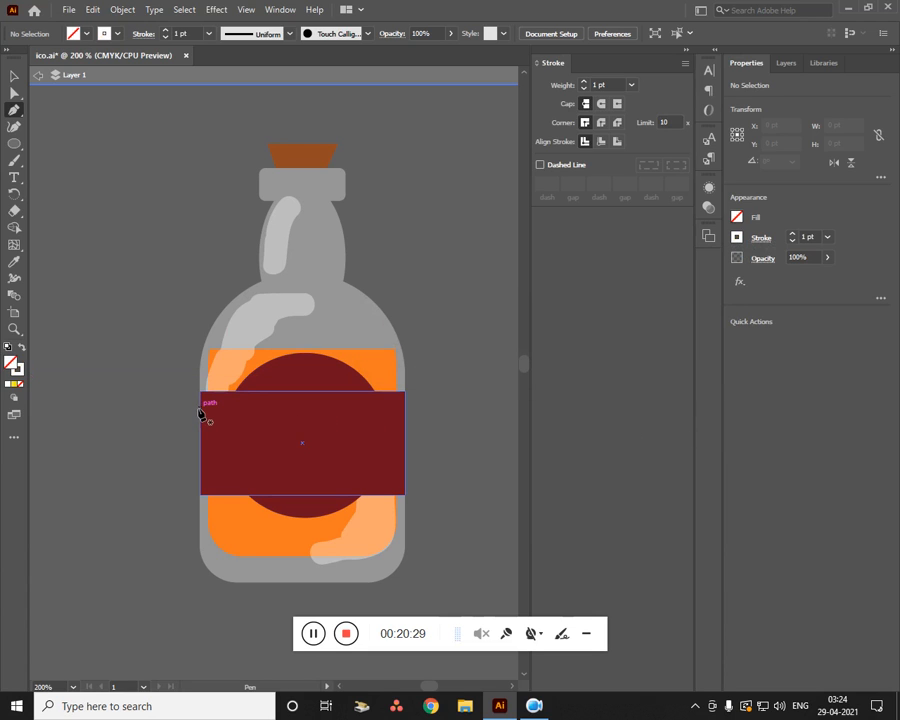
Draw an open line across the label's upper part, with short horizontal ends and an arch following the circle's top edge
drag(202, 412, 240, 418)
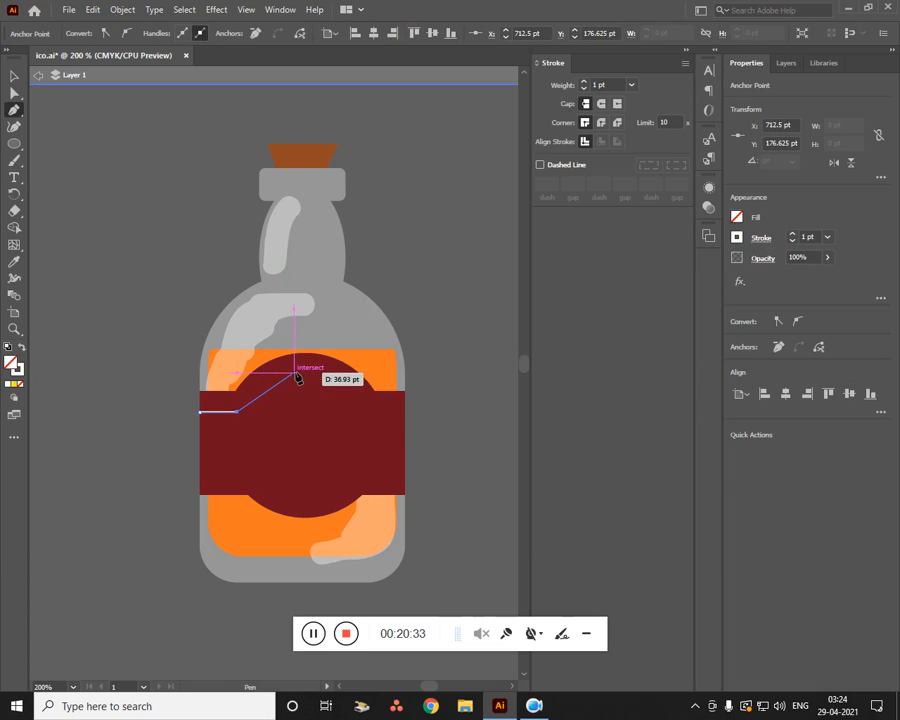
drag(373, 412, 430, 509)
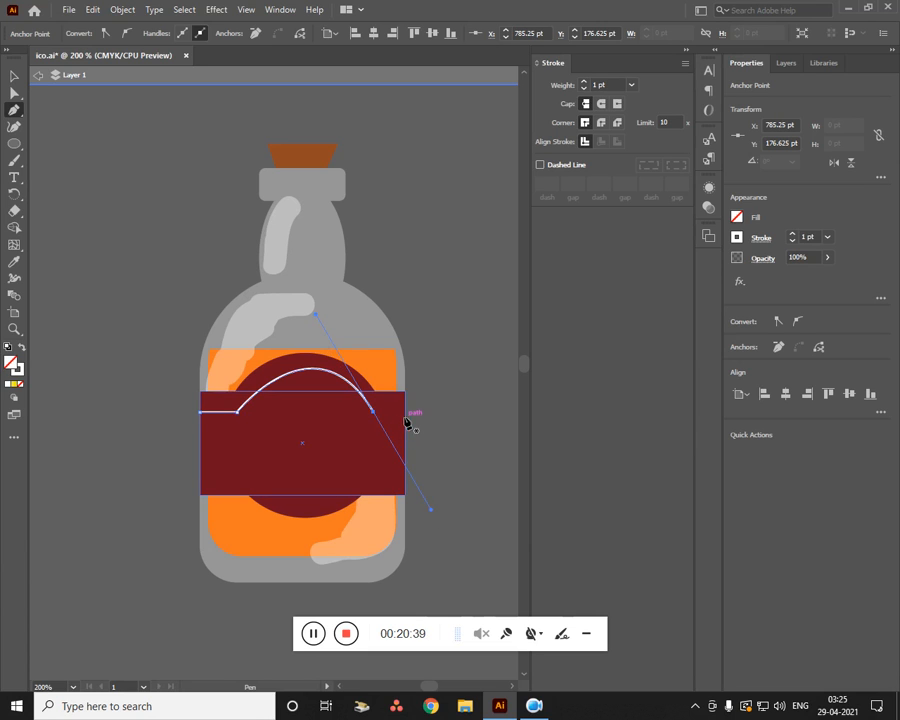
click(373, 413)
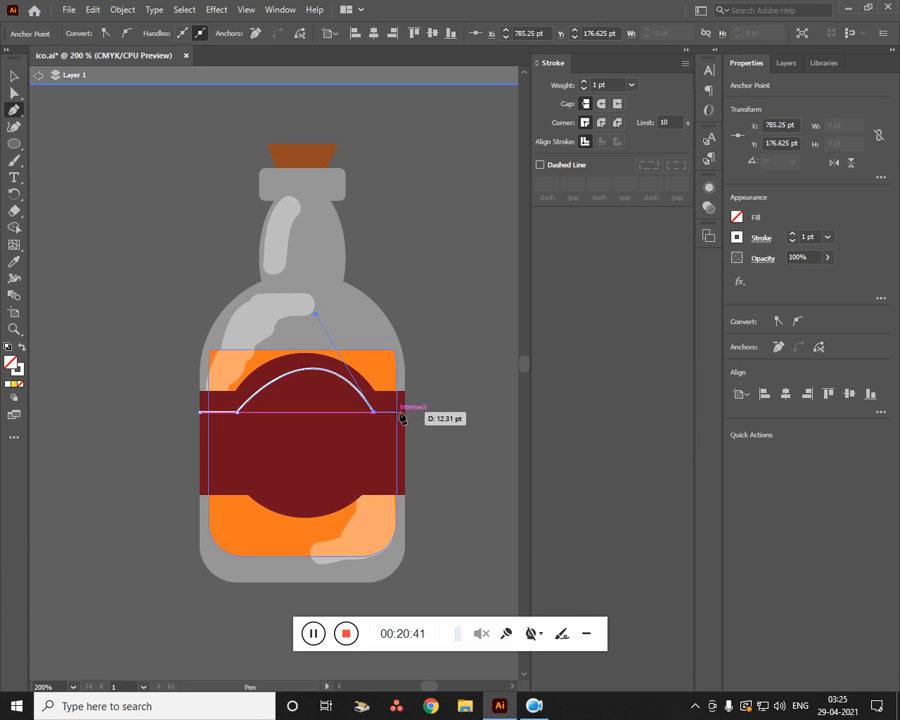
click(404, 412)
key(Escape)
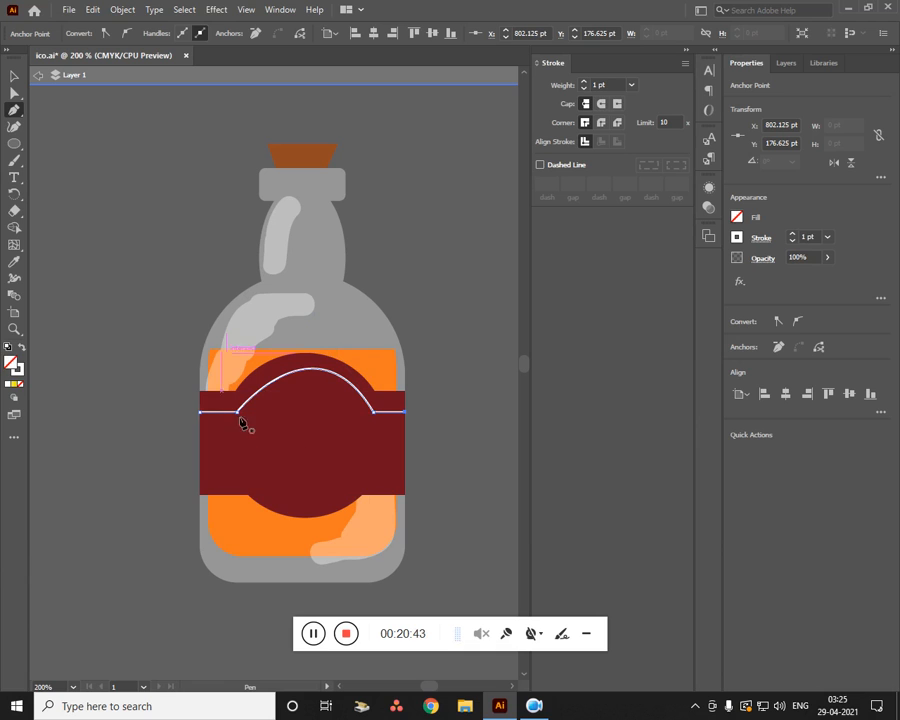
Examine the white arched line on the label, both up close and against the whole bottle
key(ctrl+minus)
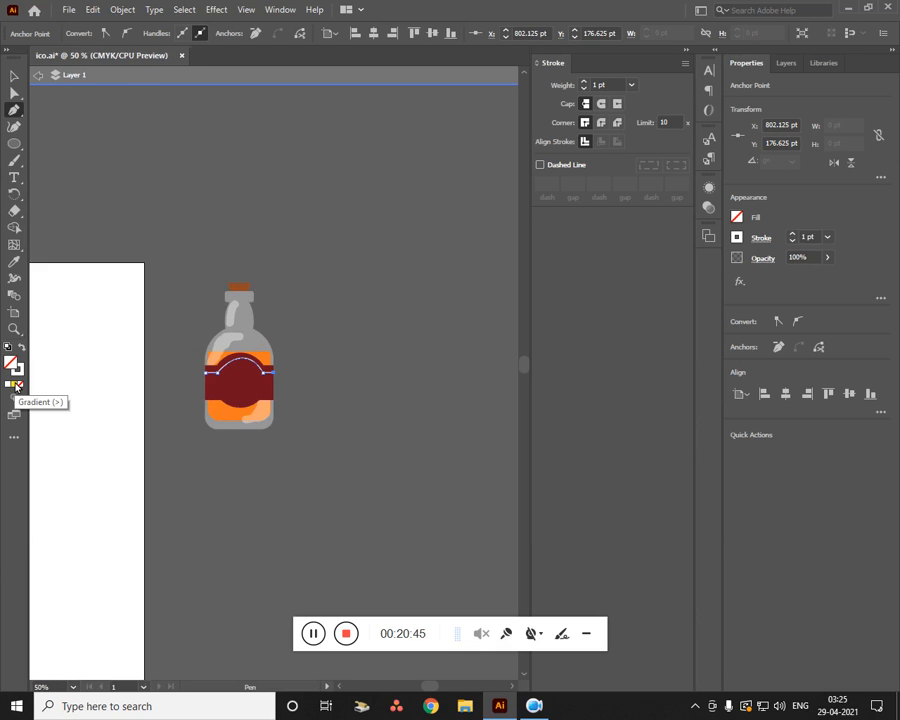
drag(179, 509, 398, 442)
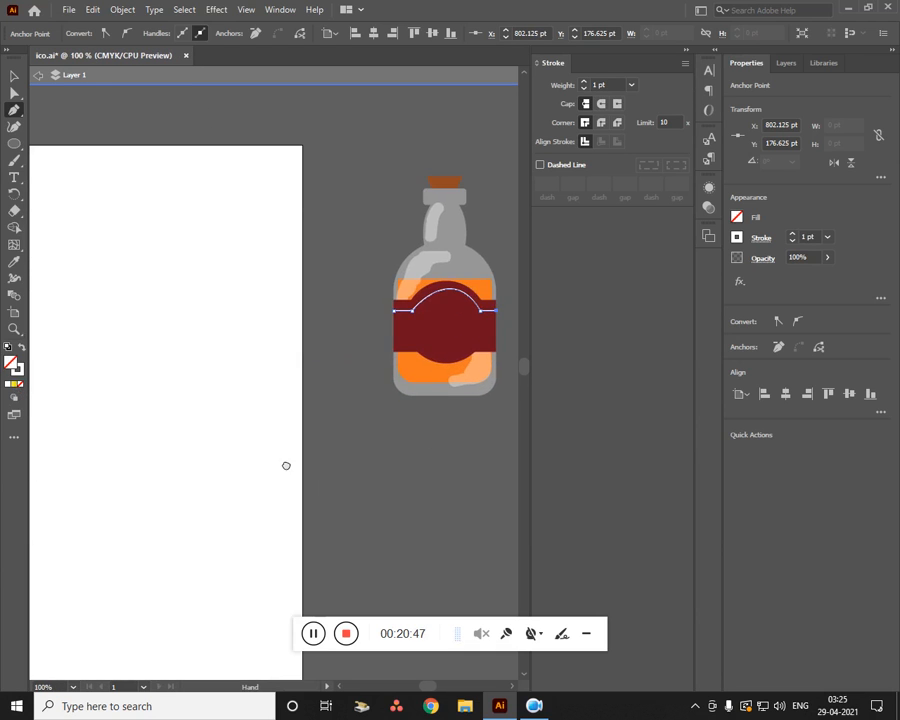
drag(285, 466, 468, 482)
drag(340, 492, 481, 515)
key(ctrl+plus)
key(ctrl+plus)
key(ctrl+plus)
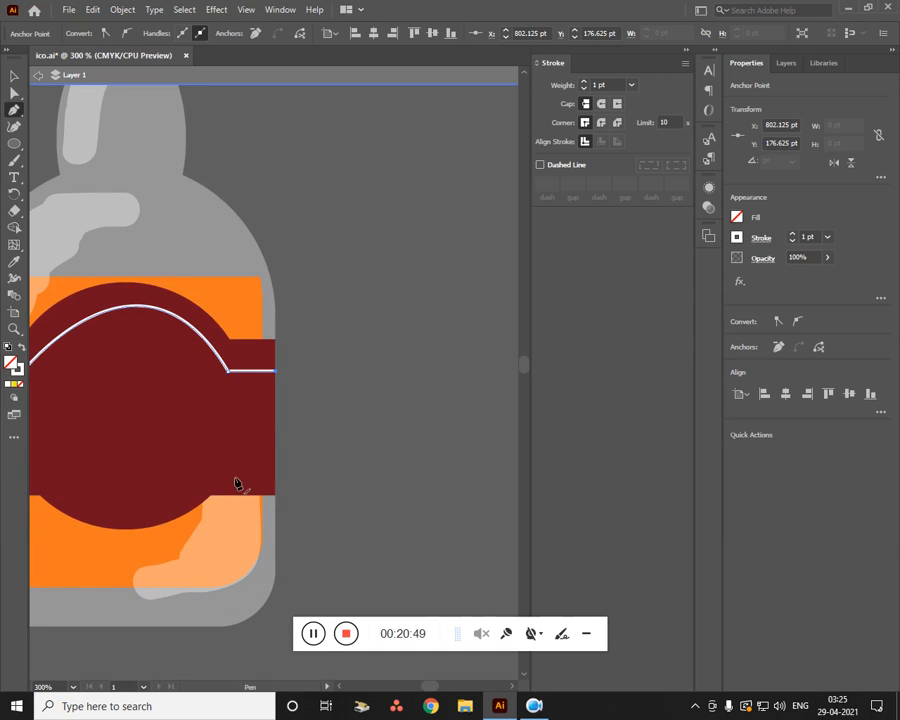
drag(160, 512, 360, 588)
drag(177, 402, 311, 418)
drag(80, 416, 217, 420)
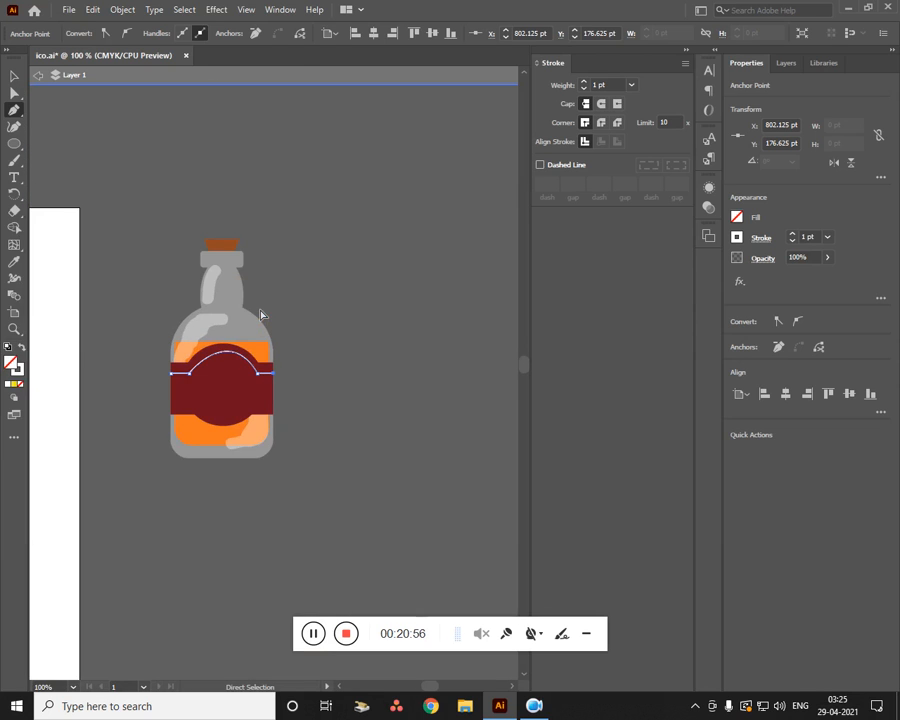